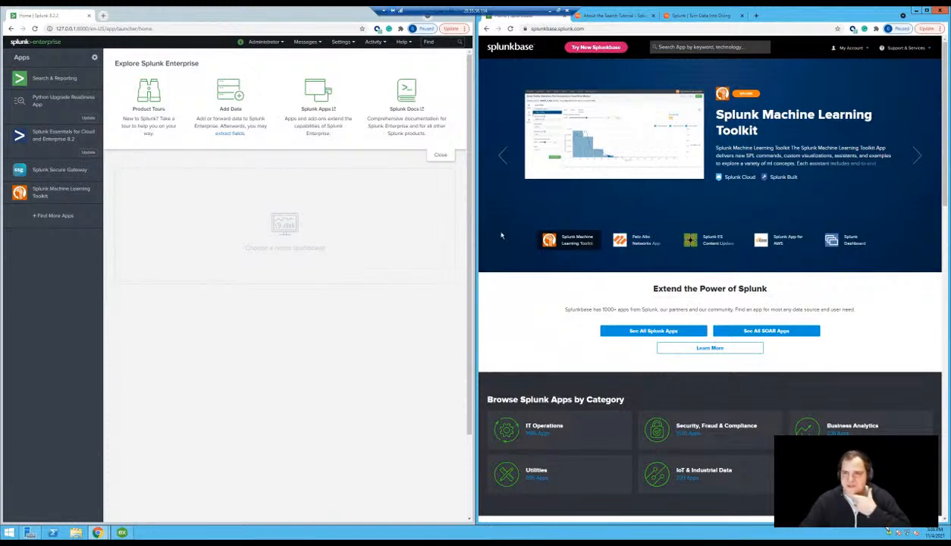
Reload the splunk.com home page and bring up its free Splunk account sign-up form
click(686, 16)
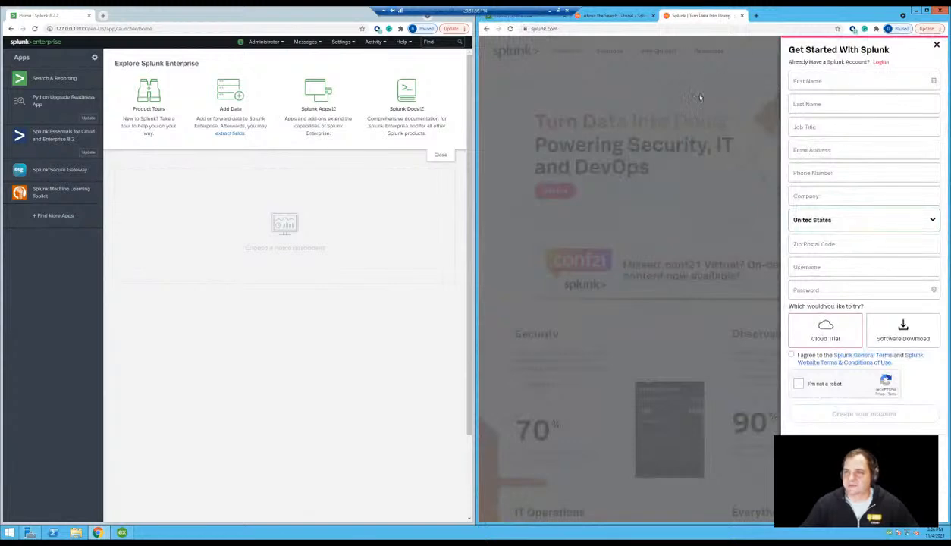
click(687, 95)
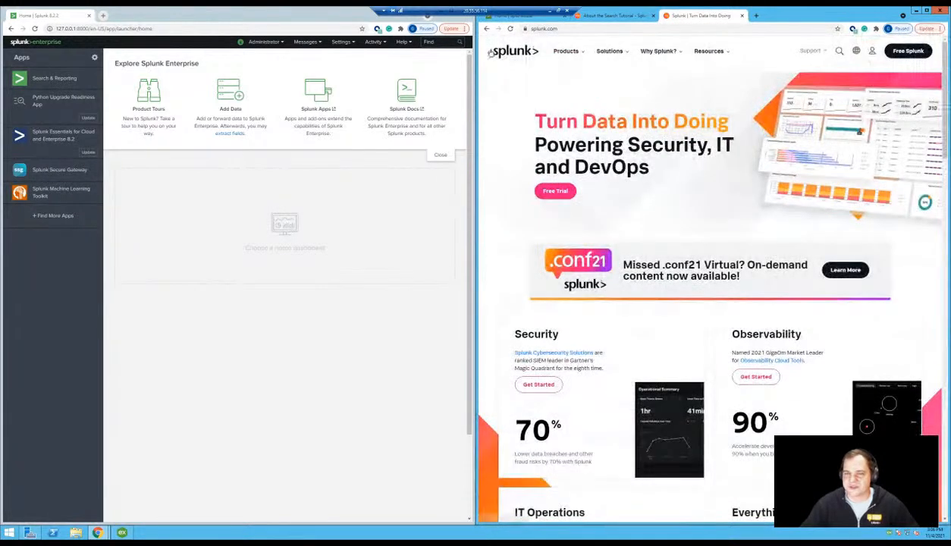
click(495, 53)
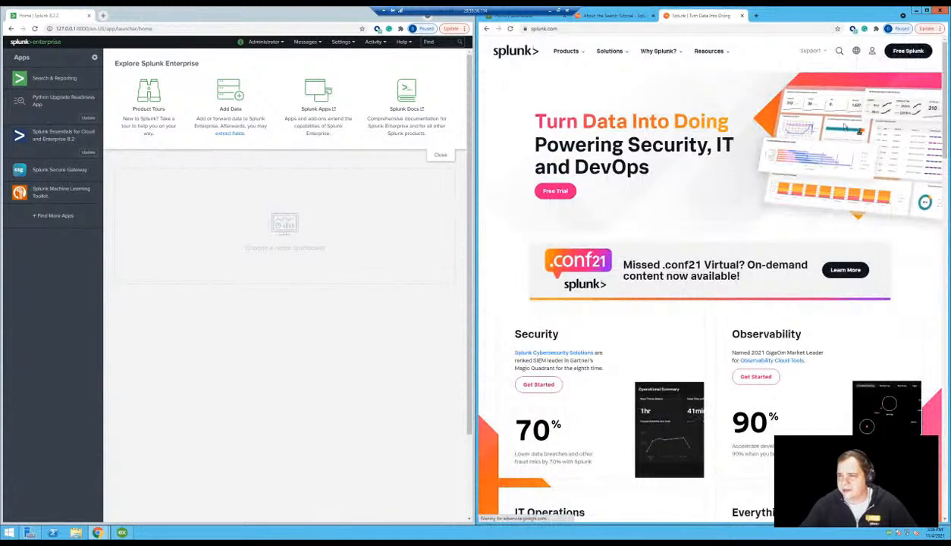
click(907, 51)
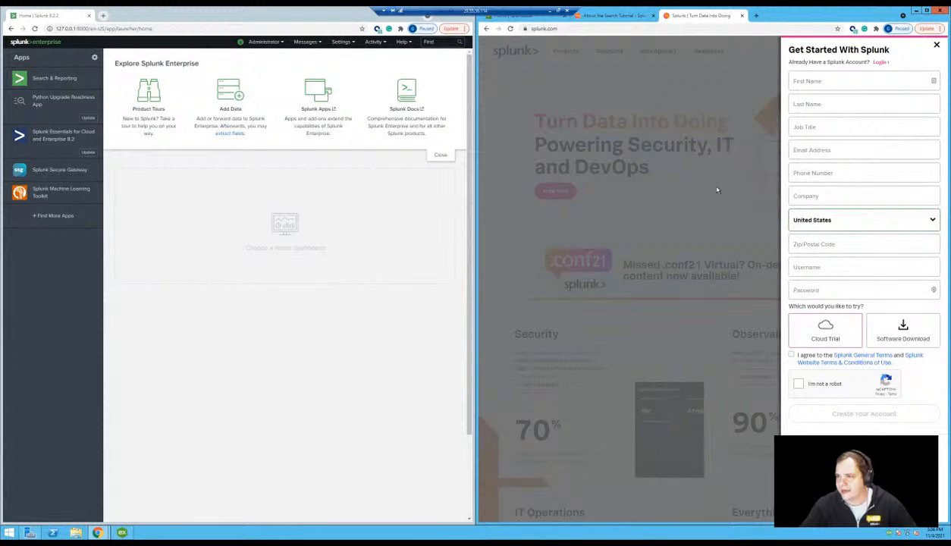
Reload the local Splunk Enterprise home page and dismiss the sign-up form on splunk.com
click(66, 29)
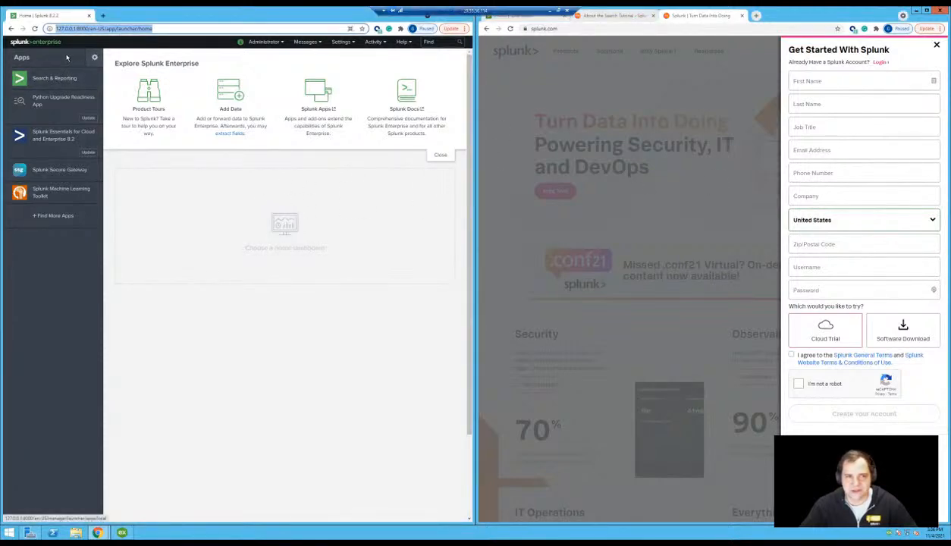
key(Return)
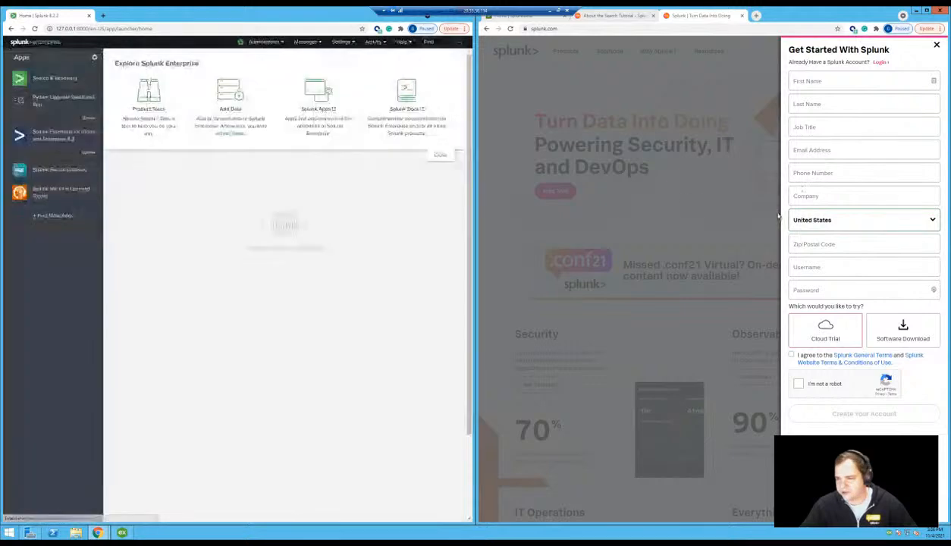
click(599, 92)
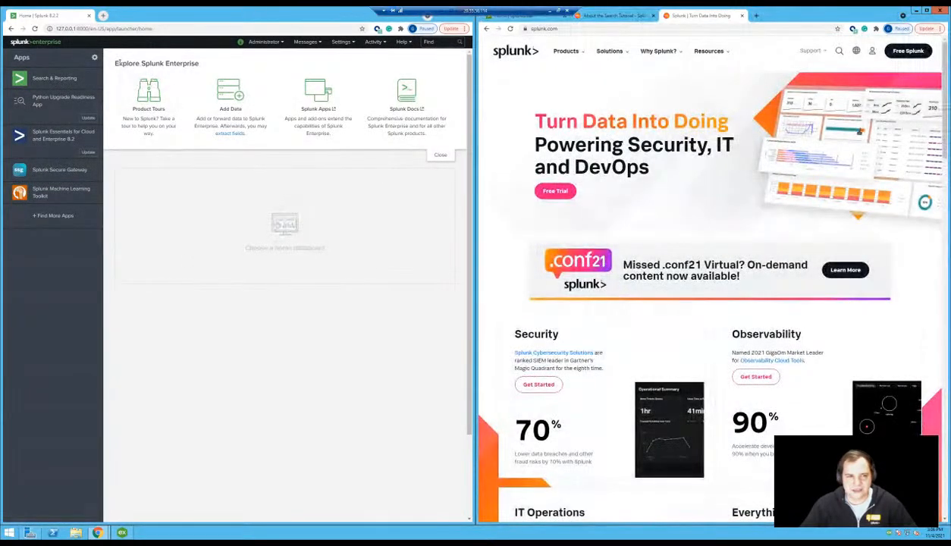
Show the Splunk Enterprise Search Tutorial documentation page and select its web address
click(612, 18)
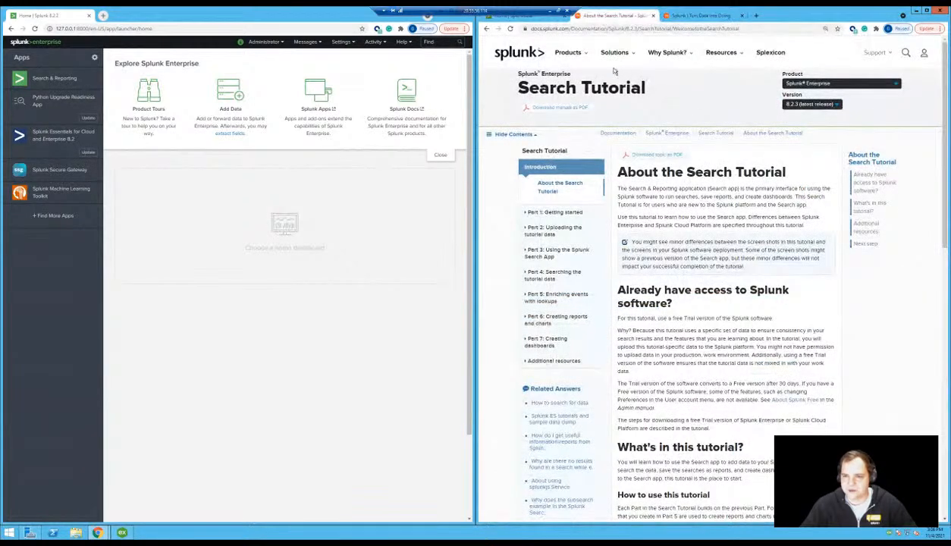
click(597, 29)
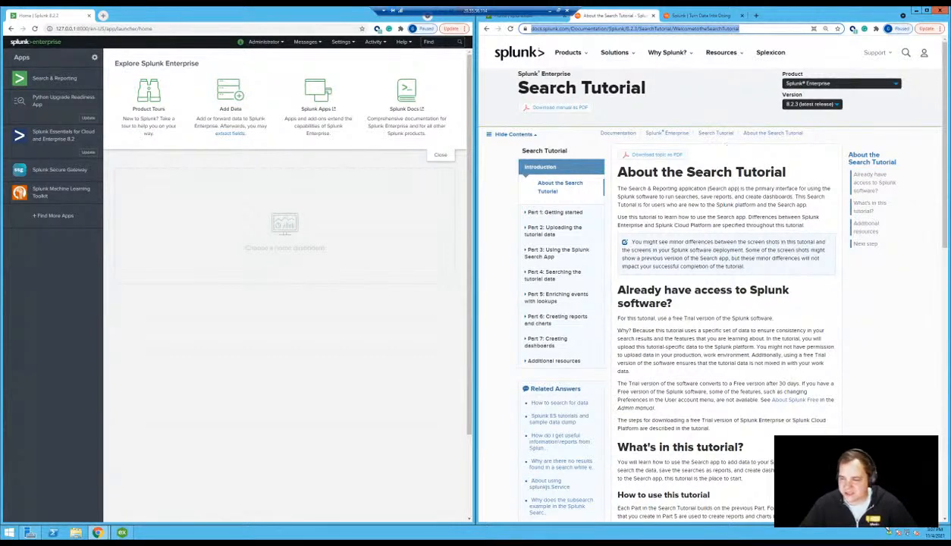
click(889, 531)
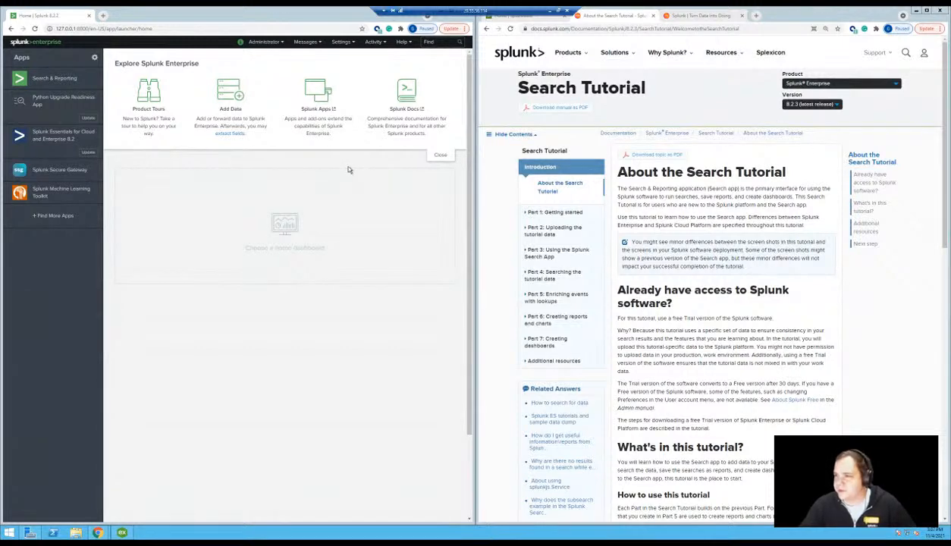
Switch the Search Tutorial's product to Splunk Cloud Platform and back to Splunk Enterprise
click(808, 88)
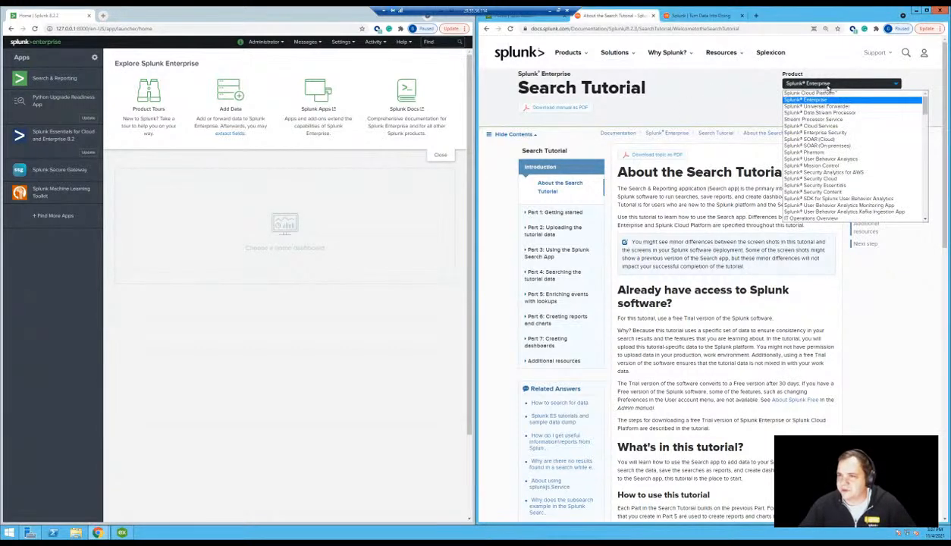
click(826, 93)
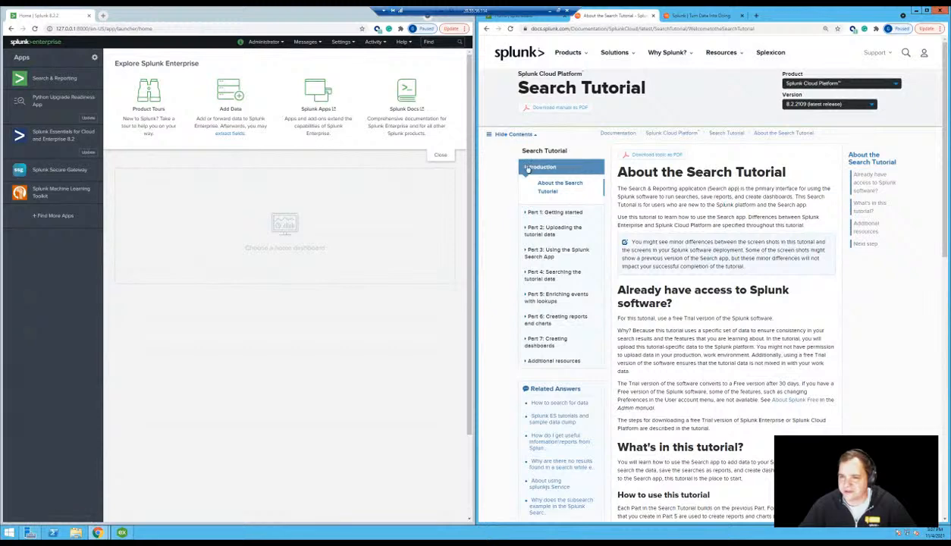
click(842, 86)
click(827, 92)
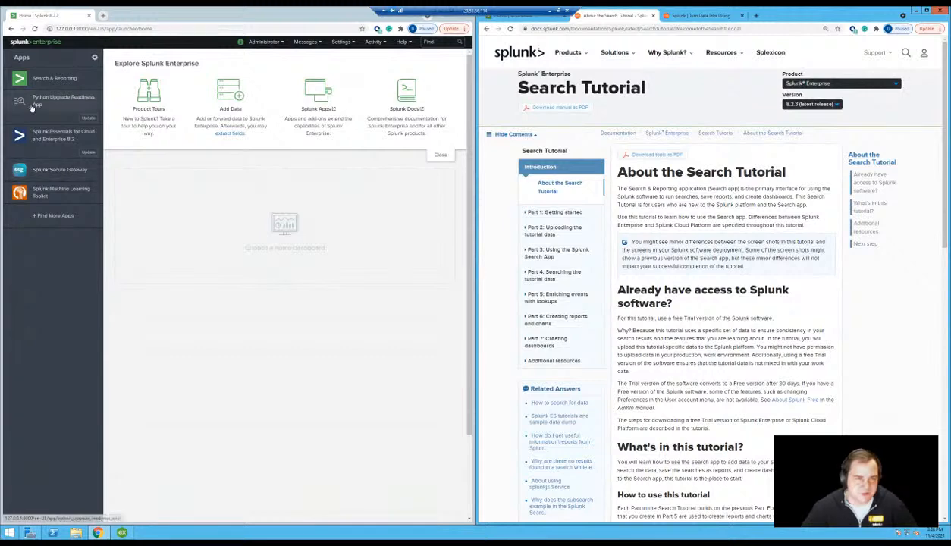
click(75, 120)
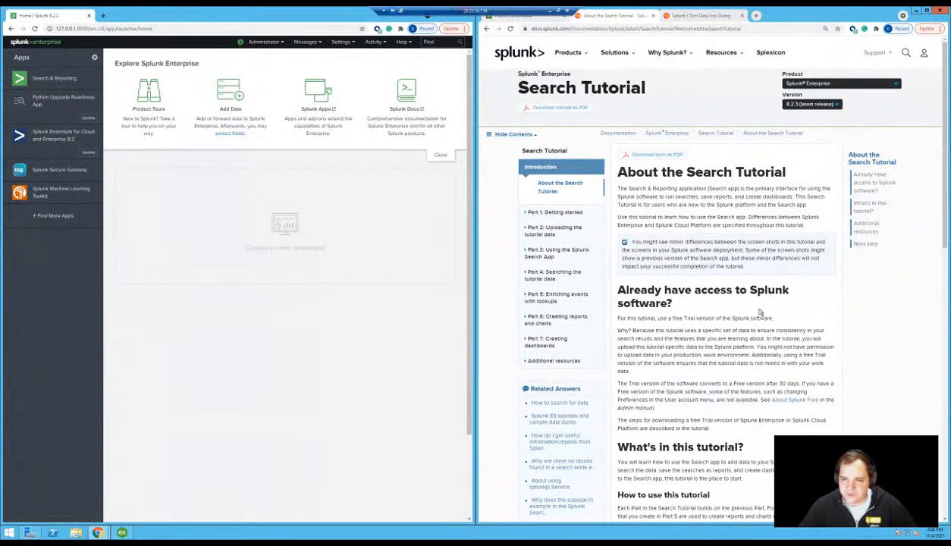
Open Part 1: Getting started from the list of parts in the Search Tutorial introduction
scroll(747, 305, down, 4)
scroll(777, 293, down, 3)
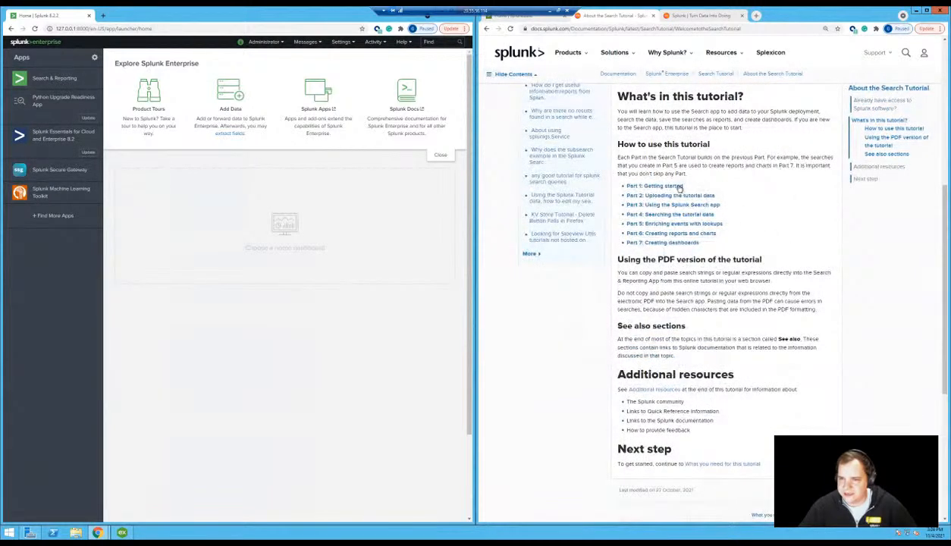
click(680, 187)
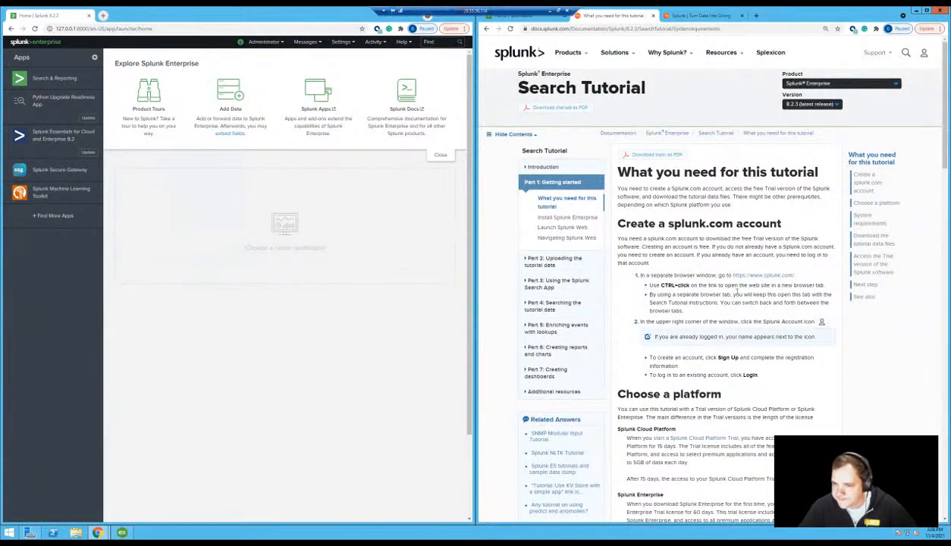
Review the tutorial prerequisites, covering account creation, platform choice, system requirements, tutorial data downloads and trial software access
scroll(733, 206, down, 5)
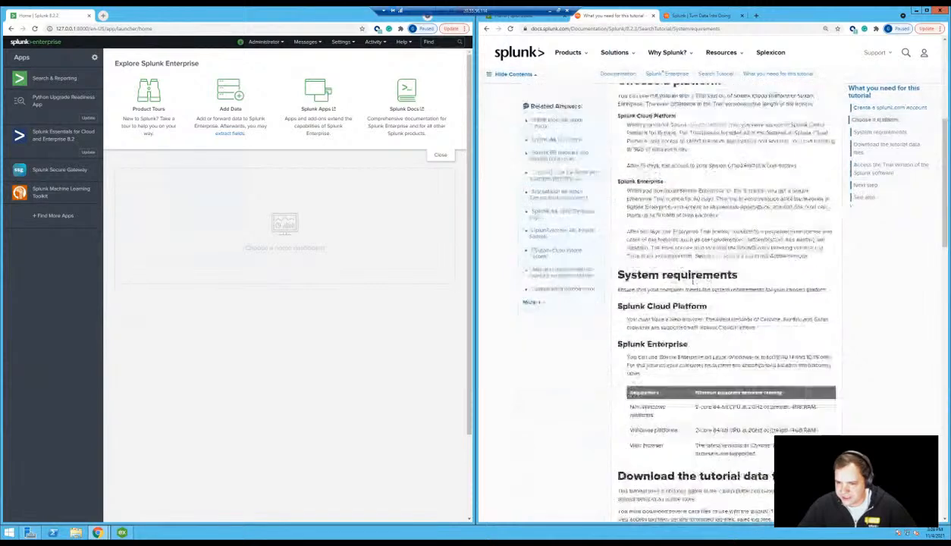
scroll(692, 280, down, 2)
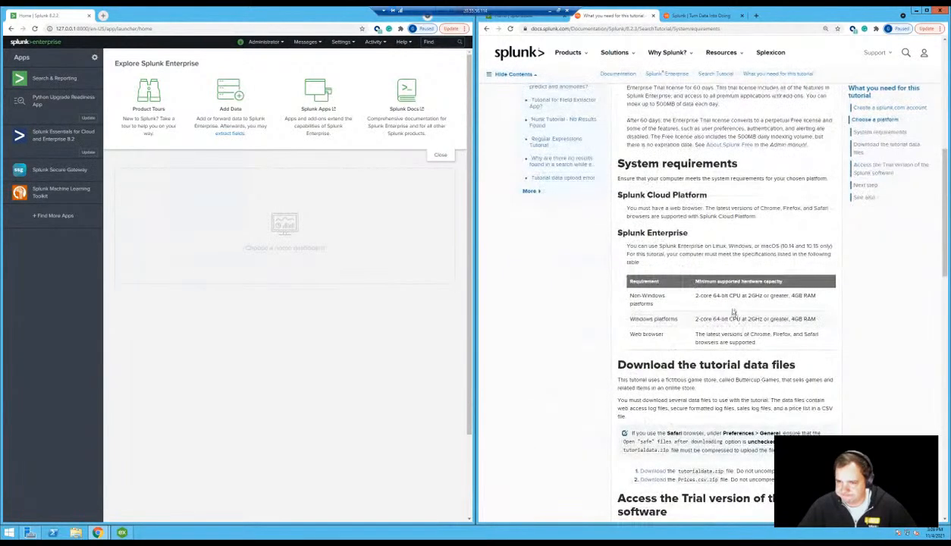
scroll(724, 305, down, 2)
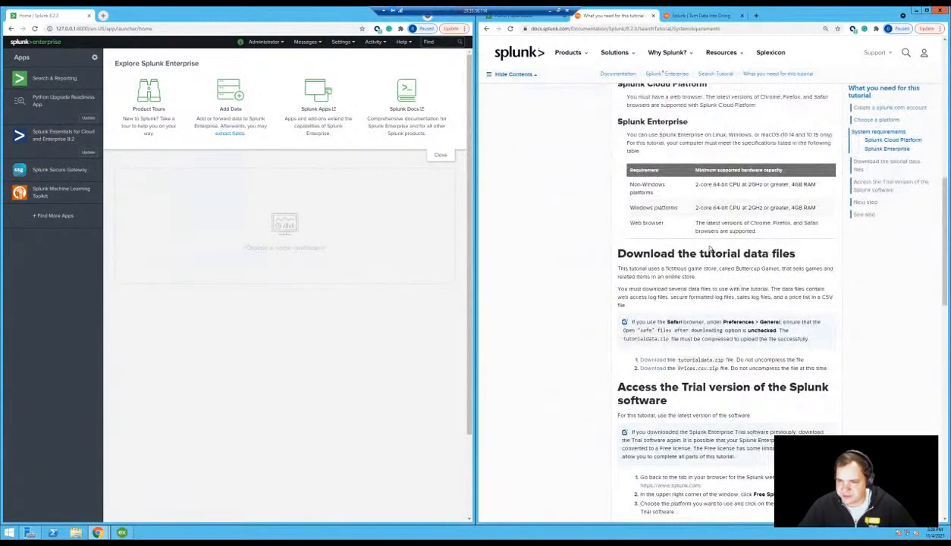
scroll(731, 243, down, 3)
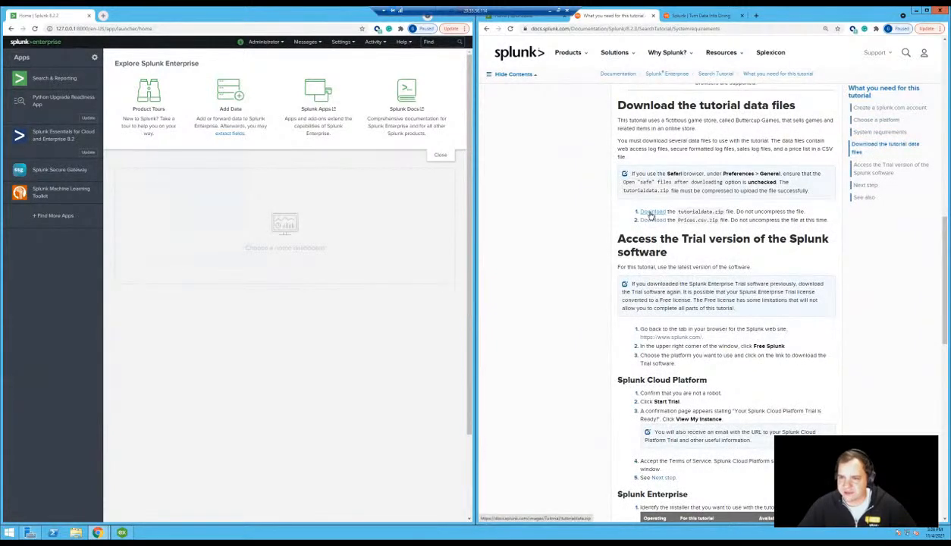
scroll(620, 128, up, 10)
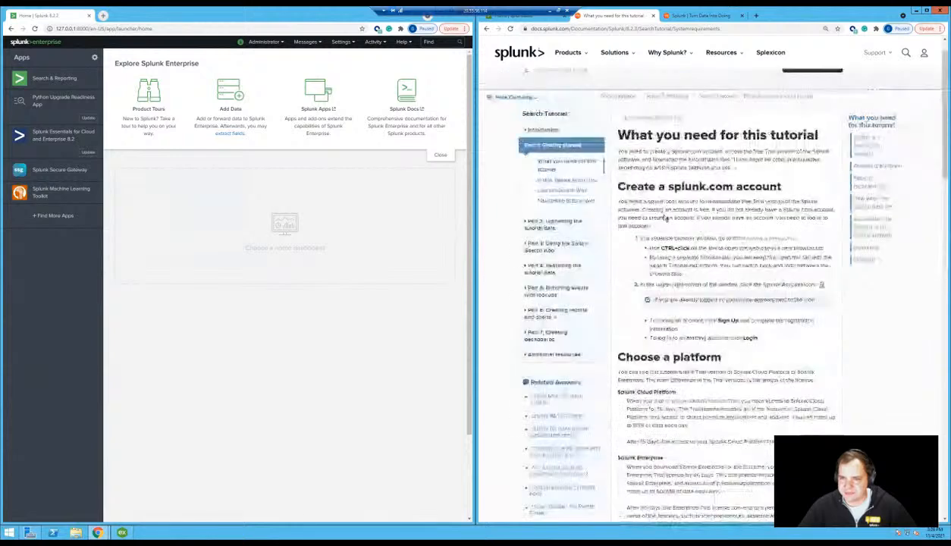
scroll(713, 416, down, 7)
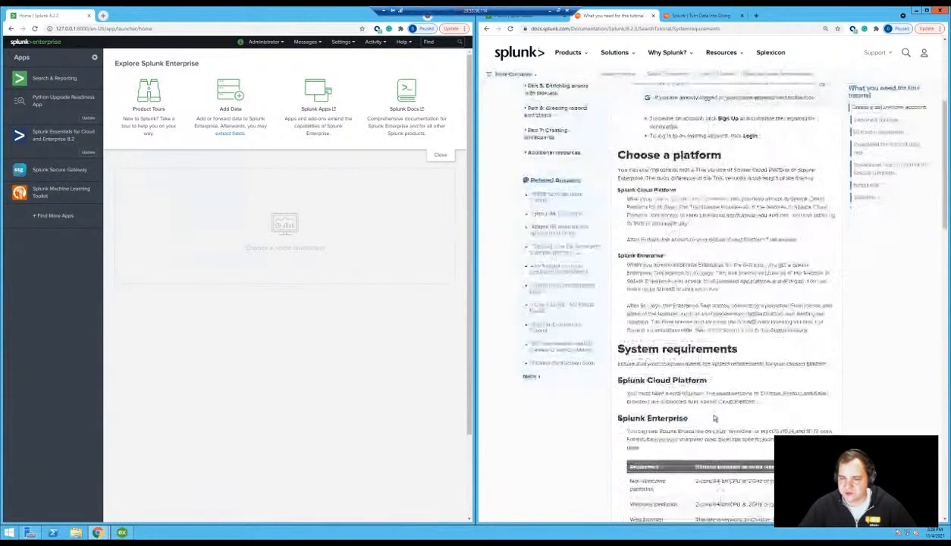
scroll(713, 417, down, 3)
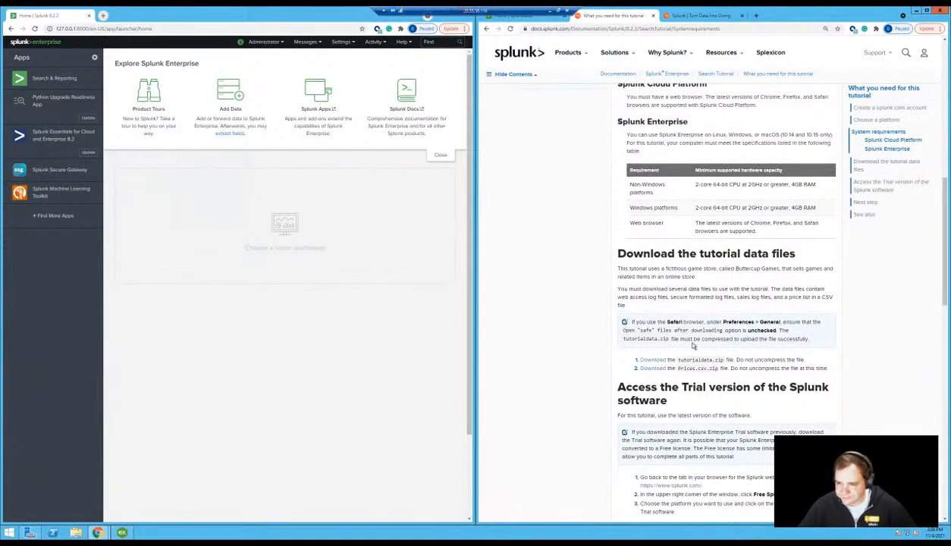
scroll(683, 345, down, 2)
scroll(694, 333, down, 2)
scroll(697, 333, down, 6)
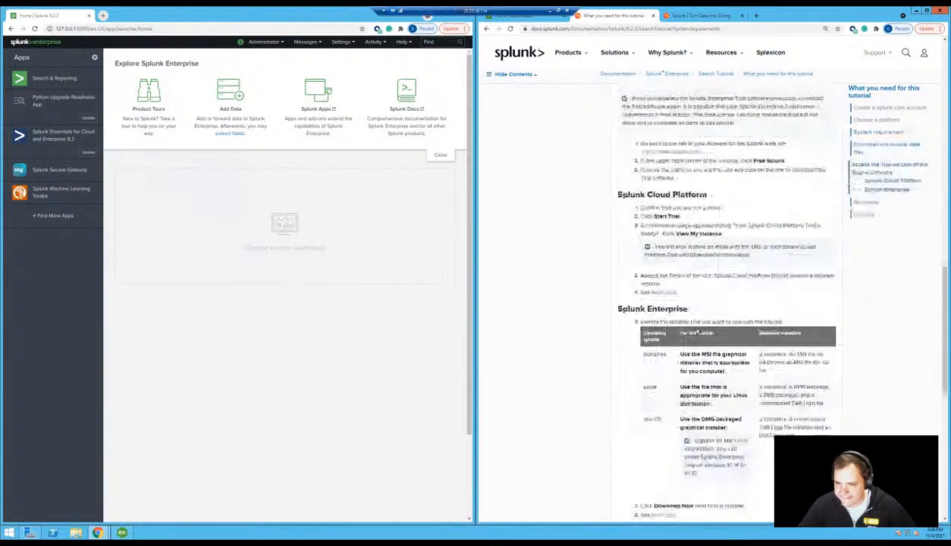
scroll(680, 317, down, 3)
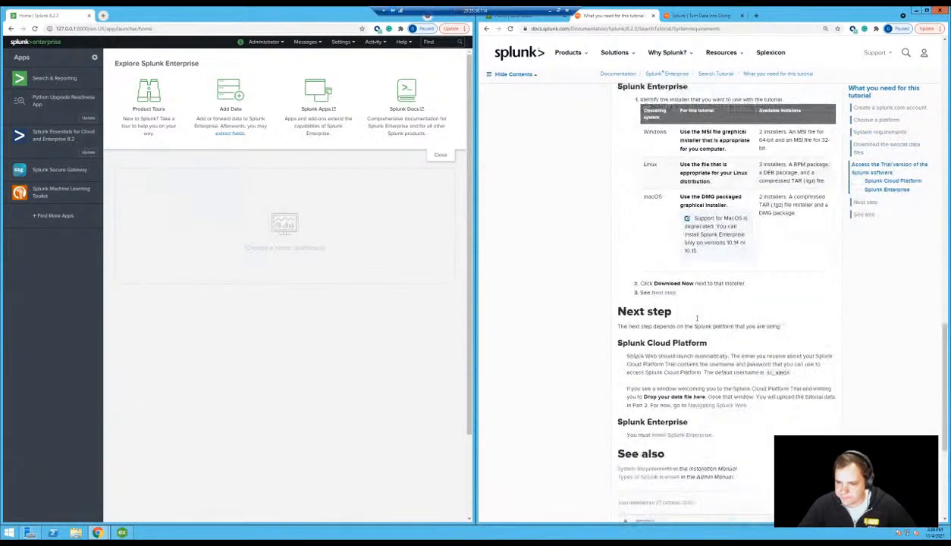
scroll(690, 270, up, 6)
scroll(690, 270, up, 12)
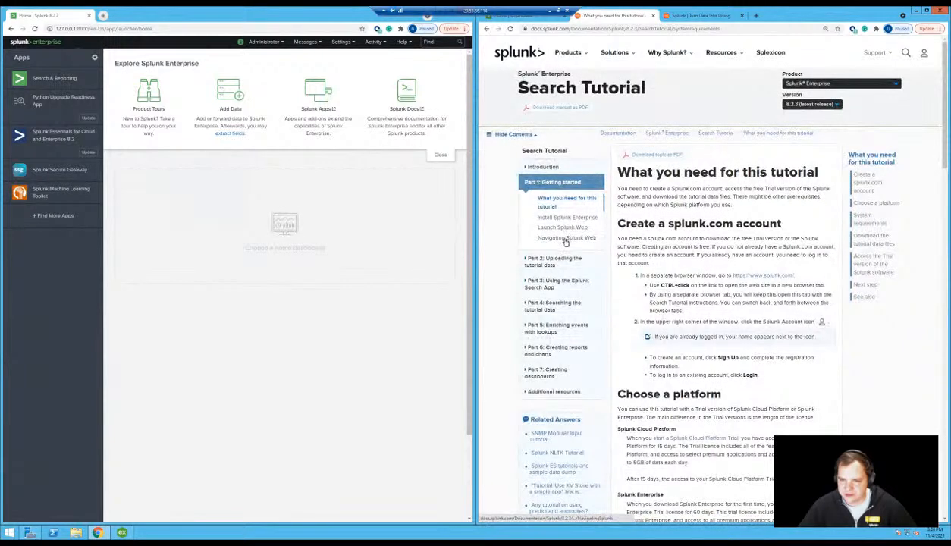
Open the Navigating Splunk Web topic and view the Settings options in the local Splunk Enterprise instance
click(565, 239)
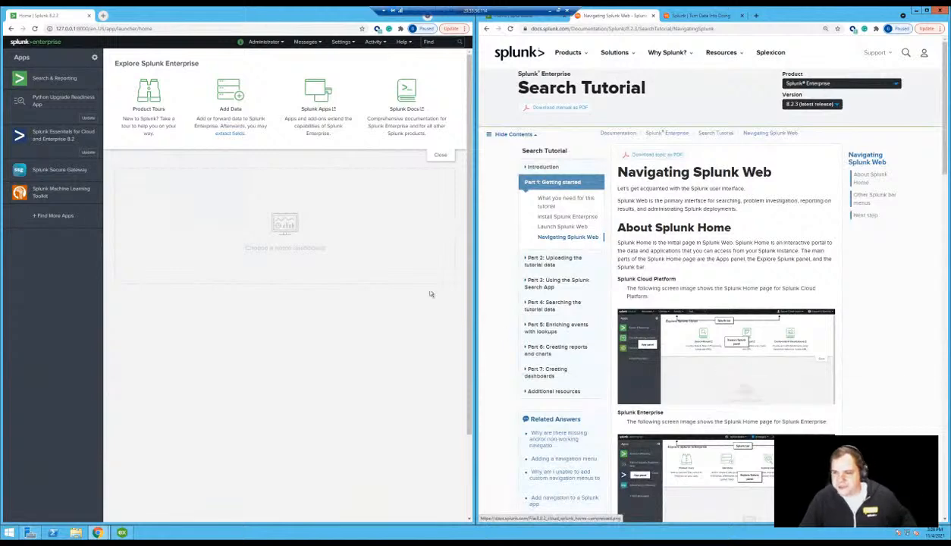
click(342, 42)
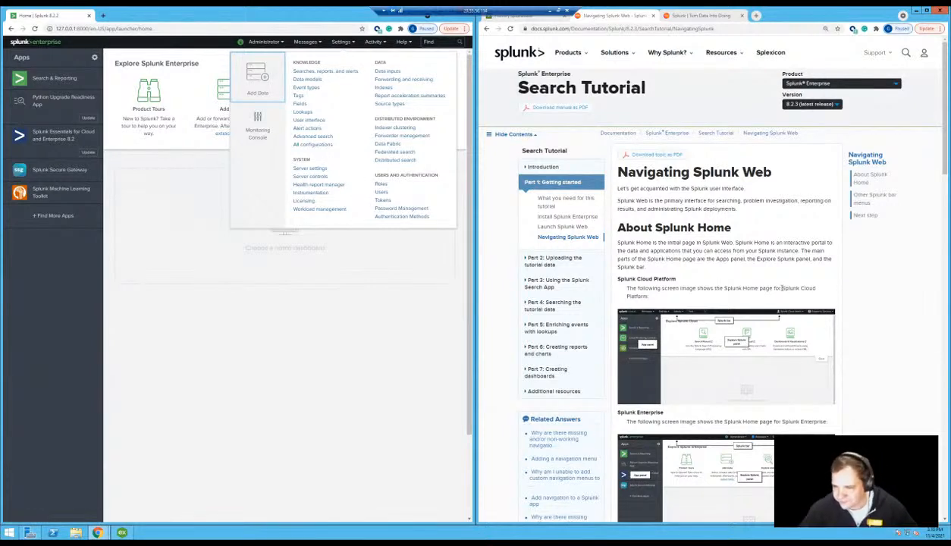
scroll(767, 284, down, 3)
click(354, 385)
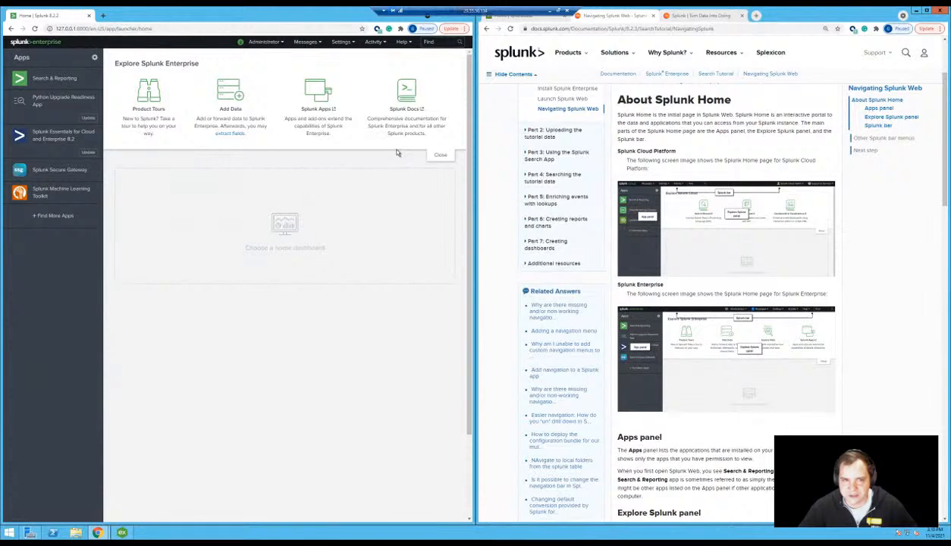
Read the Navigating Splunk Web topic's sections on the Apps panel, Explore Splunk panel, Splunk bar and Account menu
scroll(687, 370, down, 2)
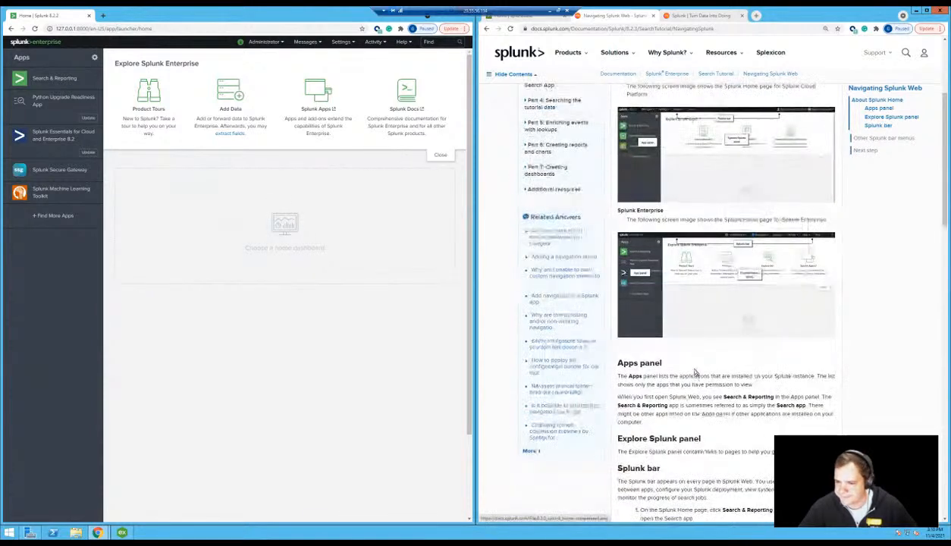
scroll(694, 372, down, 7)
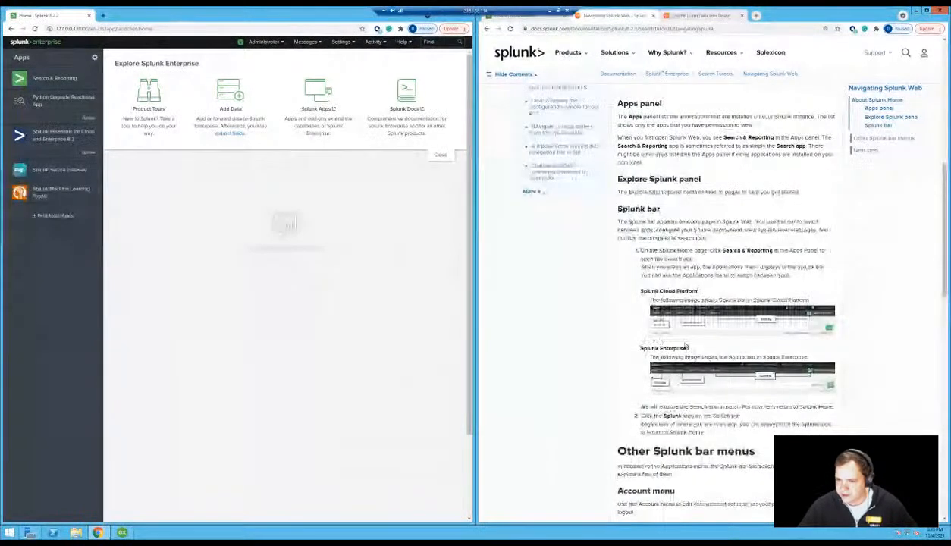
scroll(685, 342, down, 3)
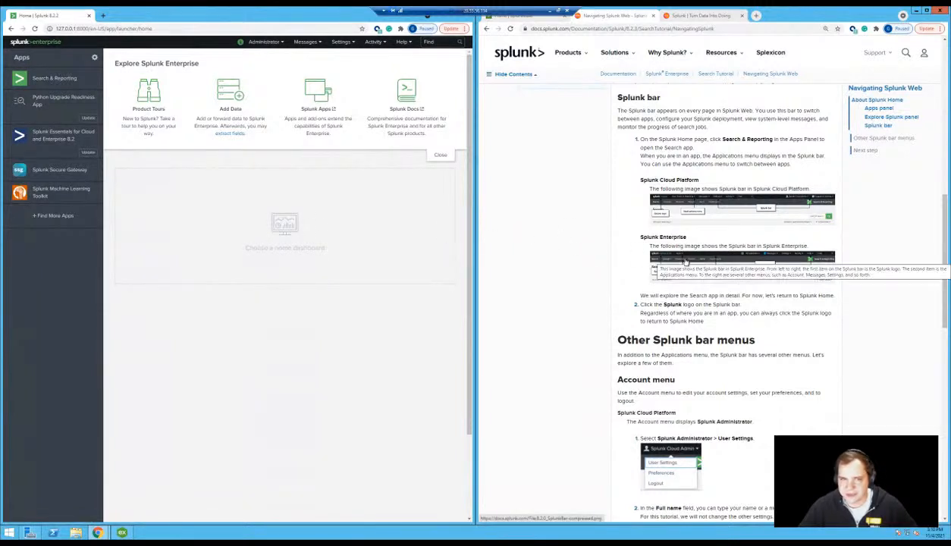
scroll(685, 261, down, 1)
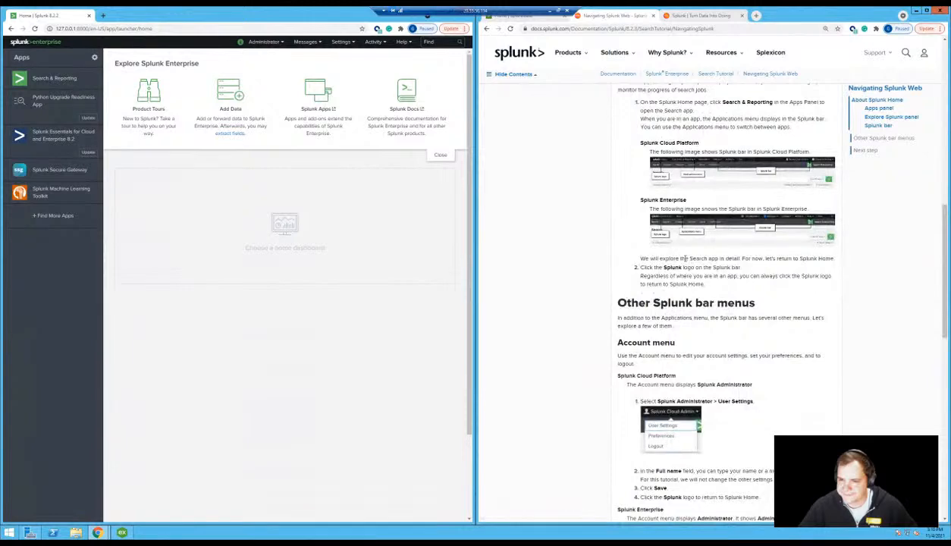
scroll(685, 258, down, 3)
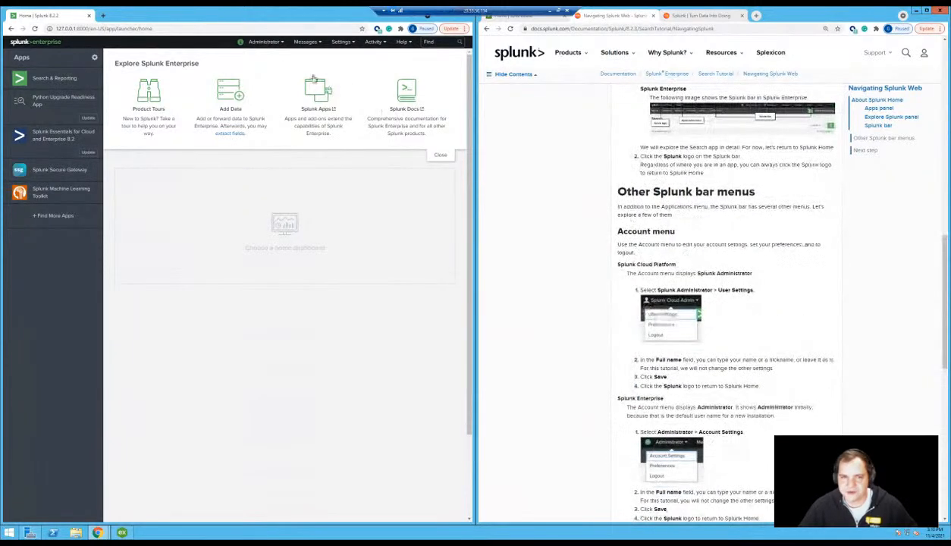
Review the account's global and SPL Editor preferences, preview the Dark Theme search bar, and close them without applying changes
click(275, 43)
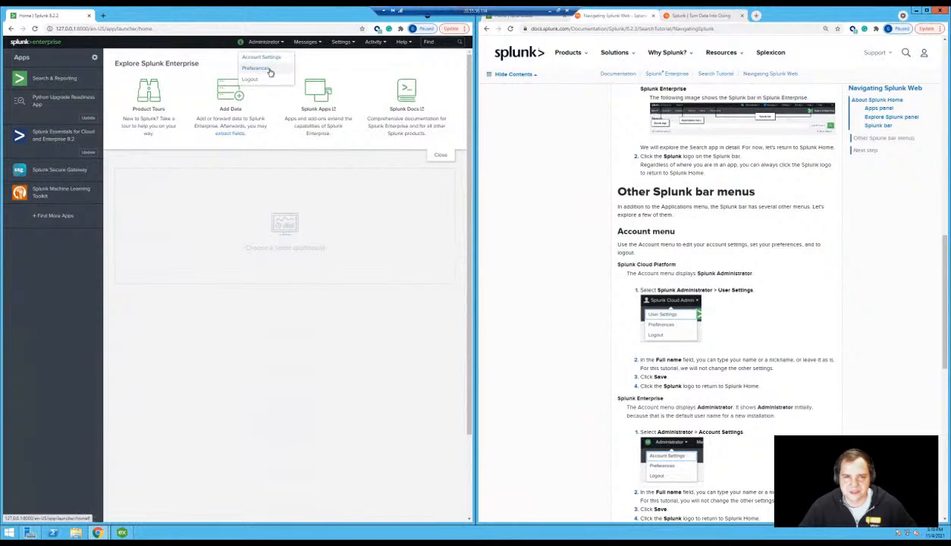
click(257, 68)
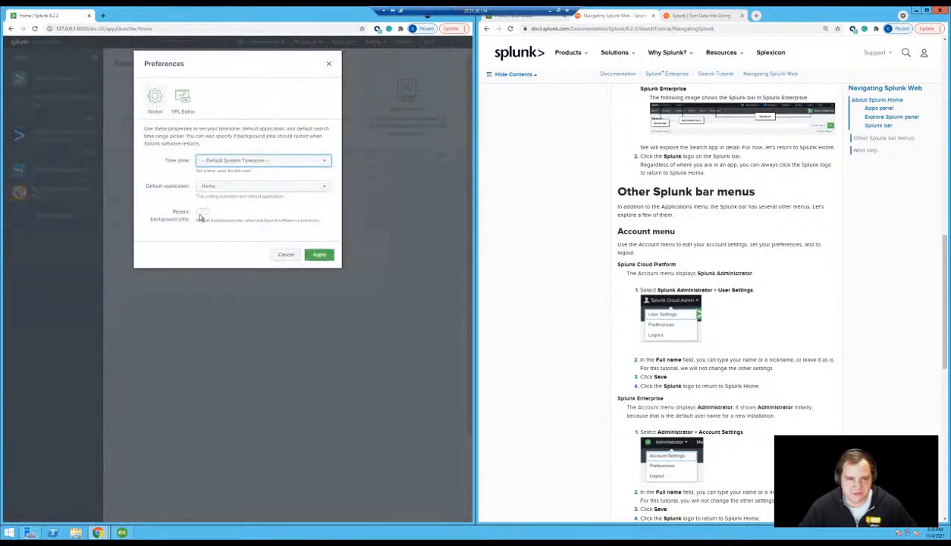
click(183, 99)
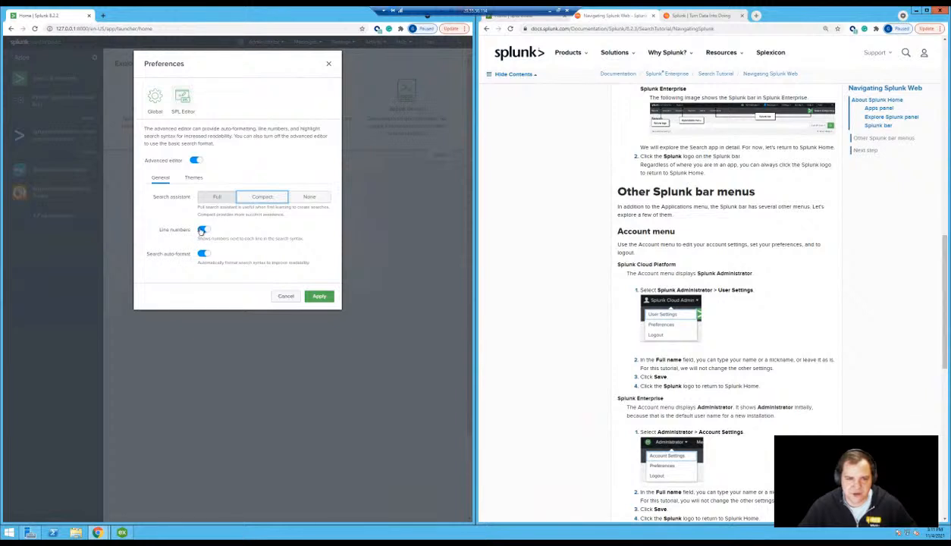
click(200, 179)
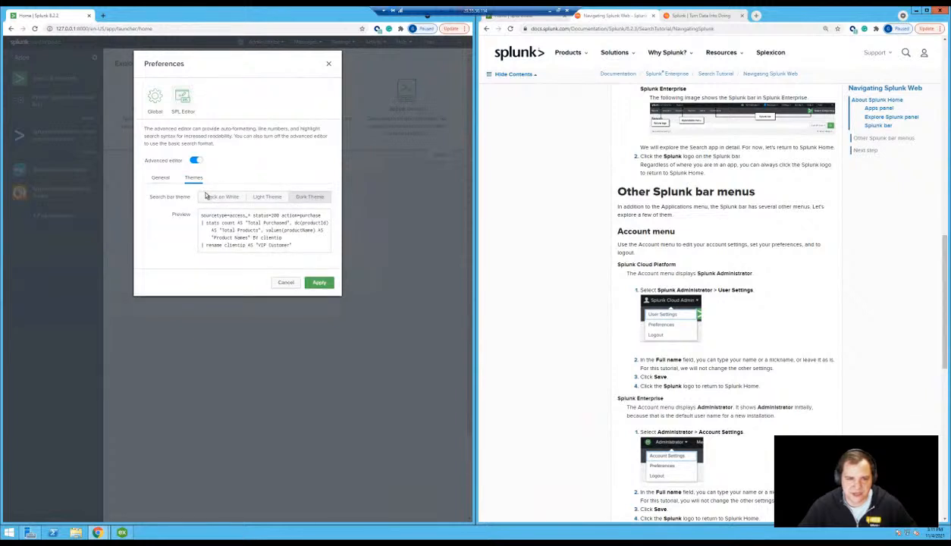
click(305, 196)
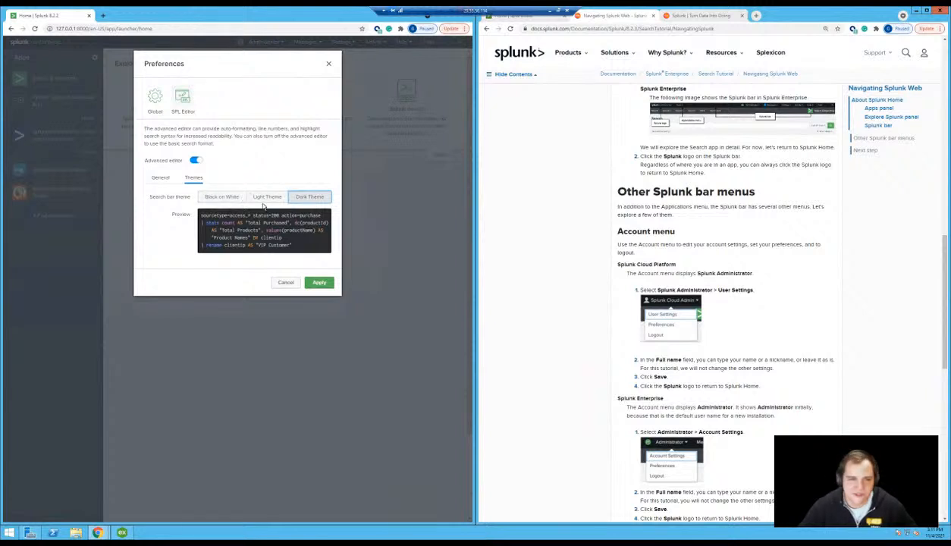
click(155, 100)
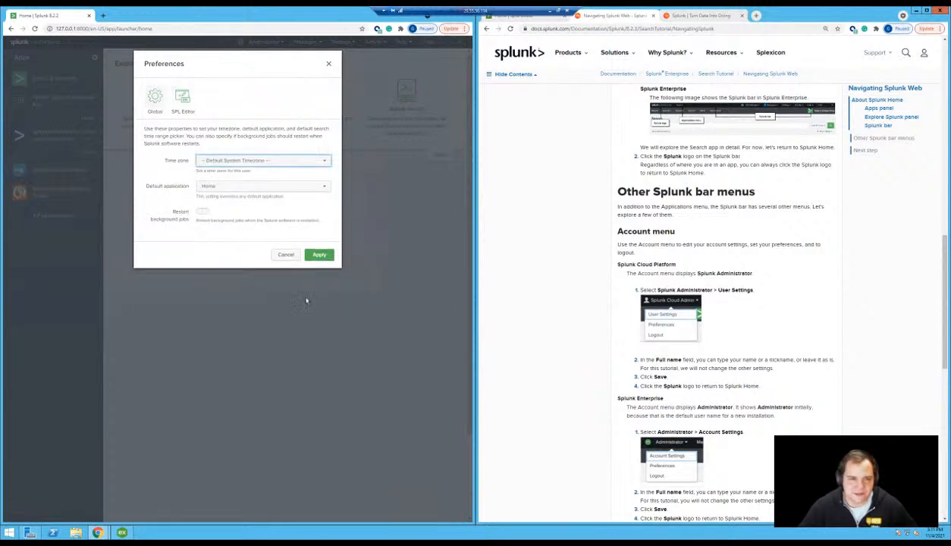
click(328, 64)
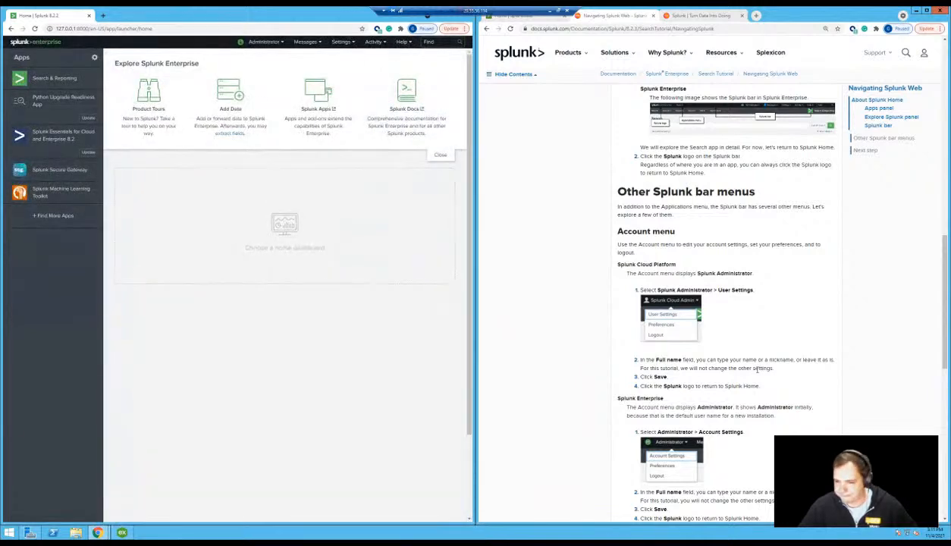
Read through the About uploading data topic and the tutorial data description, ending on the Upload the tutorial data topic
scroll(757, 368, down, 8)
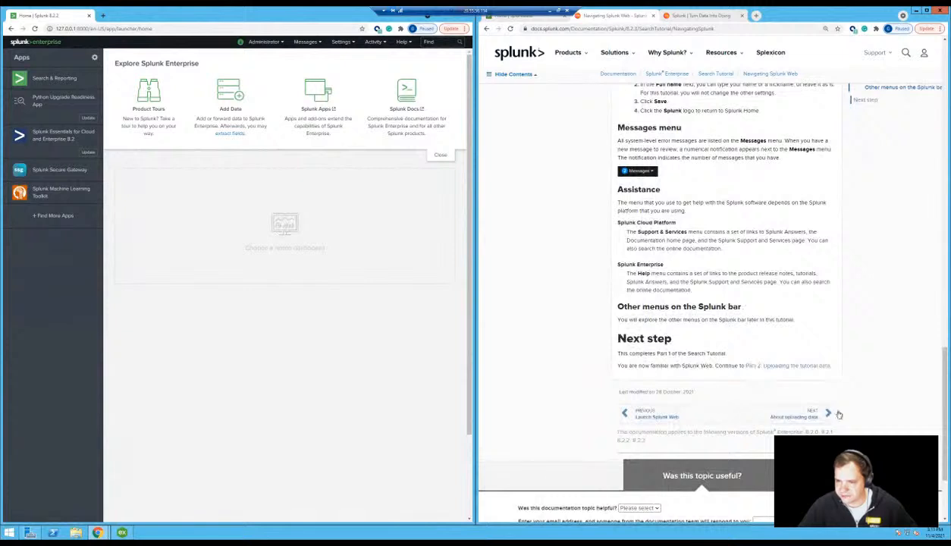
click(810, 416)
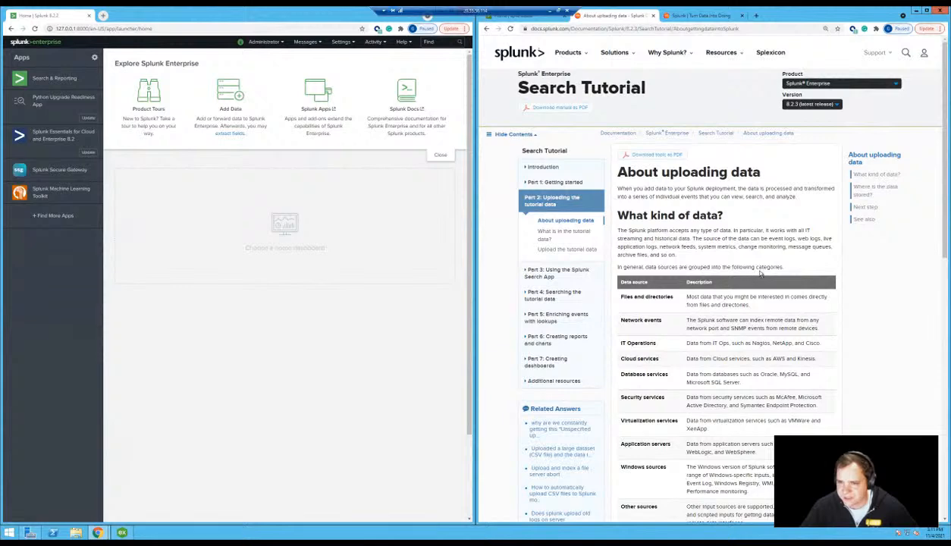
scroll(760, 270, down, 4)
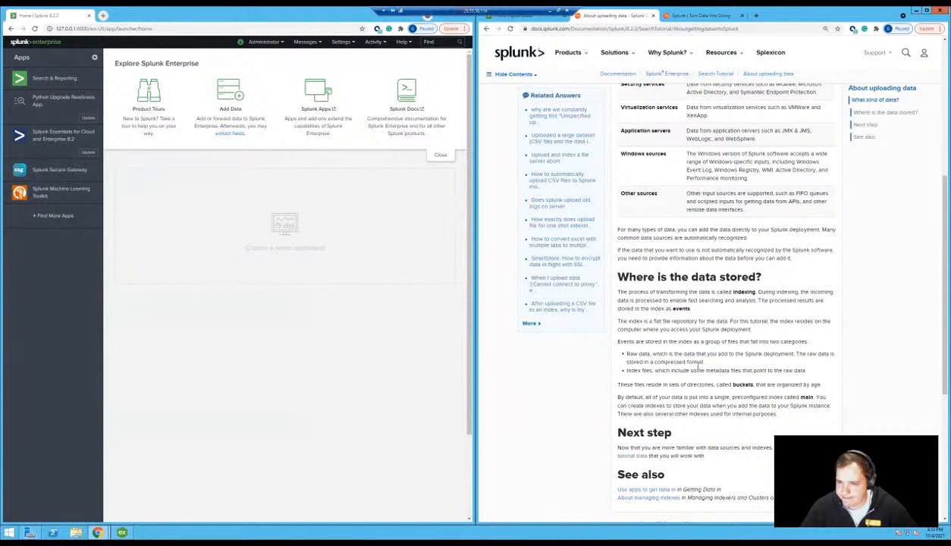
scroll(698, 367, down, 2)
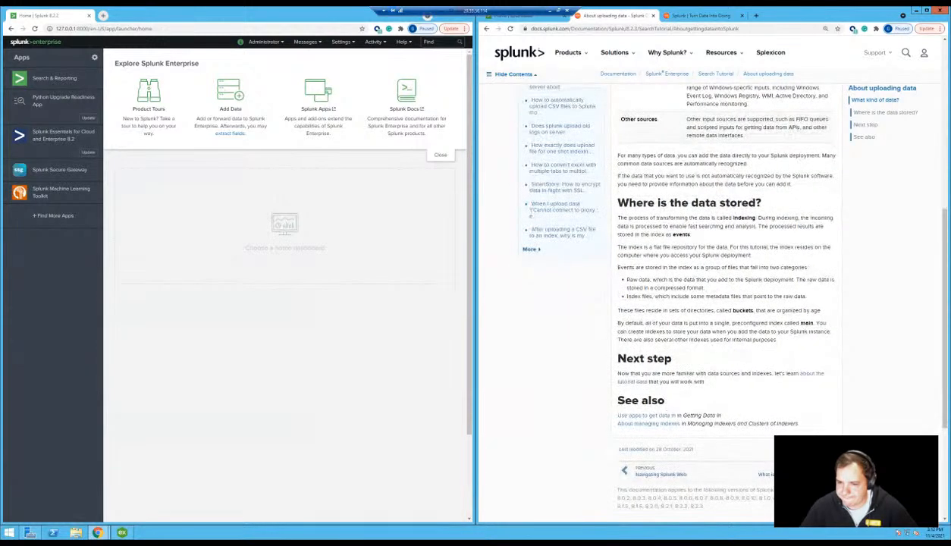
click(805, 373)
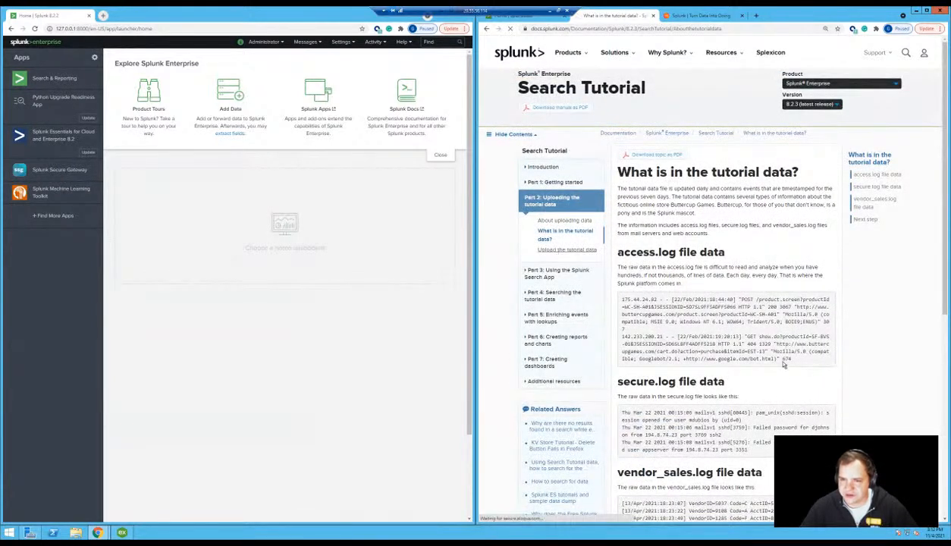
click(547, 250)
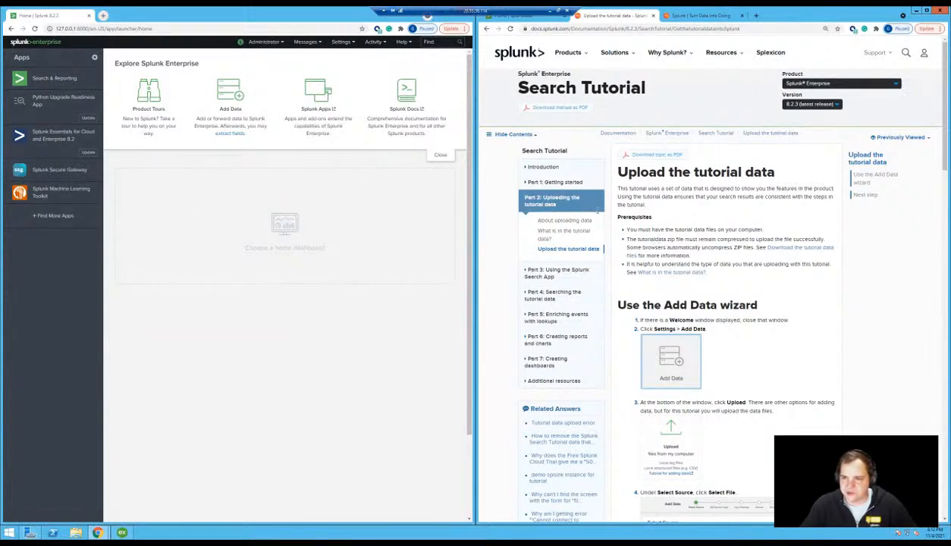
Open the Search & Reporting app and start adding data by uploading files from the computer
click(53, 78)
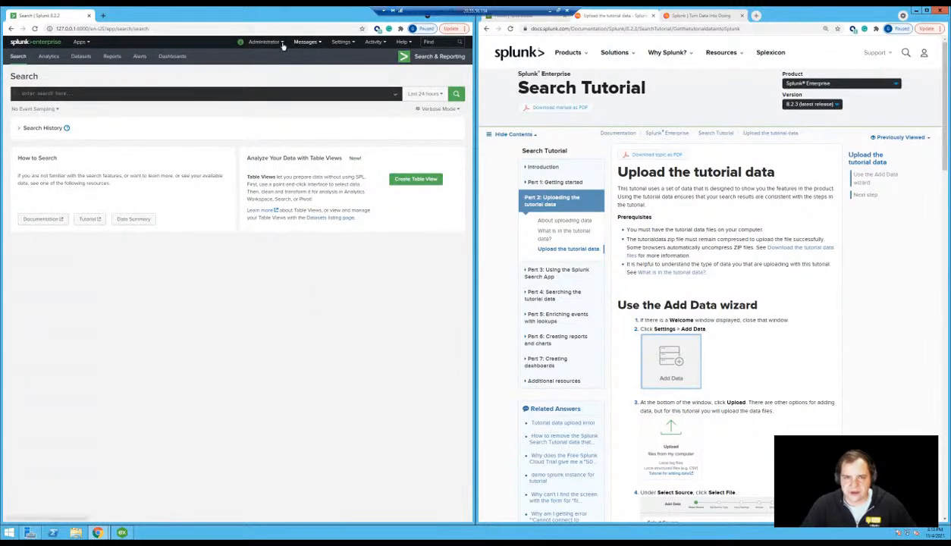
click(338, 43)
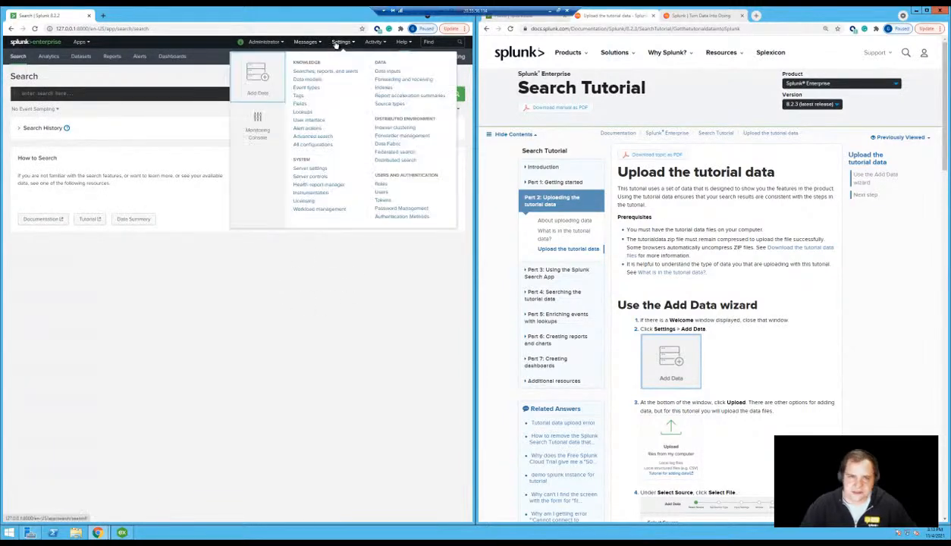
click(257, 76)
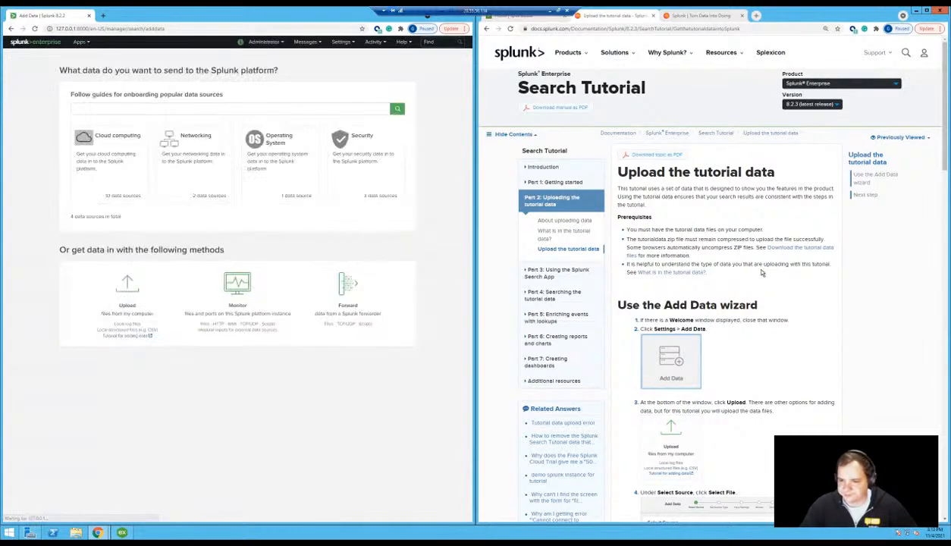
click(129, 285)
scroll(662, 332, down, 2)
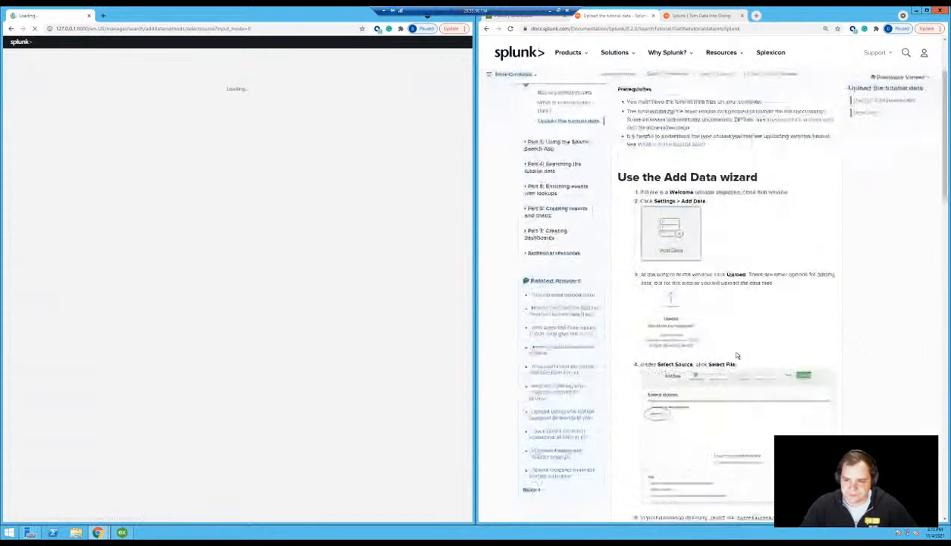
scroll(661, 331, down, 1)
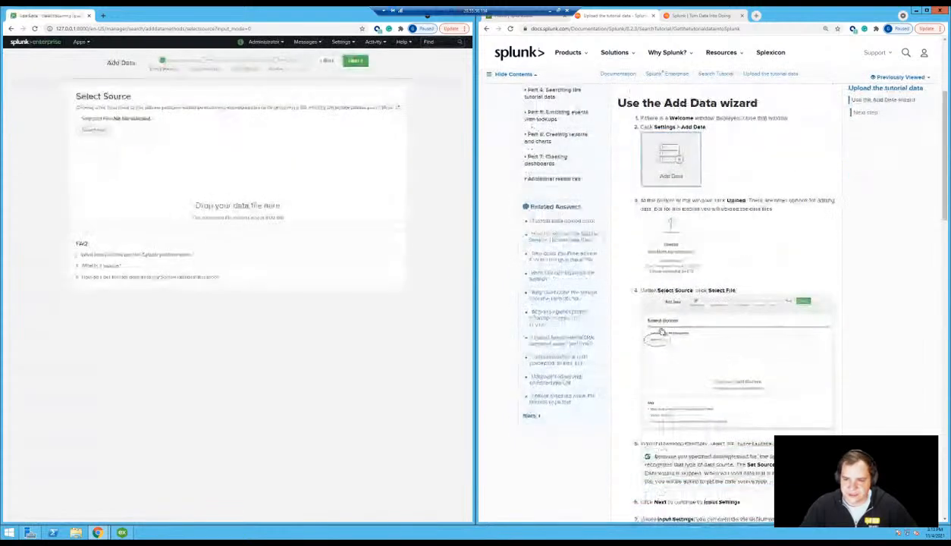
Select tutorialdata.zip from the Downloads folder as the data source and continue to Input Settings
click(94, 130)
click(208, 24)
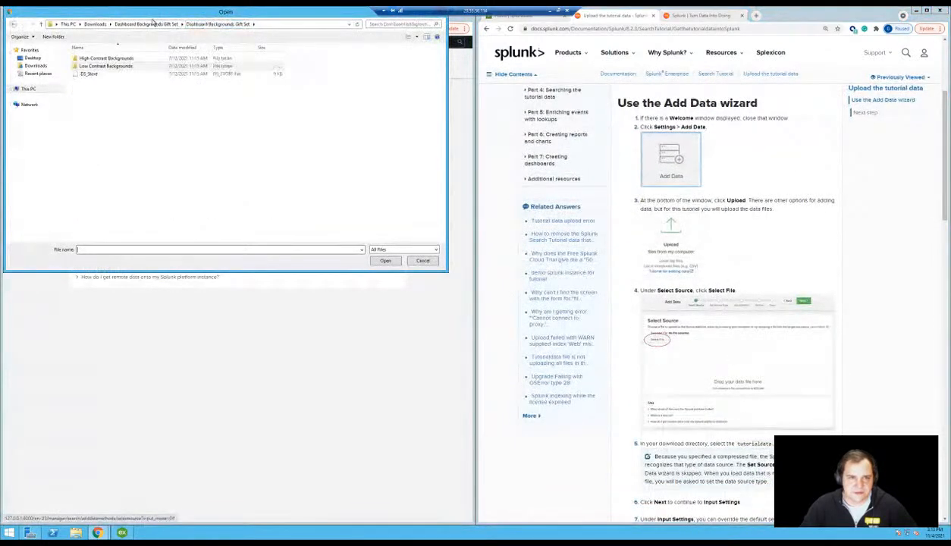
click(92, 25)
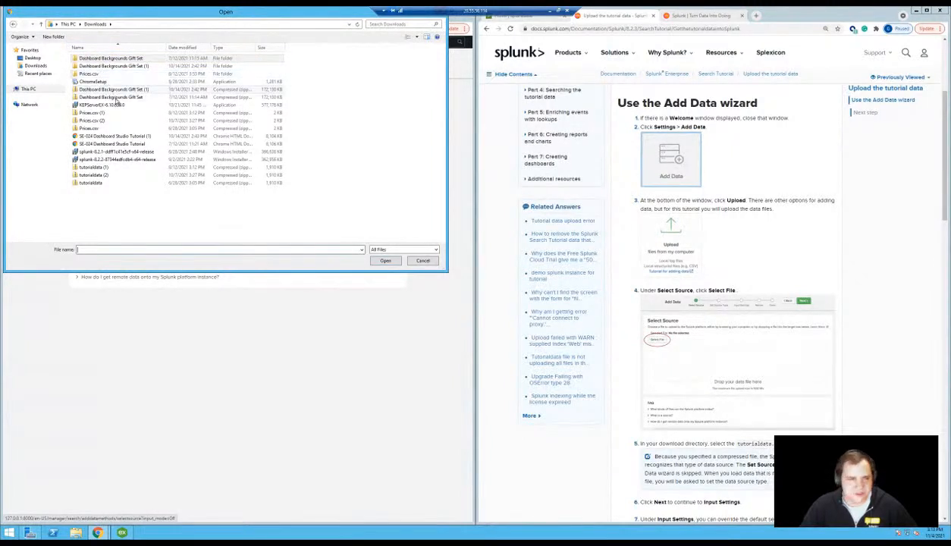
click(101, 182)
click(383, 262)
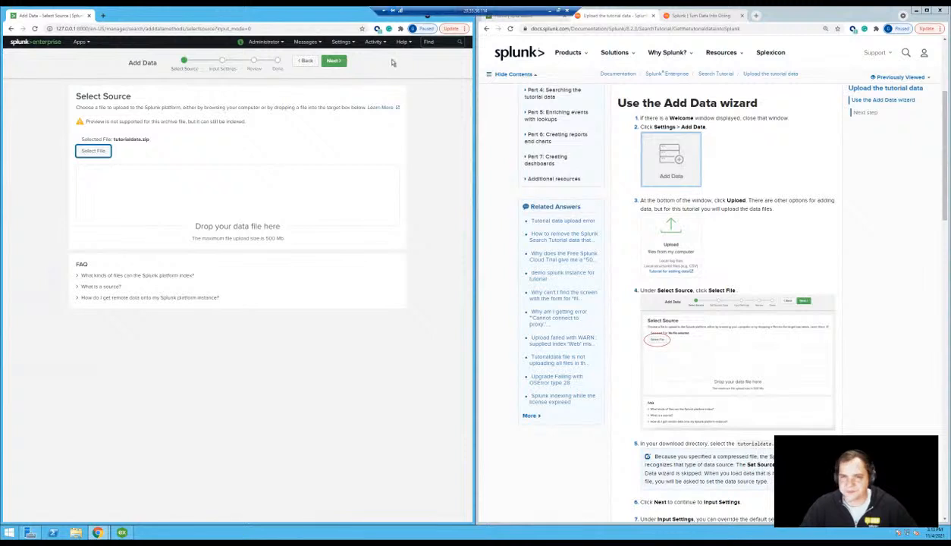
click(334, 60)
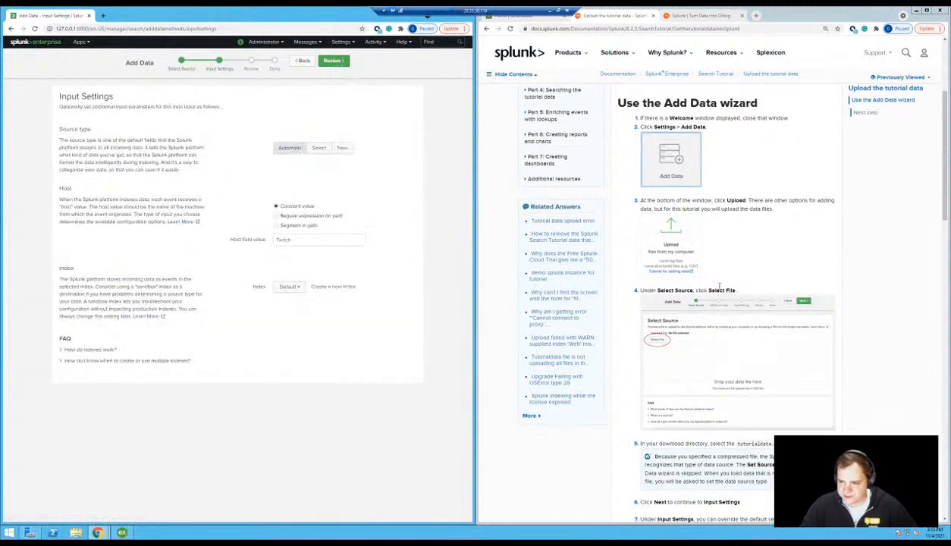
Find the host settings for Splunk Enterprise on Windows in the tutorial and copy the regex \\(.*)\/
scroll(720, 283, down, 3)
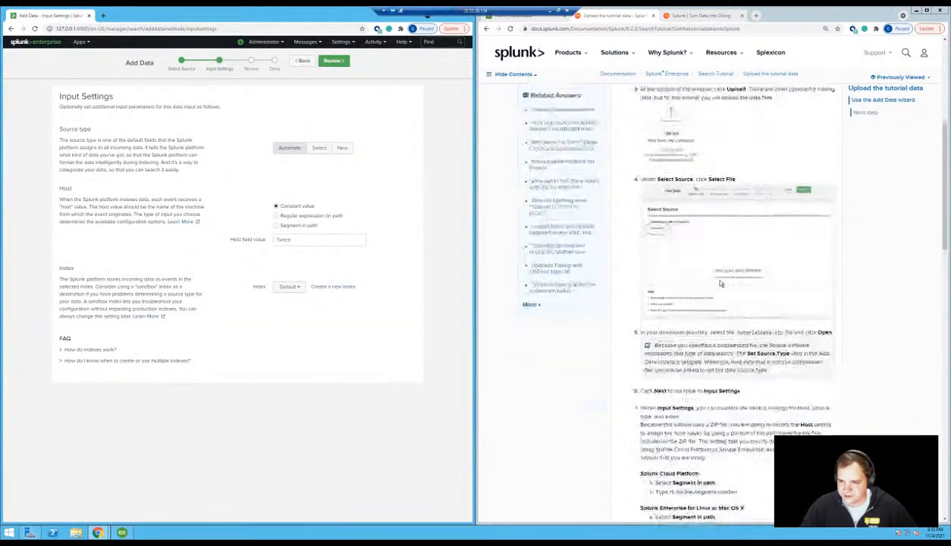
scroll(719, 282, down, 3)
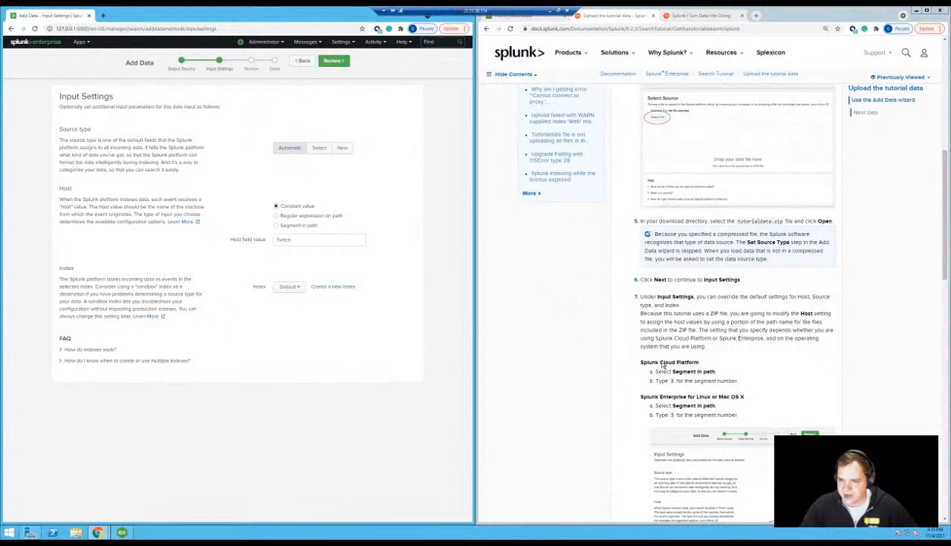
scroll(742, 356, down, 2)
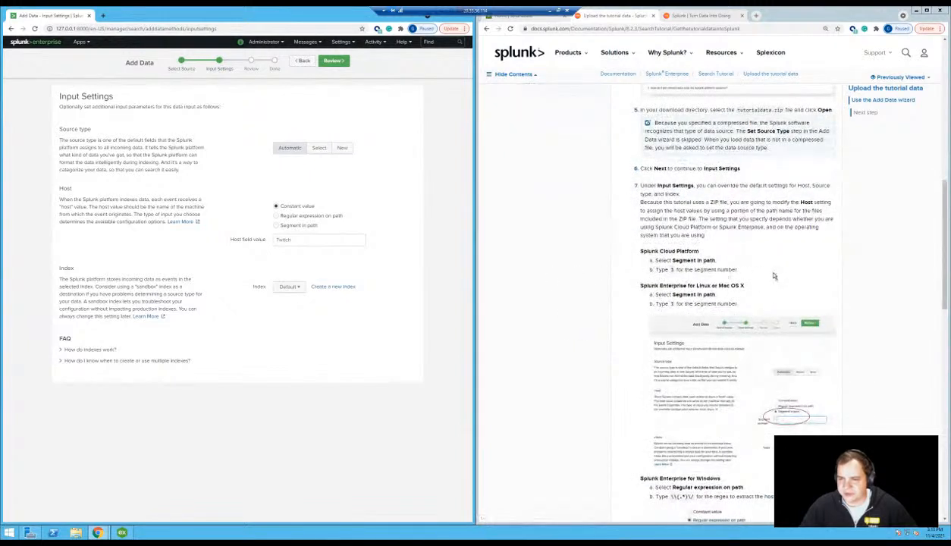
scroll(758, 271, down, 1)
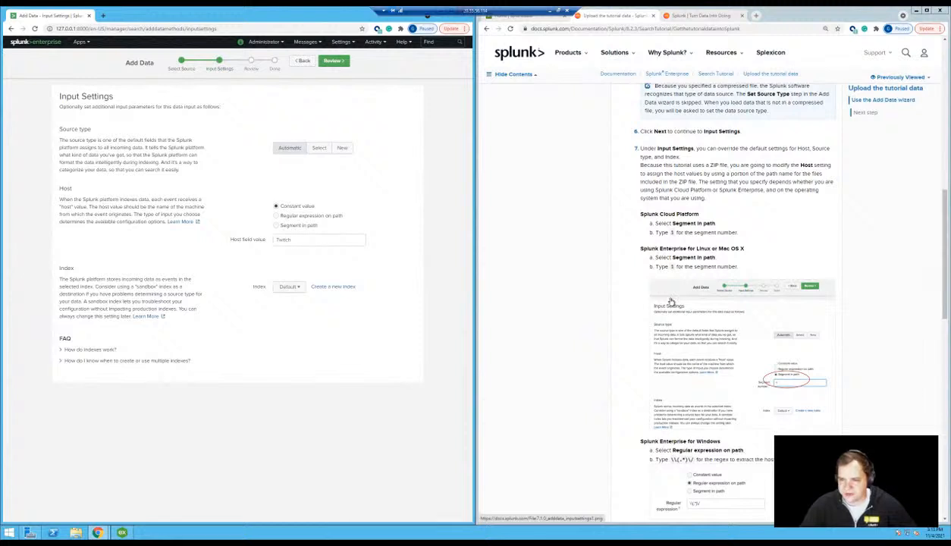
scroll(720, 362, down, 1)
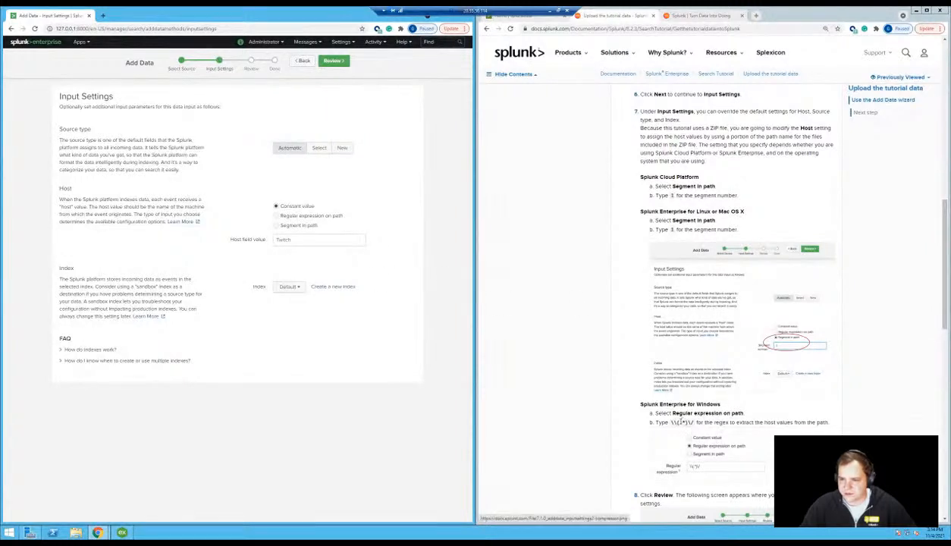
drag(681, 420, 671, 422)
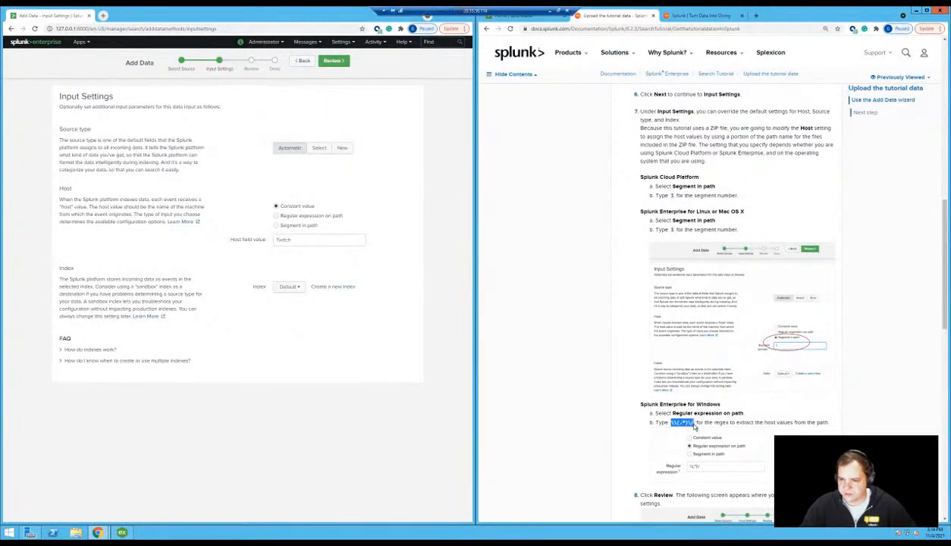
right_click(680, 423)
click(691, 429)
Set the host to Segment in path and paste the copied regex \\(.*)\/ as the segment number
click(299, 226)
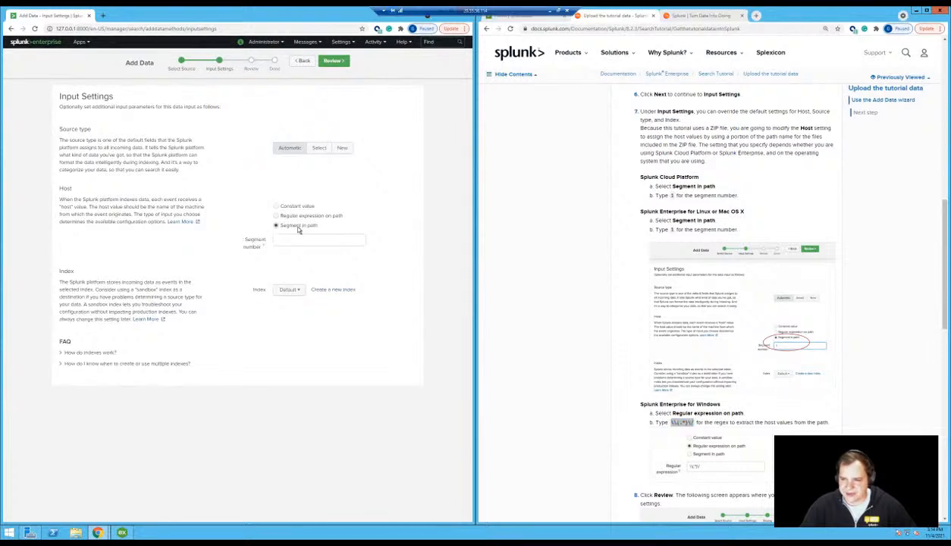
click(297, 240)
key(ctrl+v)
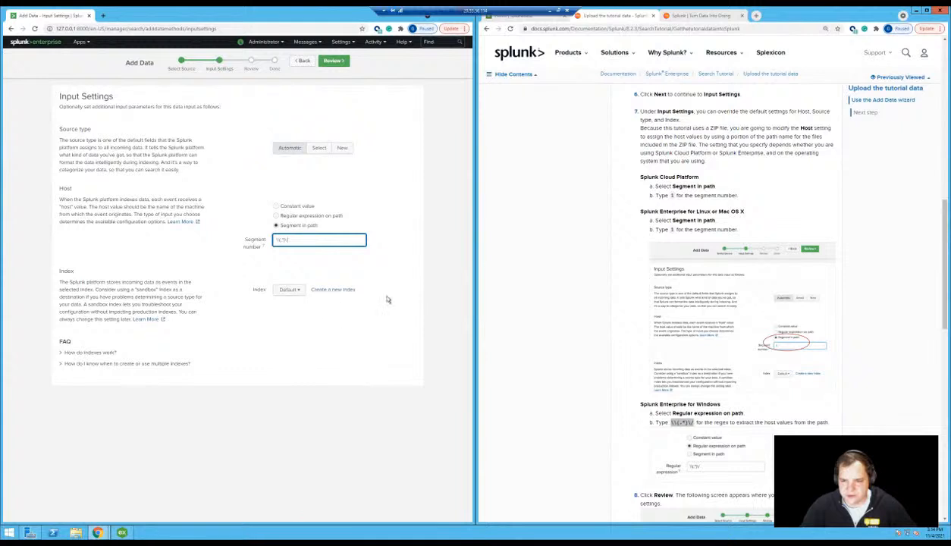
Create a new events index named nov as the destination for the uploaded data
scroll(664, 454, down, 3)
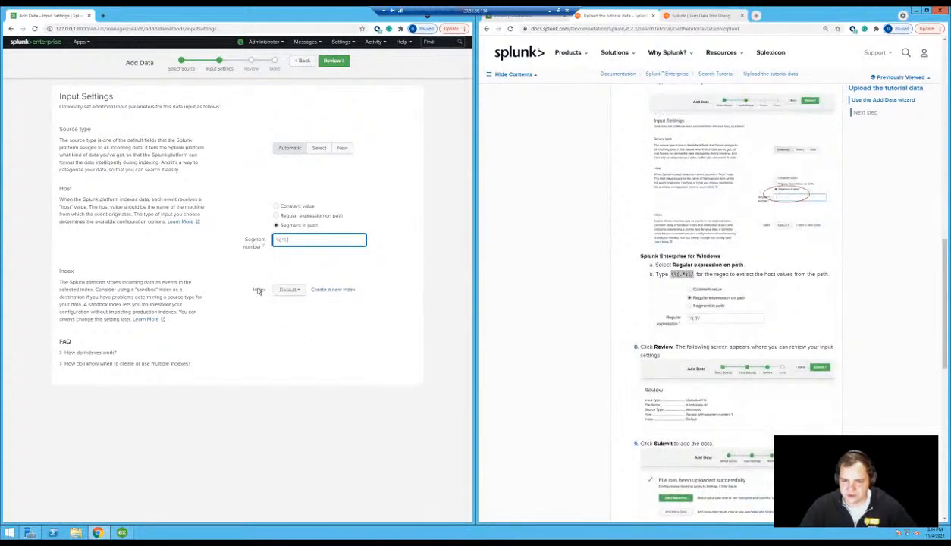
click(290, 291)
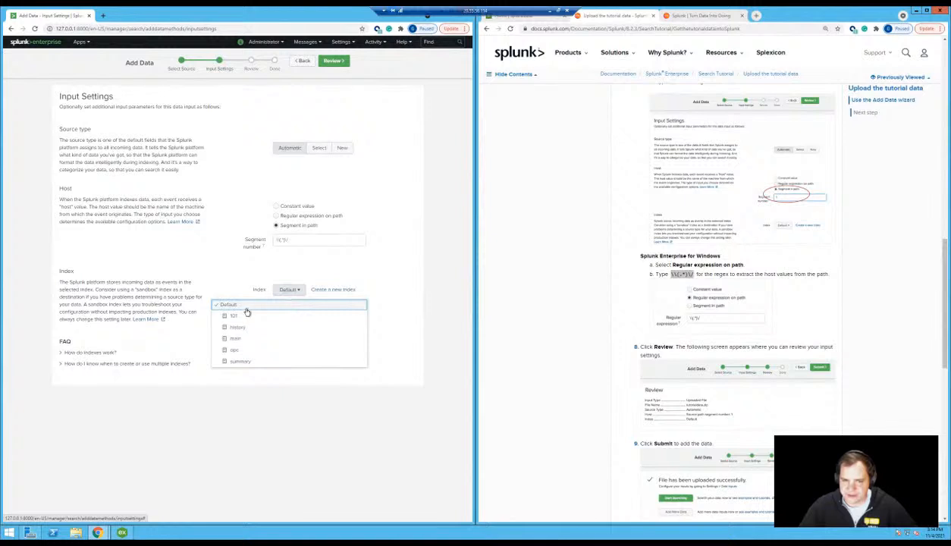
click(340, 291)
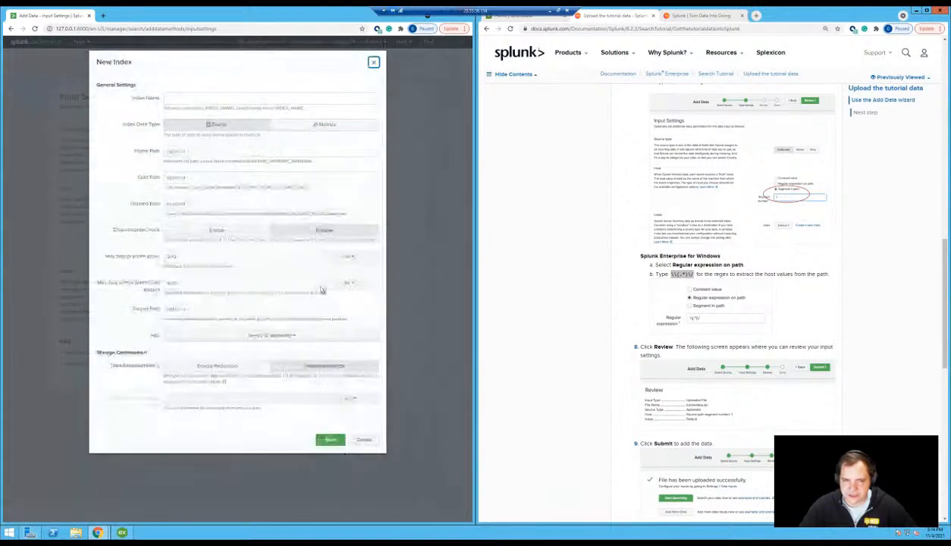
click(179, 95)
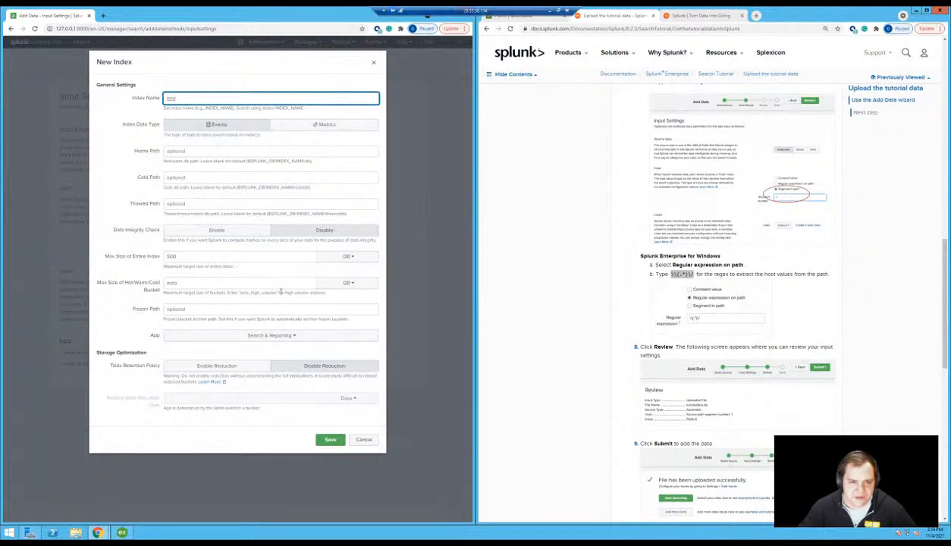
click(330, 440)
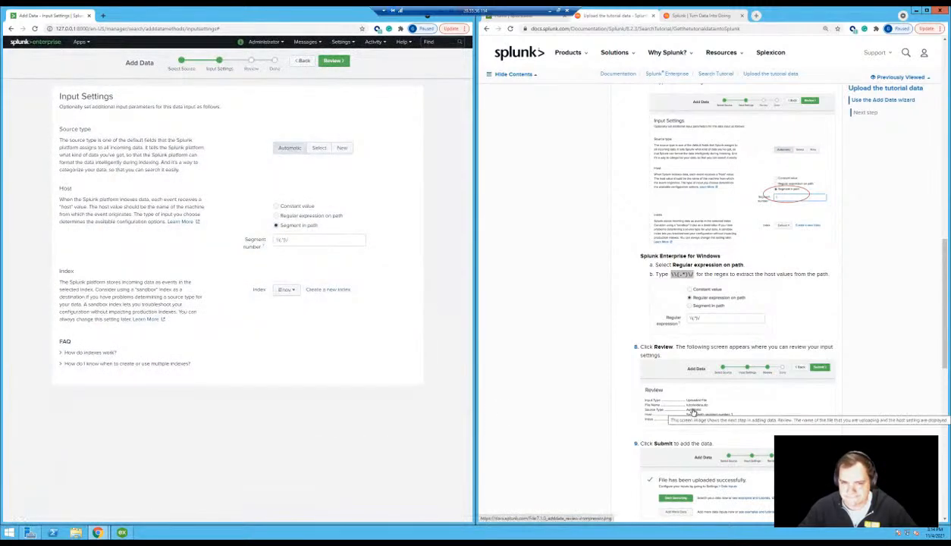
Review and submit the tutorialdata.zip upload, and start searching the uploaded data
scroll(692, 410, down, 1)
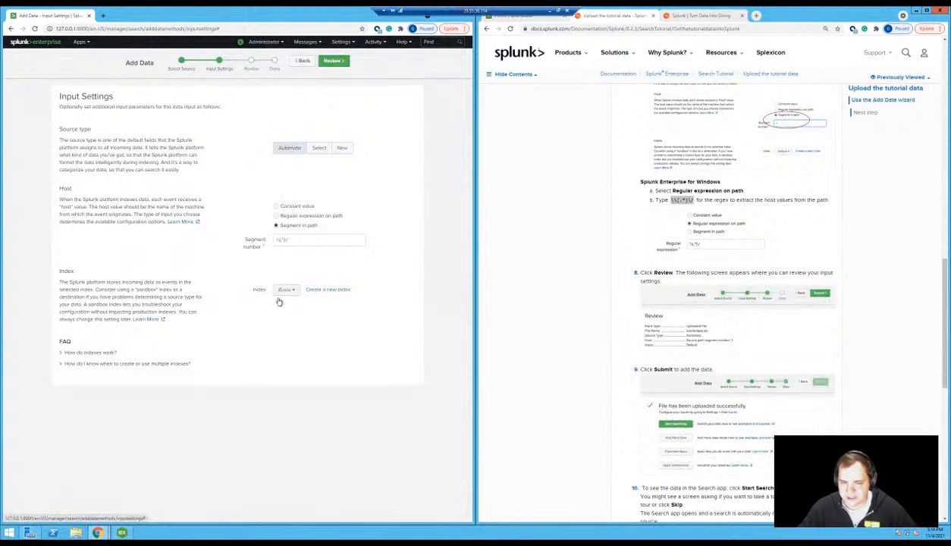
scroll(606, 409, down, 1)
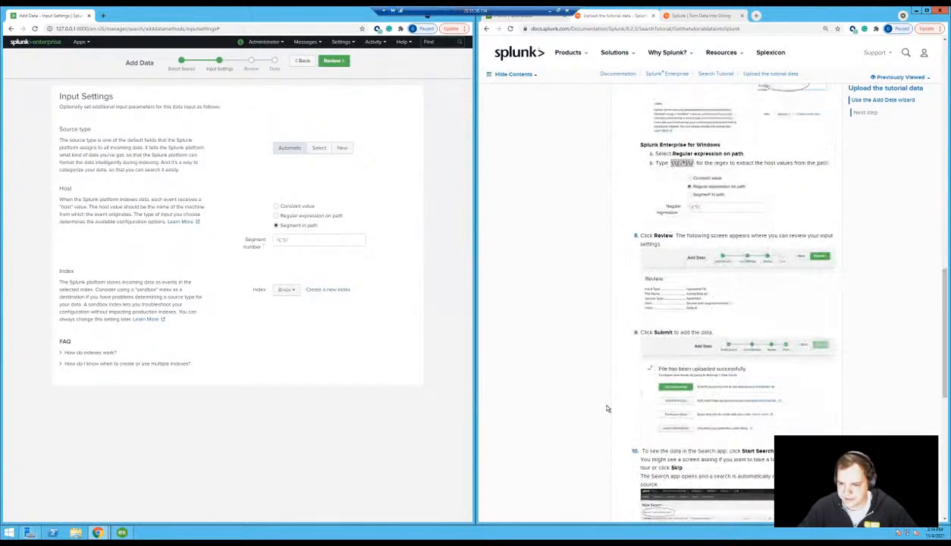
scroll(603, 408, down, 2)
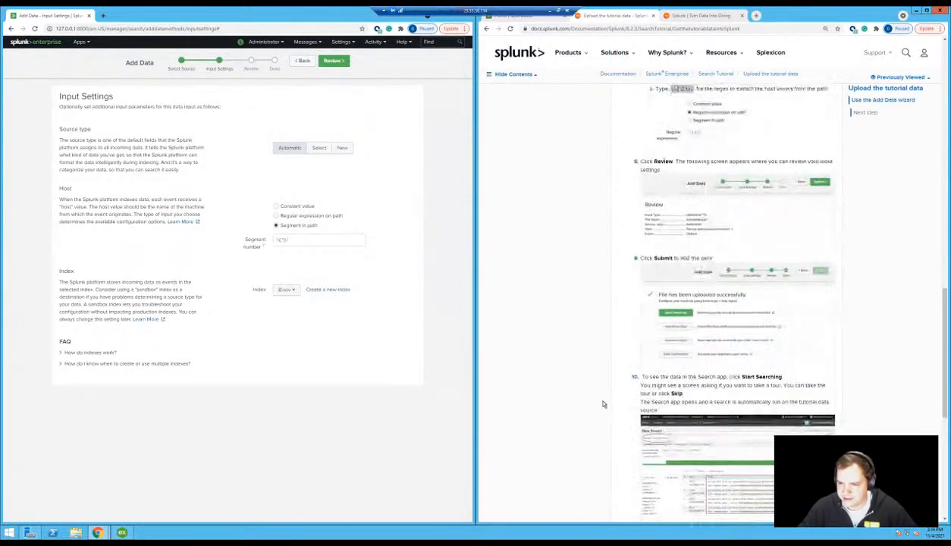
click(335, 61)
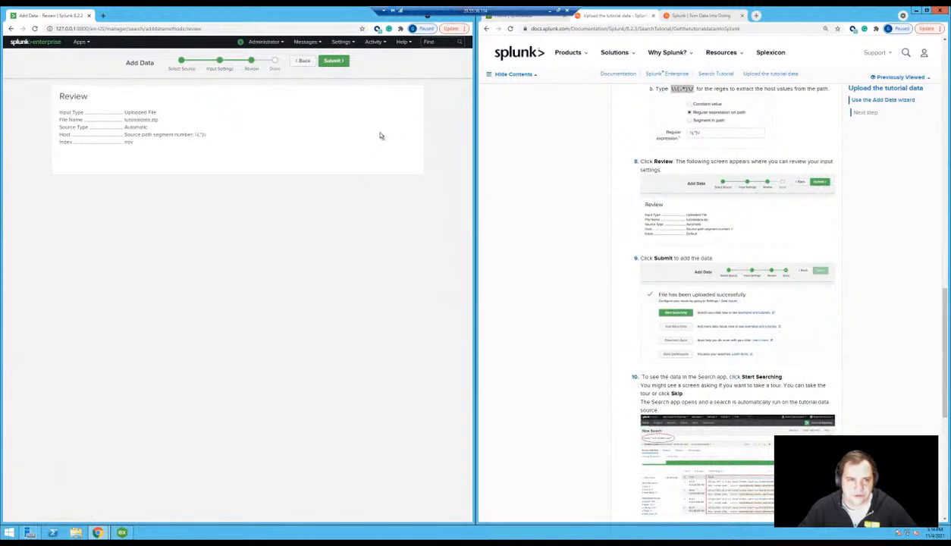
click(334, 62)
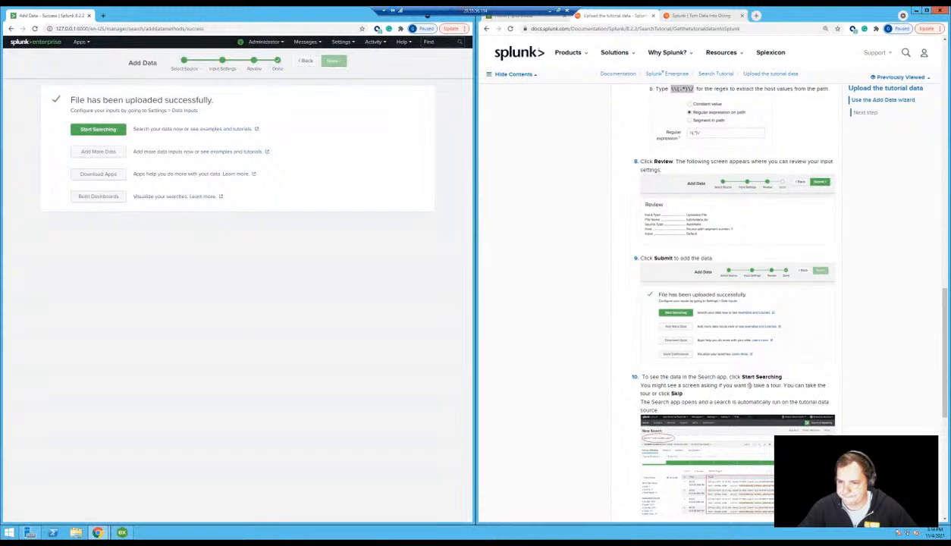
scroll(748, 385, down, 2)
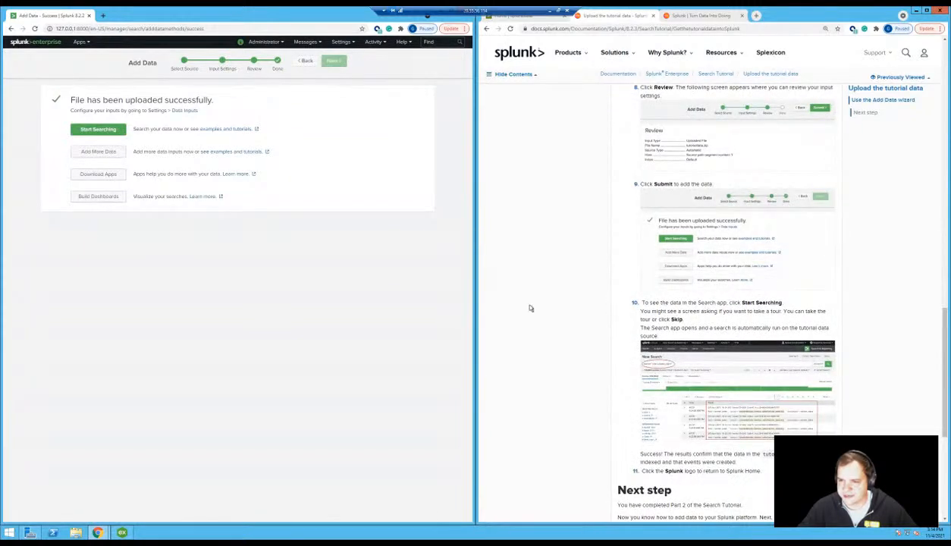
click(98, 129)
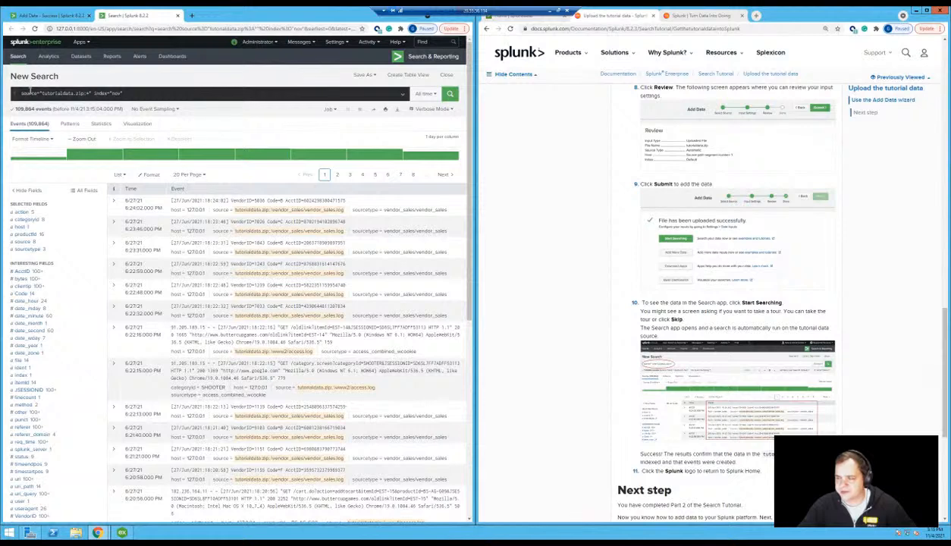
Look through the account settings and the SPL editor's theme preferences, and return to the search results
click(258, 42)
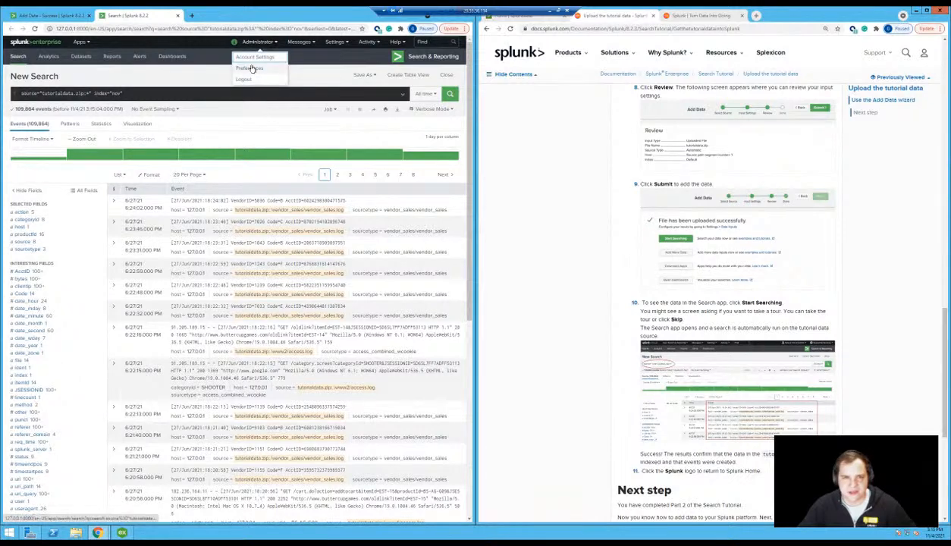
click(257, 58)
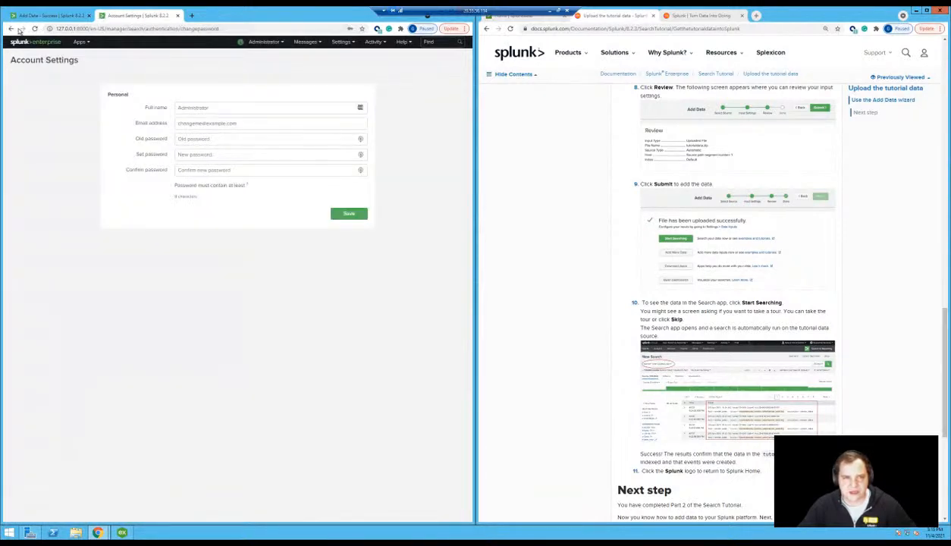
click(13, 29)
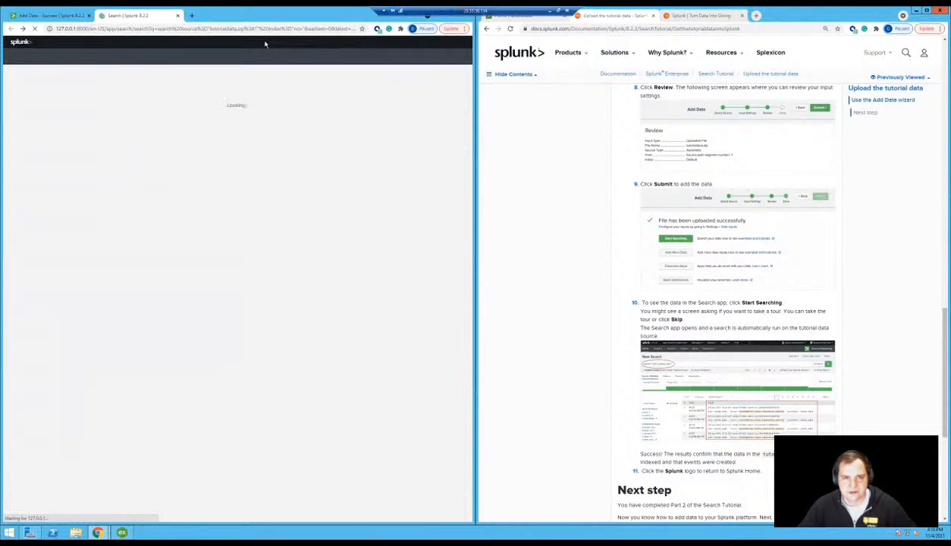
click(266, 42)
click(261, 69)
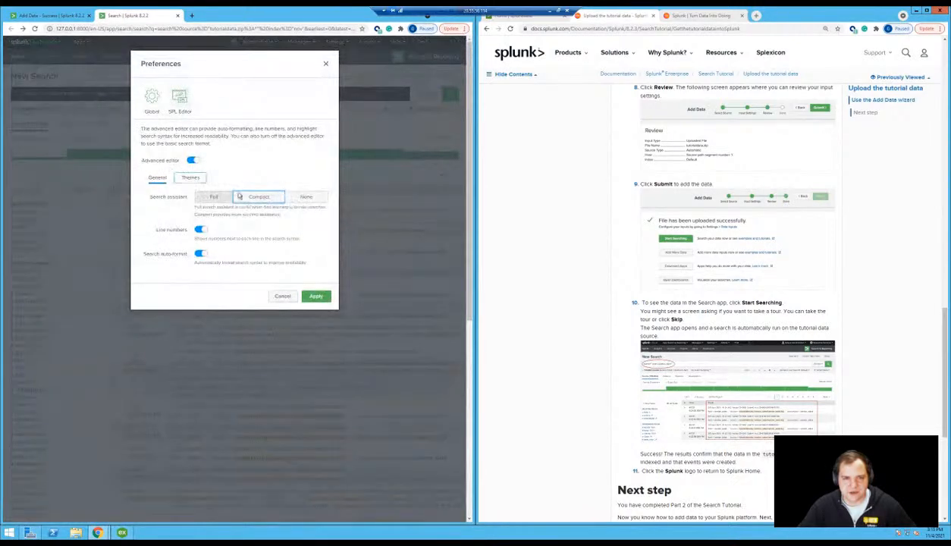
click(190, 177)
click(282, 282)
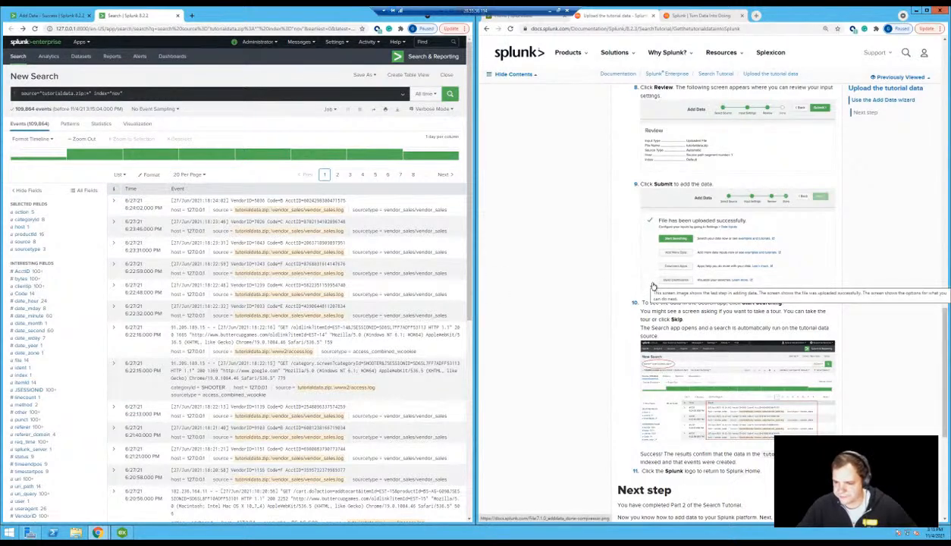
Continue to Part 3 of the tutorial, Using the Splunk Search App, and open Search & Reporting from Splunk Home
scroll(652, 286, down, 1)
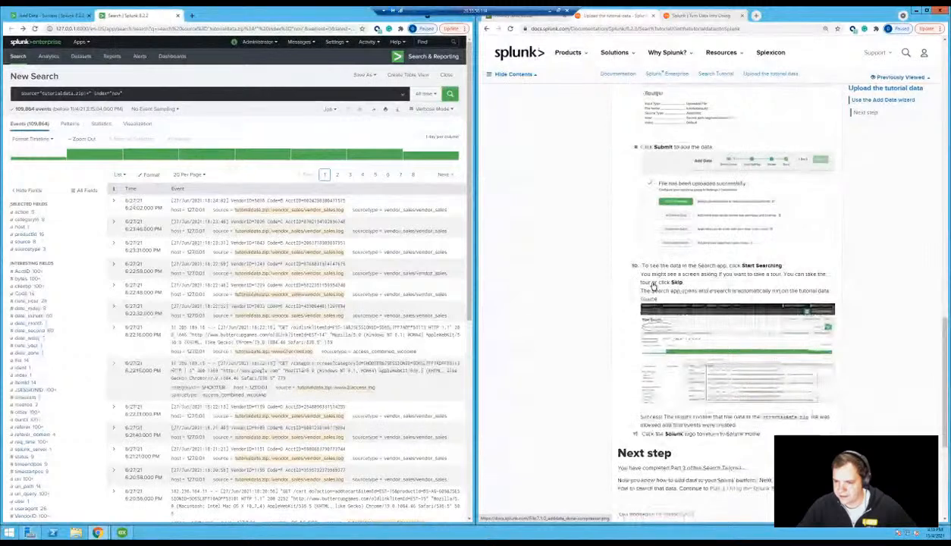
scroll(652, 286, down, 2)
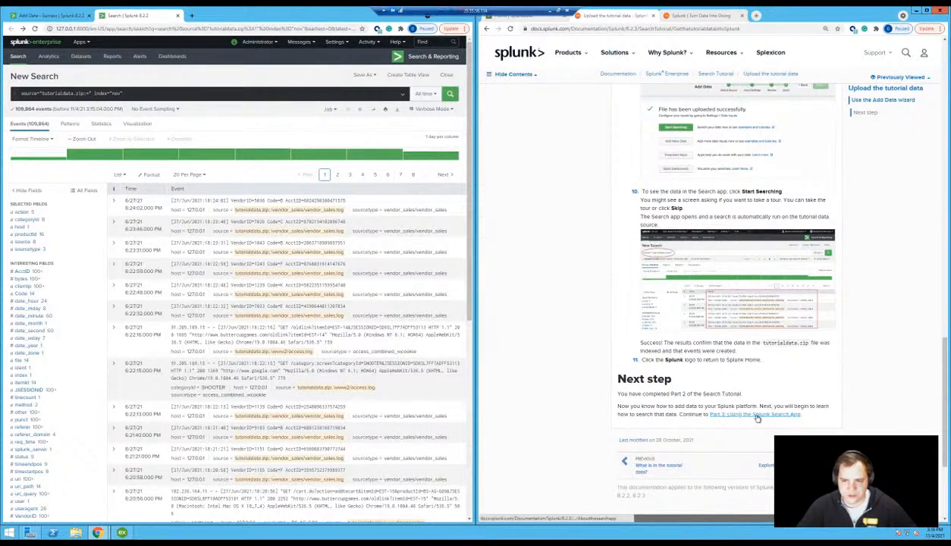
click(728, 415)
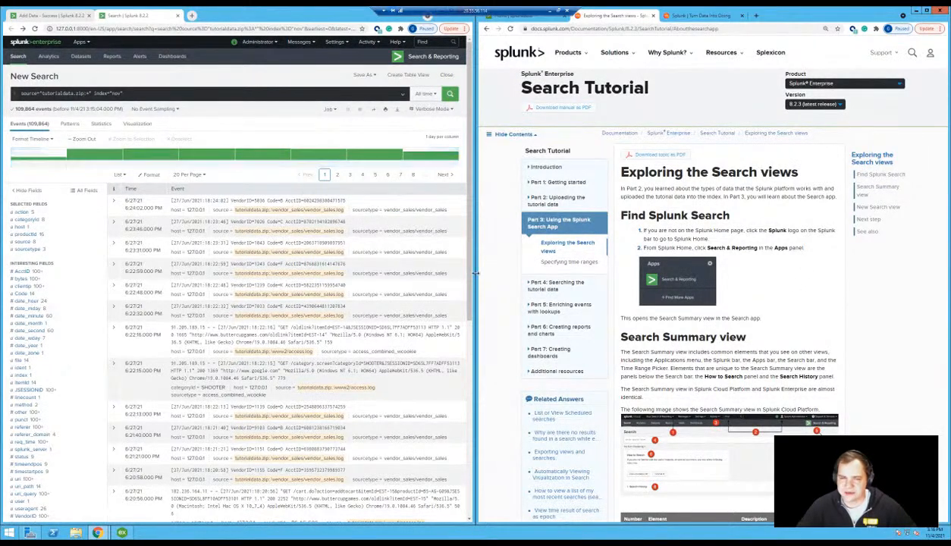
click(35, 41)
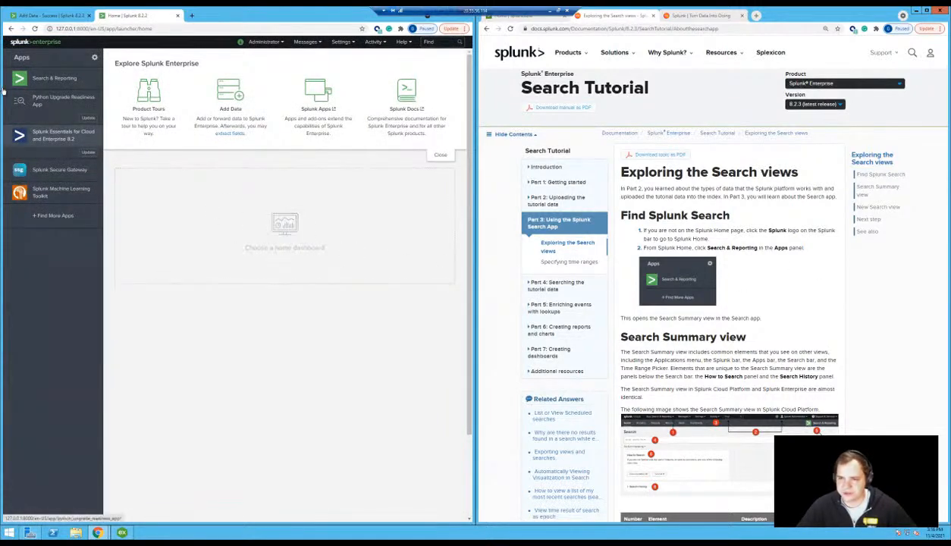
click(61, 79)
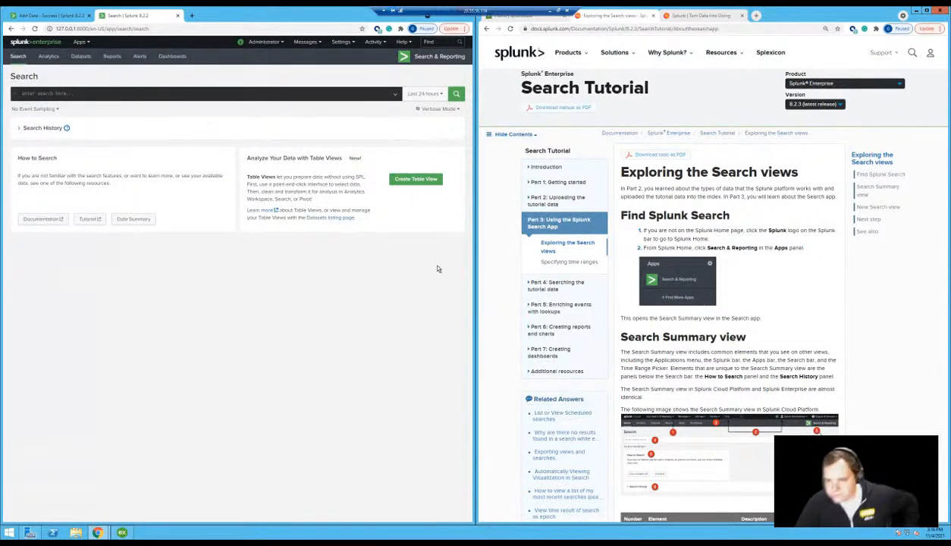
Compare the tutorial's Search Summary view elements with the app, examining the applications list, search bar and time range presets
scroll(803, 359, down, 5)
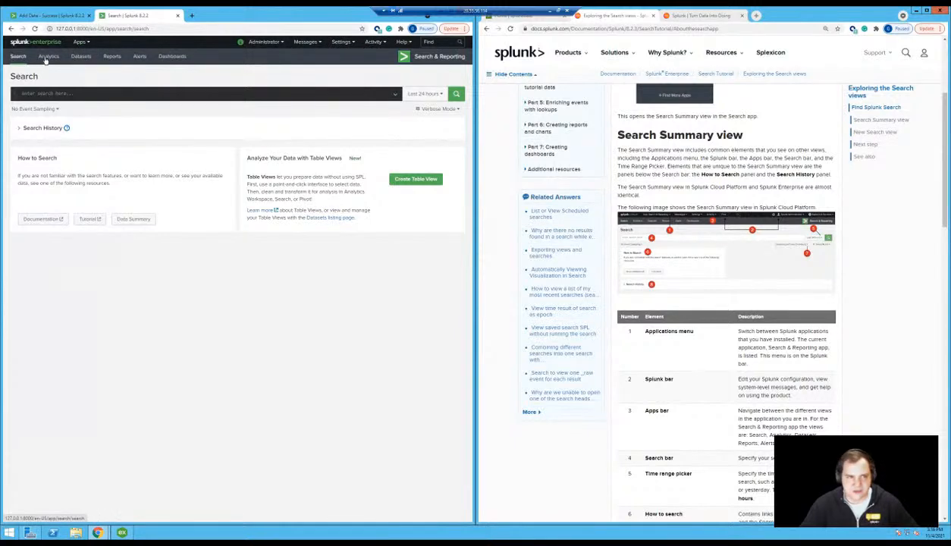
click(82, 43)
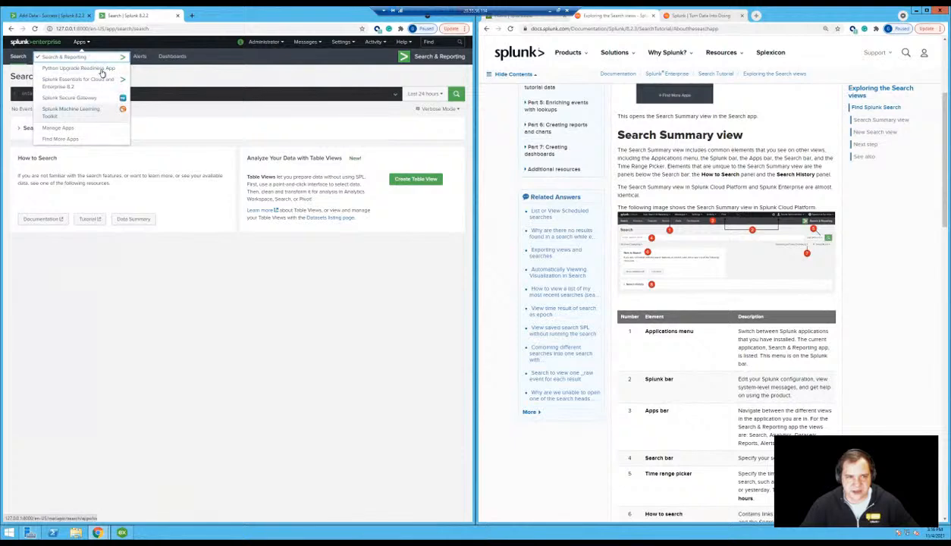
click(231, 75)
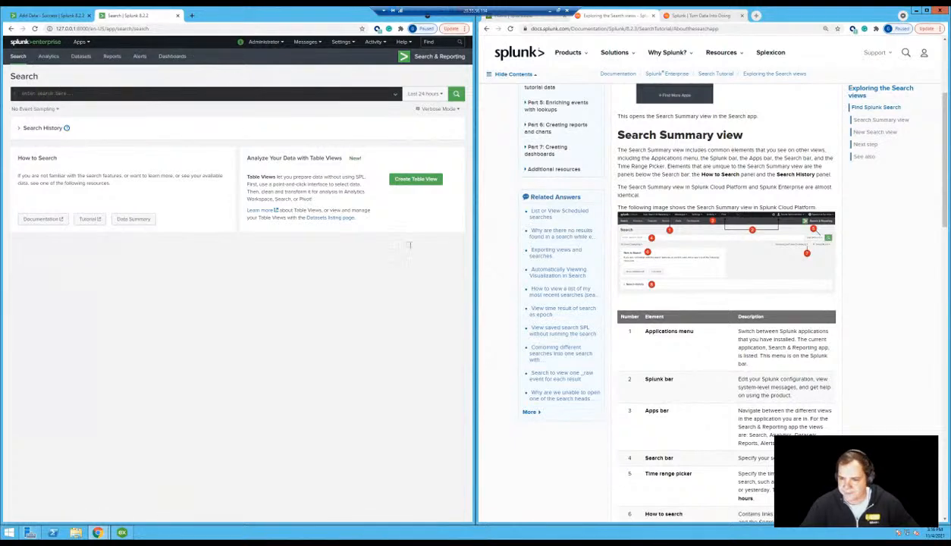
click(34, 93)
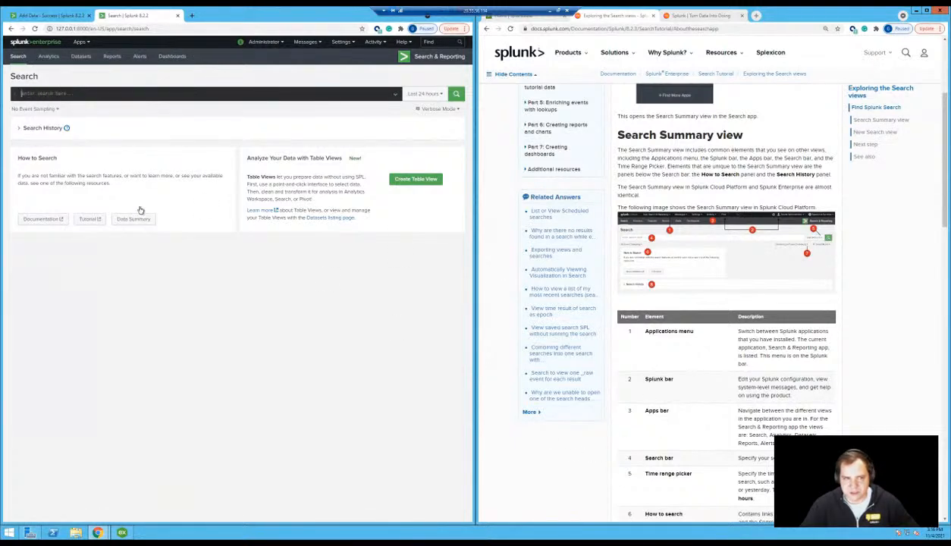
scroll(744, 364, down, 2)
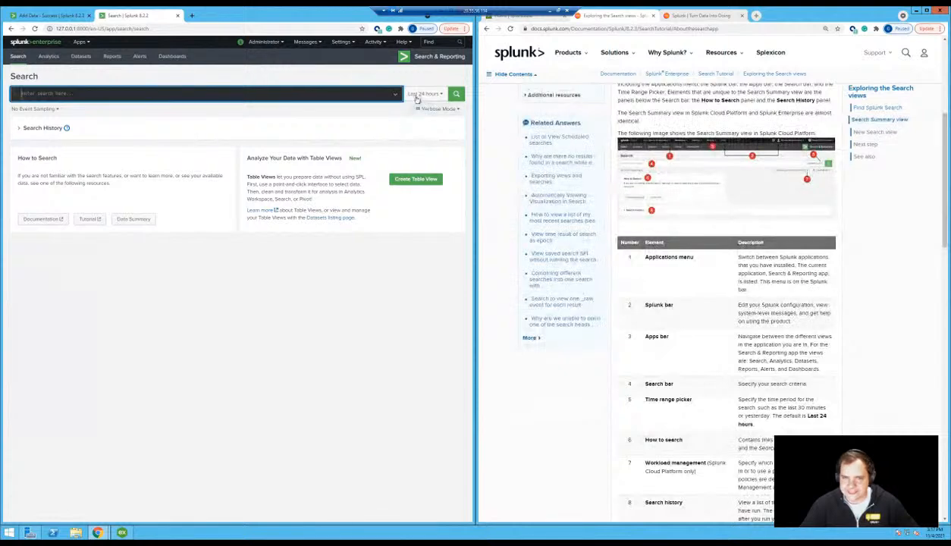
click(424, 94)
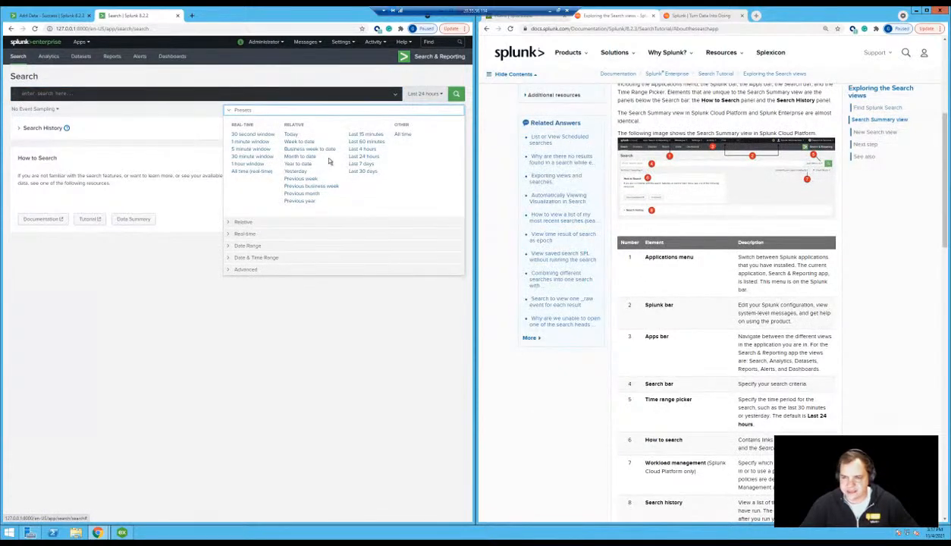
click(340, 380)
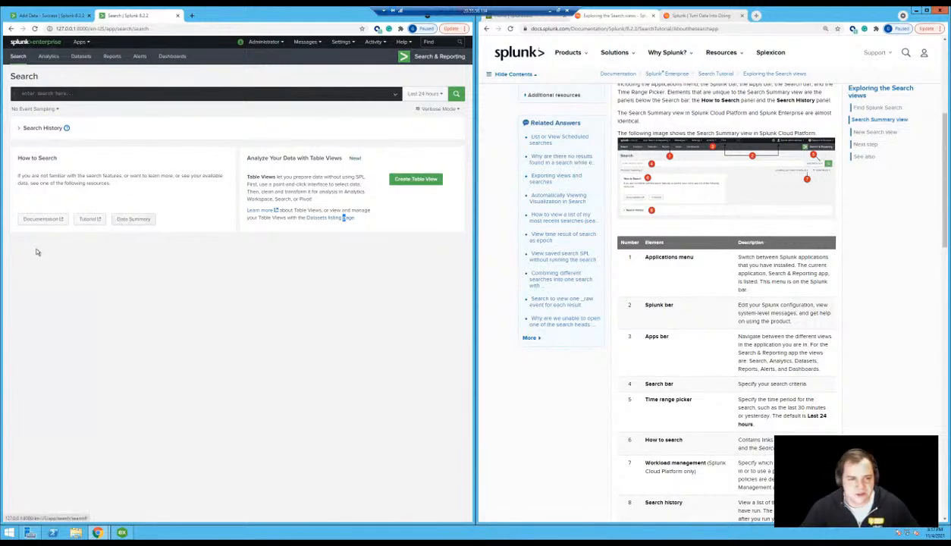
View the documentation and tutorial pages linked under How to Search, closing each one after viewing
click(55, 226)
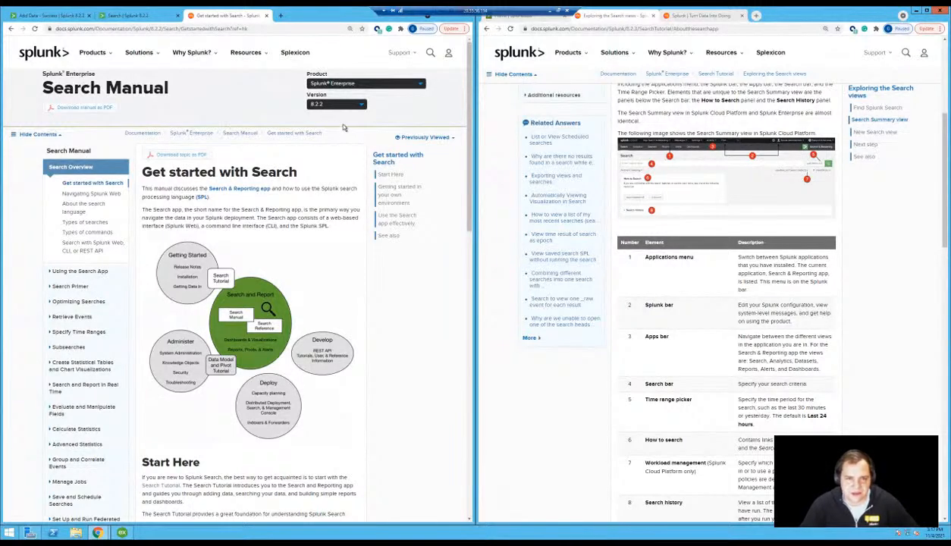
middle_click(223, 17)
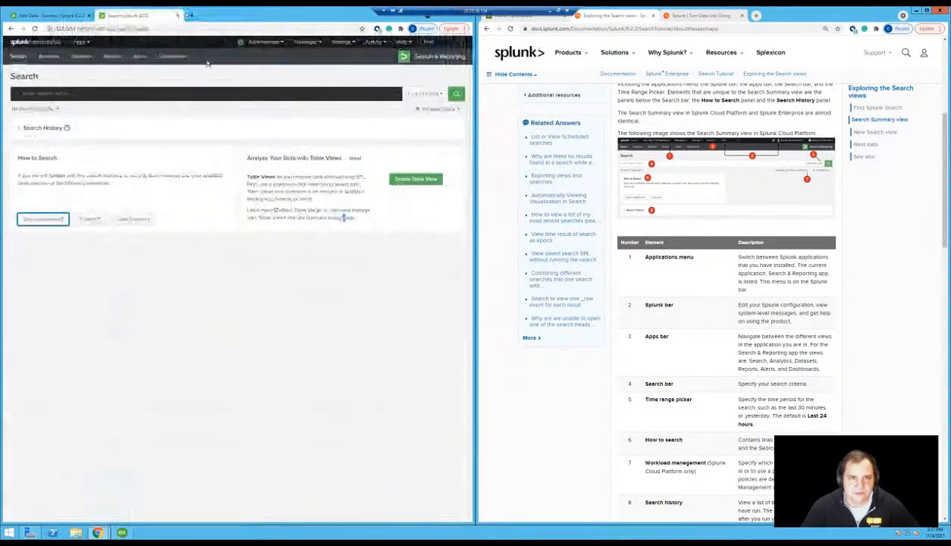
click(86, 220)
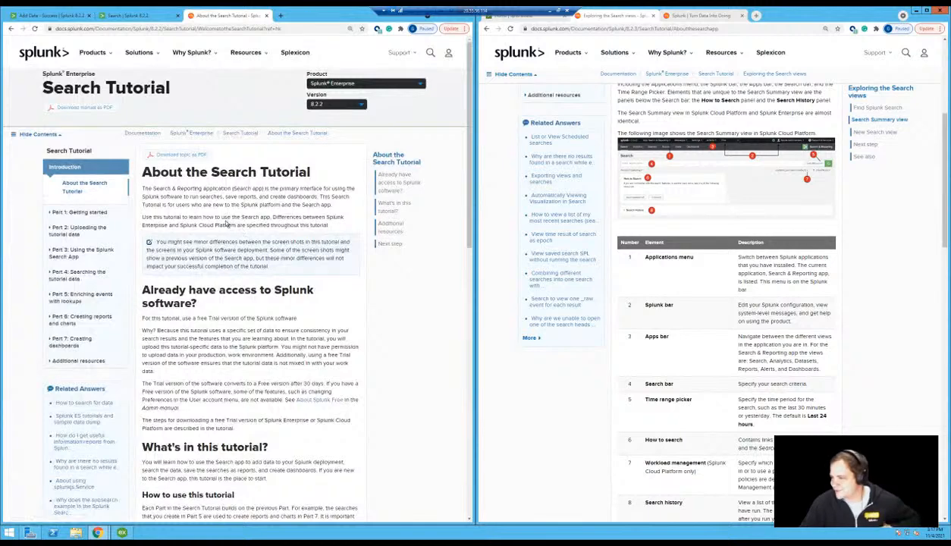
middle_click(230, 16)
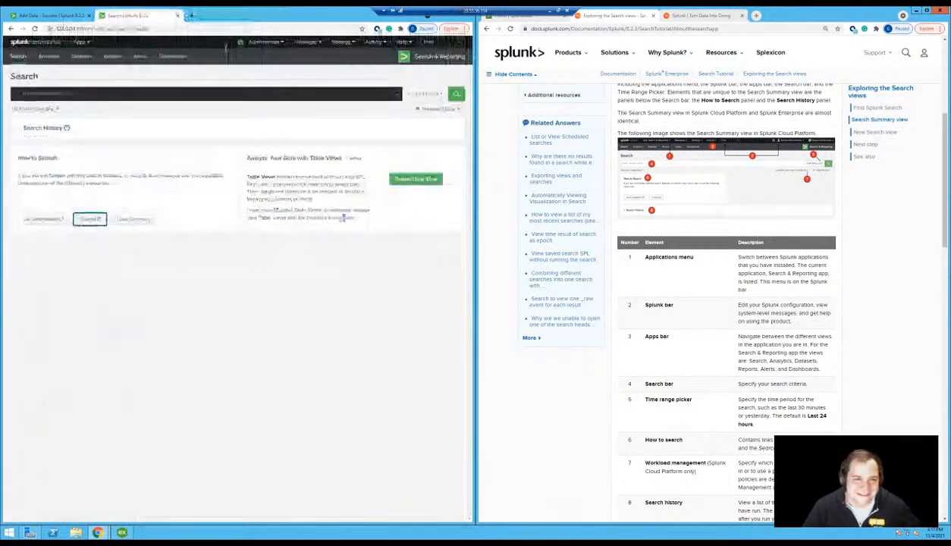
View the hosts, sources and sourcetypes in the Data Summary, and close it
click(133, 220)
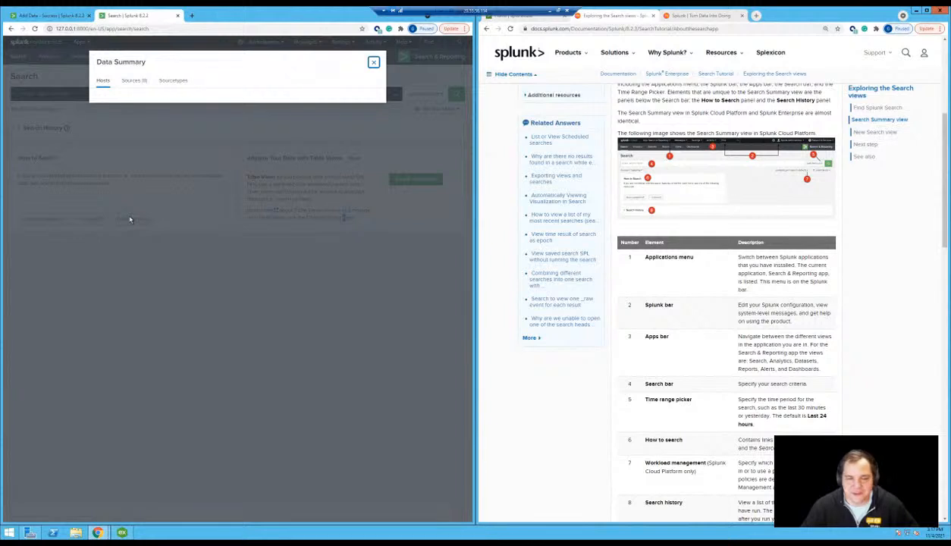
click(141, 80)
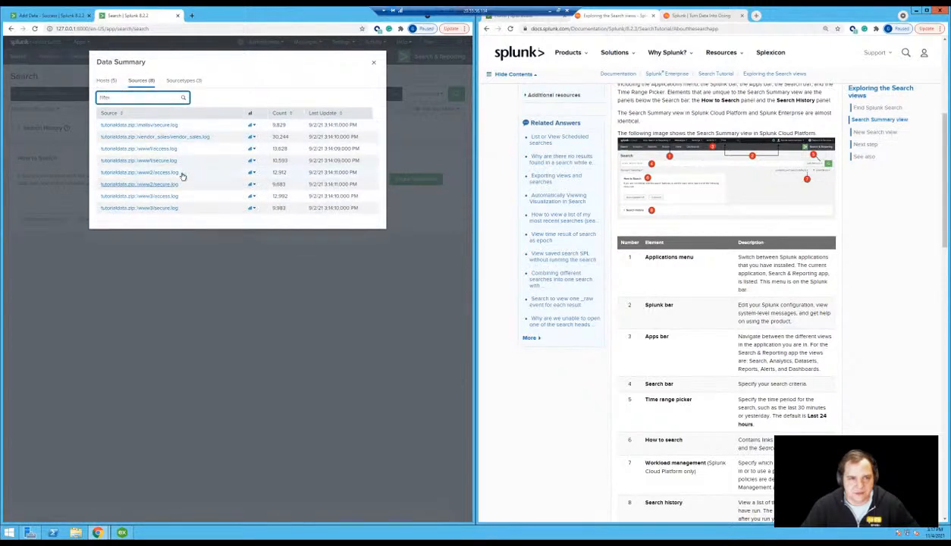
click(106, 81)
click(183, 80)
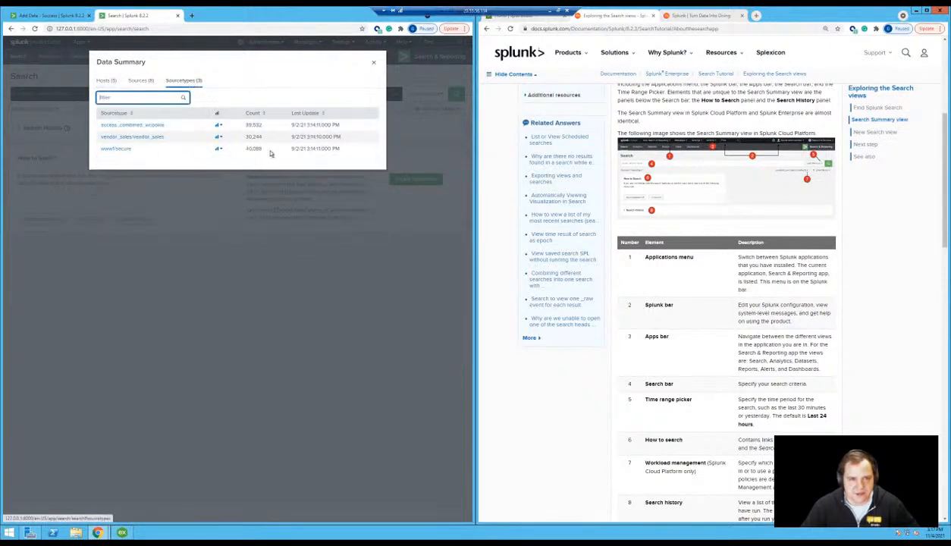
click(373, 62)
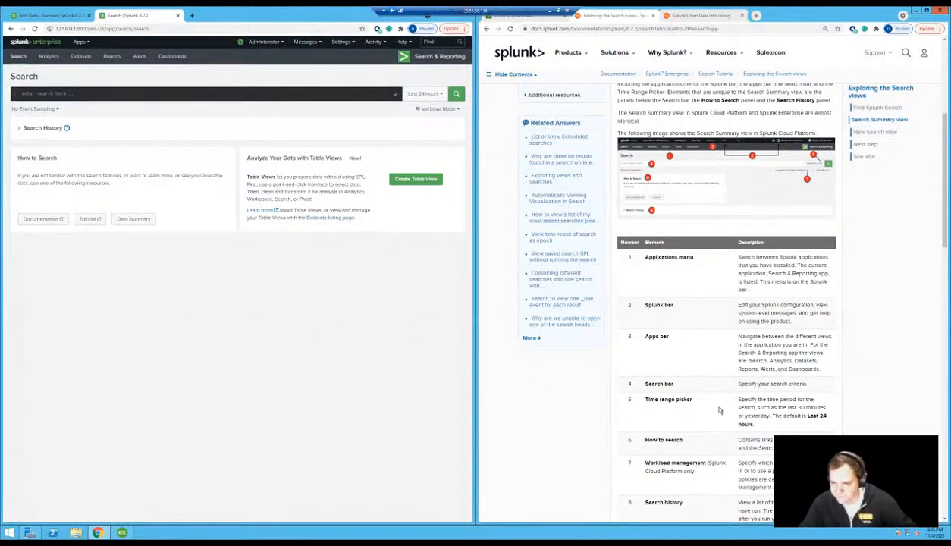
Expand the Search History panel to view the previously run searches, and collapse it again
scroll(720, 411, down, 1)
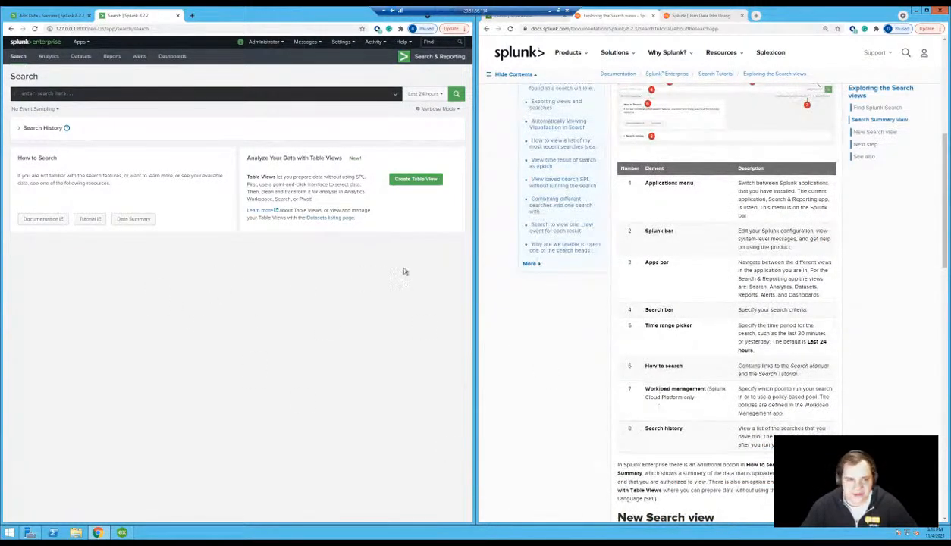
click(27, 129)
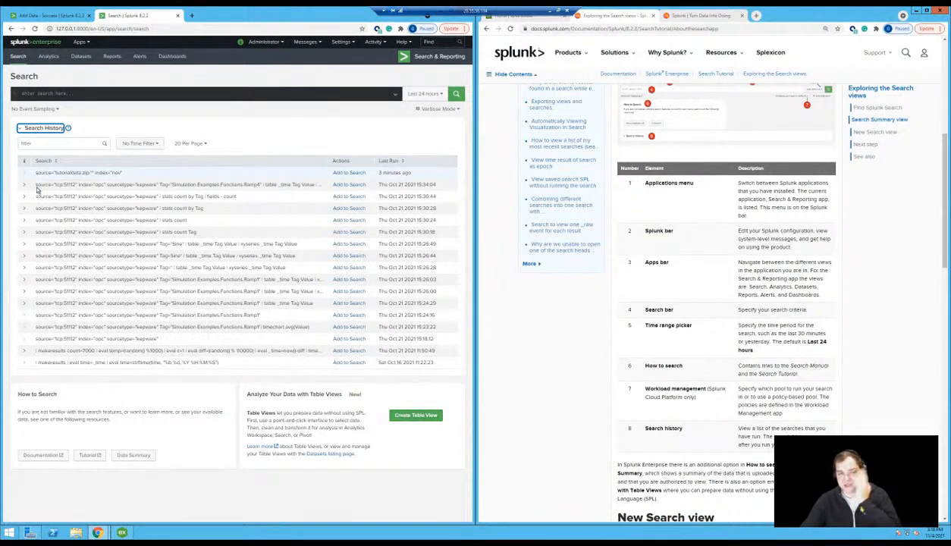
click(43, 129)
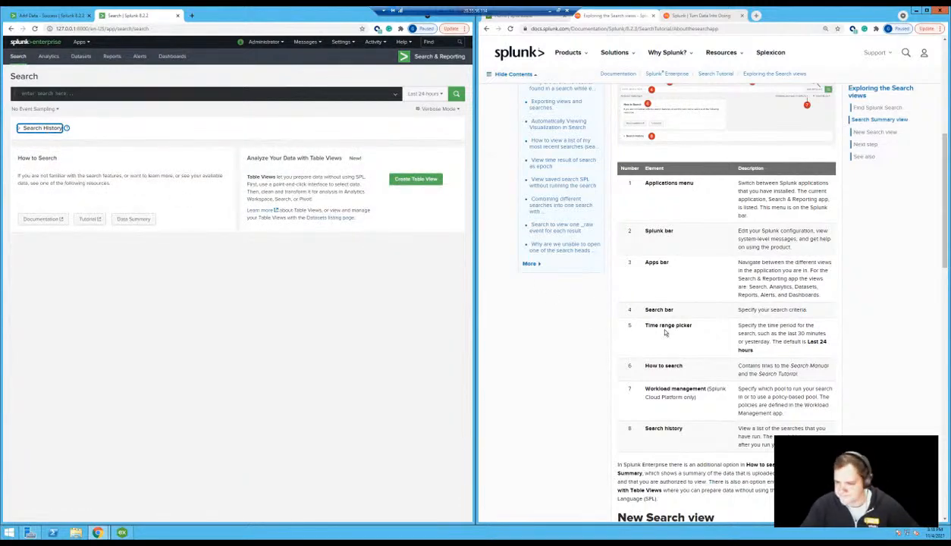
Look at the tutorial's New Search view section and reopen the Search view of Search & Reporting by way of Splunk Home
scroll(666, 331, down, 5)
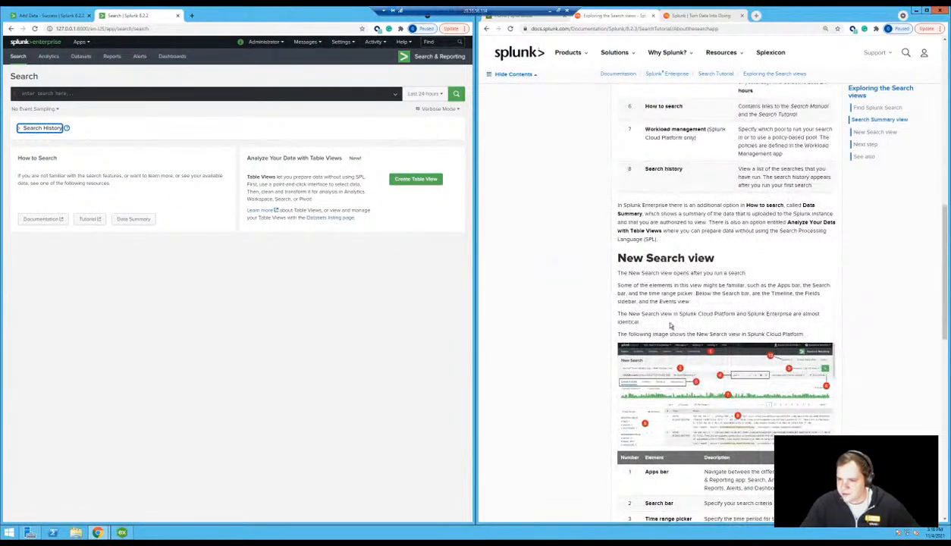
scroll(669, 326, down, 4)
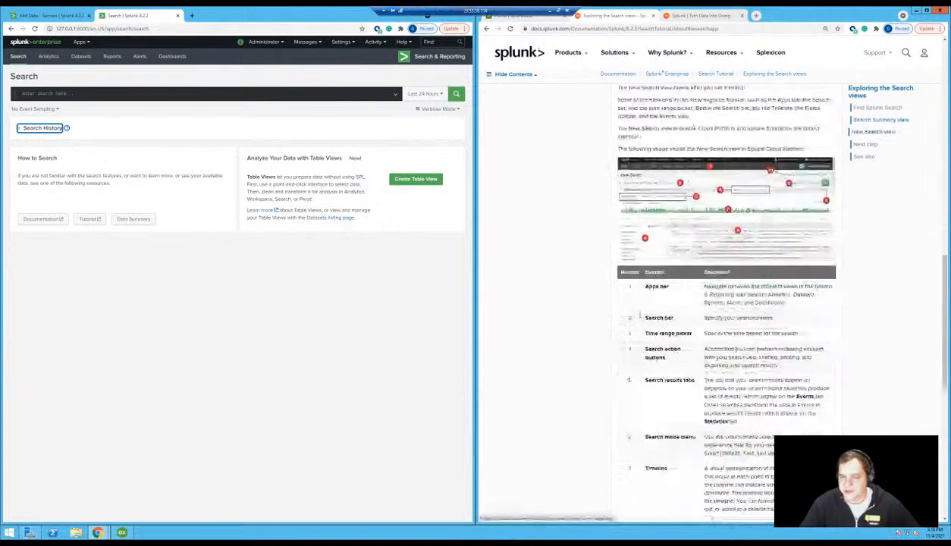
click(66, 115)
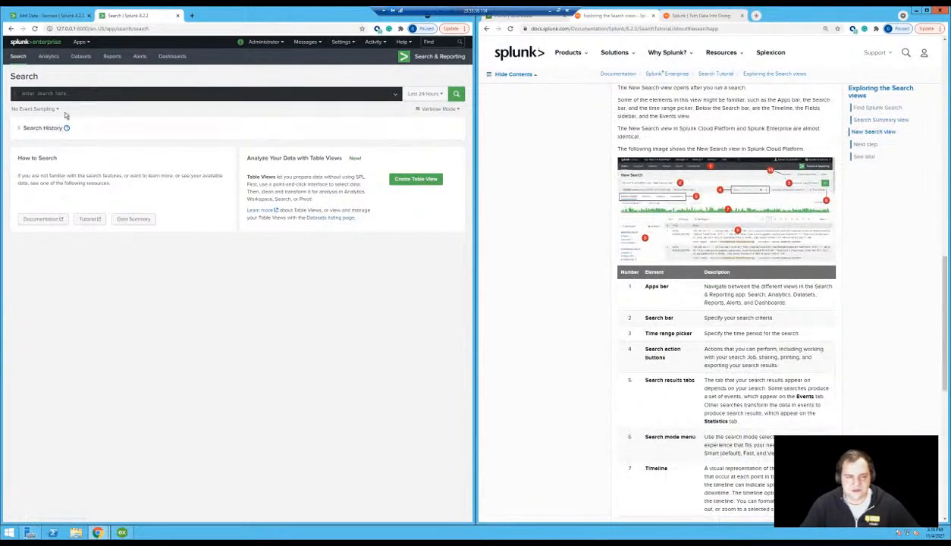
click(27, 43)
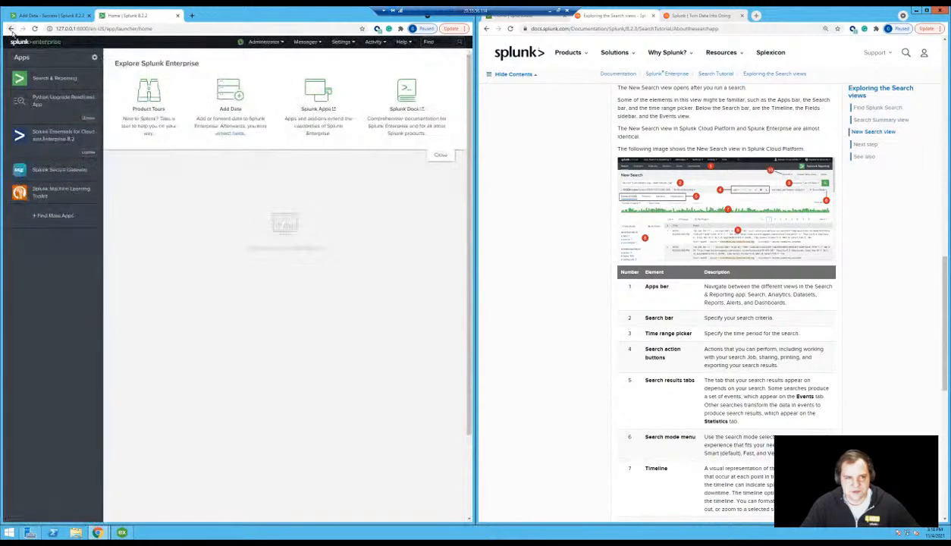
click(69, 79)
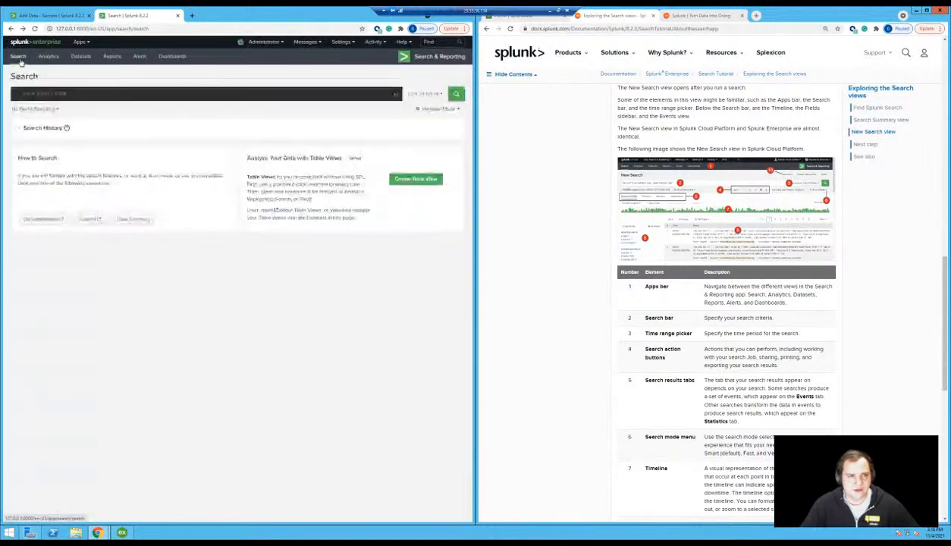
click(19, 59)
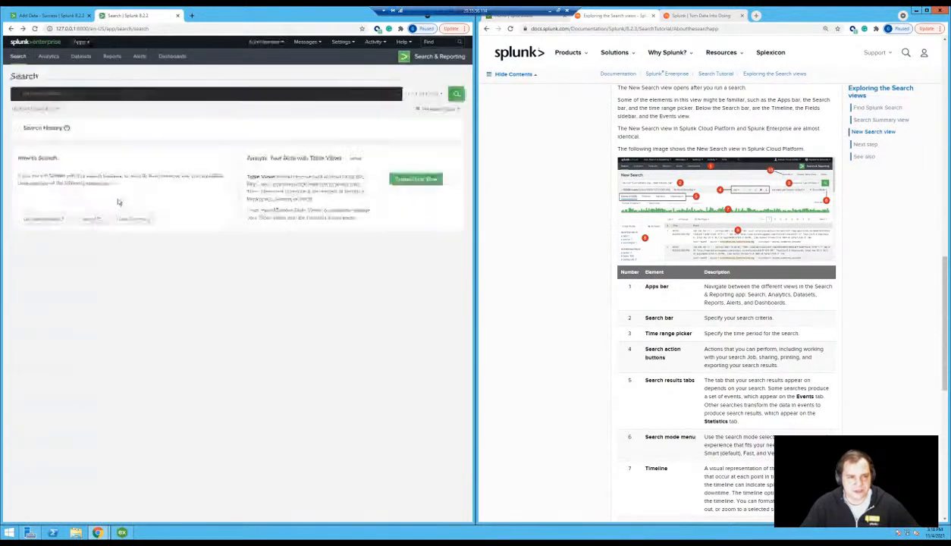
Finish the tutorial's list of New Search view elements and continue to the topic Specifying time ranges
scroll(558, 273, down, 3)
scroll(672, 271, up, 3)
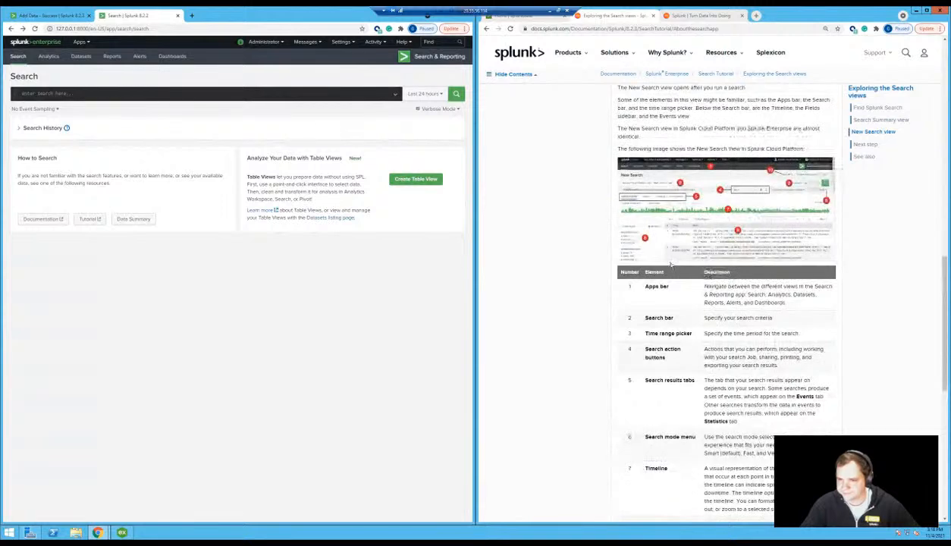
scroll(671, 255, down, 5)
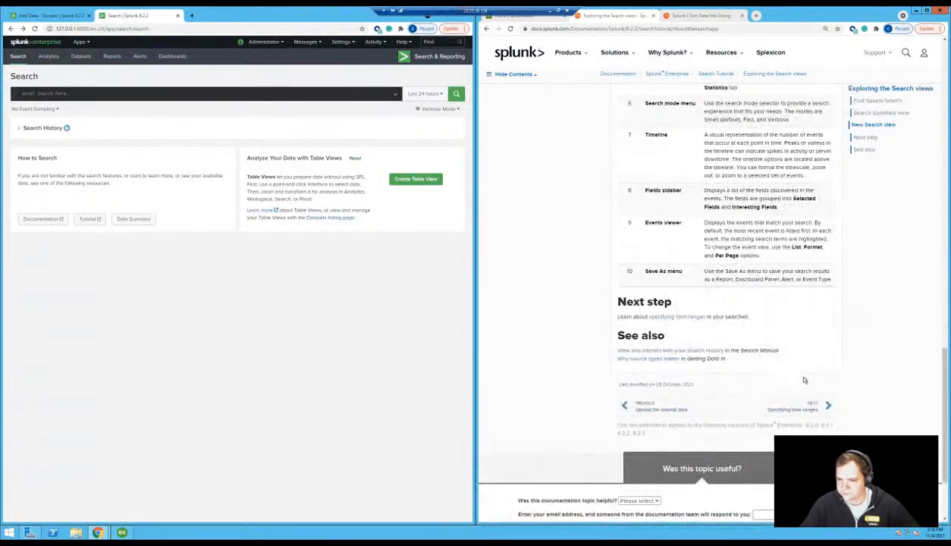
click(797, 408)
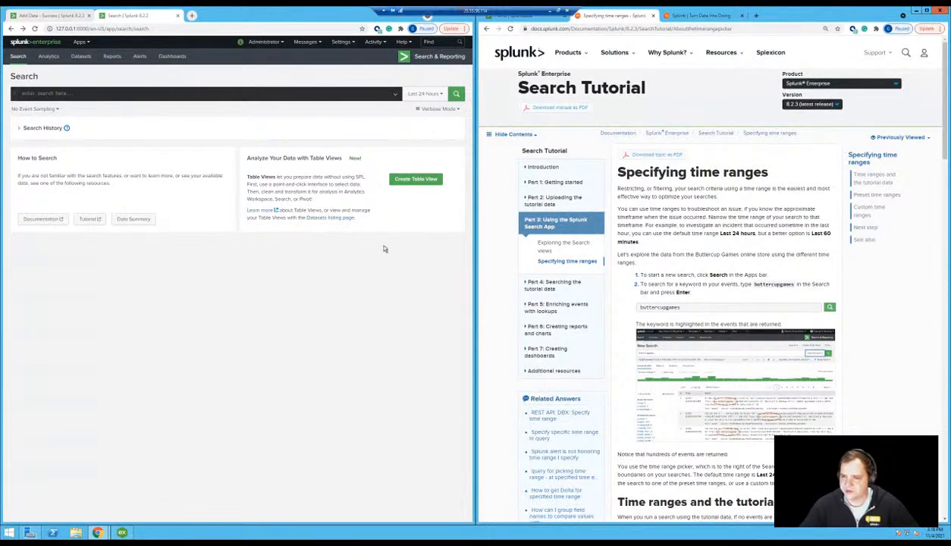
Run a search for the keyword buttercupgames over the last 24 hours
click(85, 95)
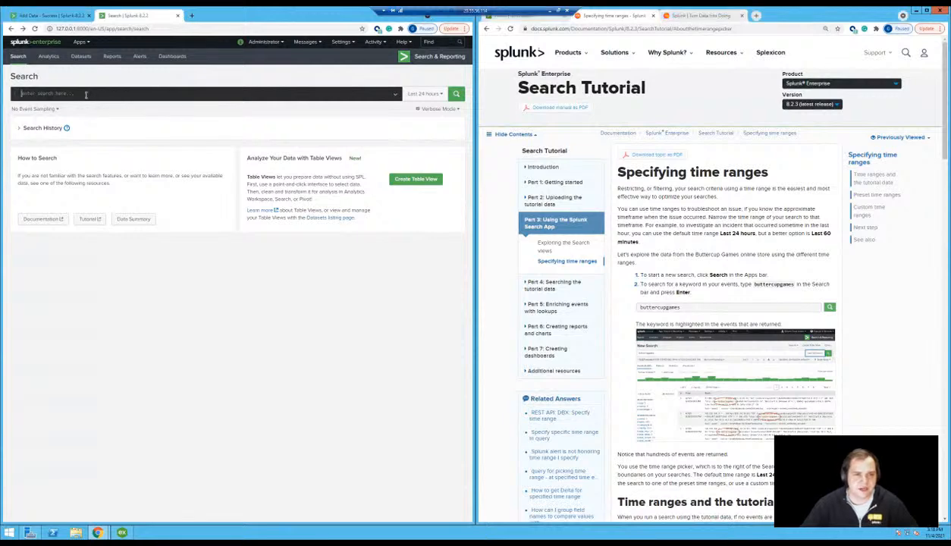
text(butt)
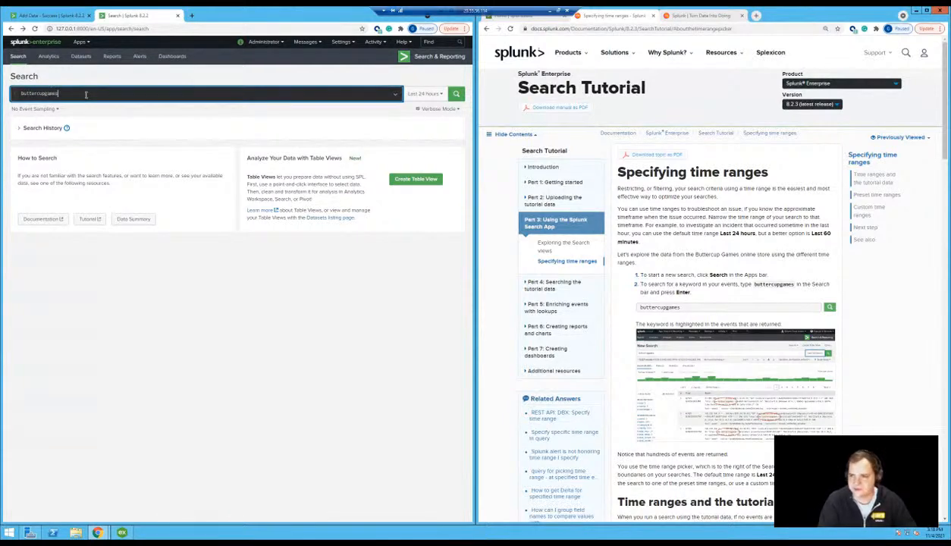
text(ercupgames)
key(Return)
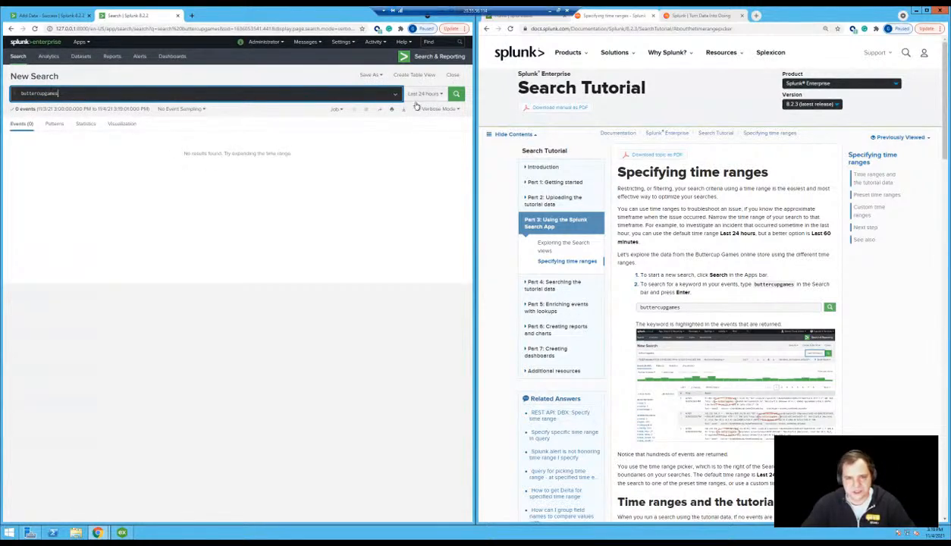
Restrict the buttercupgames search with index=nov and run it over the All time range
click(21, 94)
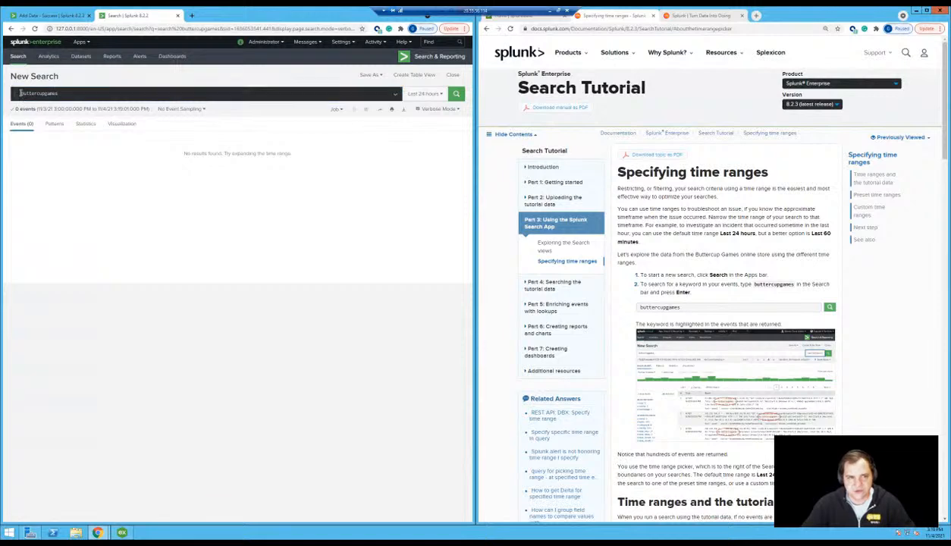
text(index )
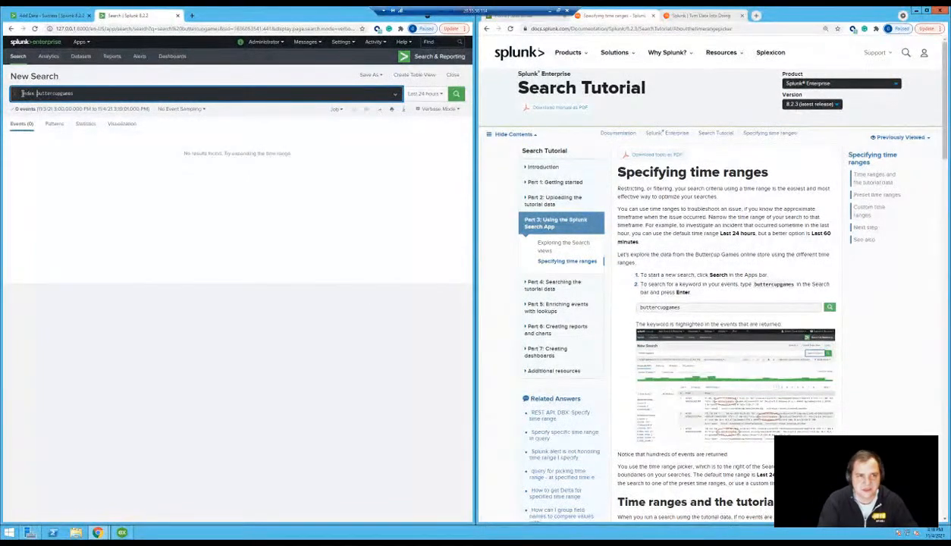
text(=main)
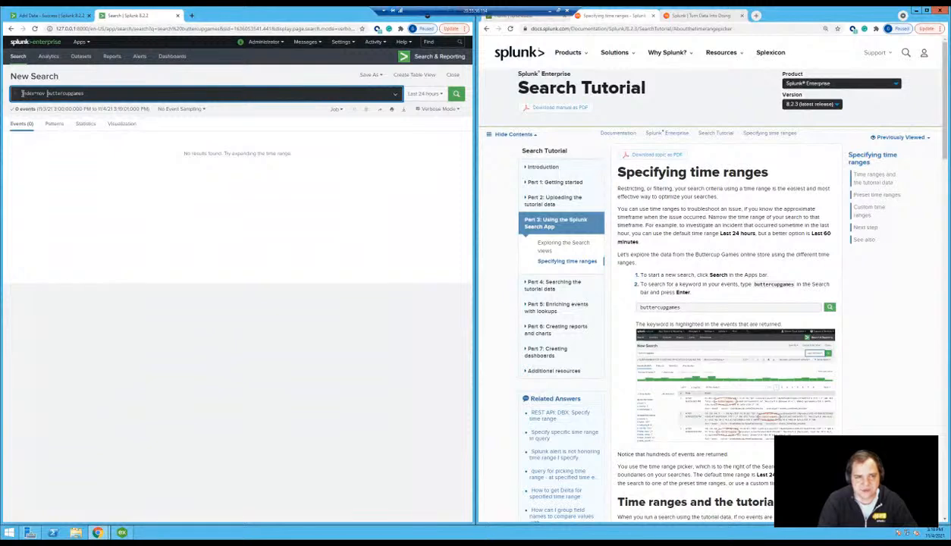
key(Return)
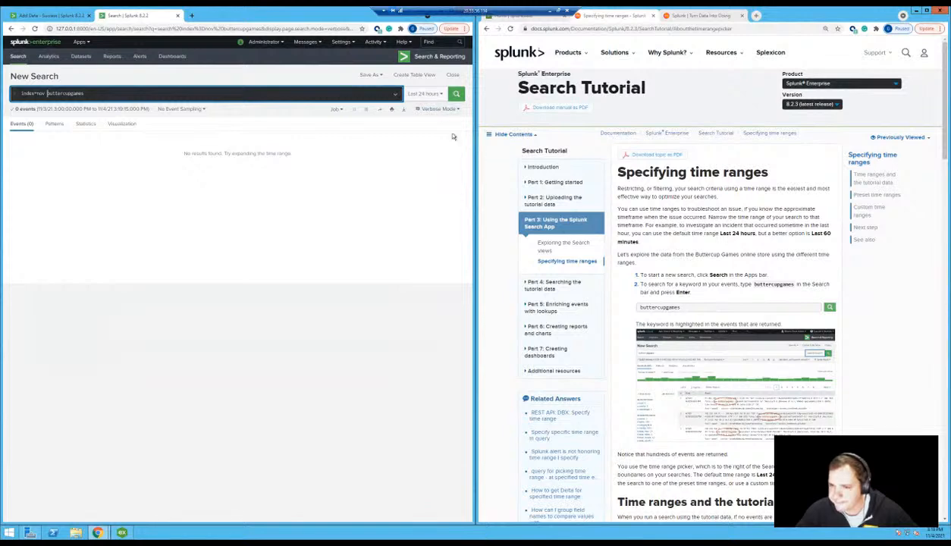
click(430, 94)
click(402, 135)
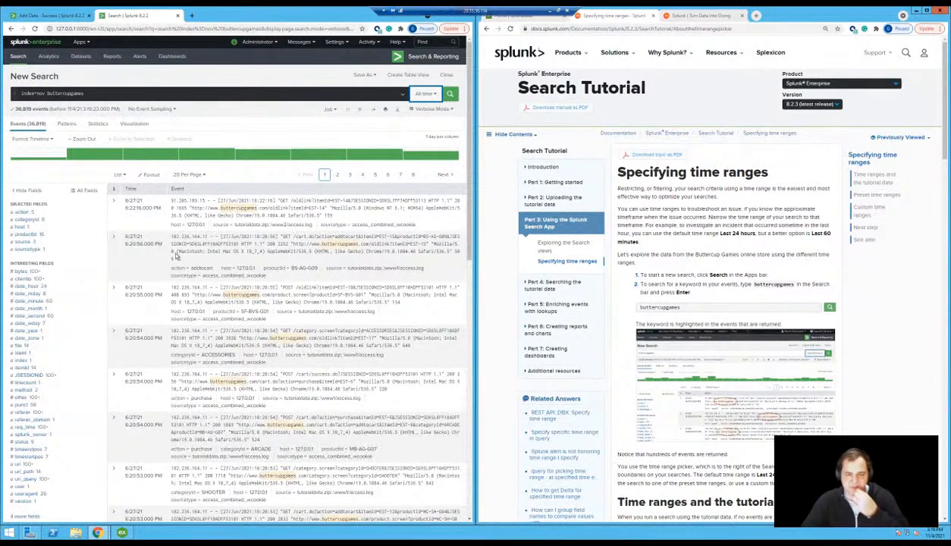
Rerun the search over Last 24 hours as a comparison, and restore the All time range
scroll(822, 346, down, 3)
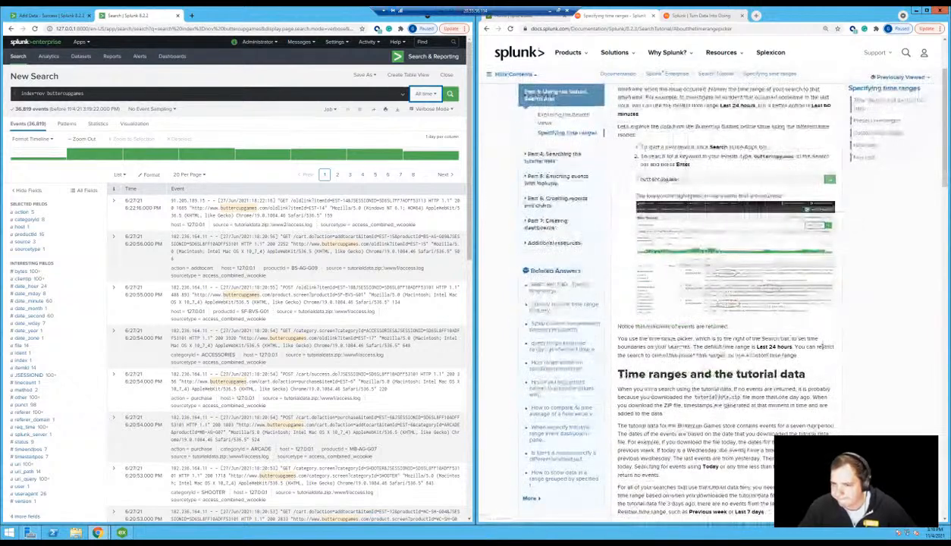
scroll(819, 341, down, 2)
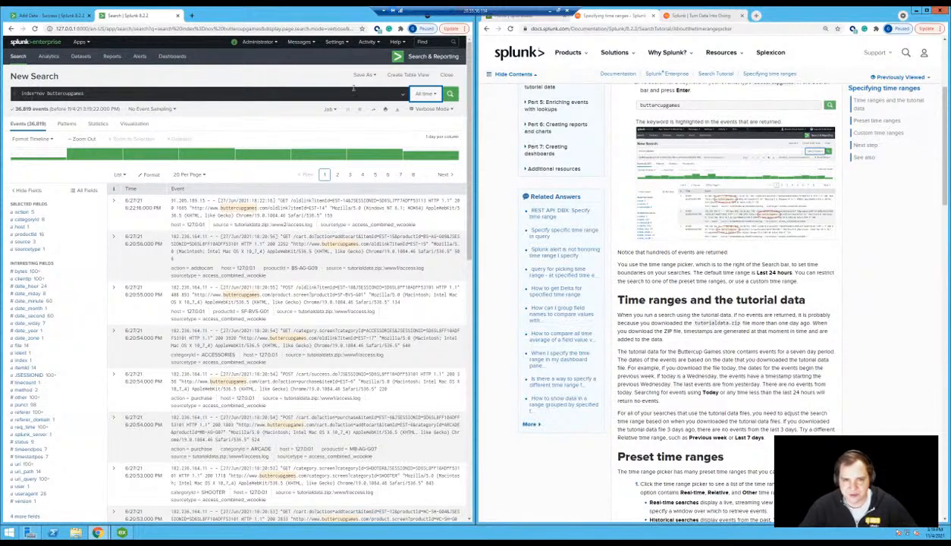
click(419, 94)
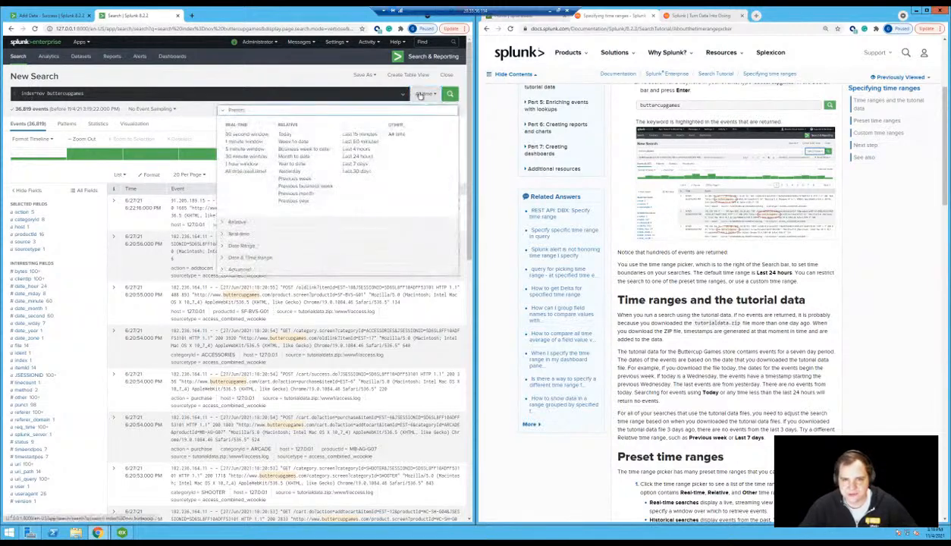
click(357, 157)
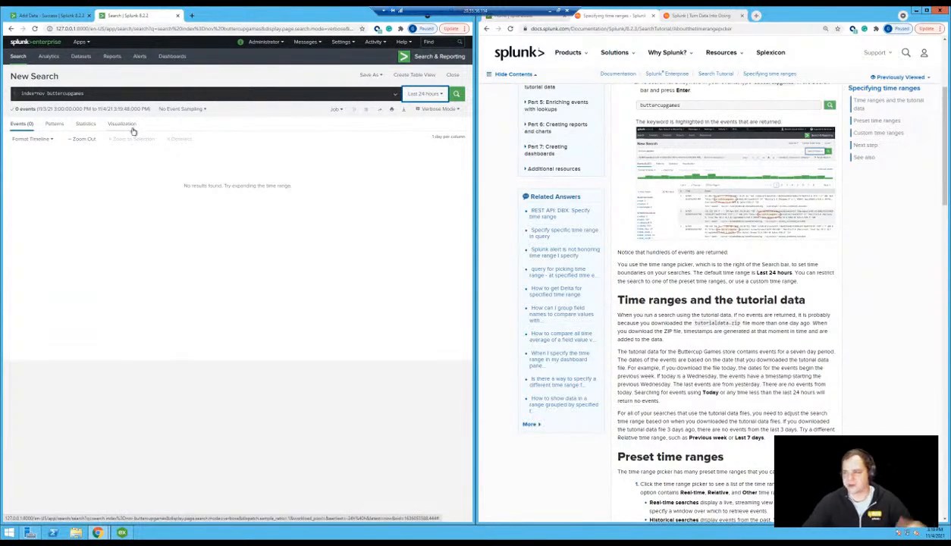
click(408, 93)
click(400, 135)
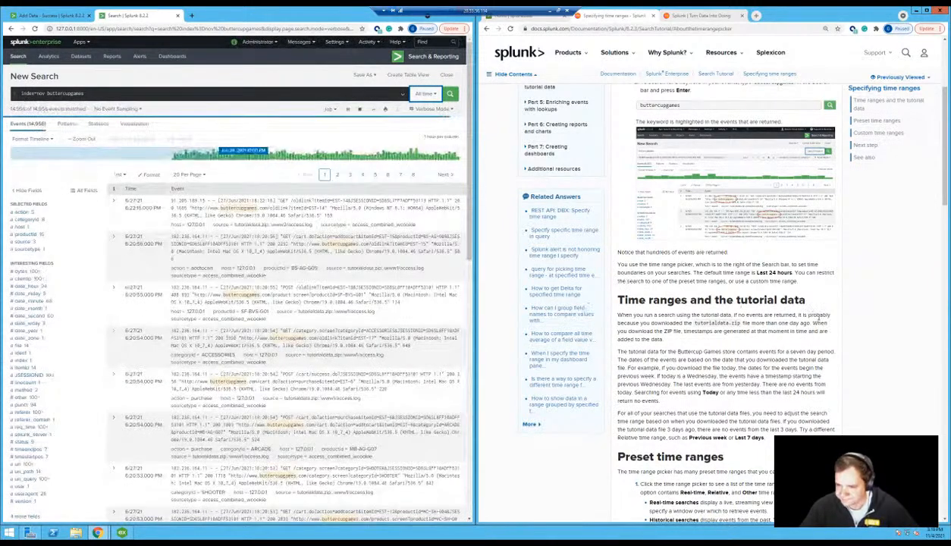
Examine the time range picker's presets and its Real-time, Date Range, Date & Time Range and Advanced options, and close it without applying anything
click(422, 93)
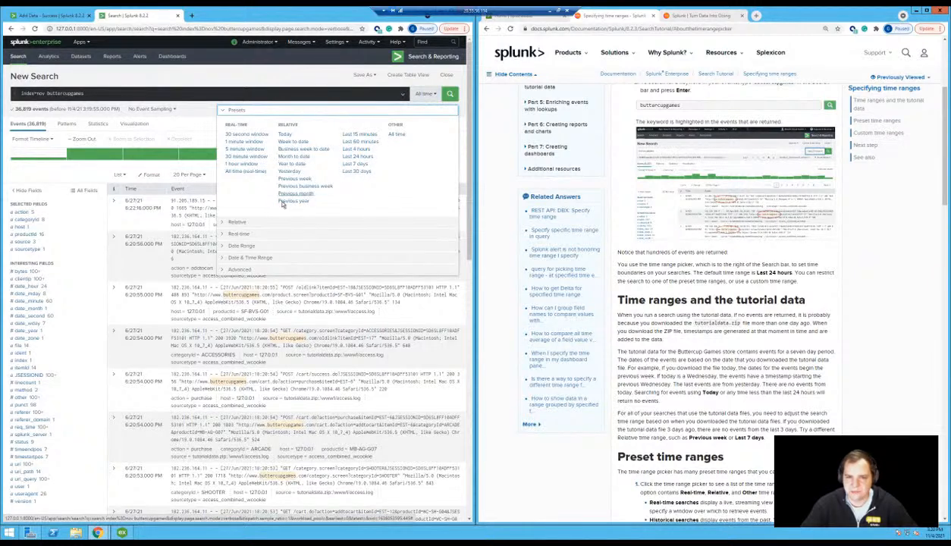
click(257, 237)
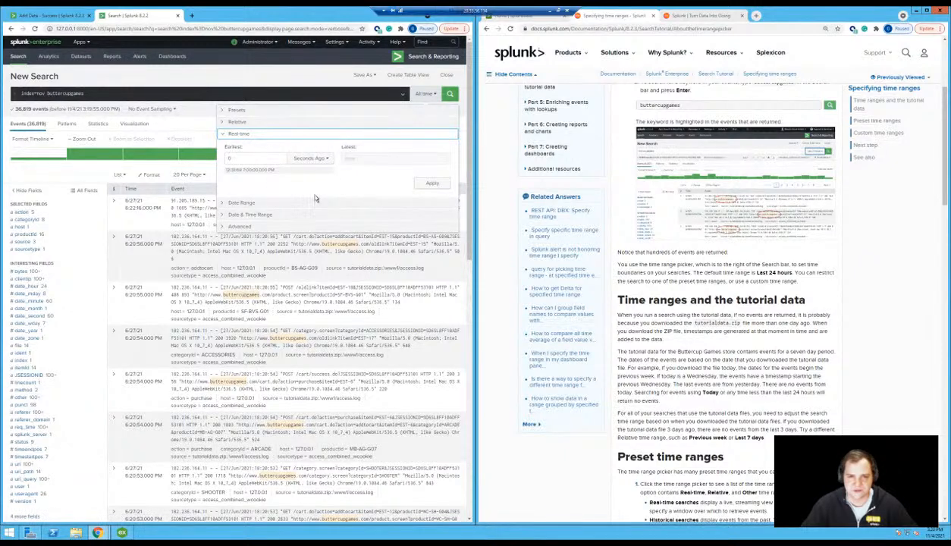
click(250, 201)
click(242, 163)
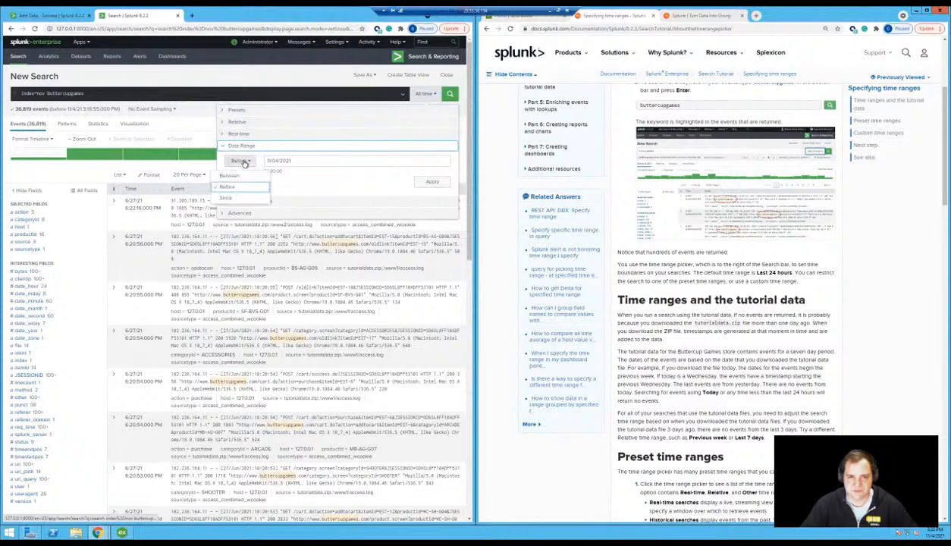
click(340, 197)
click(289, 201)
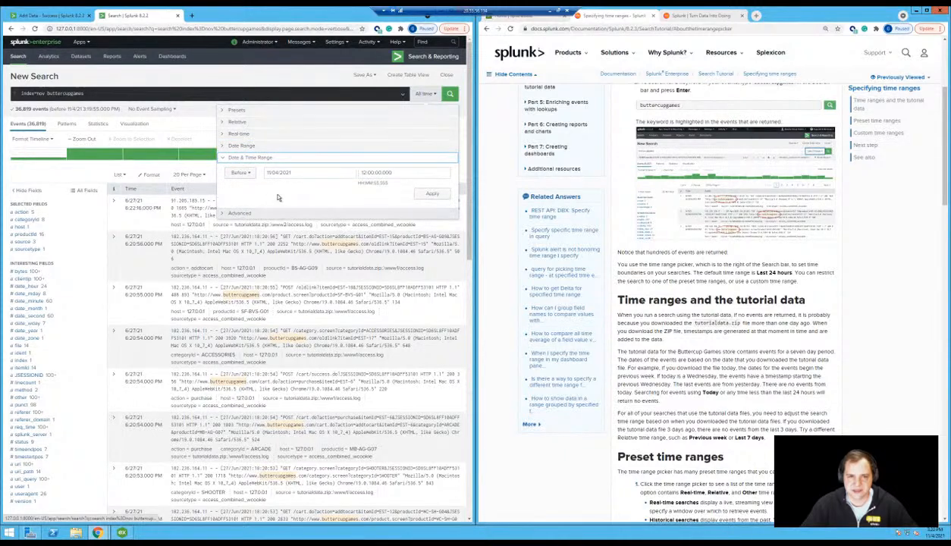
click(261, 213)
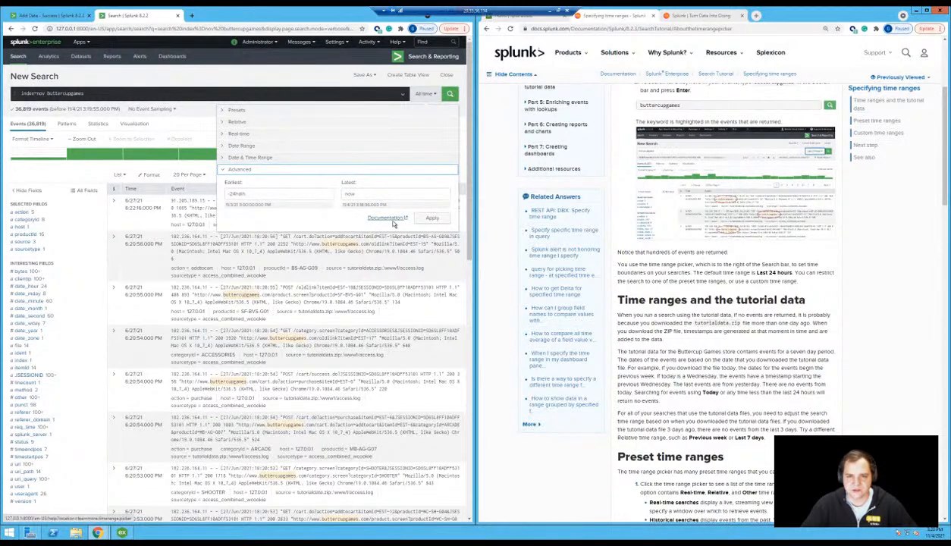
click(296, 78)
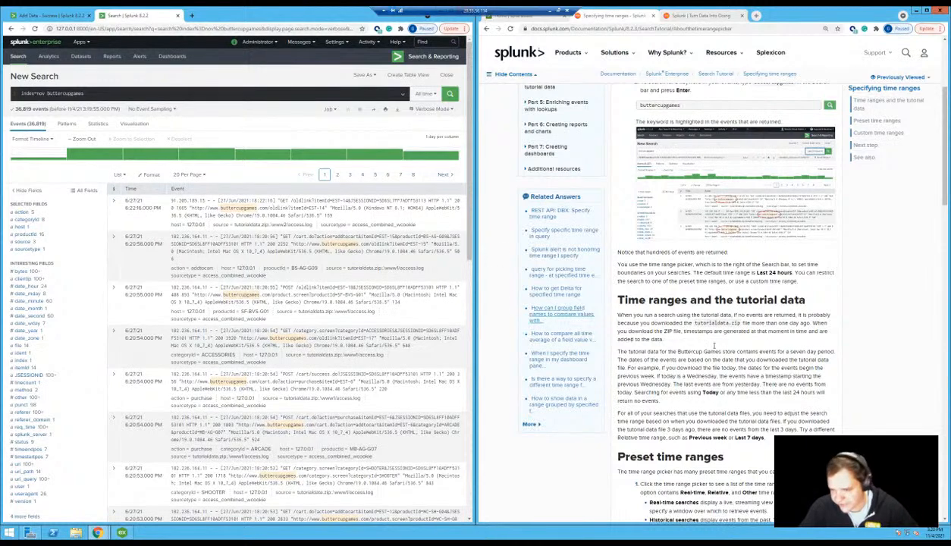
Skim the tutorial's custom time range sections and advance to the Basic searches and search results topic
scroll(742, 322, down, 3)
scroll(740, 315, down, 6)
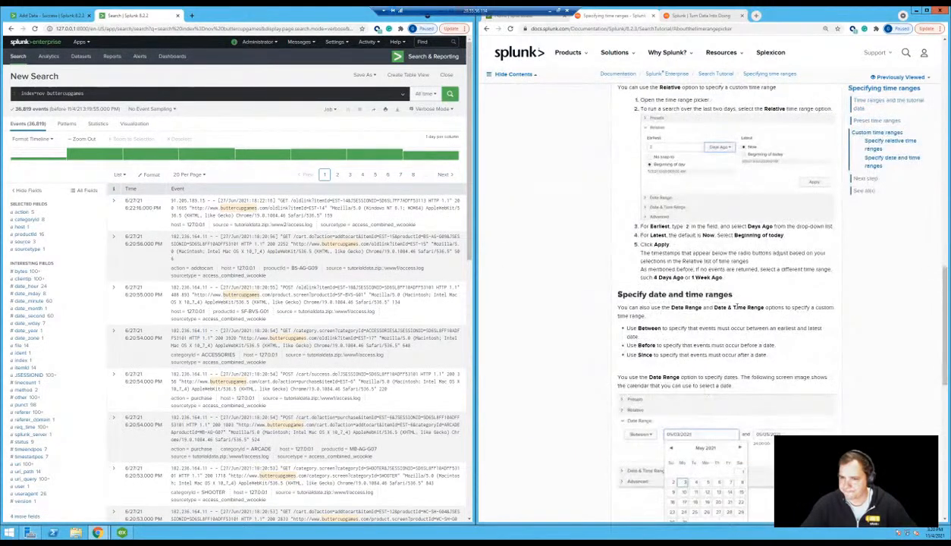
scroll(735, 308, down, 5)
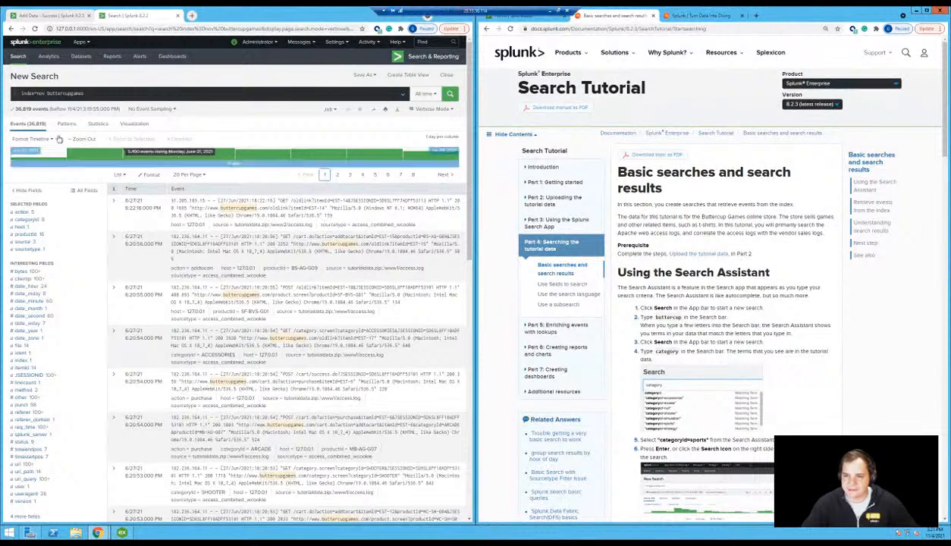
Start a new search and enter index=nov butter as the search string
click(20, 57)
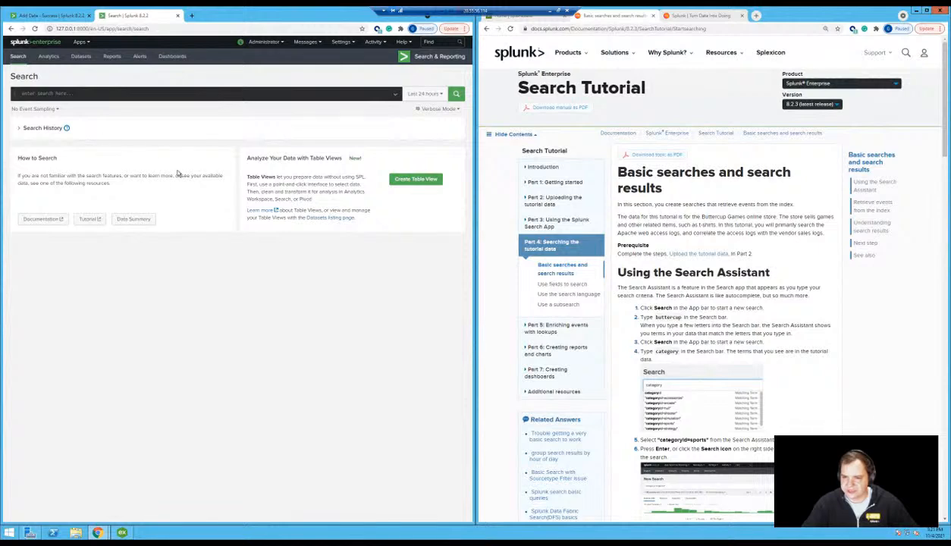
click(94, 94)
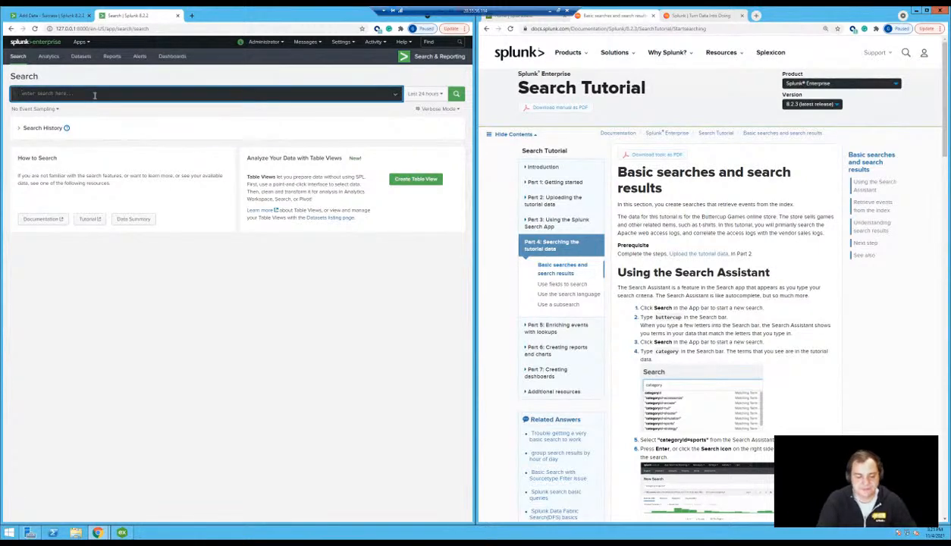
text(butt)
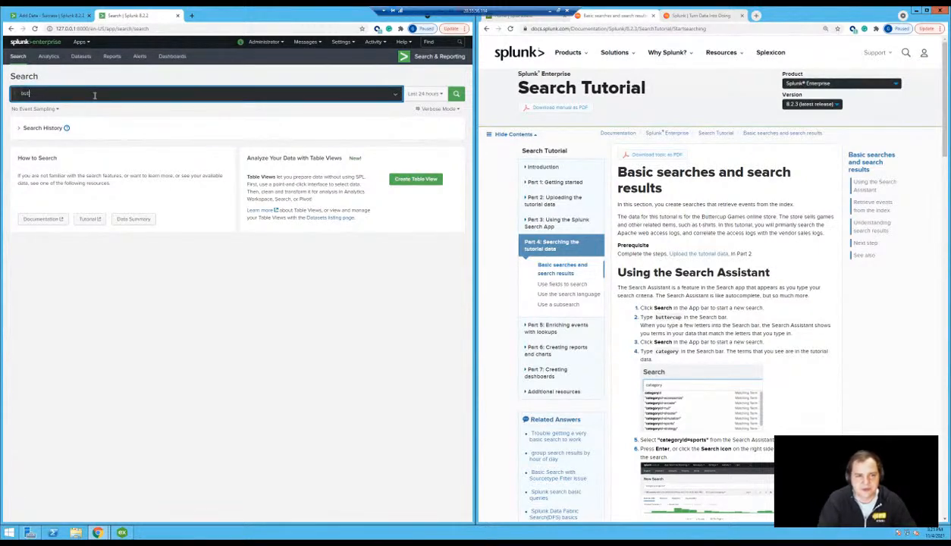
key(BackSpace)
key(BackSpace)
key(BackSpace)
text(b)
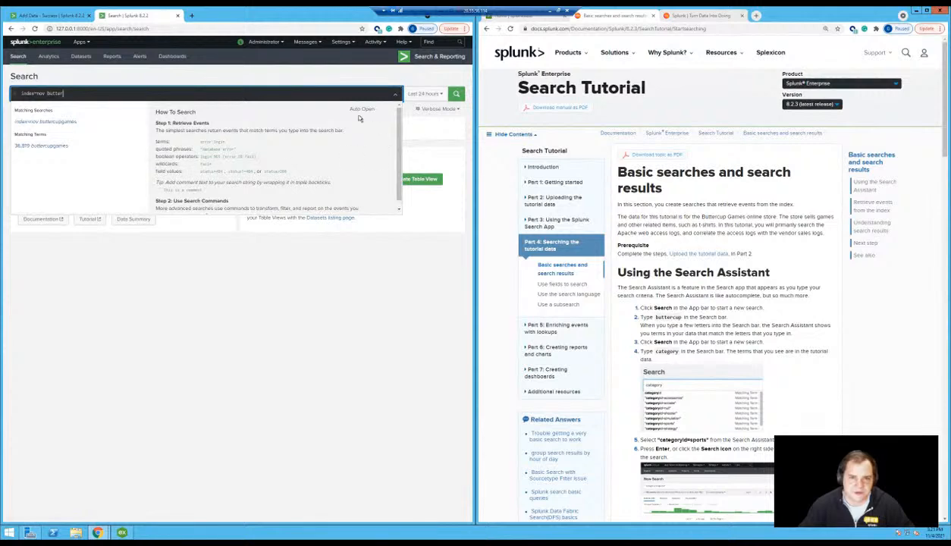
Turn on Auto Open for the Search Assistant and shorten the search string to index=nov butt to trigger its suggestions
click(361, 108)
click(331, 88)
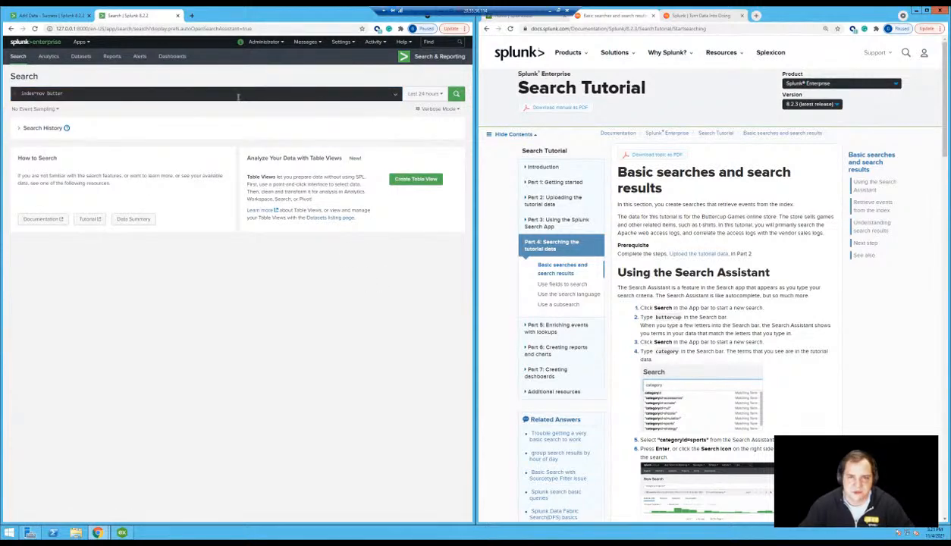
click(116, 92)
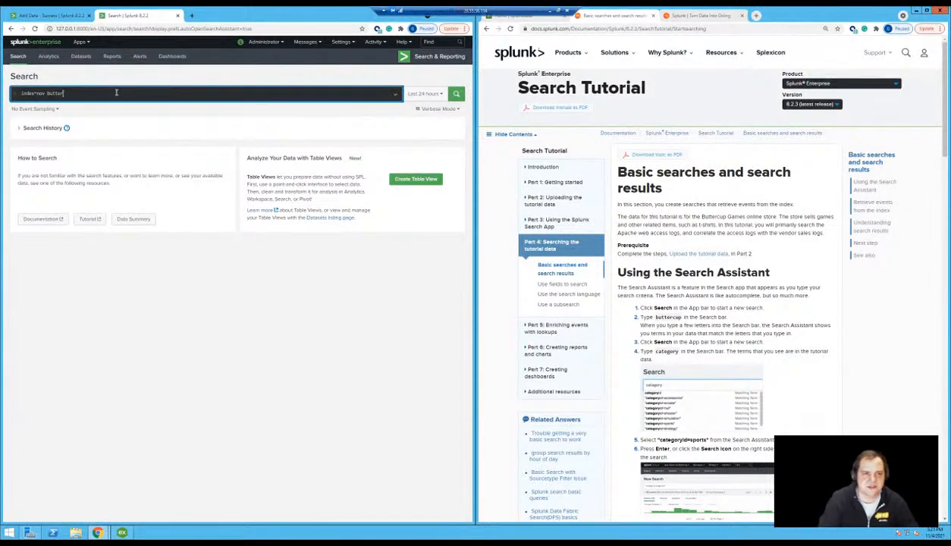
key(BackSpace)
key(BackSpace)
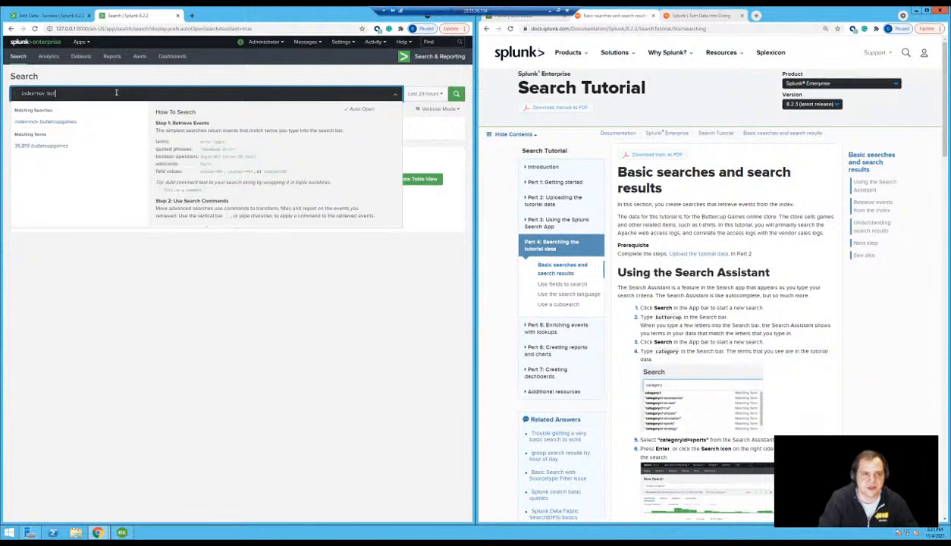
text(t)
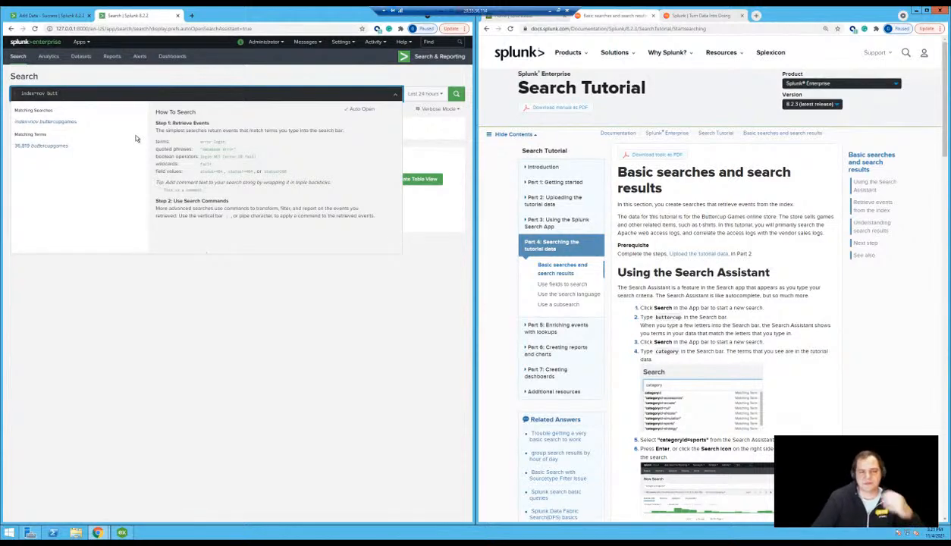
Collapse and reopen the Search Assistant, and choose the matching search index=nov buttercupgames
click(398, 95)
click(399, 95)
click(399, 94)
click(398, 94)
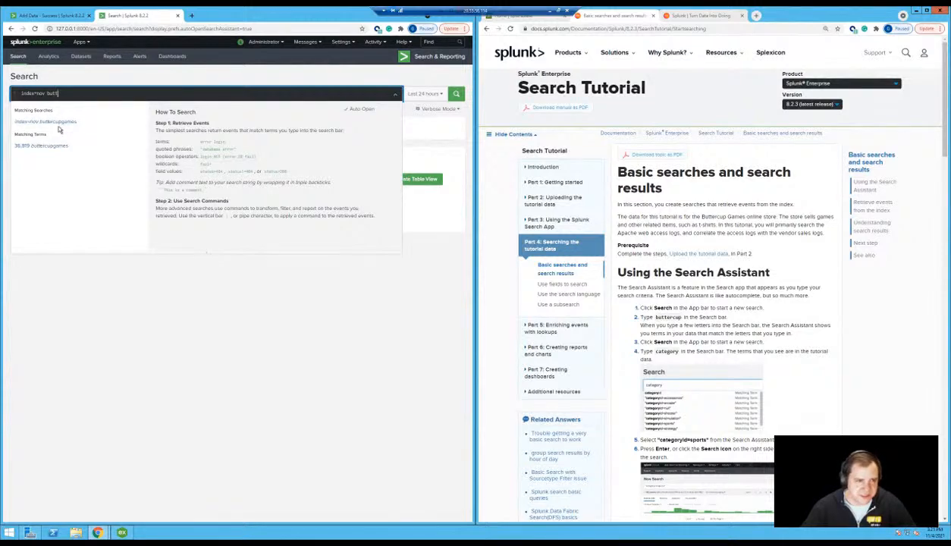
click(57, 123)
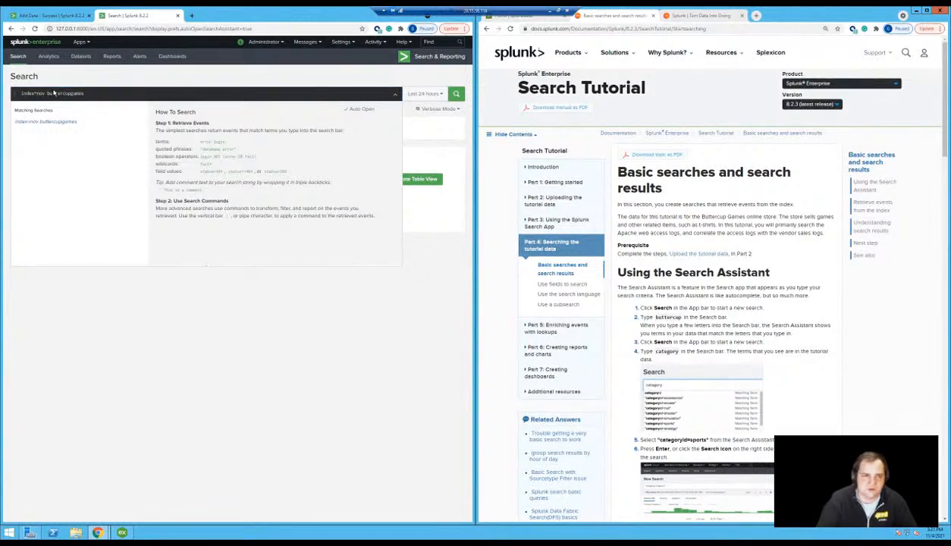
Replace buttercupgames with categor in the search string and accept the suggested term "categoryid=sports"
drag(103, 92, 45, 92)
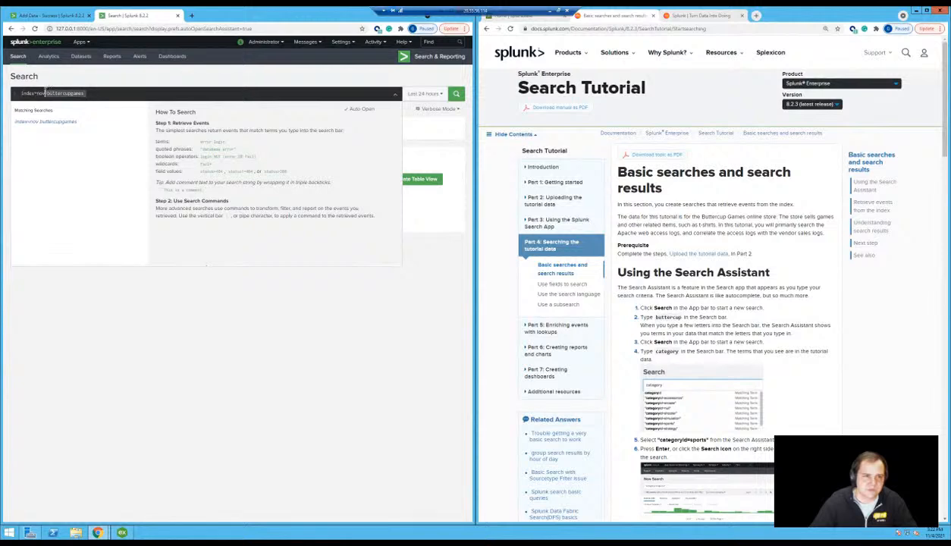
key(BackSpace)
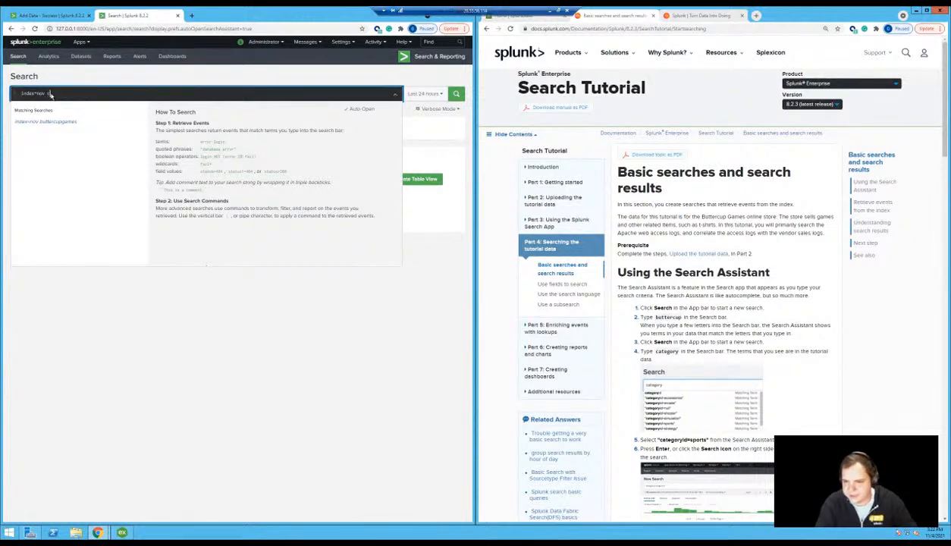
text(categor)
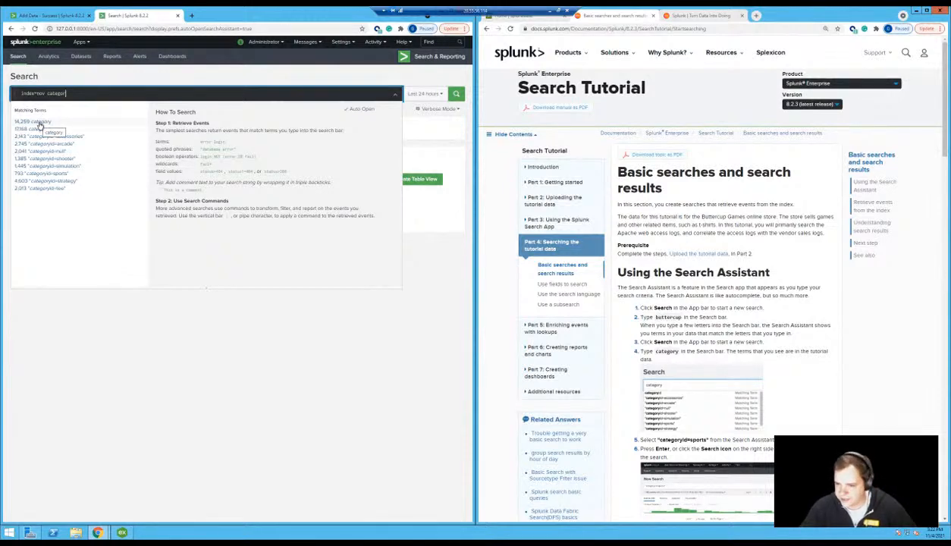
scroll(704, 276, down, 2)
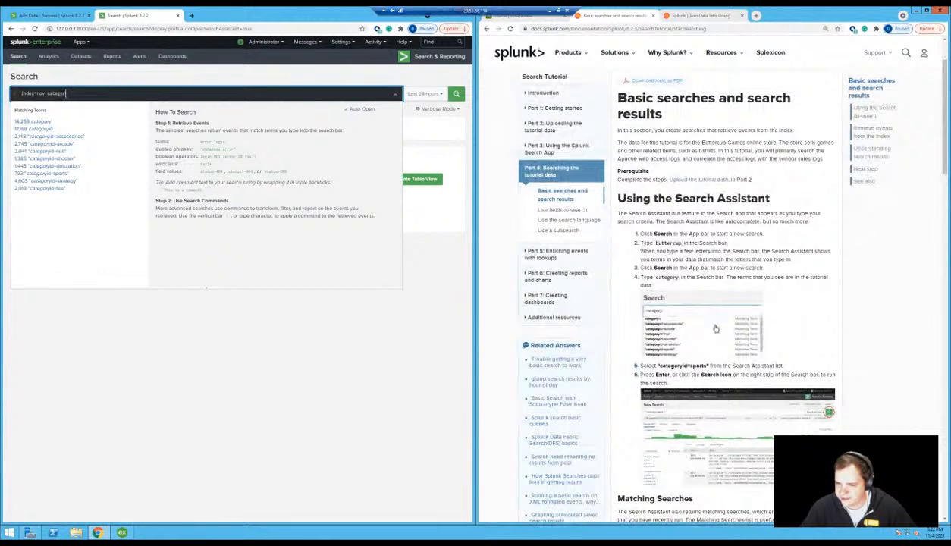
click(59, 176)
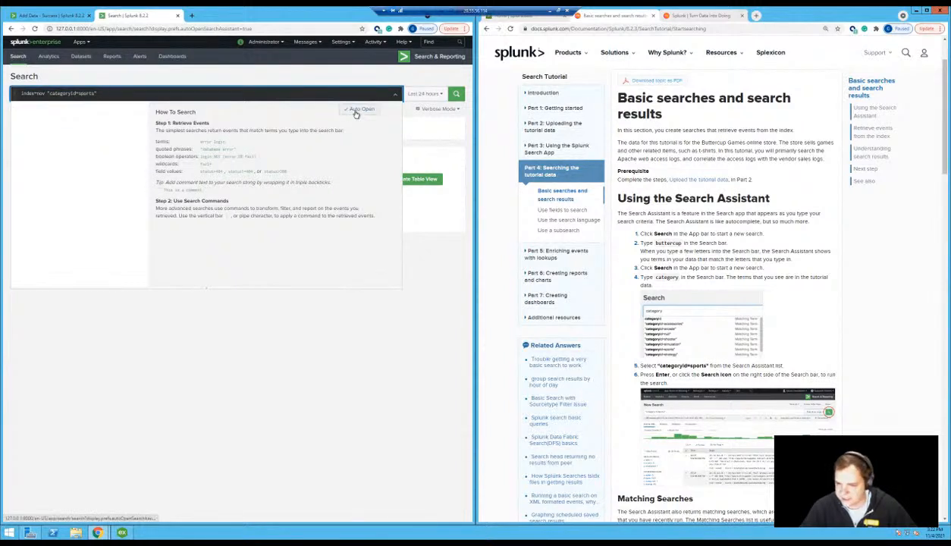
Run the index=nov "categoryid=sports" search over the last 24 hours, and rerun it over All time
click(456, 94)
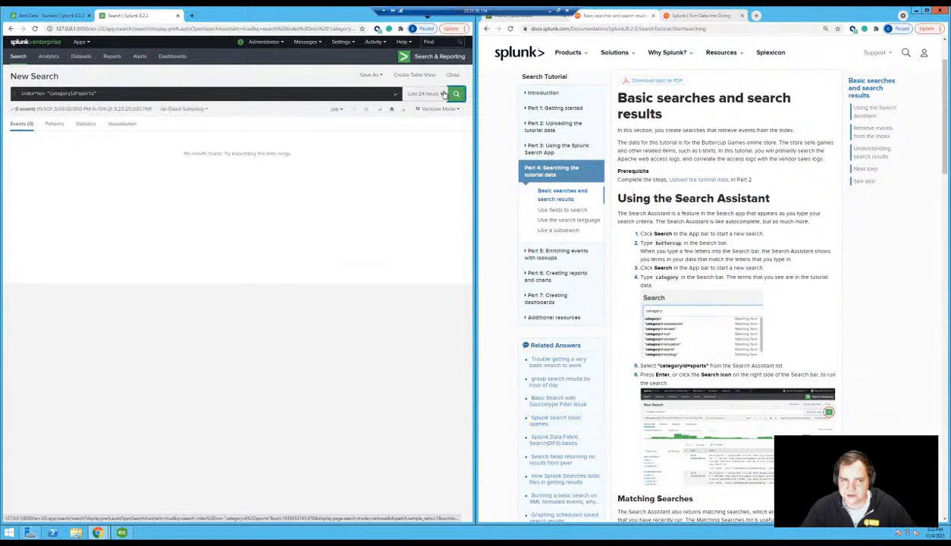
click(431, 94)
click(402, 134)
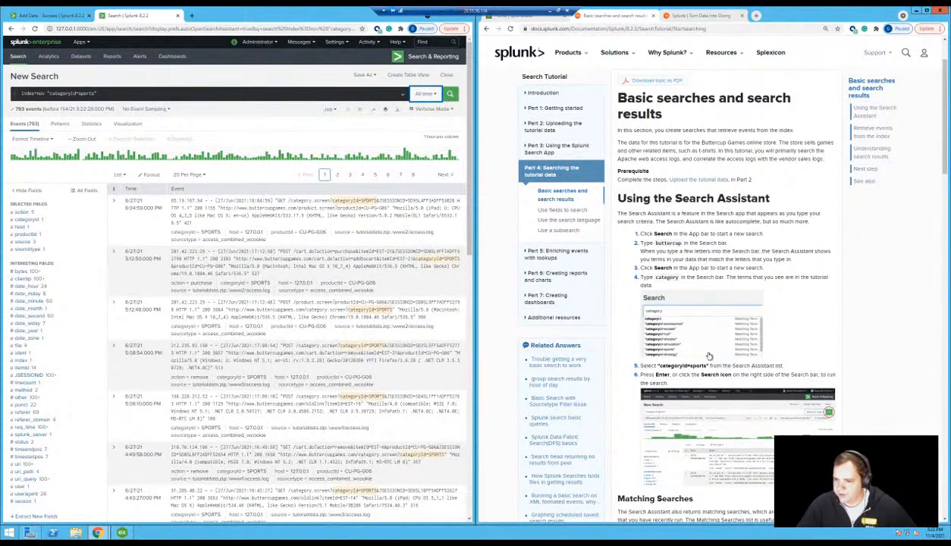
Try adding a leading term in front of index=nov in the "categoryid=sports" search
scroll(709, 350, down, 5)
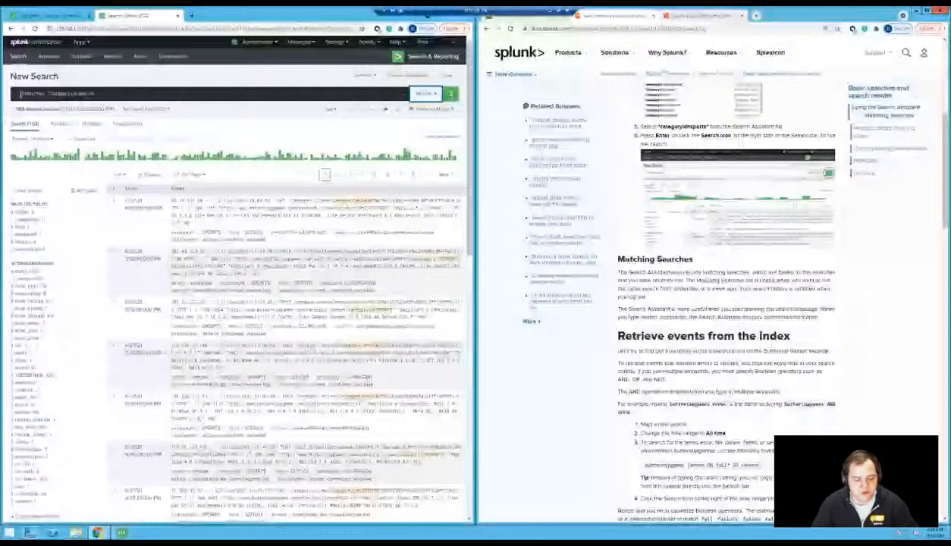
click(52, 98)
text(index=main)
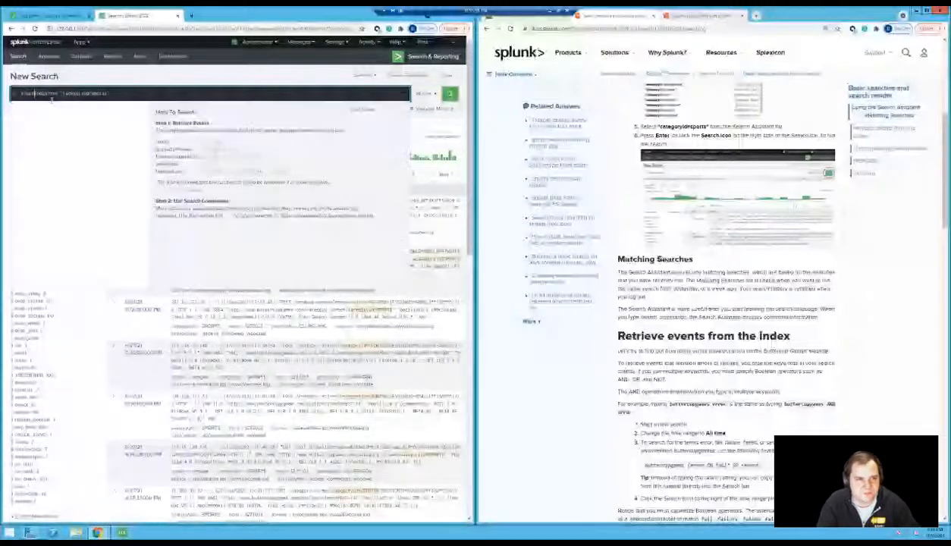
text(h)
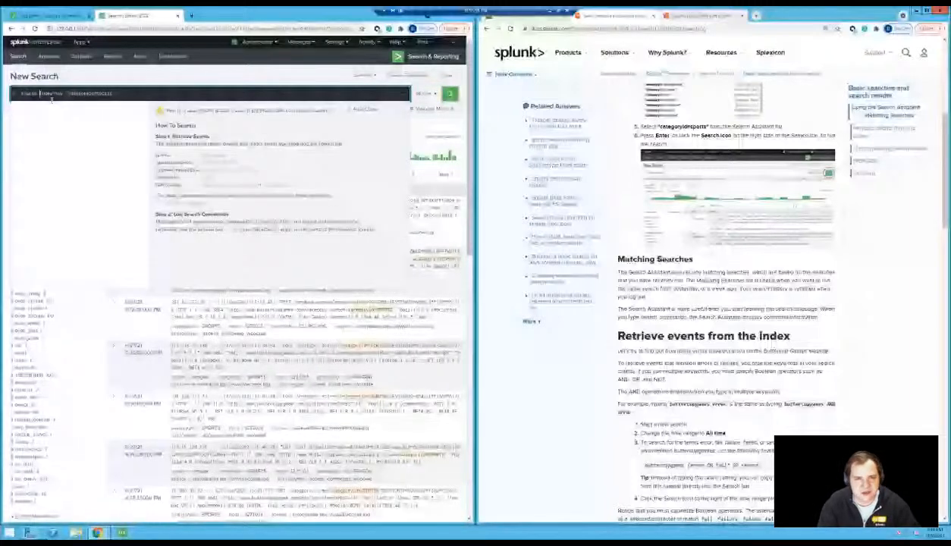
key(Return)
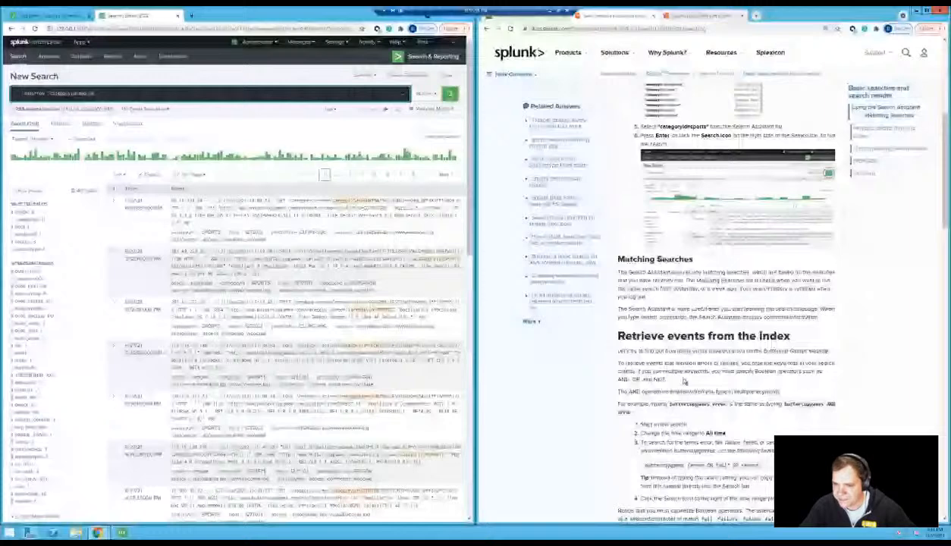
Following the Retrieve events from the index instructions, start a new search and enter index=nov
scroll(684, 382, down, 1)
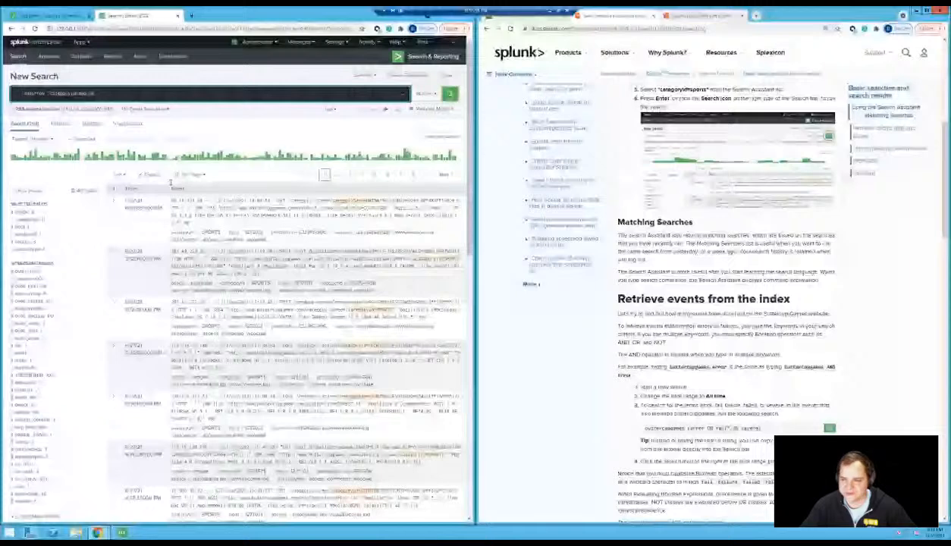
double_click(47, 92)
click(18, 56)
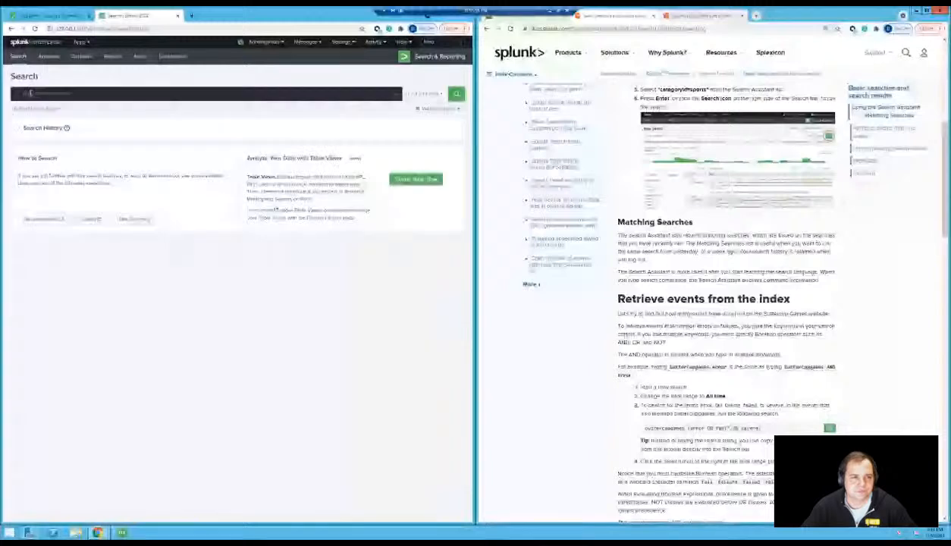
click(28, 93)
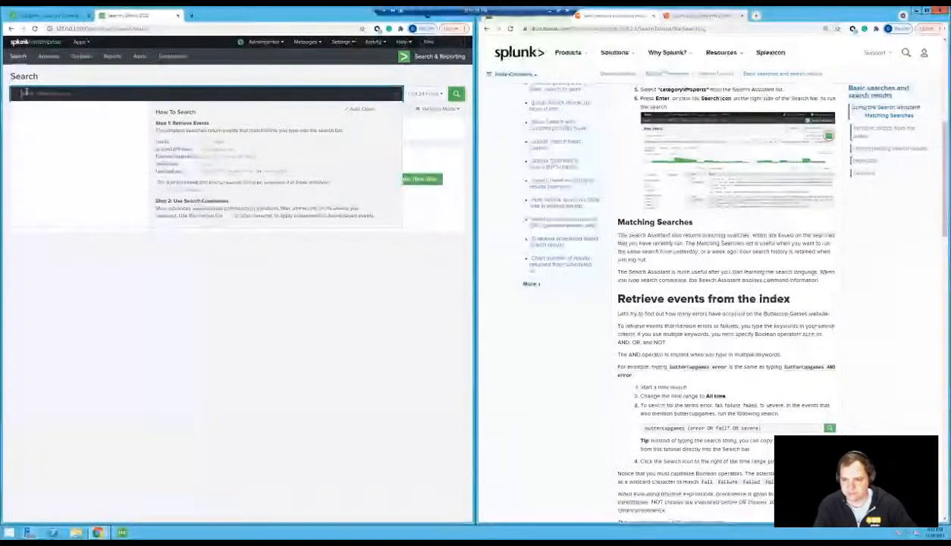
text(index)
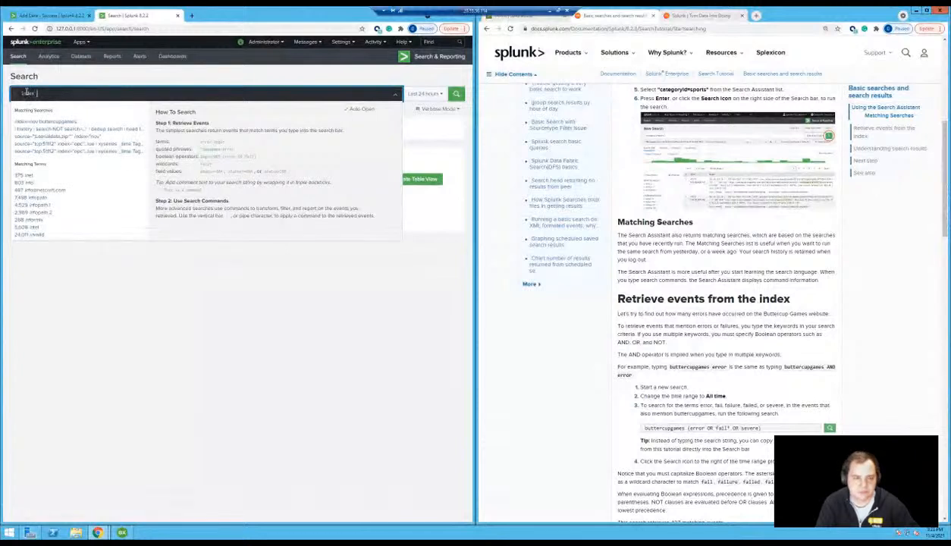
text(="nov")
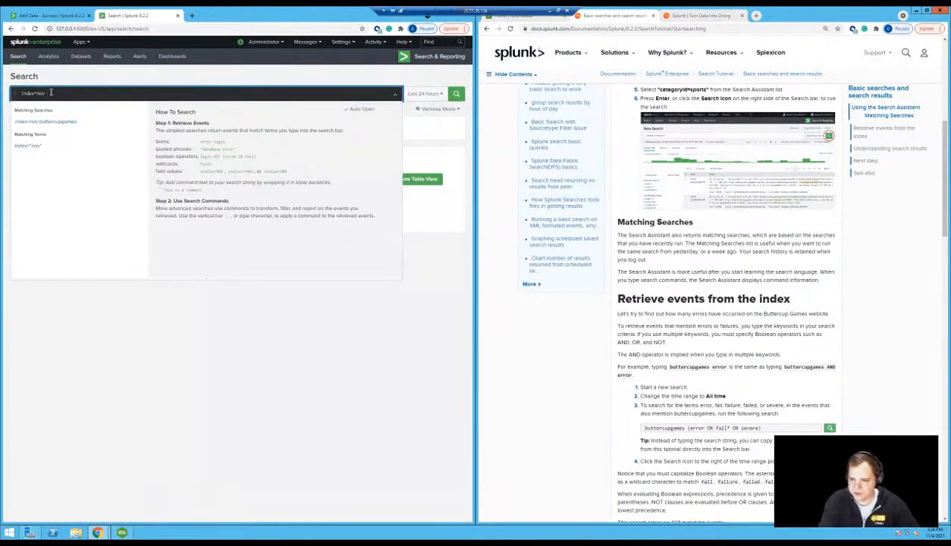
Add the keywords buttercupgames error to the index=nov search and run it over the All time range
text(buttercupg)
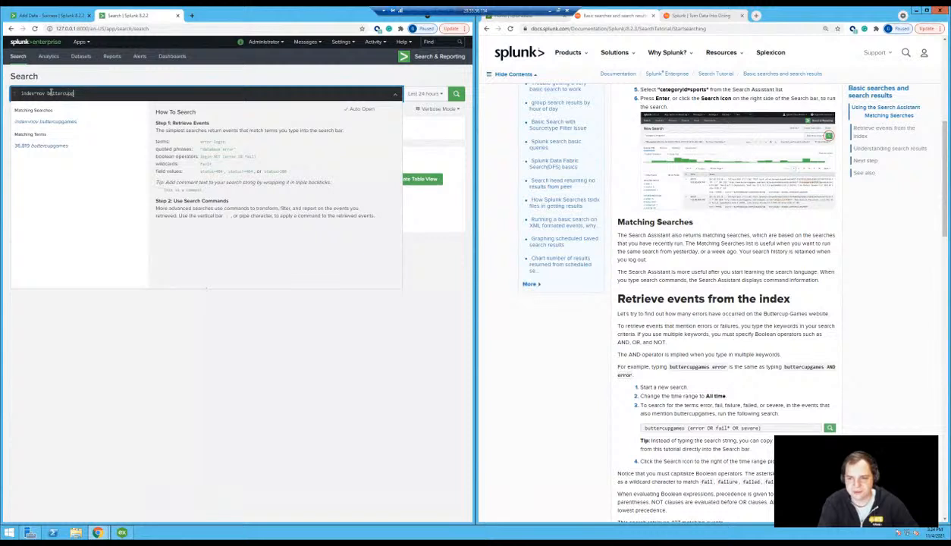
text(ames)
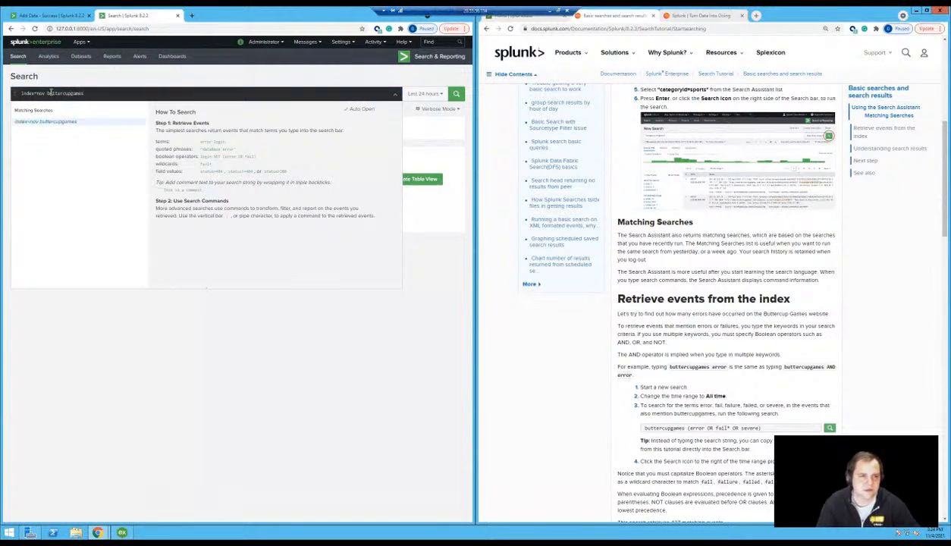
key(Return)
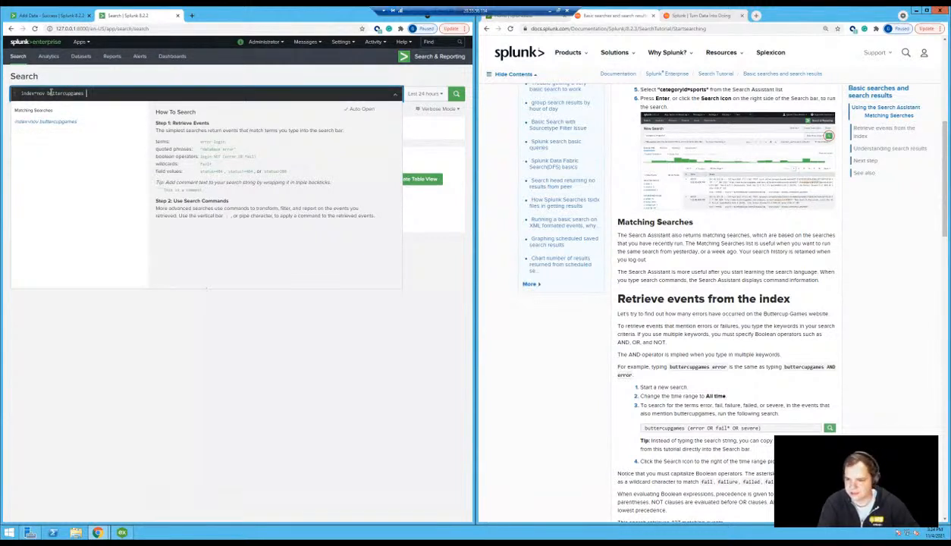
text(error)
key(Return)
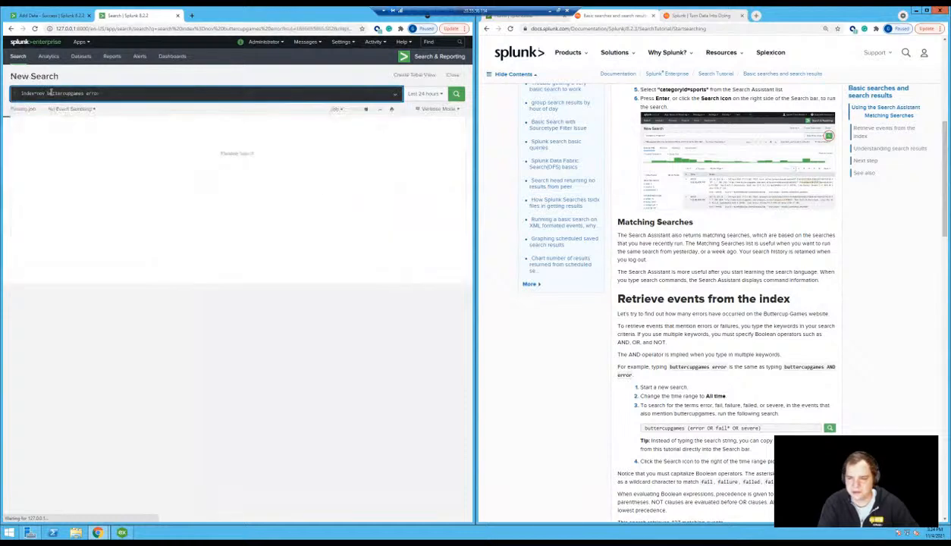
click(425, 93)
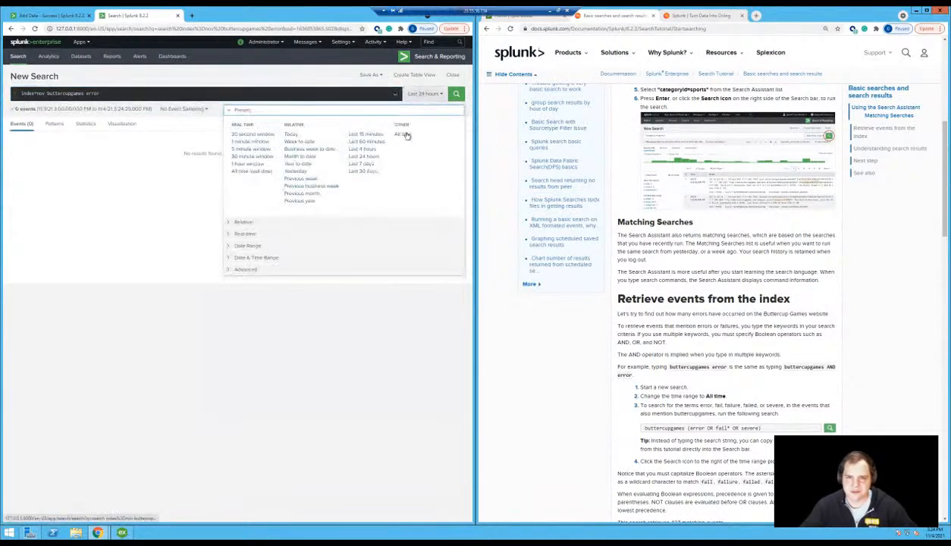
click(403, 134)
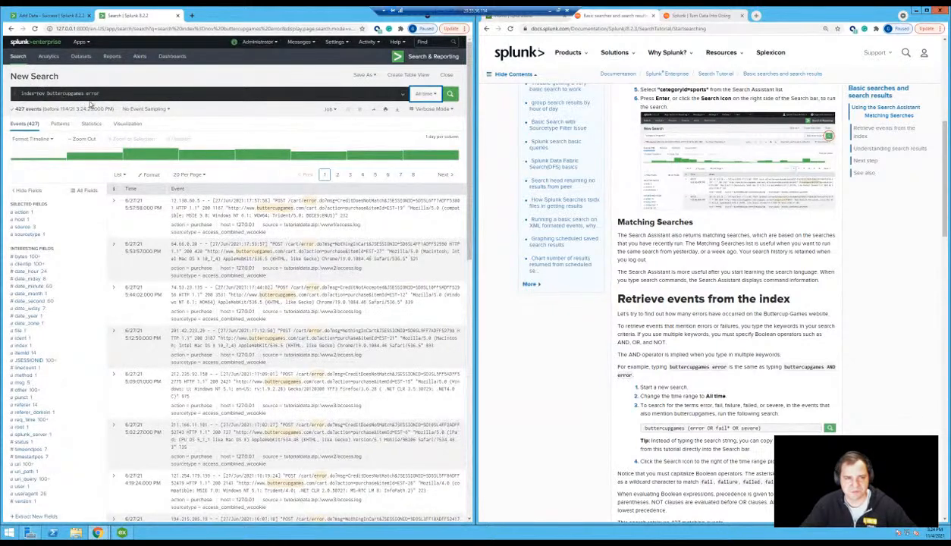
Insert the AND operator between buttercupgames and error in the index=nov search and run it
click(87, 93)
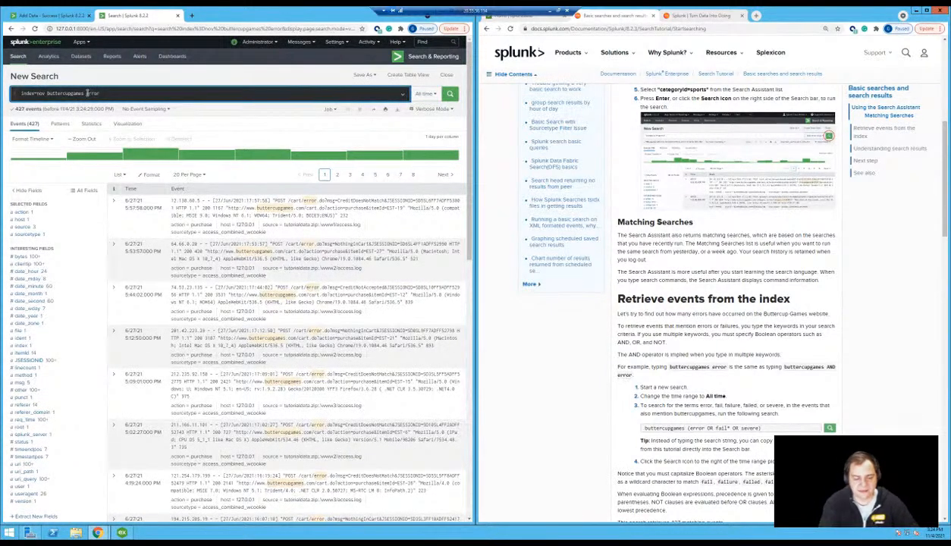
text(AND)
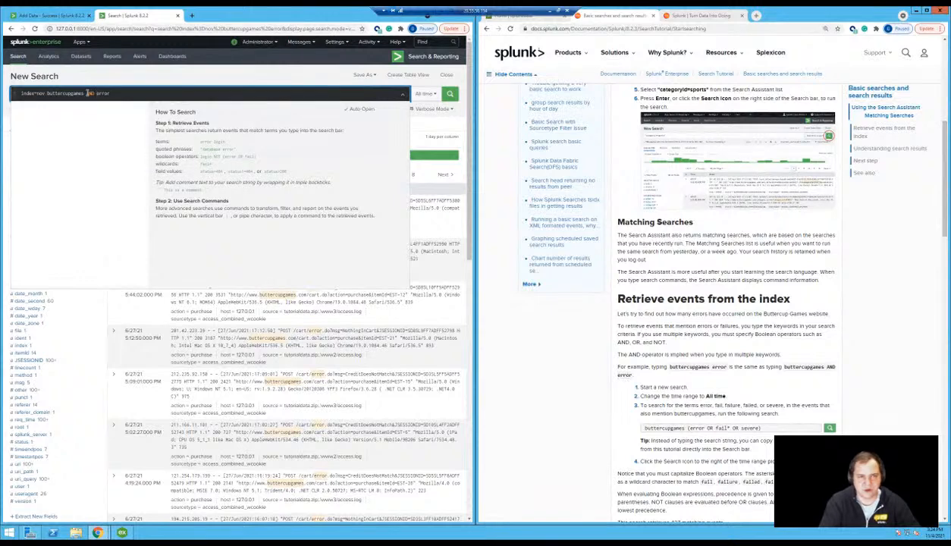
key(Return)
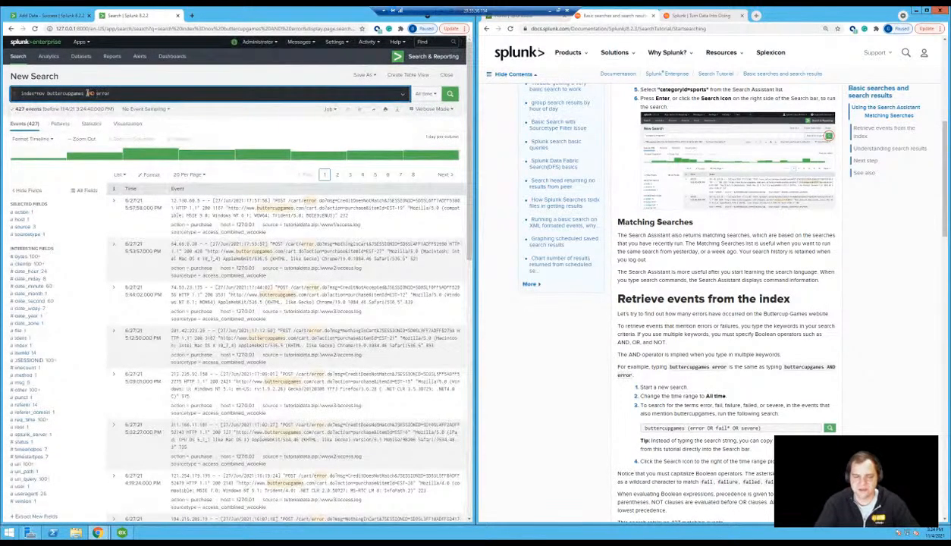
Replace the AND operator with OR in the index=nov buttercupgames search and run it
click(88, 92)
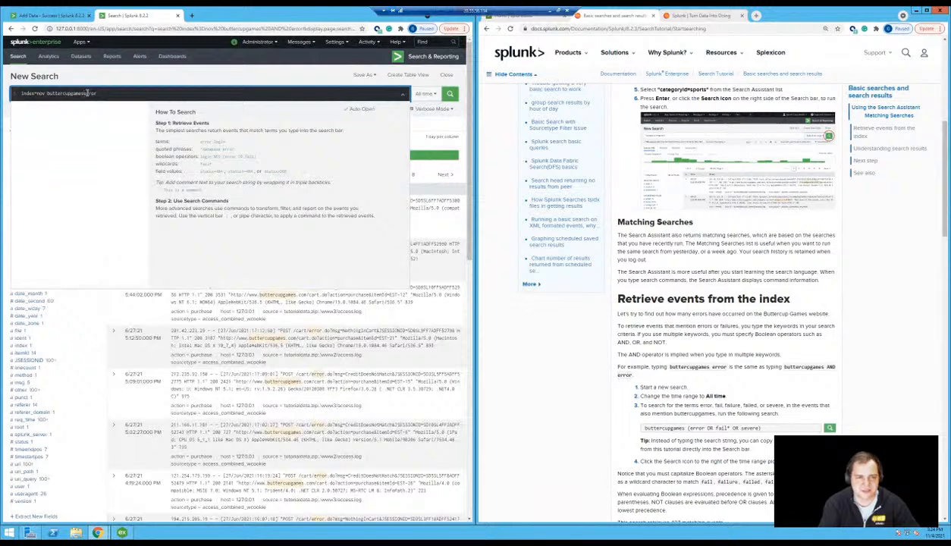
text(()
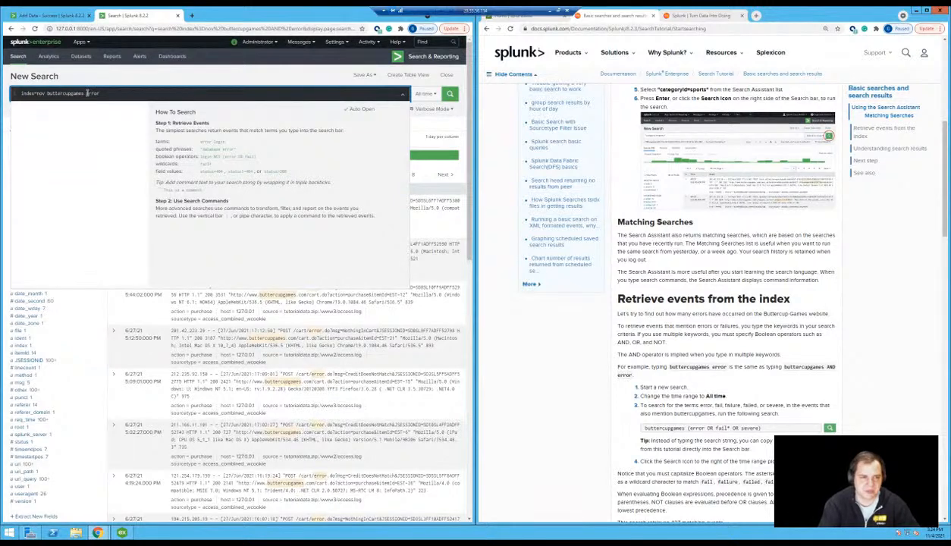
text(OR)
key(Return)
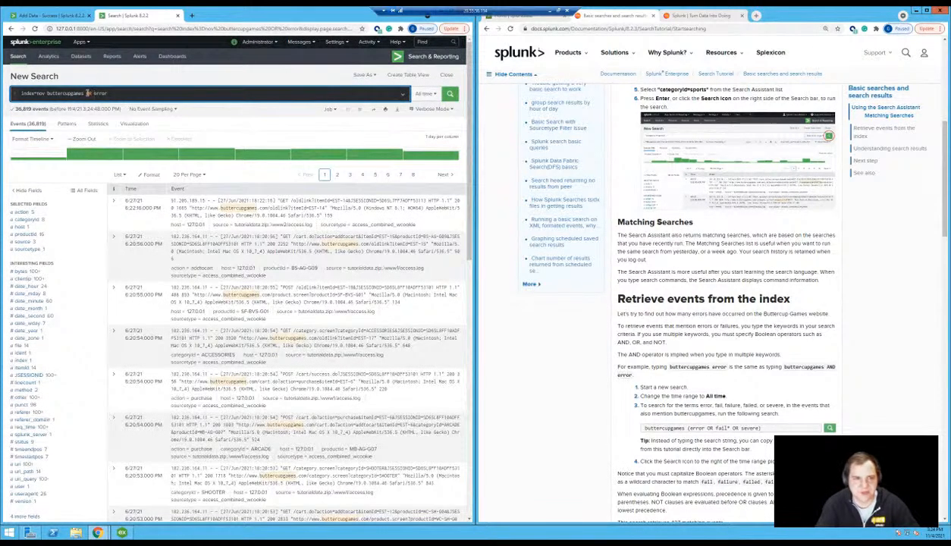
Change the search to index=nov buttercupgames (error OR fail* OR severe) and run it
key(BackSpace)
key(BackSpace)
key(BackSpace)
key(BackSpace)
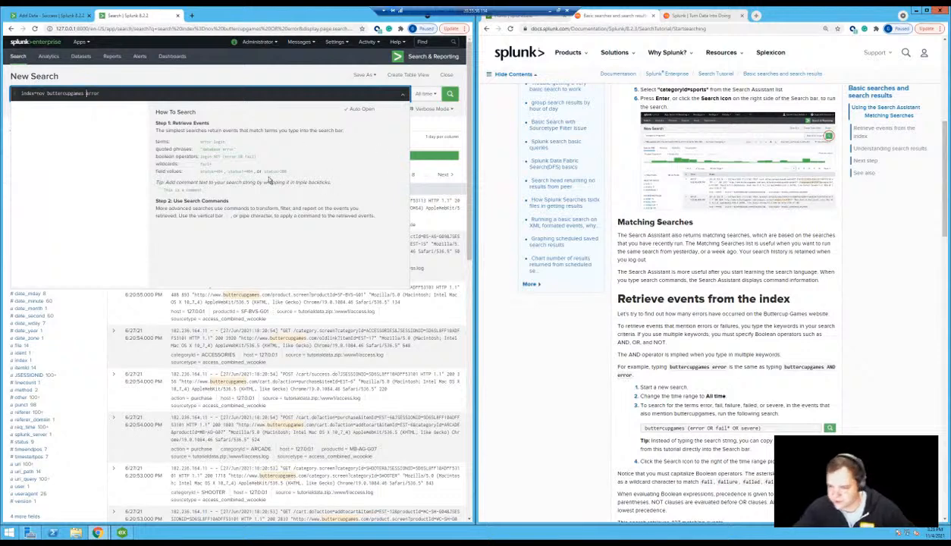
double_click(92, 94)
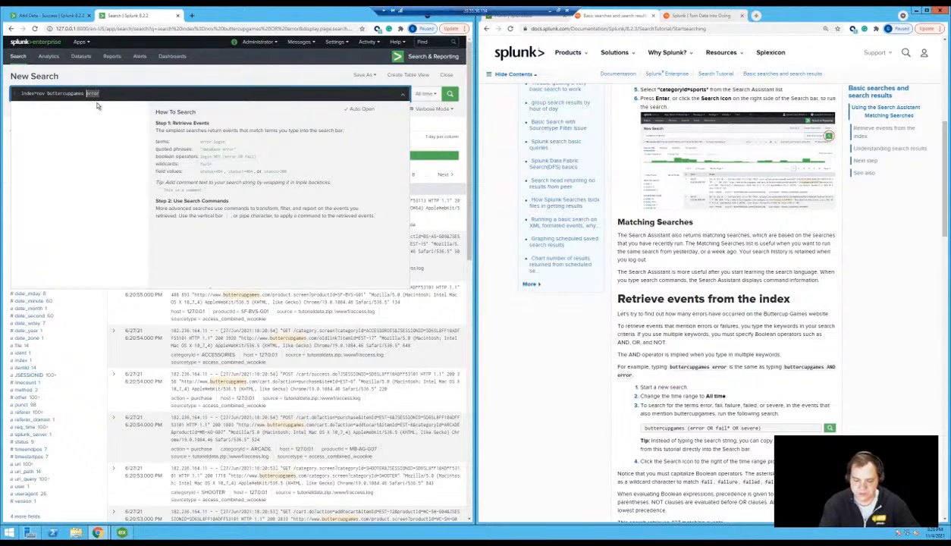
text((error O)
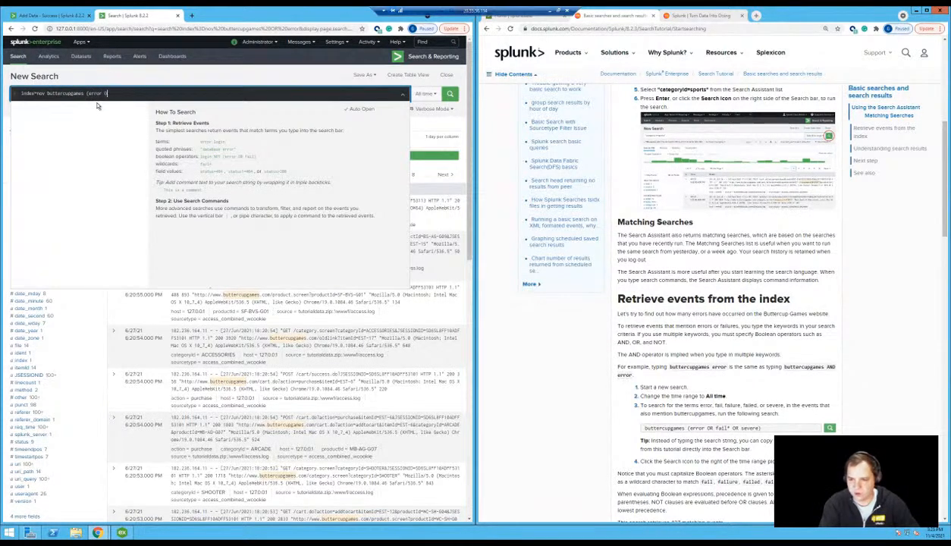
text(R fa)
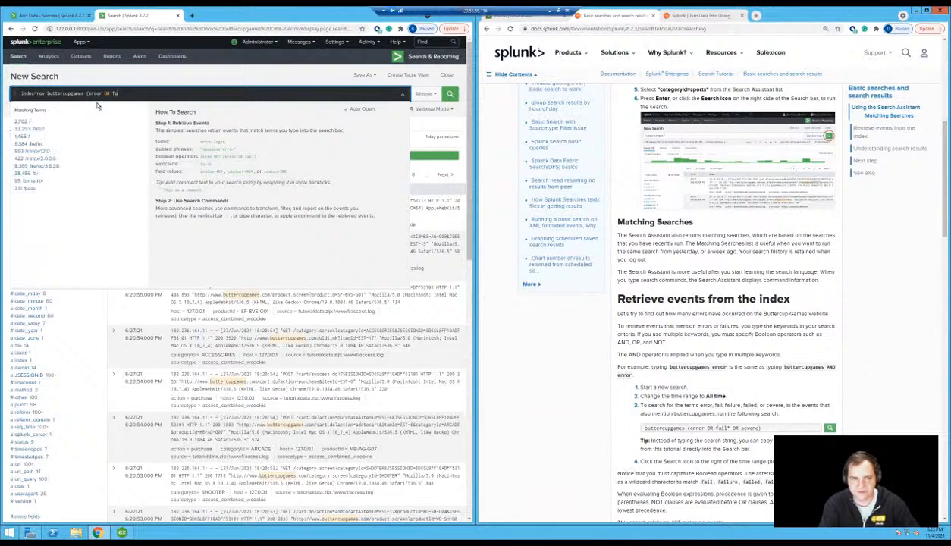
text(il* )
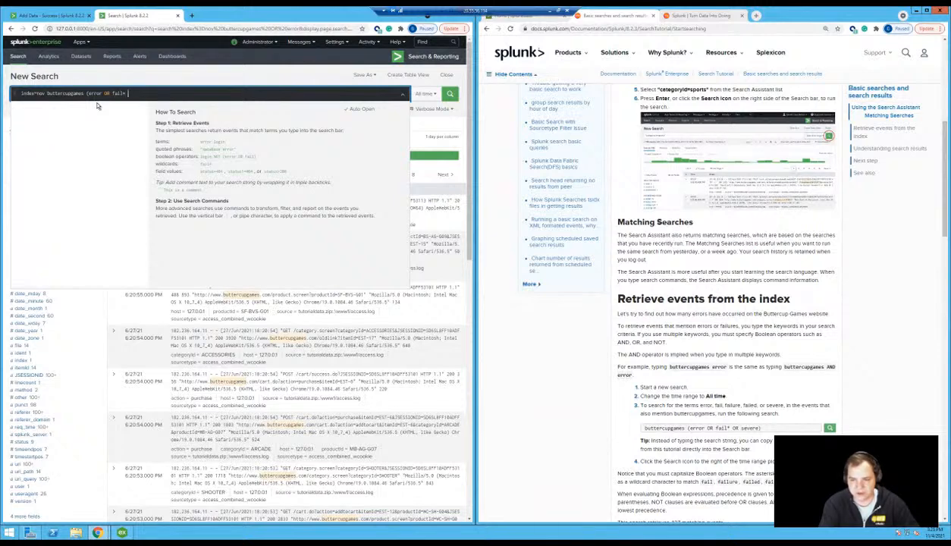
text(OR sever)
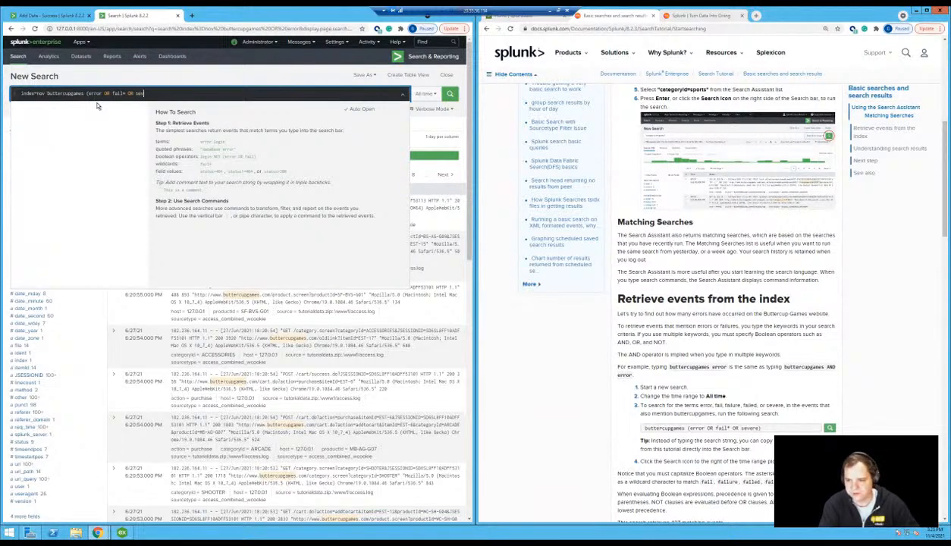
text(e))
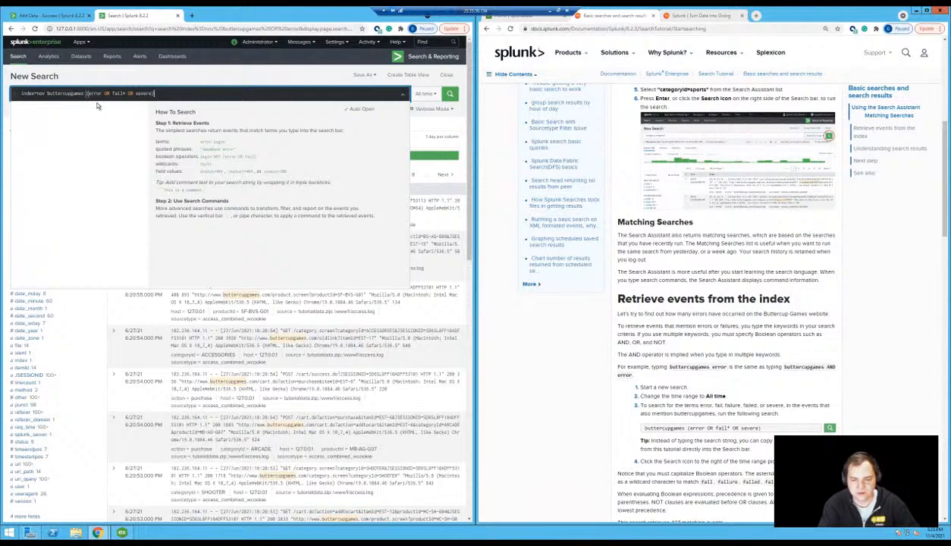
key(Return)
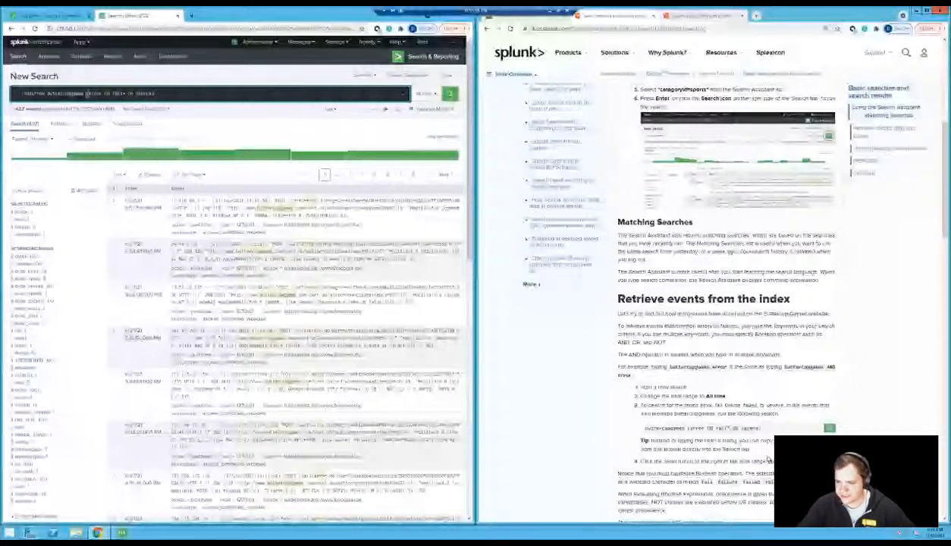
Copy the index=nov term from the current search, start a new search and enter index=nov there
scroll(768, 460, down, 3)
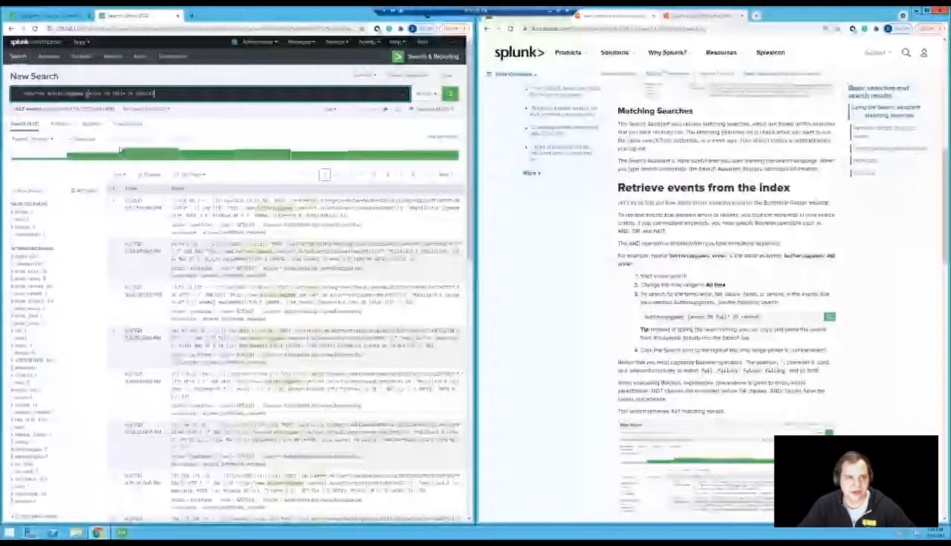
double_click(34, 93)
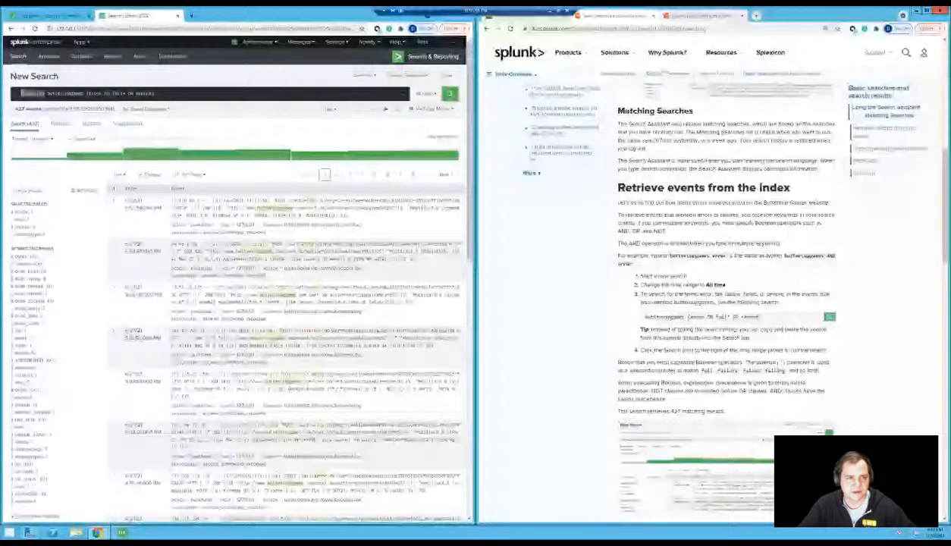
right_click(23, 94)
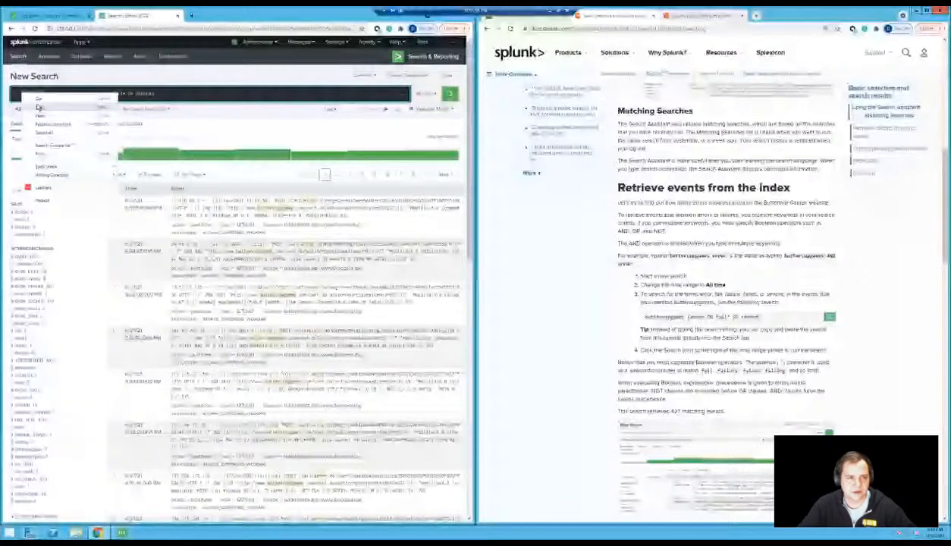
click(39, 108)
click(18, 57)
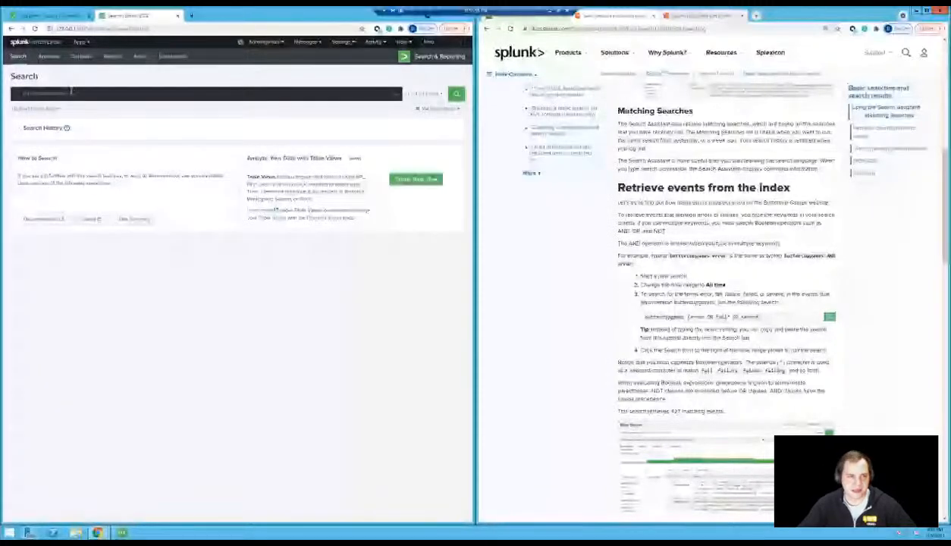
click(85, 93)
text(buttercup)
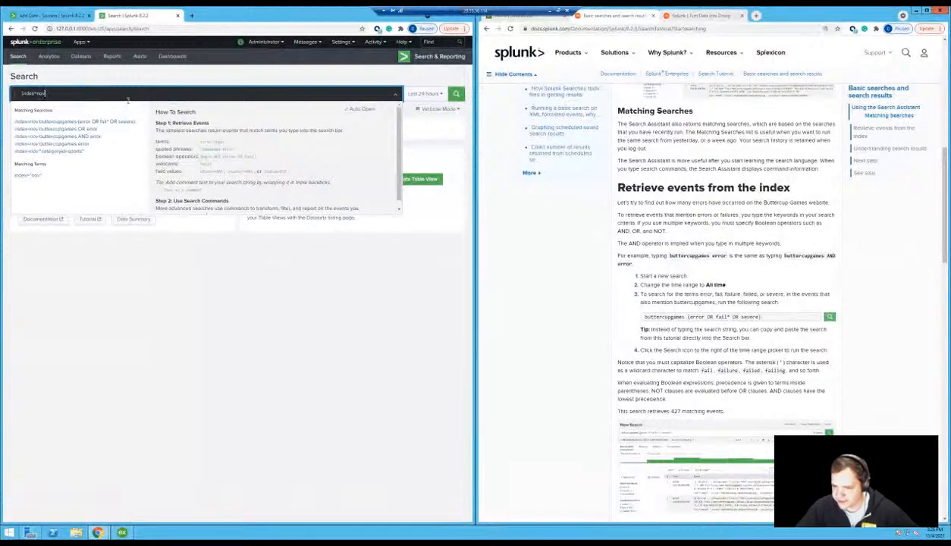
Run the index=nov search over the last 24 hours, and rerun it over All time
scroll(742, 317, down, 5)
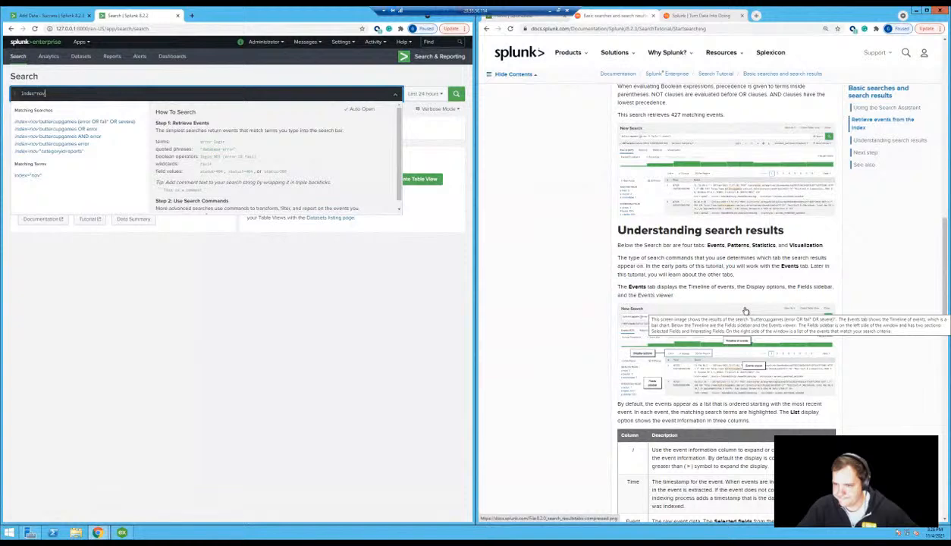
scroll(745, 311, down, 3)
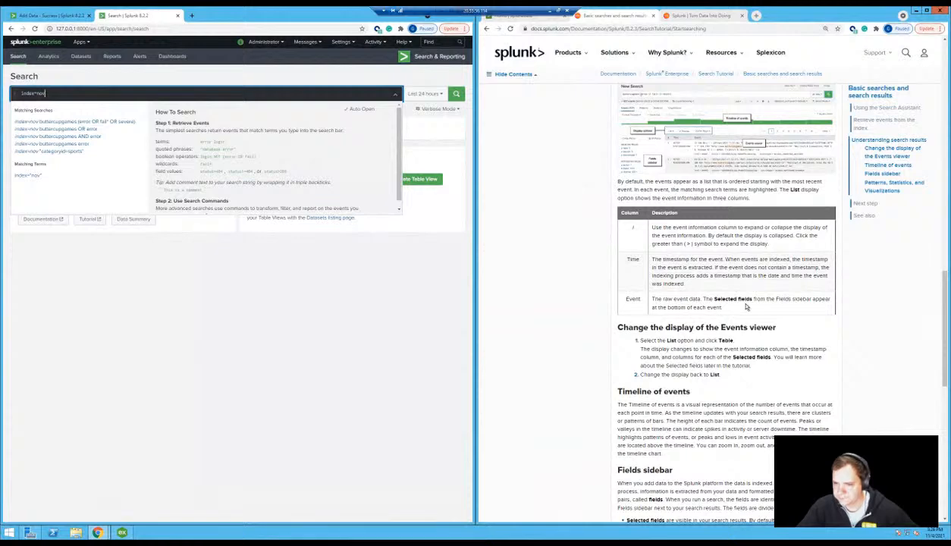
scroll(746, 306, up, 2)
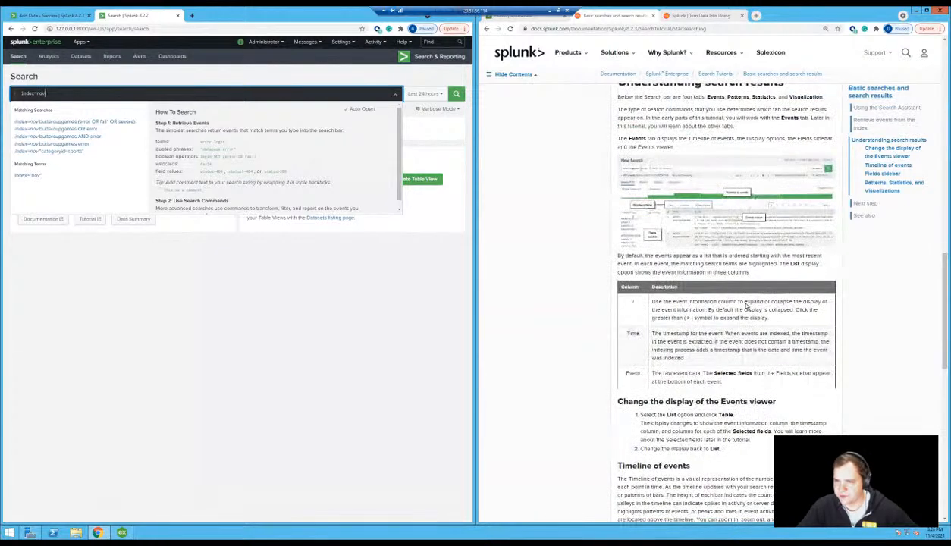
click(456, 94)
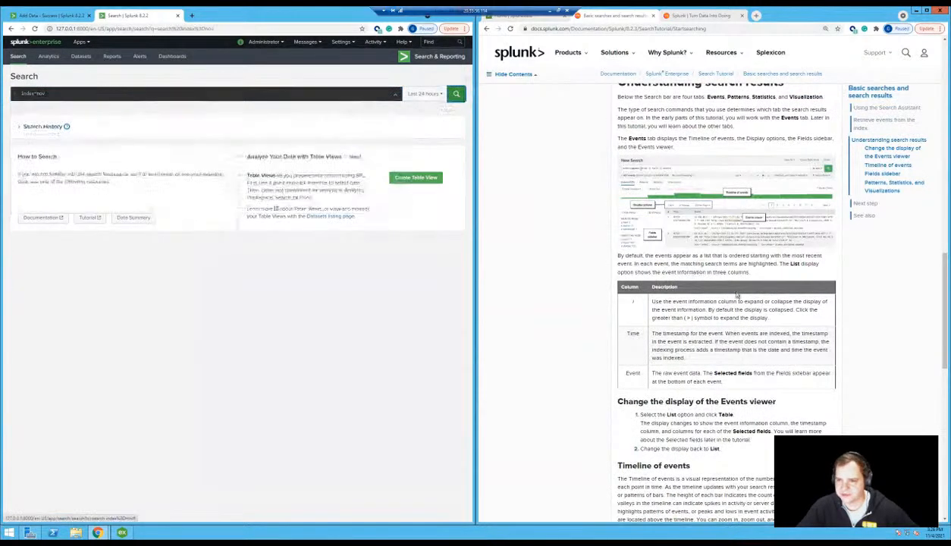
scroll(758, 303, up, 2)
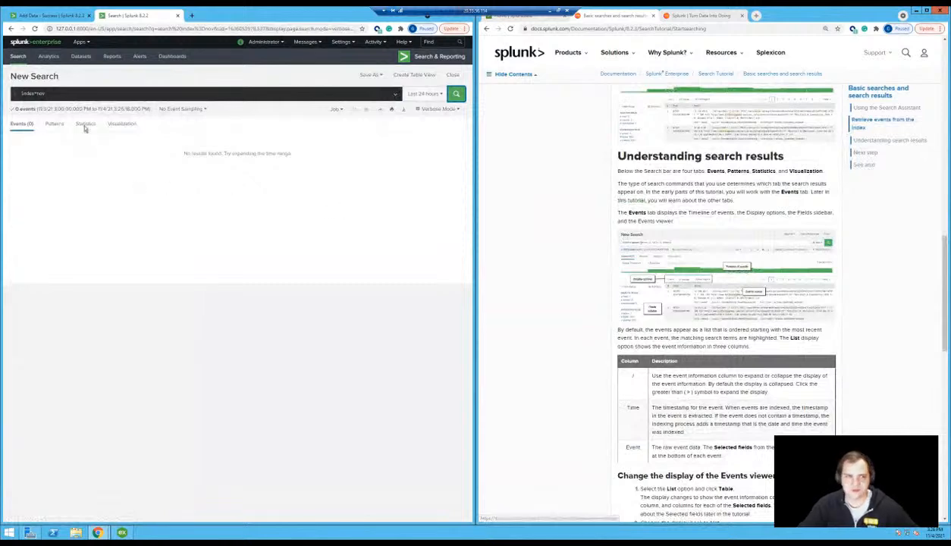
click(424, 93)
click(400, 132)
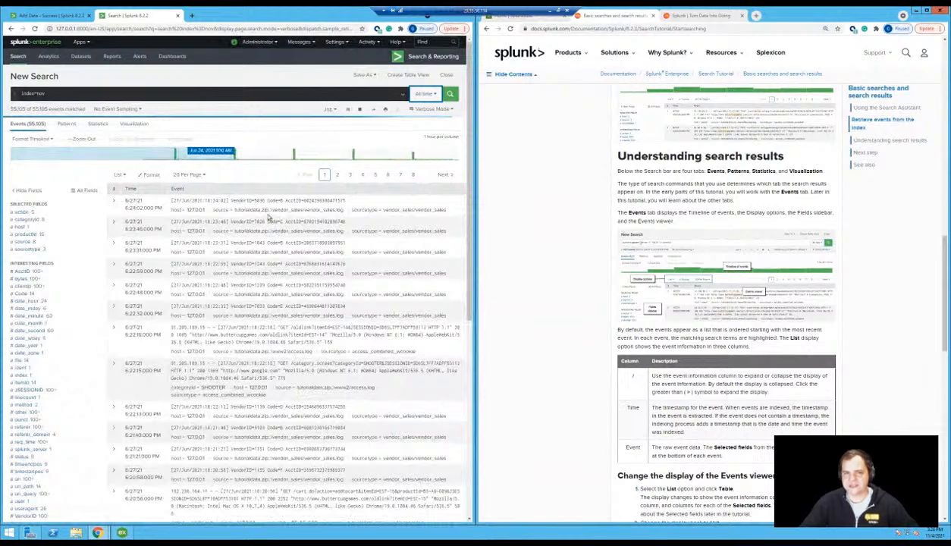
Pick the matching search index=nov buttercupgames (error OR fail* OR severe) from the Search Assistant suggestions and run it
click(106, 97)
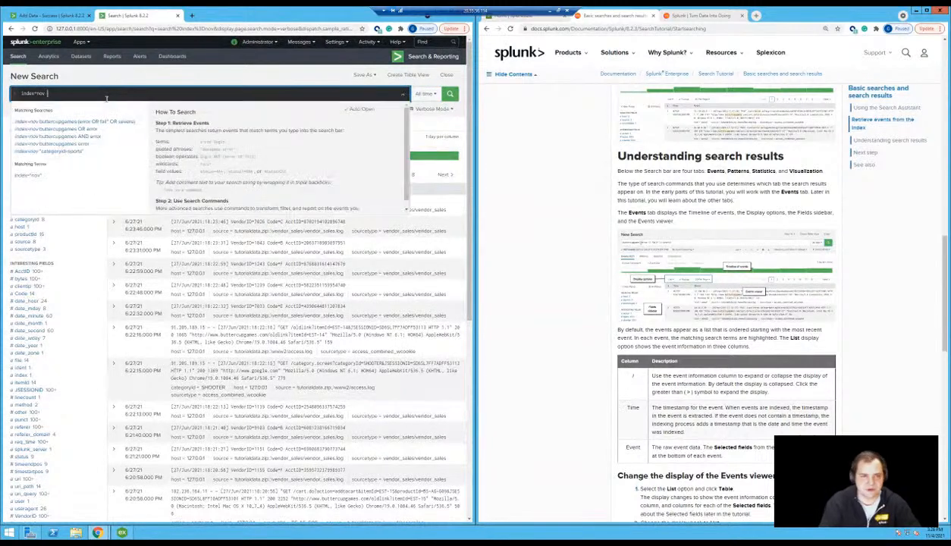
click(98, 122)
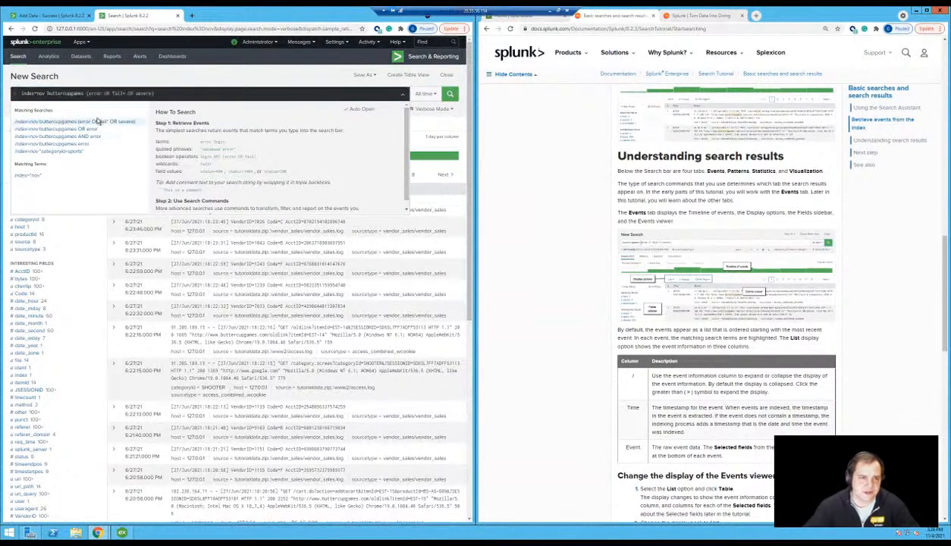
key(Return)
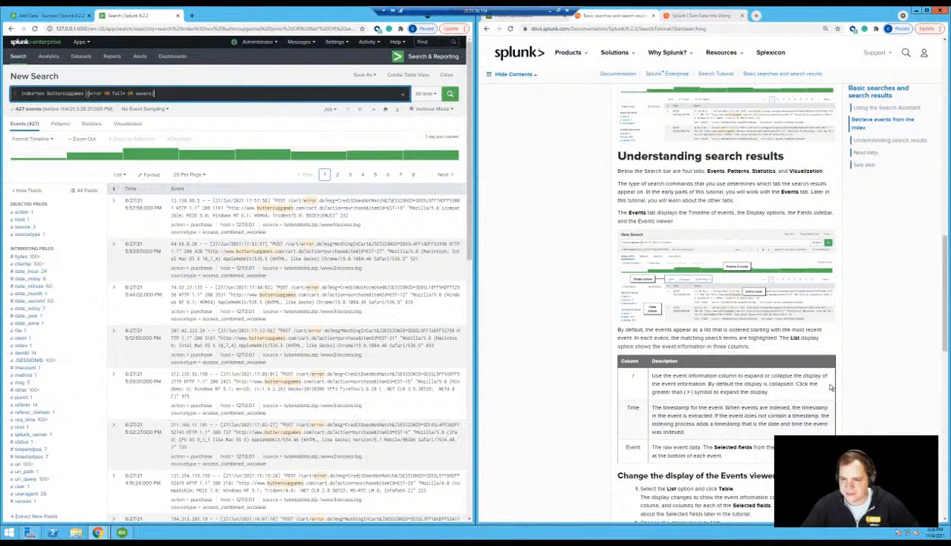
Read the tutorial's Understanding search results section, covering the Events viewer, timeline, fields sidebar, and Patterns, Statistics and Visualizations
scroll(799, 373, down, 1)
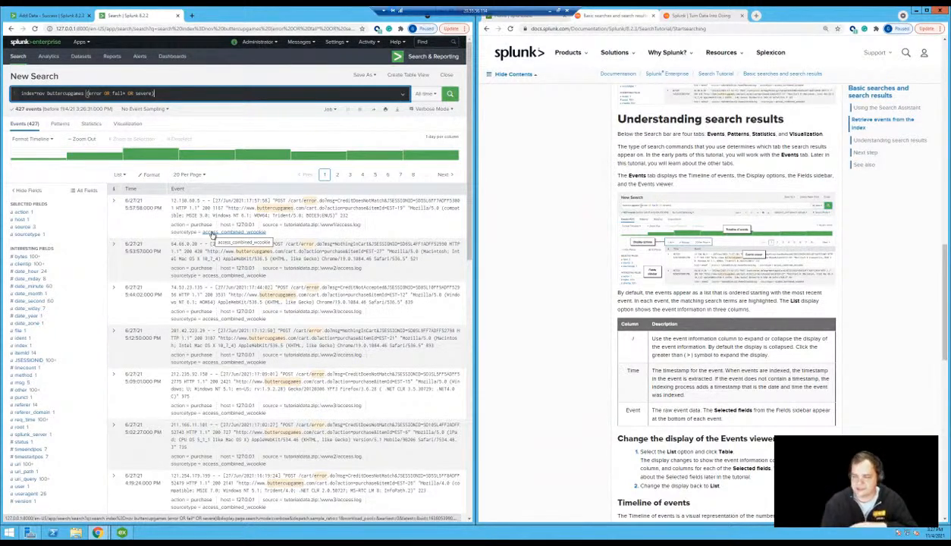
scroll(663, 334, down, 3)
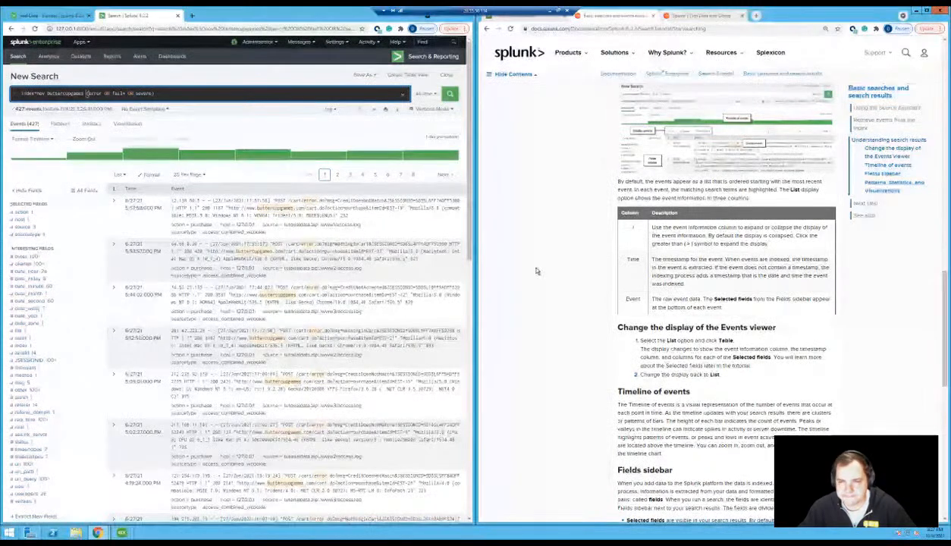
scroll(755, 301, down, 2)
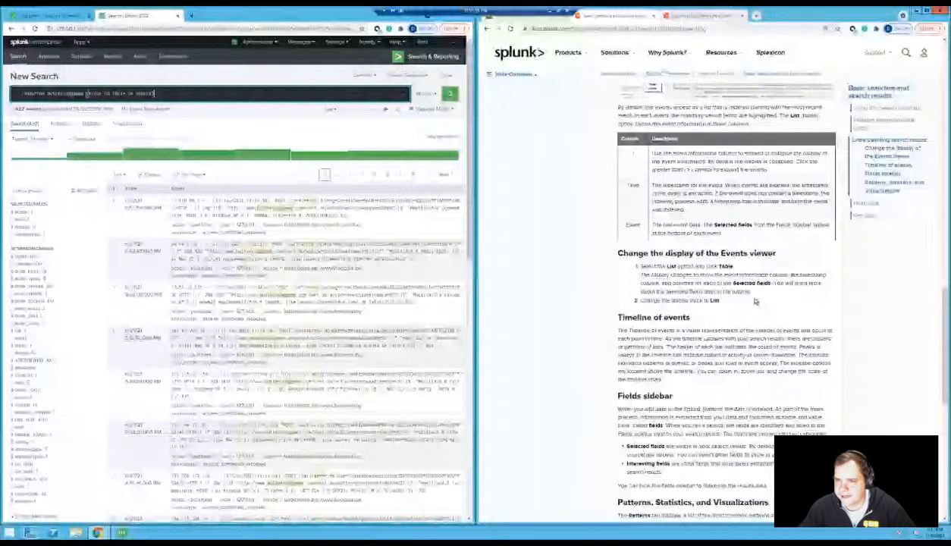
scroll(755, 301, up, 2)
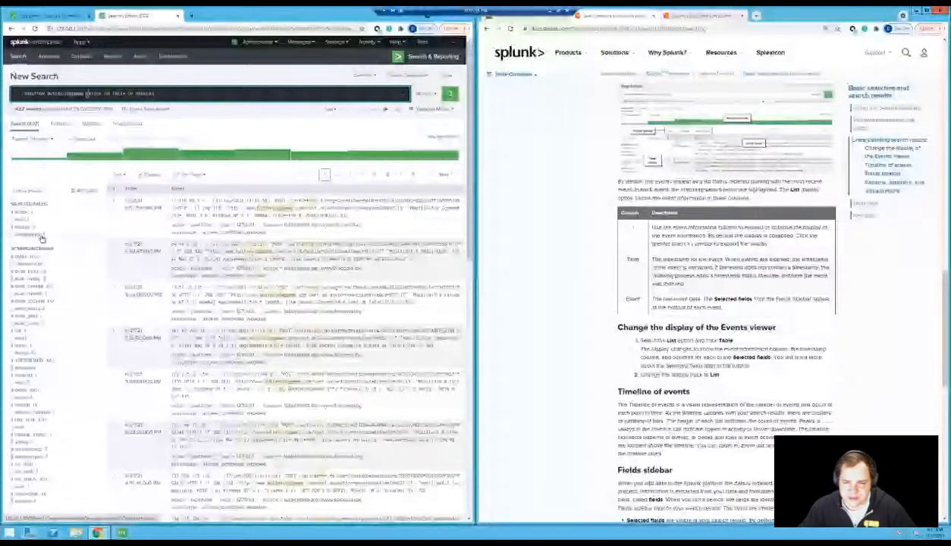
scroll(709, 355, down, 5)
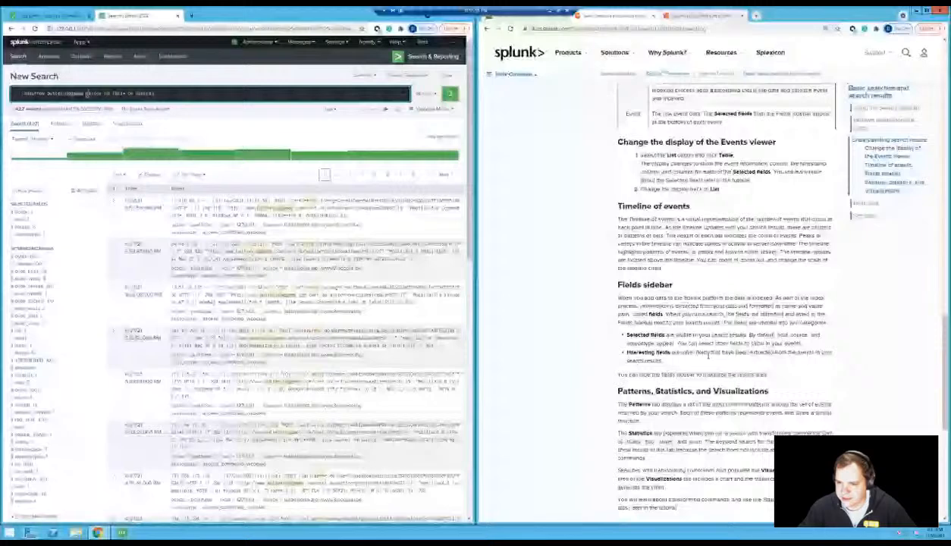
scroll(709, 356, down, 3)
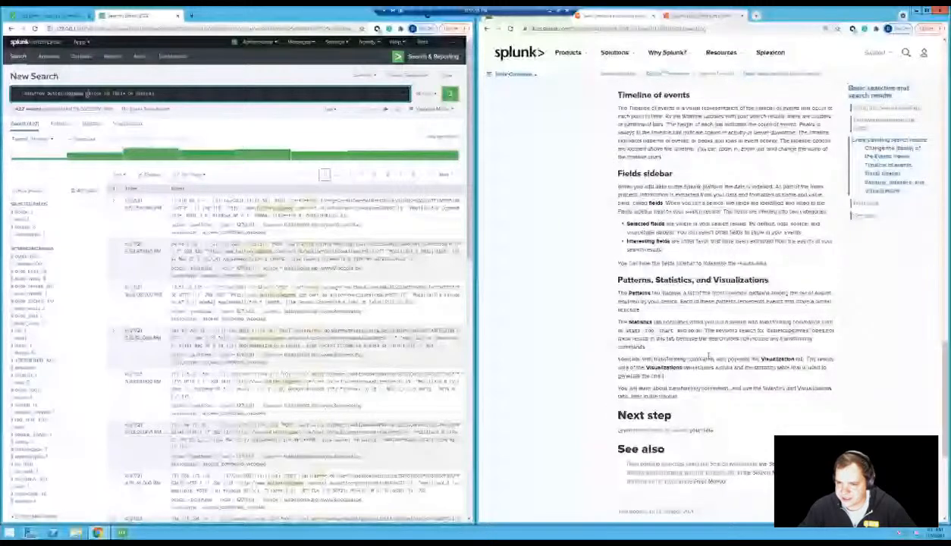
scroll(710, 356, down, 1)
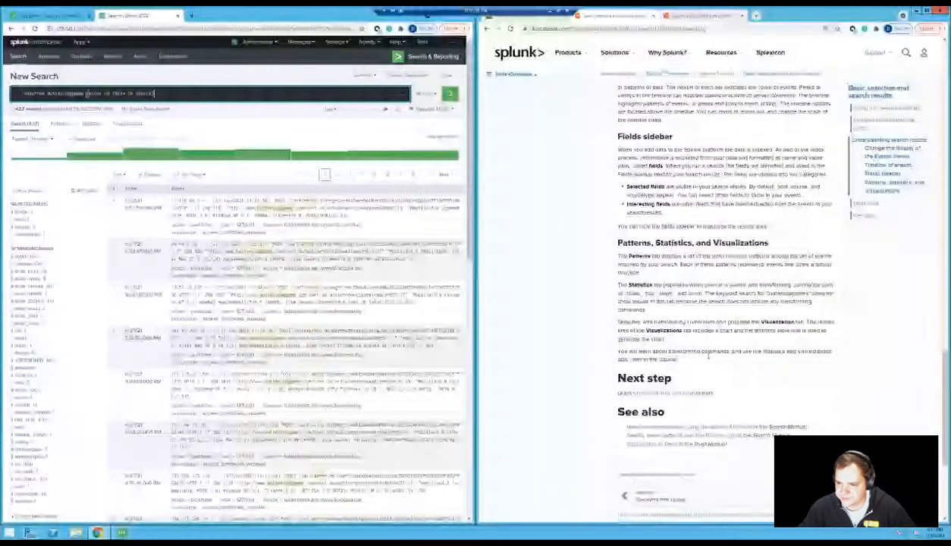
Move on to the tutorial's Use fields to search page and expand the field details of the first event
scroll(709, 357, down, 1)
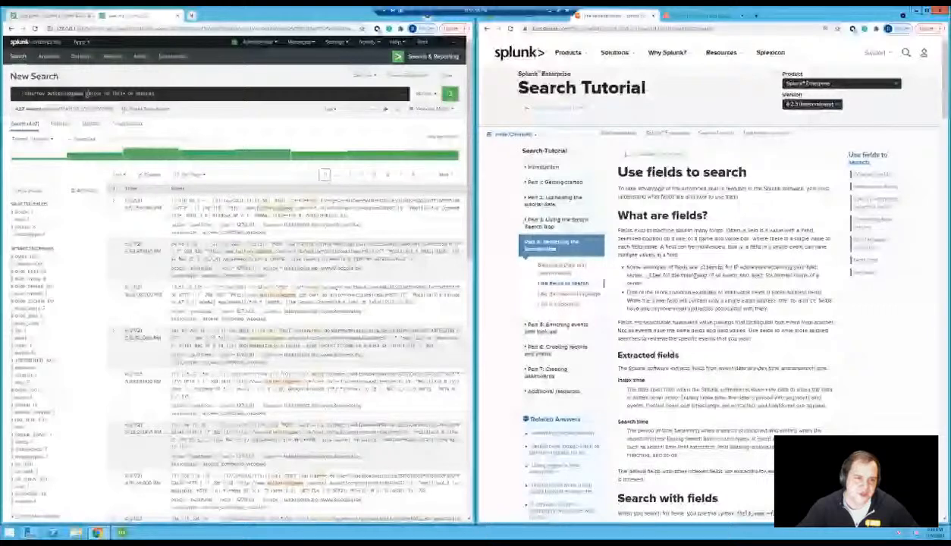
click(115, 203)
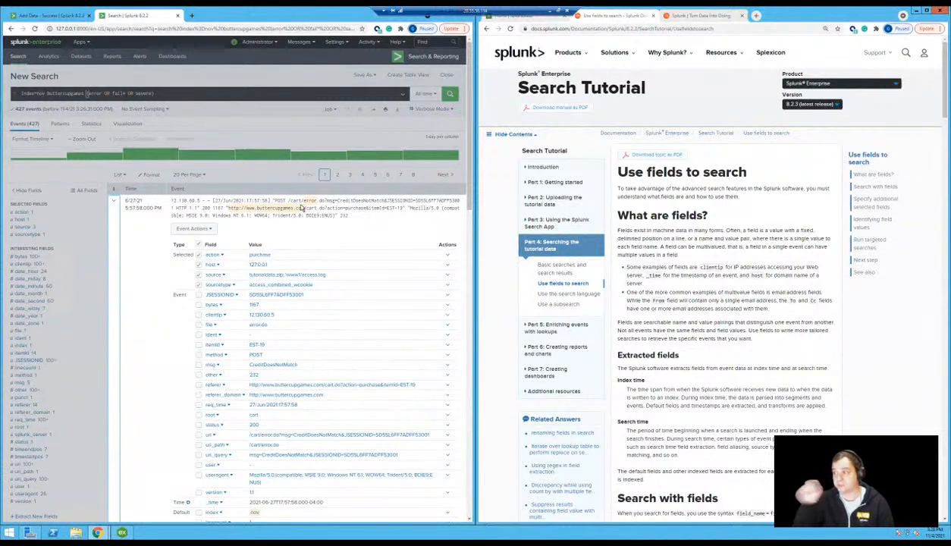
Try extracting buttercupgames.com from the first event as a Domain field with the Regular Expression method, and close the field extractor without saving
click(204, 229)
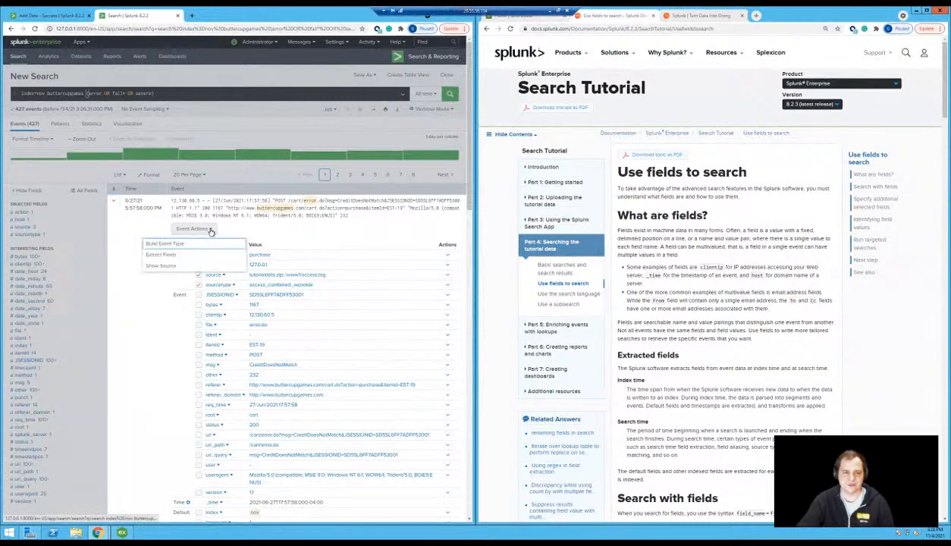
click(164, 256)
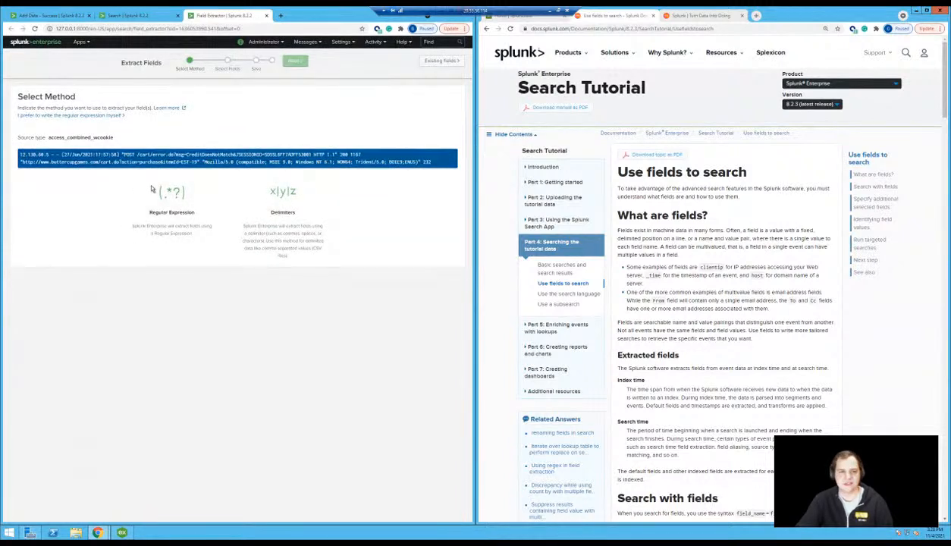
click(193, 194)
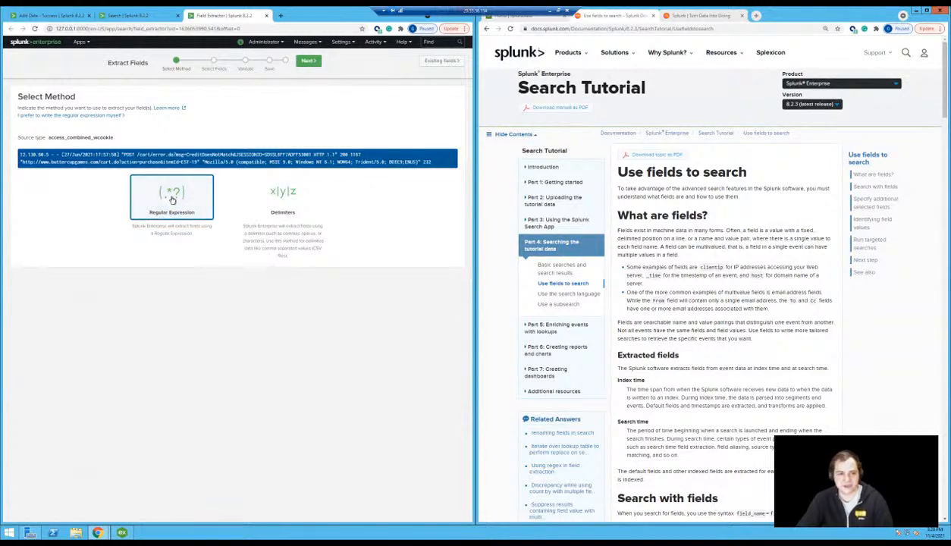
click(307, 61)
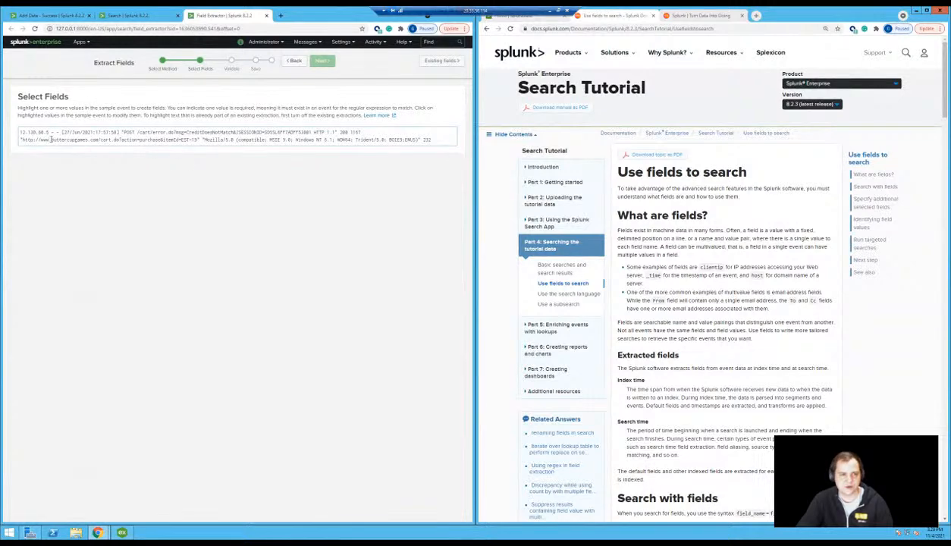
drag(51, 141, 98, 141)
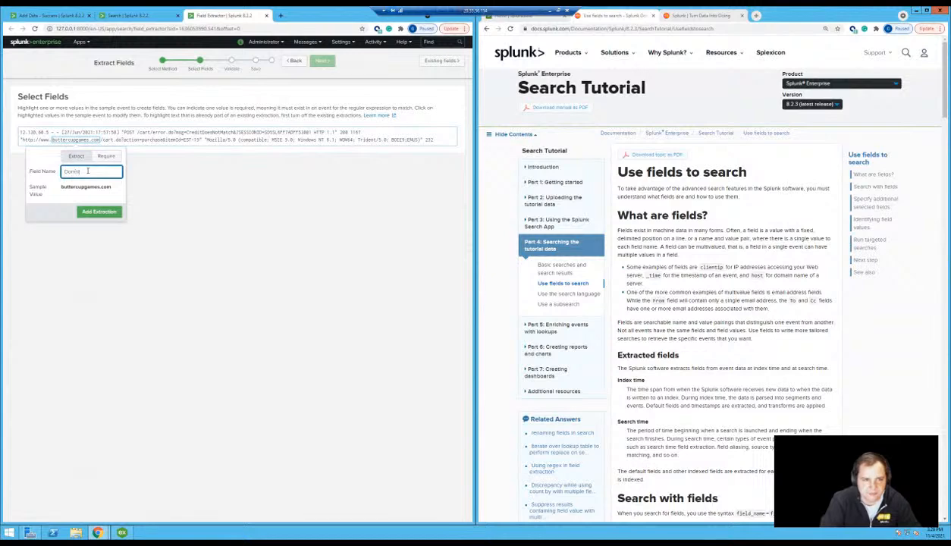
text(Domain)
click(98, 212)
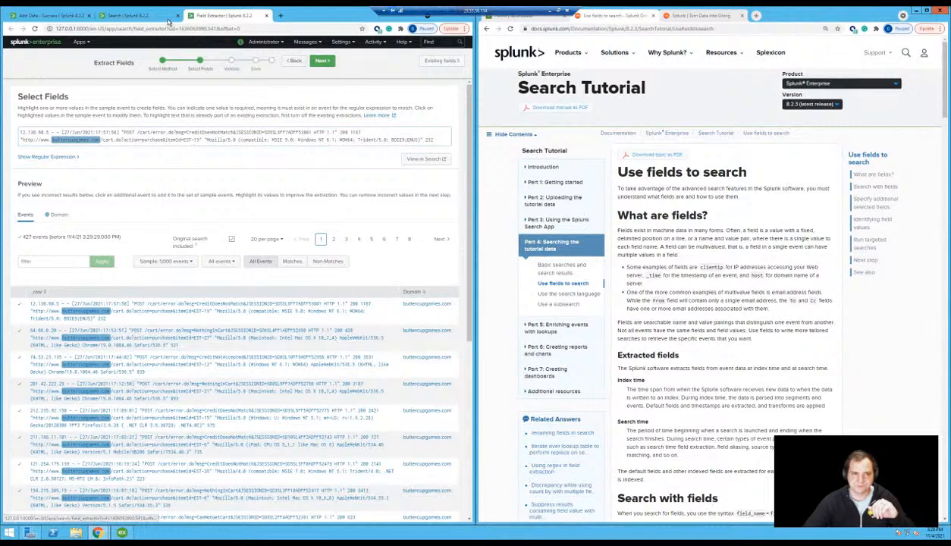
click(140, 18)
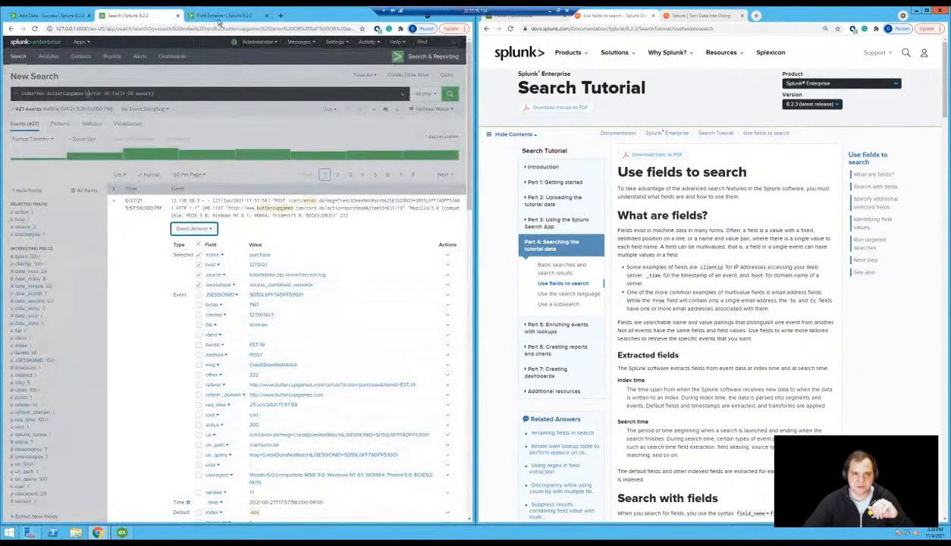
click(215, 16)
key(ctrl+w)
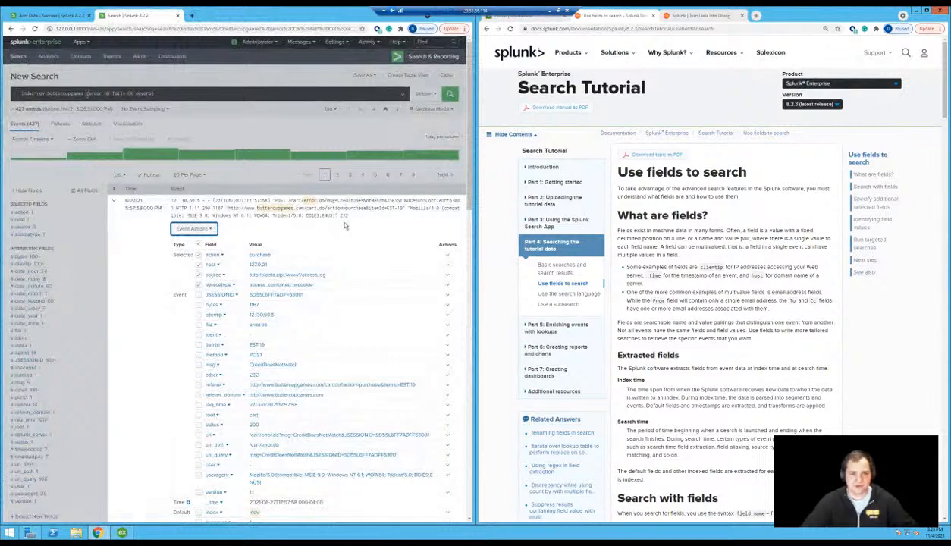
Highlight the first event's raw text and read the tutorial's Extracted fields and Search with fields sections
drag(381, 222, 166, 201)
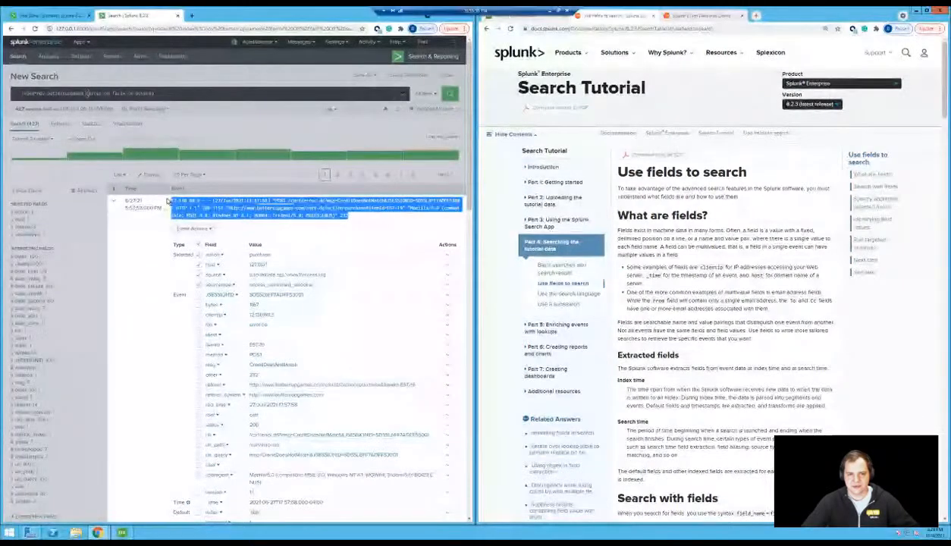
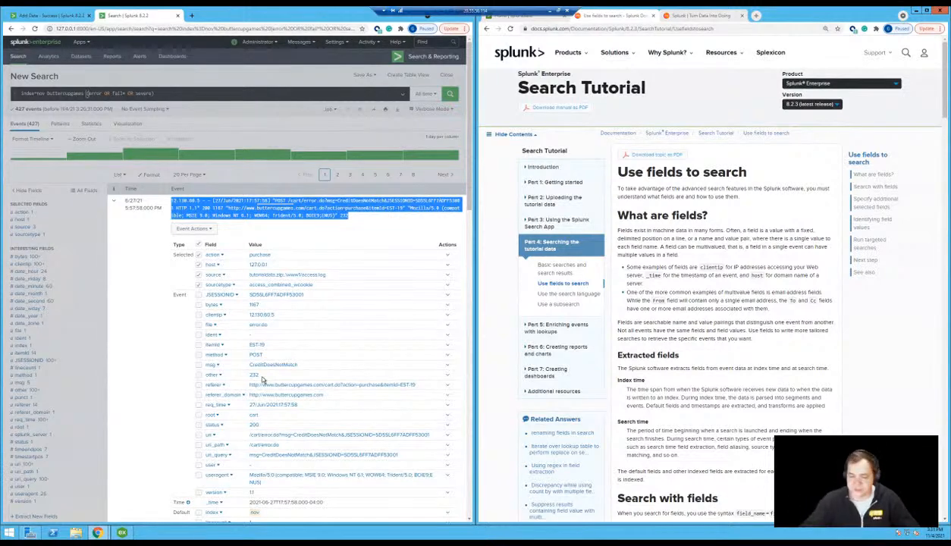
scroll(759, 379, down, 3)
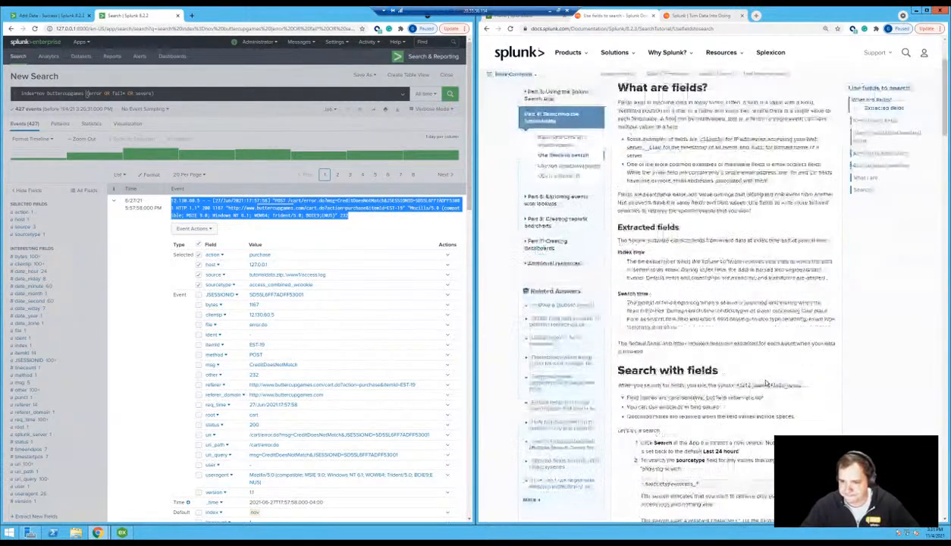
scroll(766, 382, down, 1)
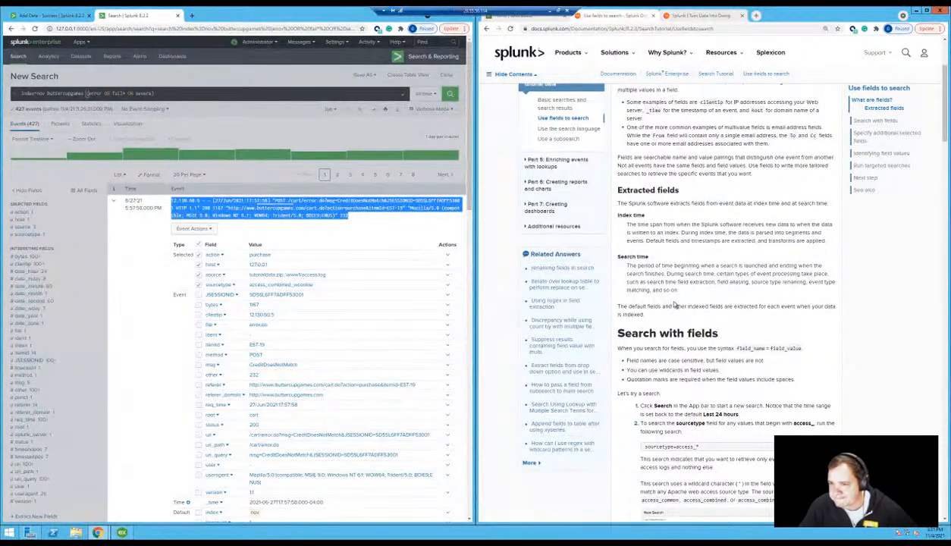
scroll(674, 302, down, 3)
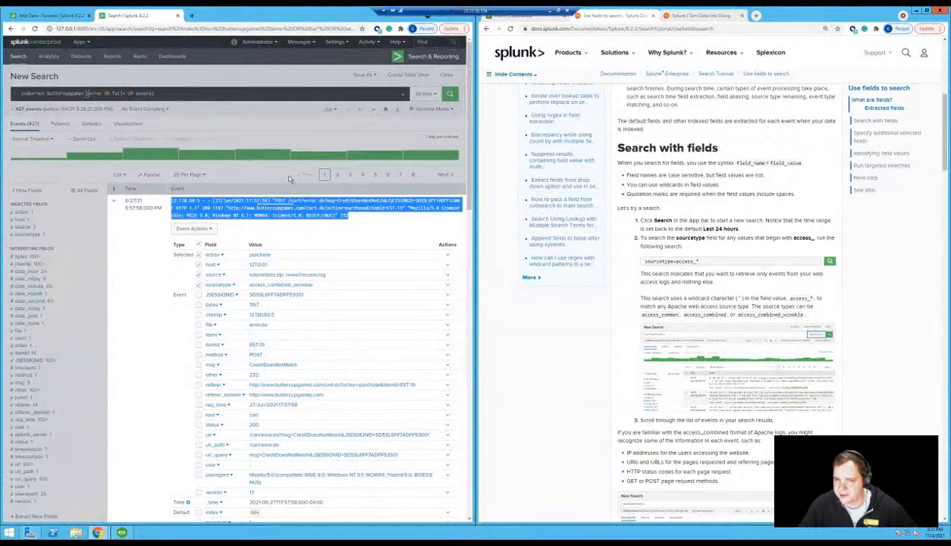
Change the search to index=nov sourcetype=access_* and run it over All time
click(170, 95)
drag(177, 95, 42, 95)
key(BackSpace)
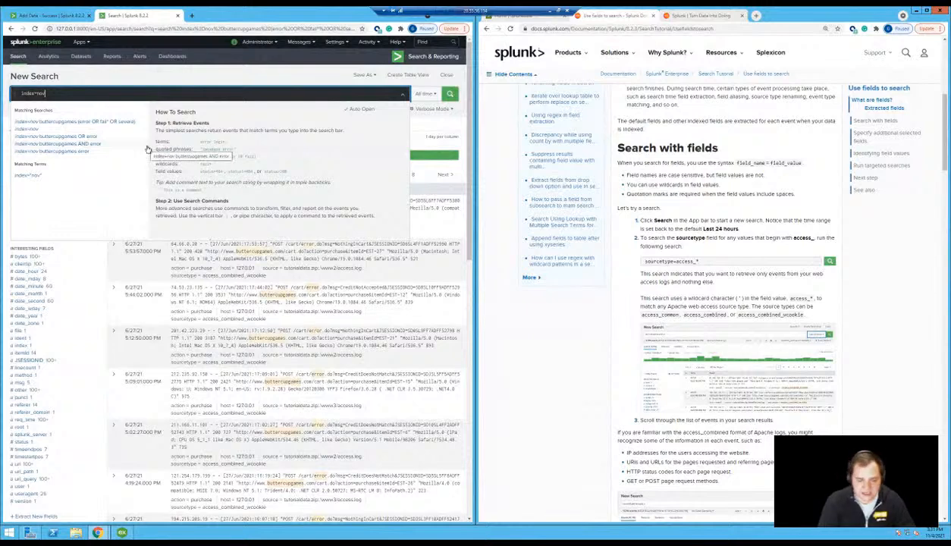
text(sourcetype)
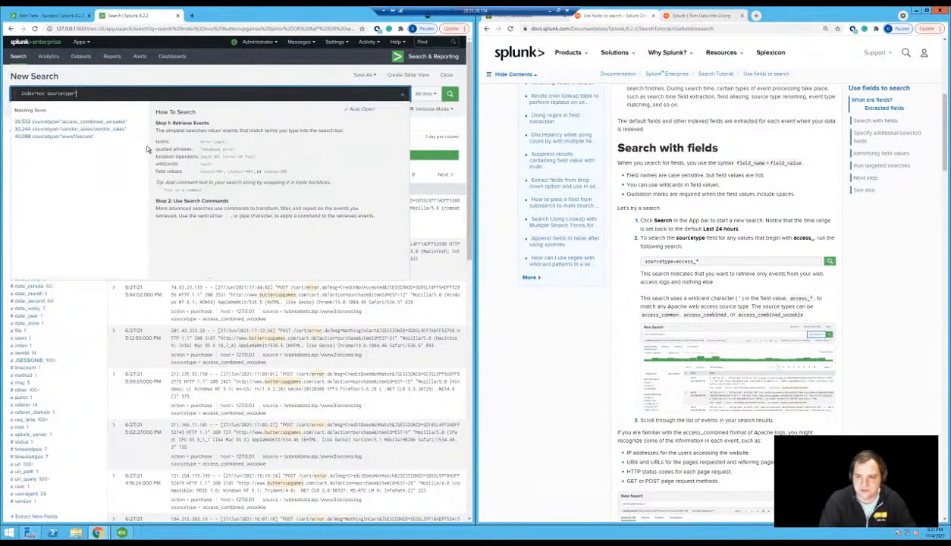
text(=access)
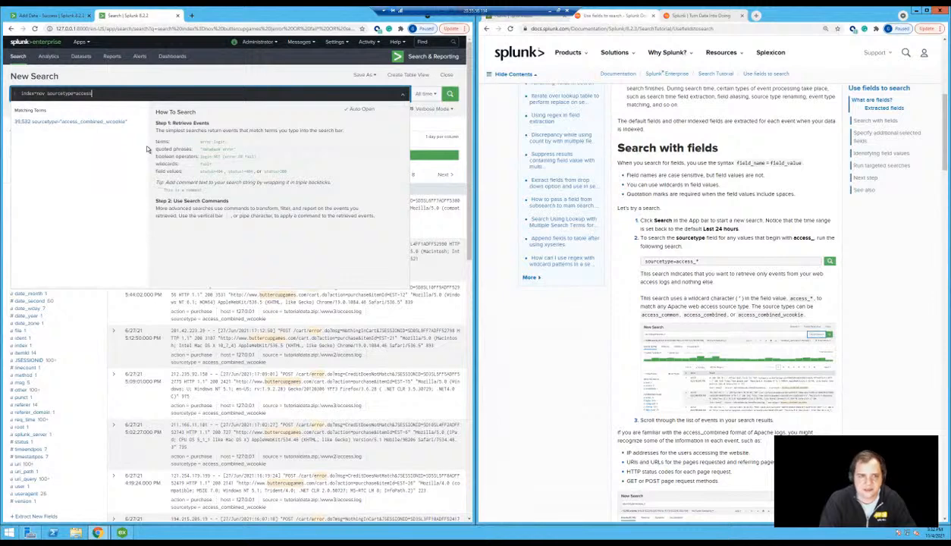
text(_)
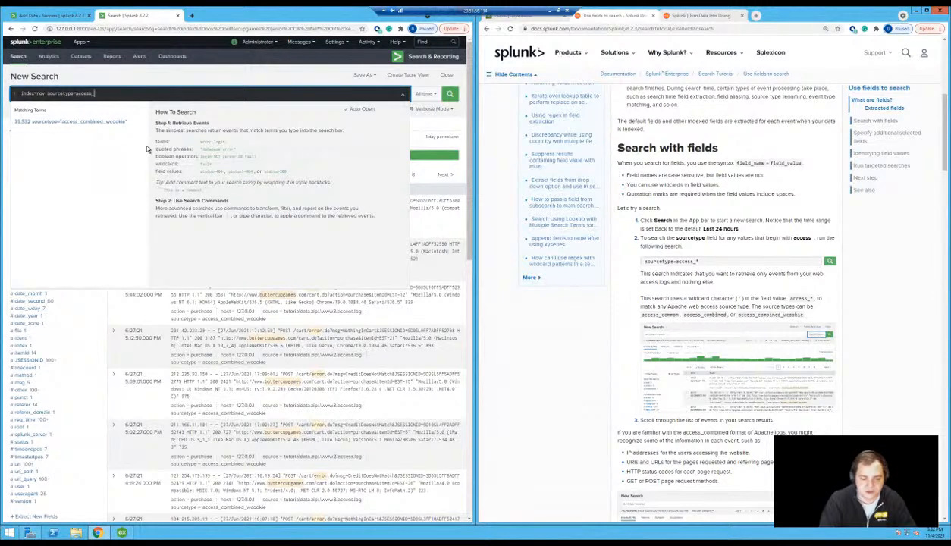
text(*)
key(BackSpace)
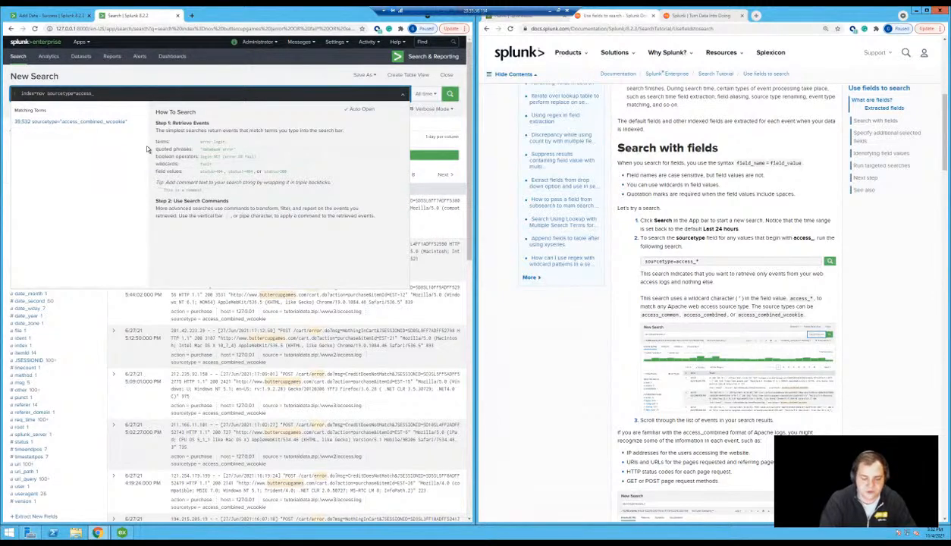
key(Return)
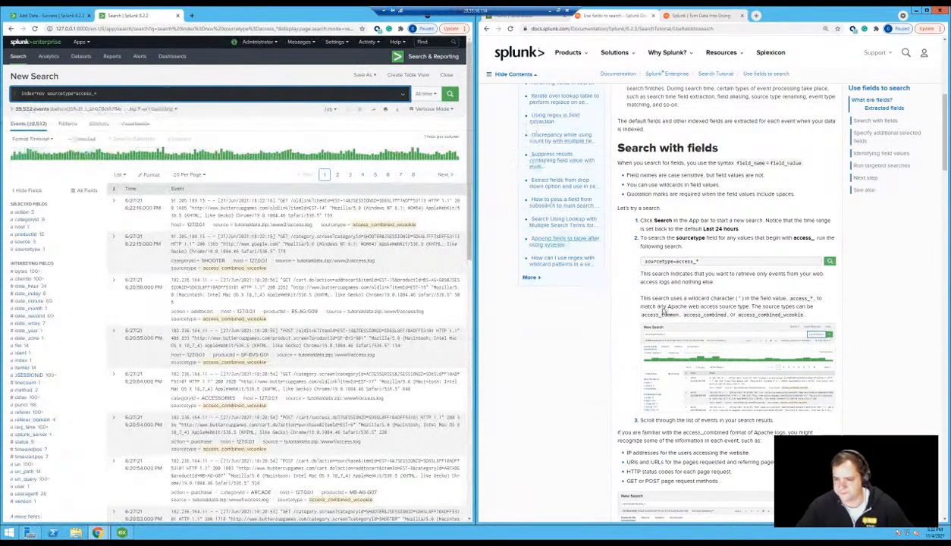
Read the rest of the tutorial's Search with fields section and the start of Specify additional selected fields
scroll(802, 290, down, 3)
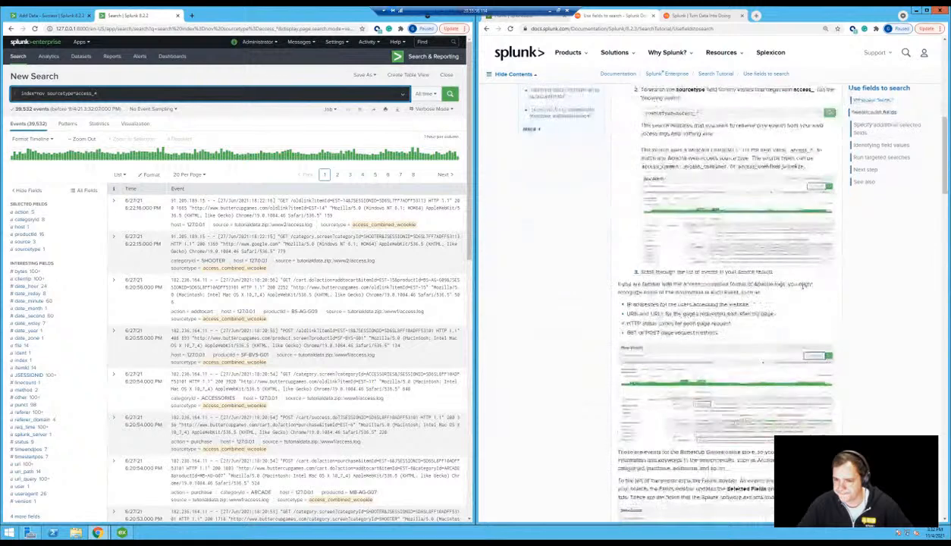
scroll(776, 291, down, 2)
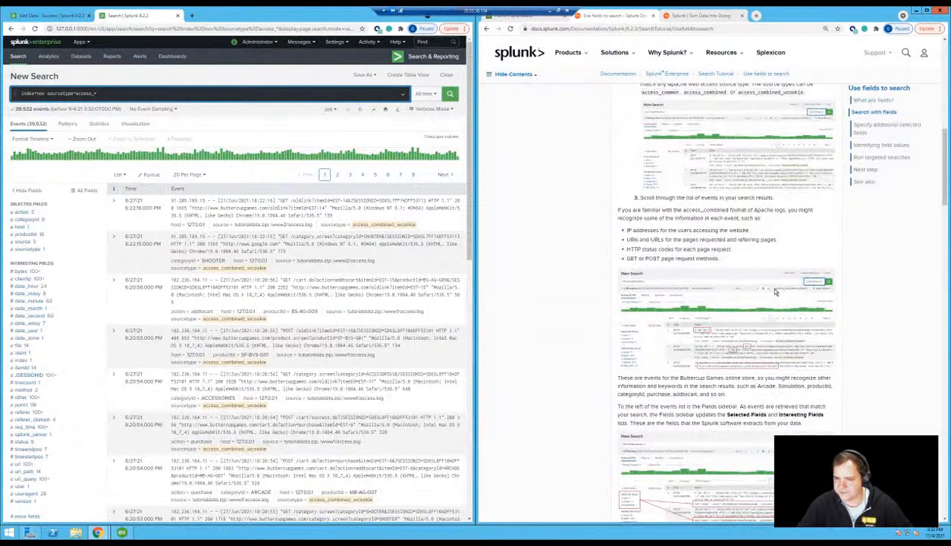
scroll(775, 291, up, 3)
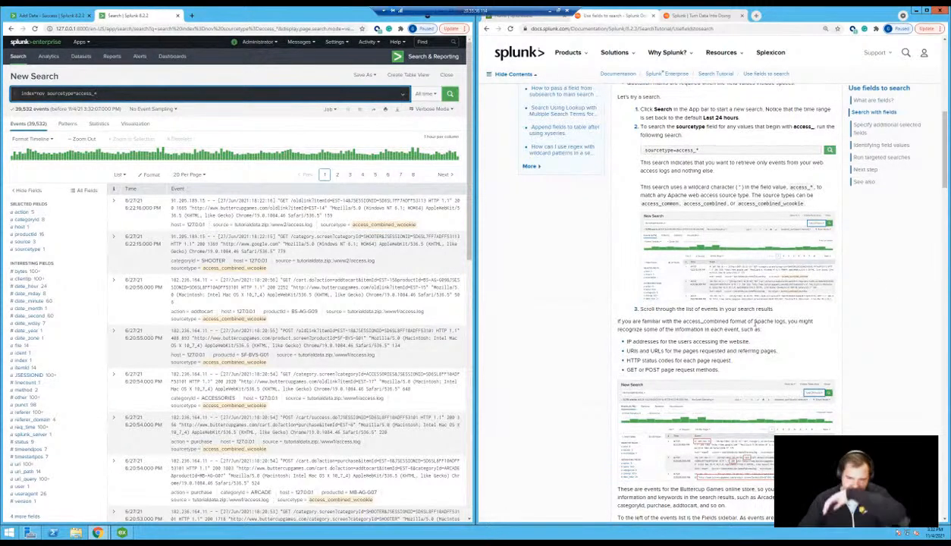
scroll(739, 322, down, 6)
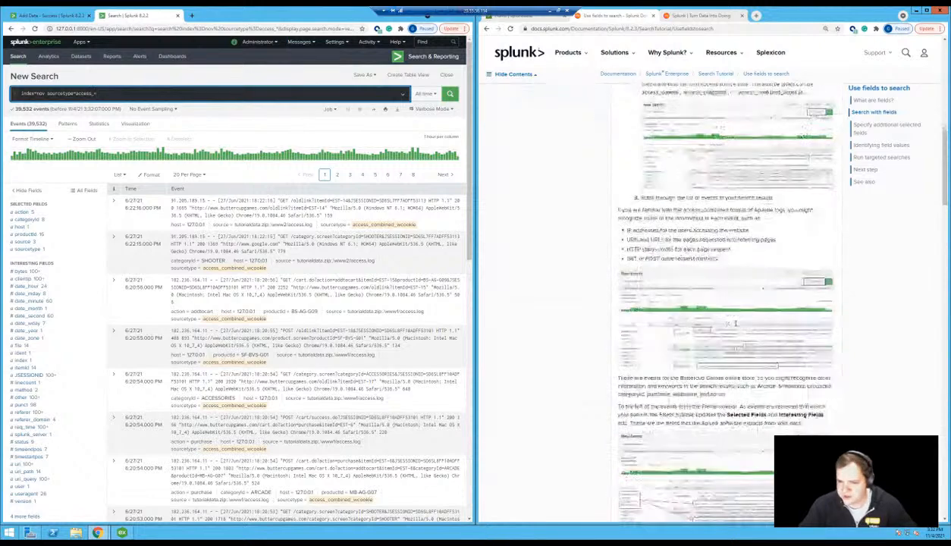
scroll(731, 325, down, 1)
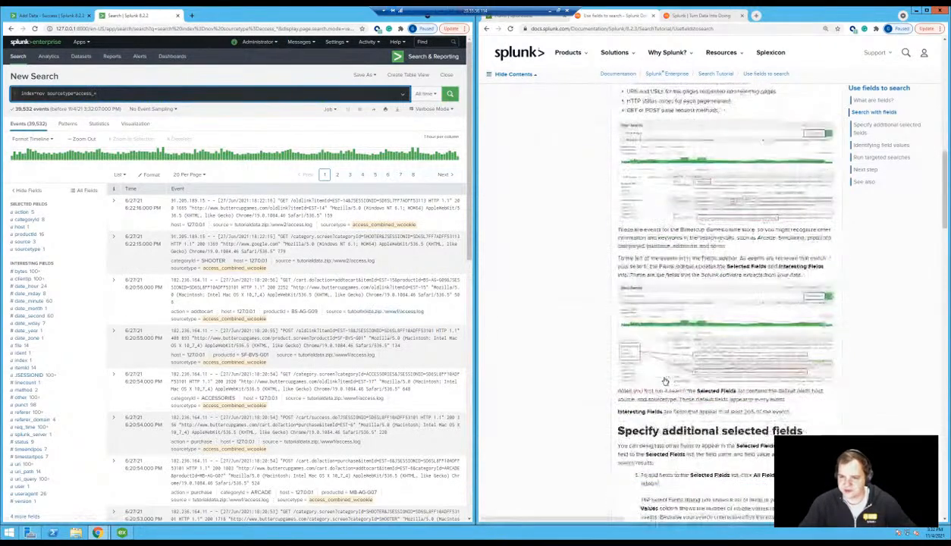
scroll(675, 390, down, 3)
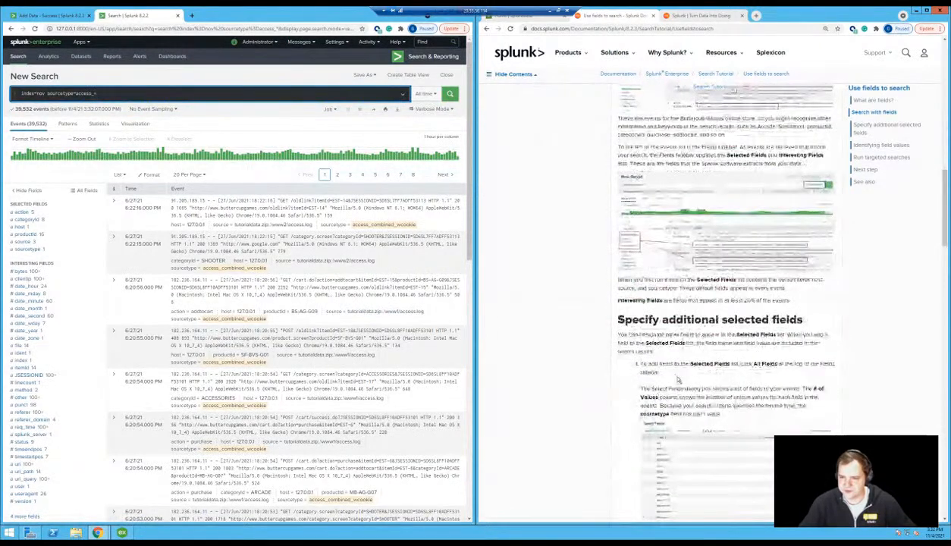
scroll(683, 326, up, 3)
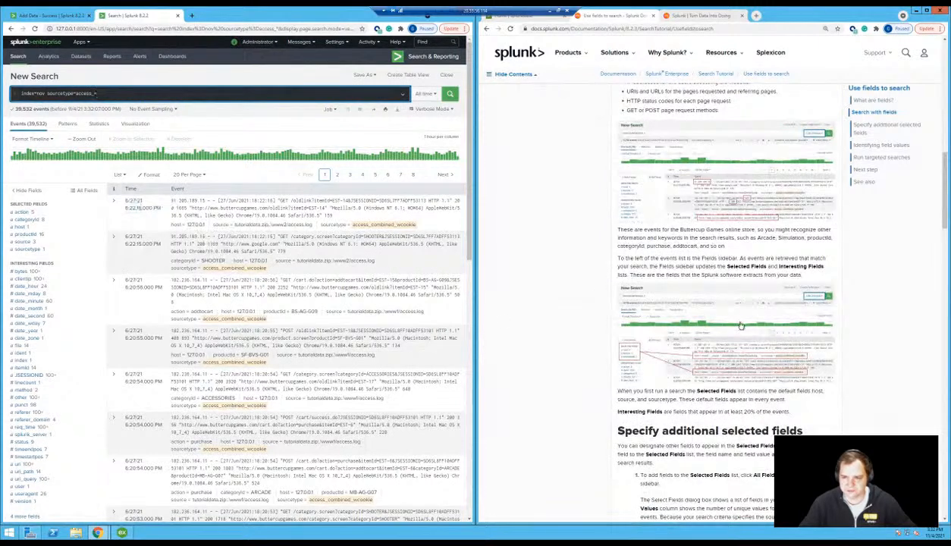
scroll(741, 324, down, 5)
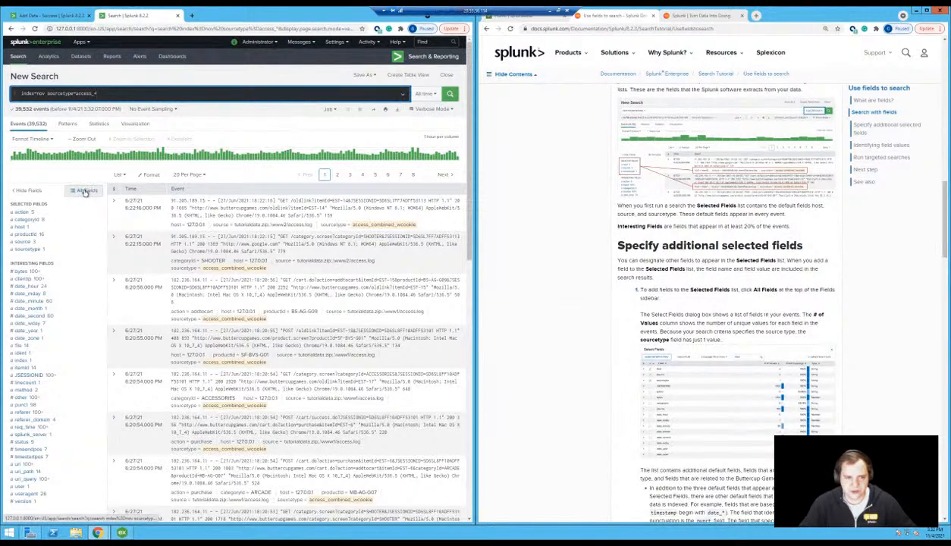
Remove productId, categoryId and action from the selected fields, keeping host, source and sourcetype, and close the field selection
click(85, 192)
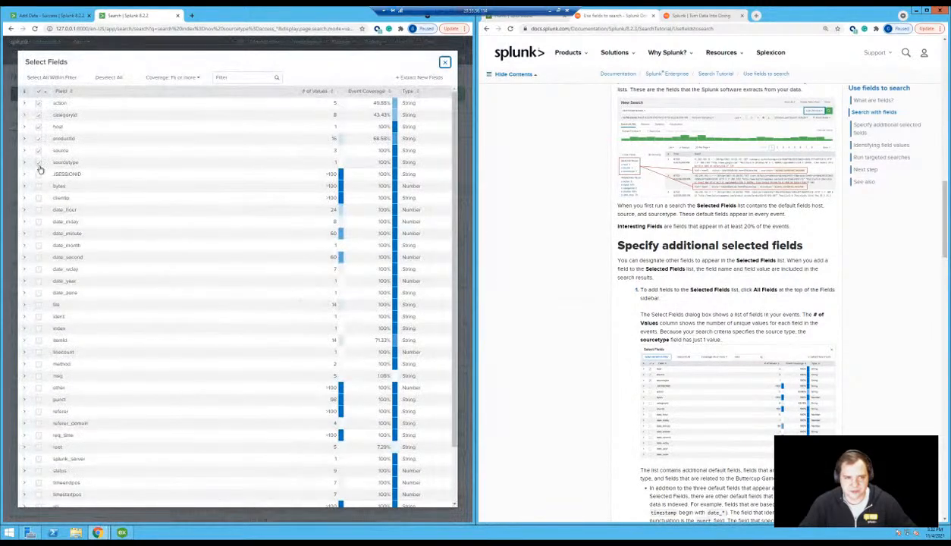
click(39, 138)
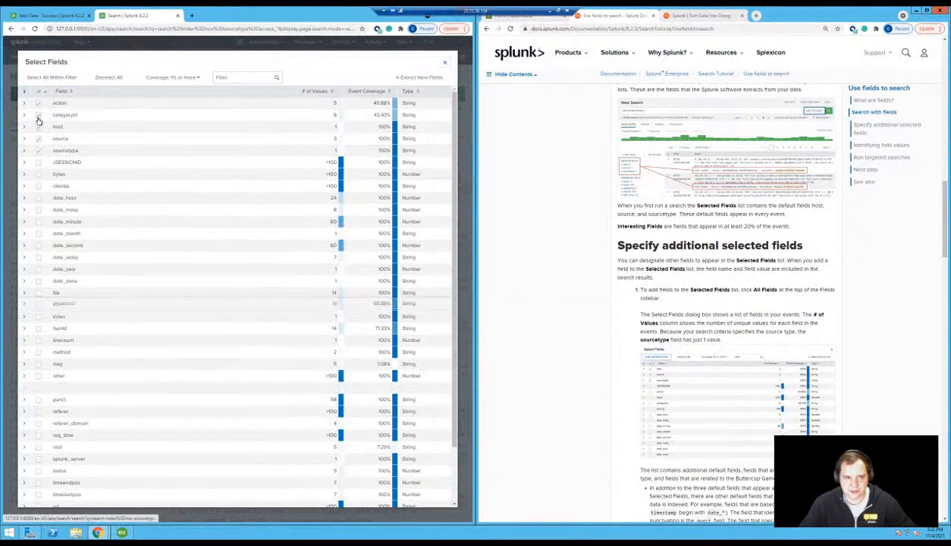
click(38, 116)
click(38, 104)
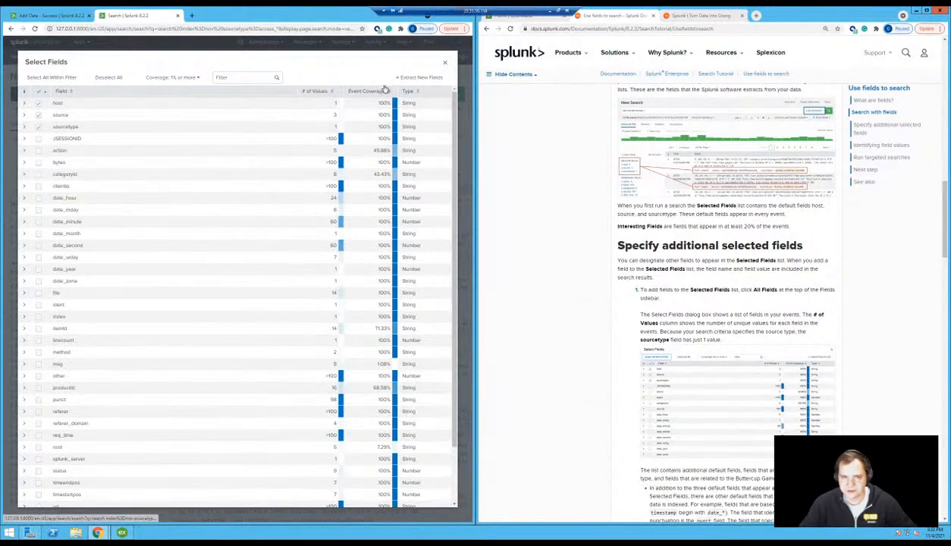
click(444, 63)
click(442, 63)
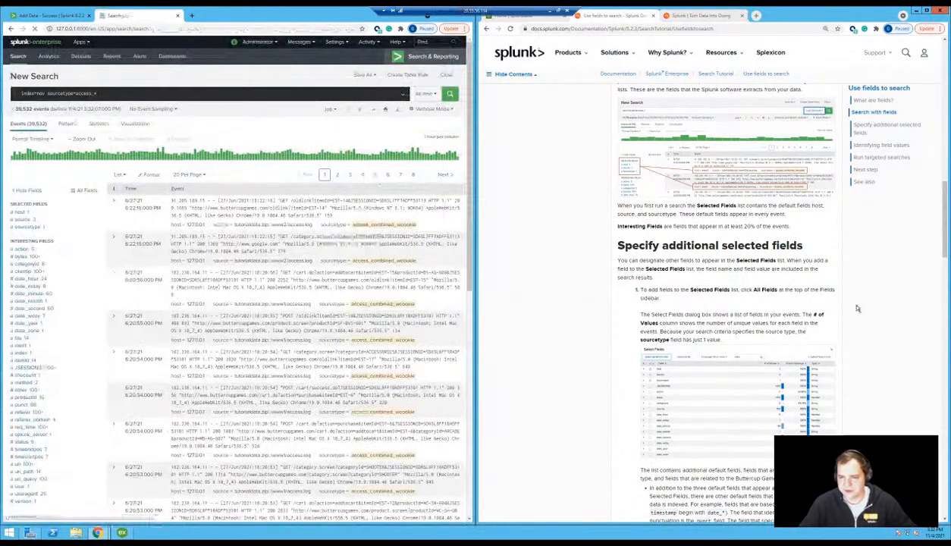
Return to the previous search results and look over the full list of available event fields
click(10, 28)
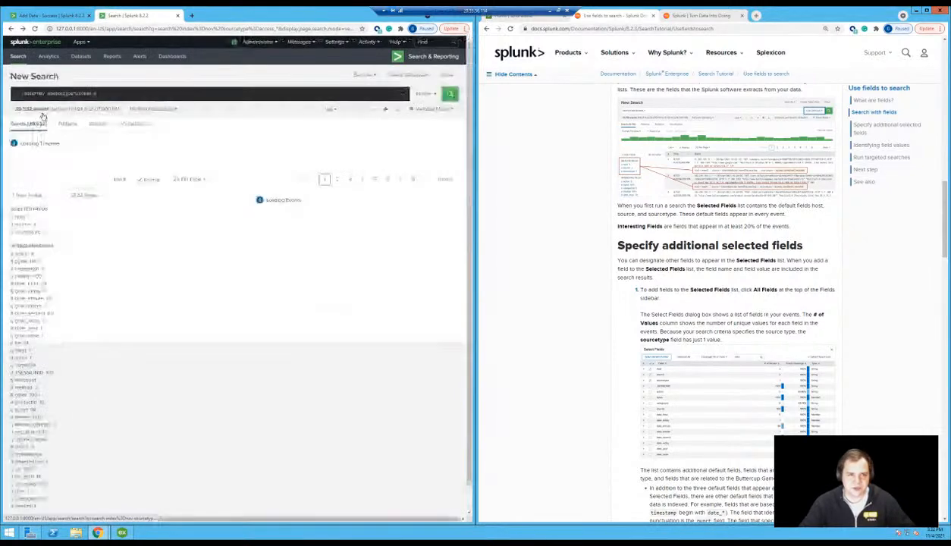
click(87, 190)
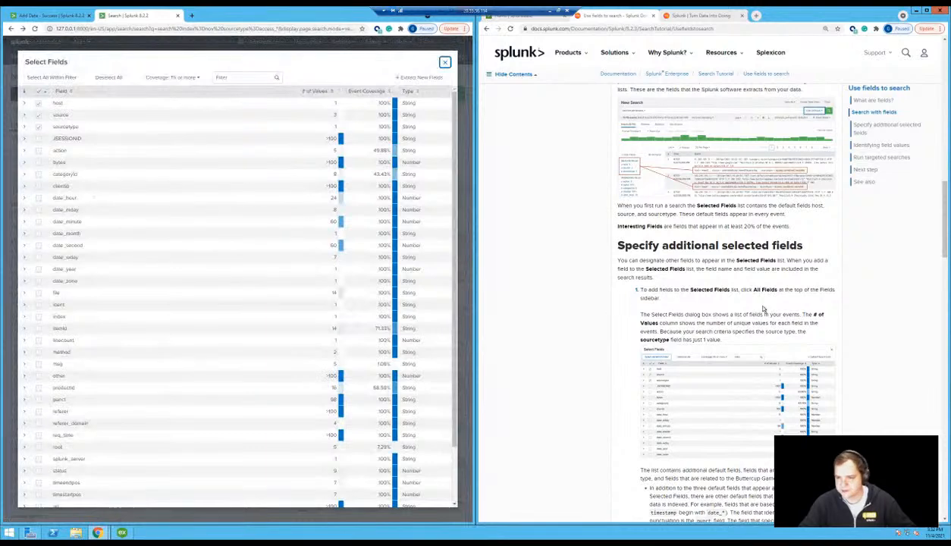
click(445, 63)
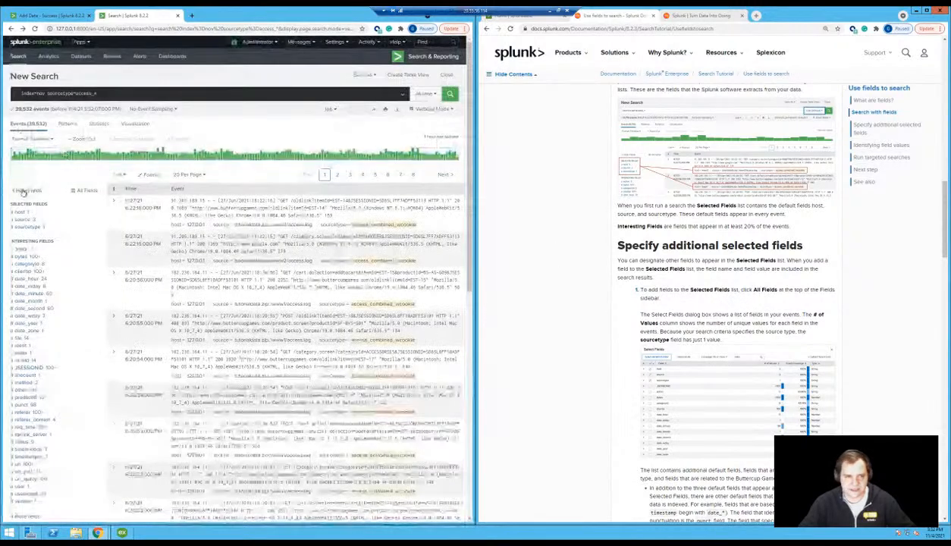
Add the action, categoryId and productId fields to the search's selected fields
click(86, 191)
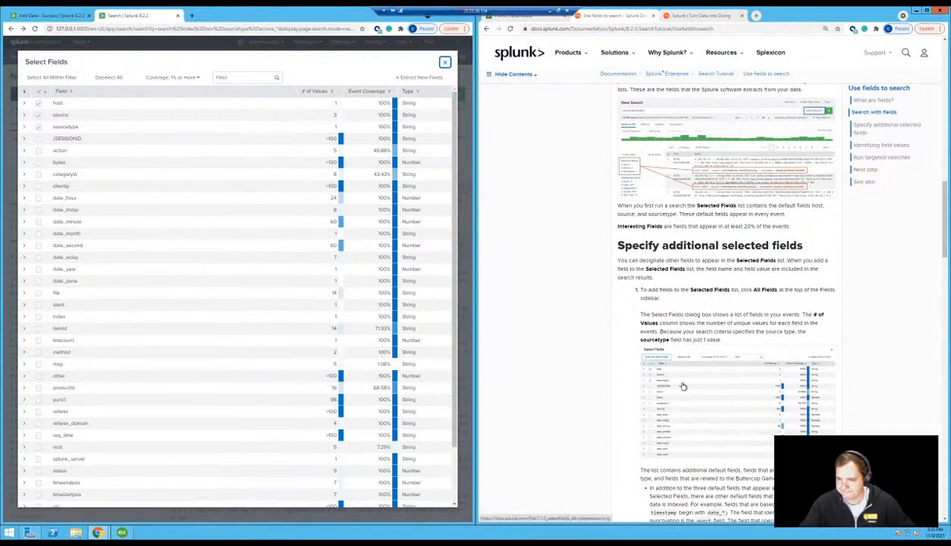
scroll(683, 383, down, 3)
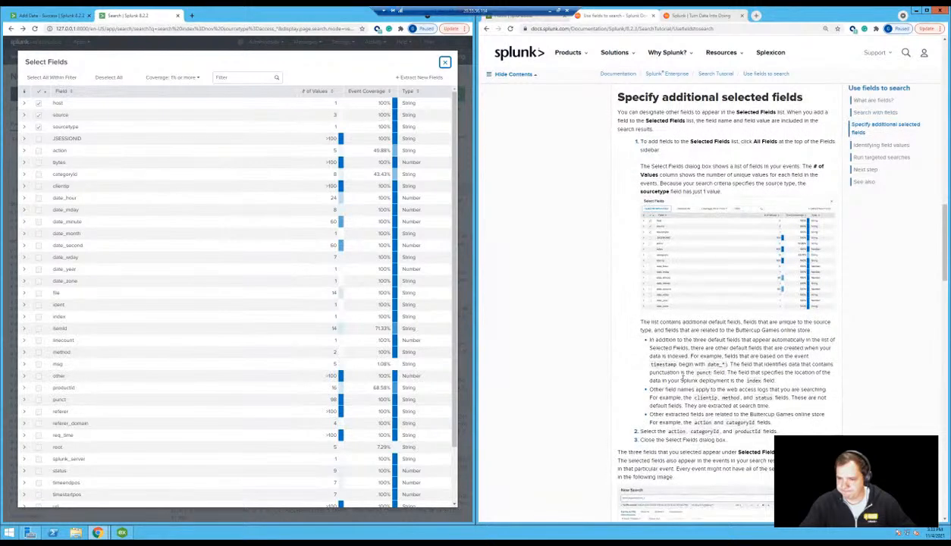
scroll(683, 378, down, 1)
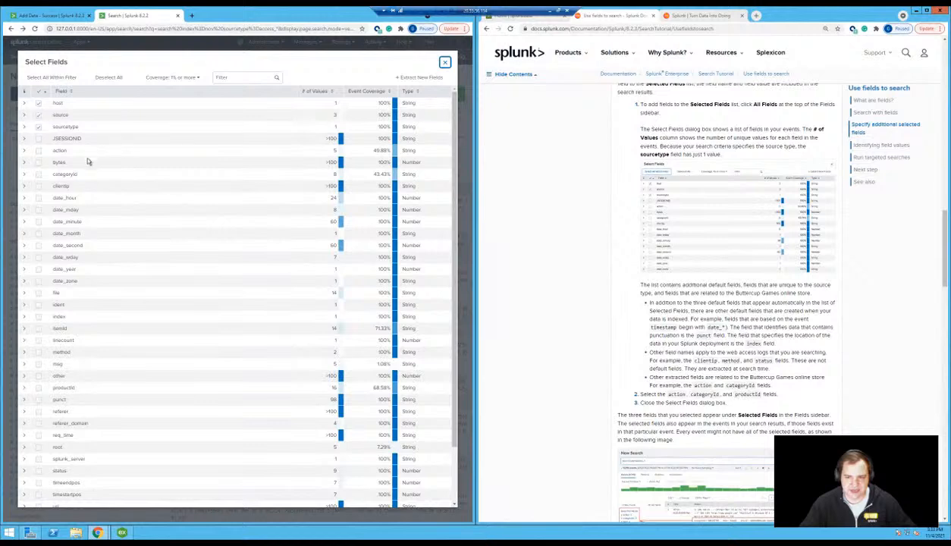
click(39, 150)
click(39, 175)
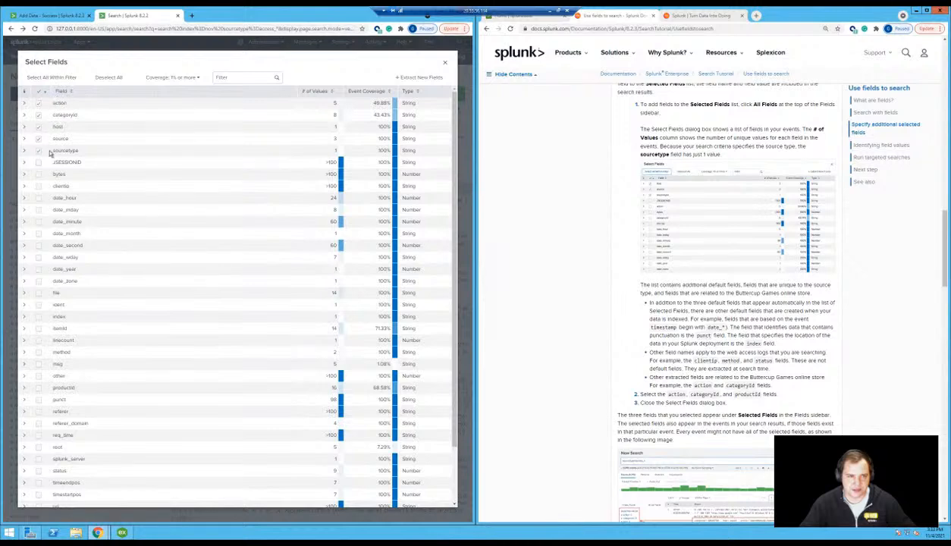
click(38, 389)
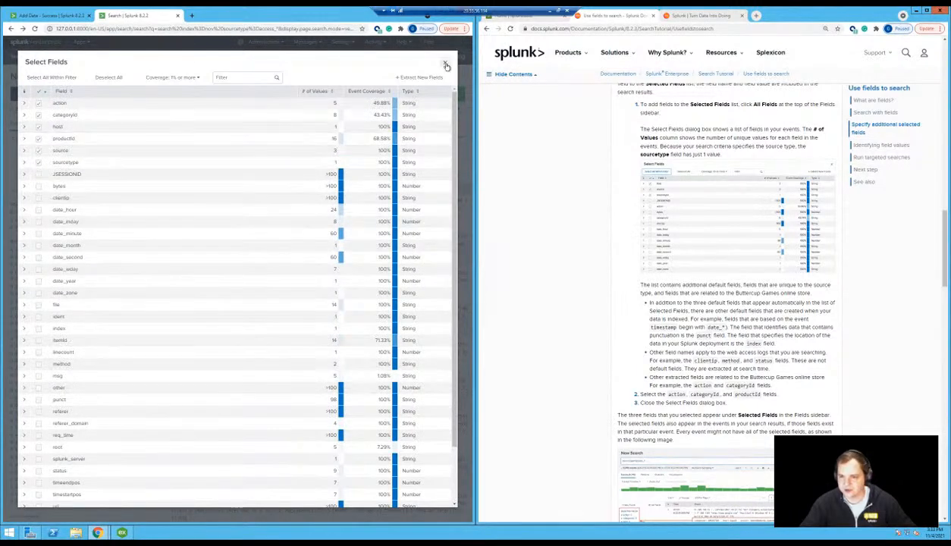
Read the tutorial section on identifying field values and view the value summary of the action field
scroll(704, 408, down, 2)
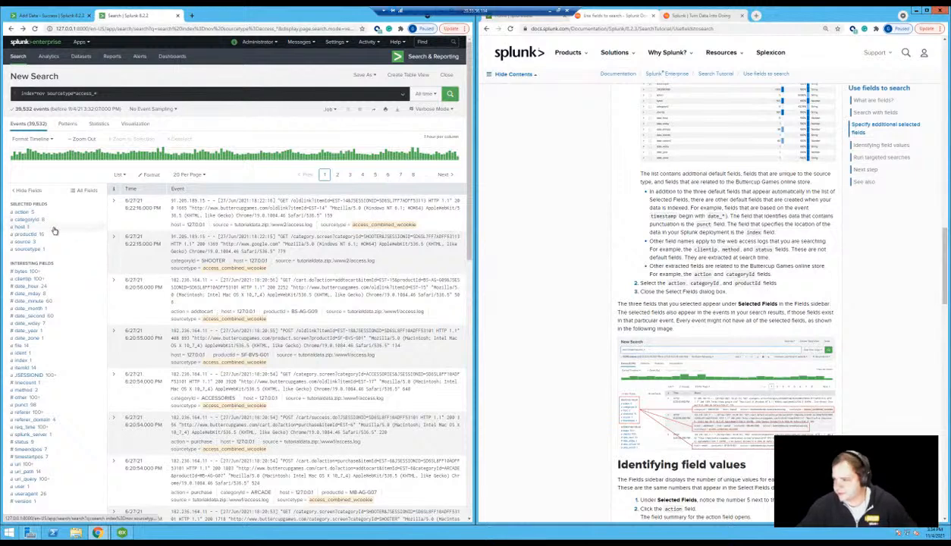
scroll(620, 358, down, 3)
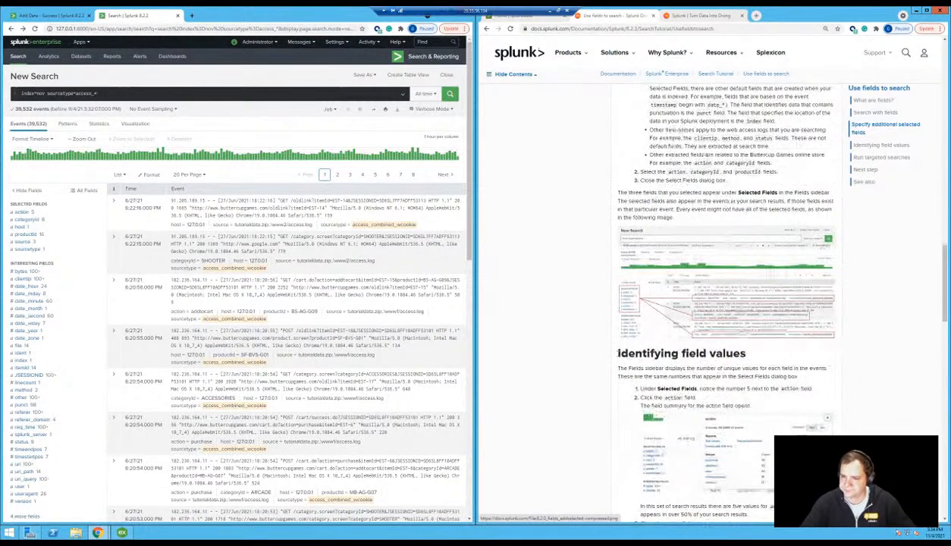
scroll(496, 340, down, 1)
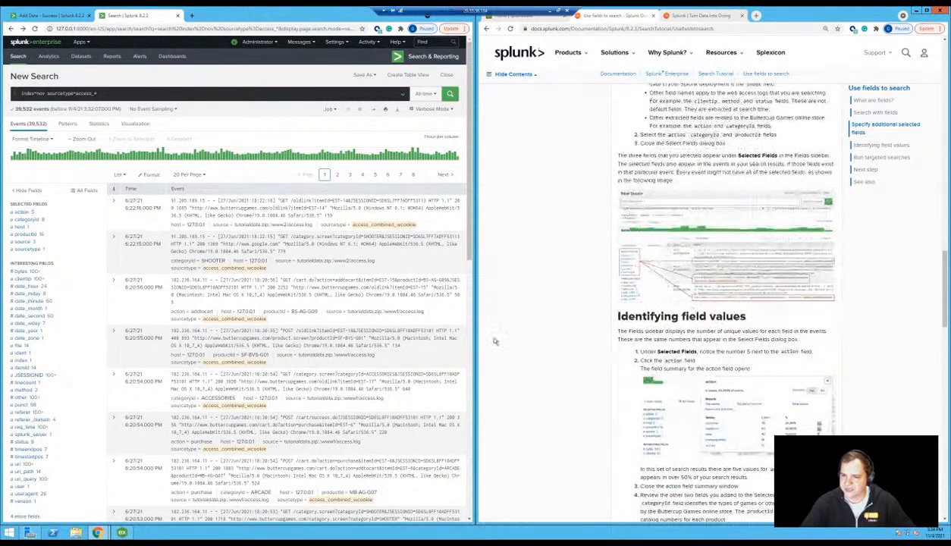
click(21, 214)
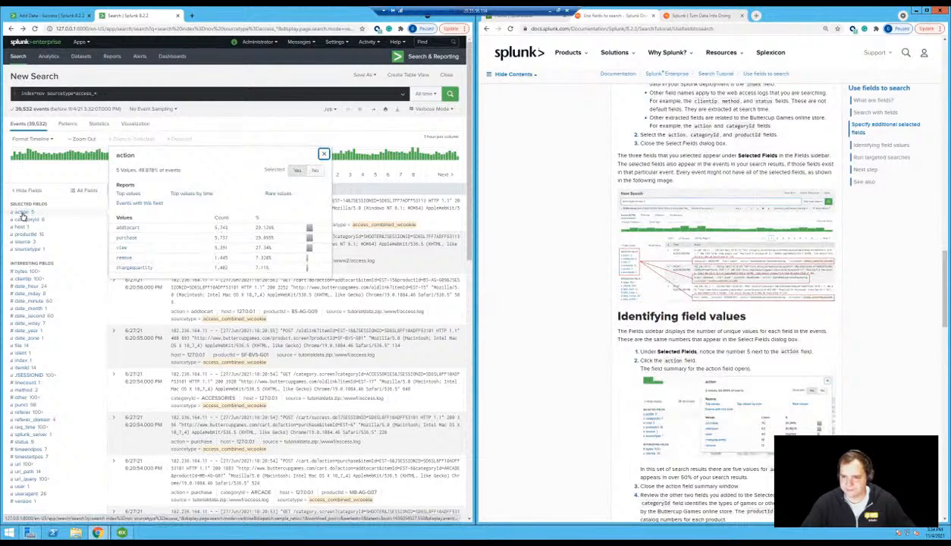
scroll(713, 344, down, 3)
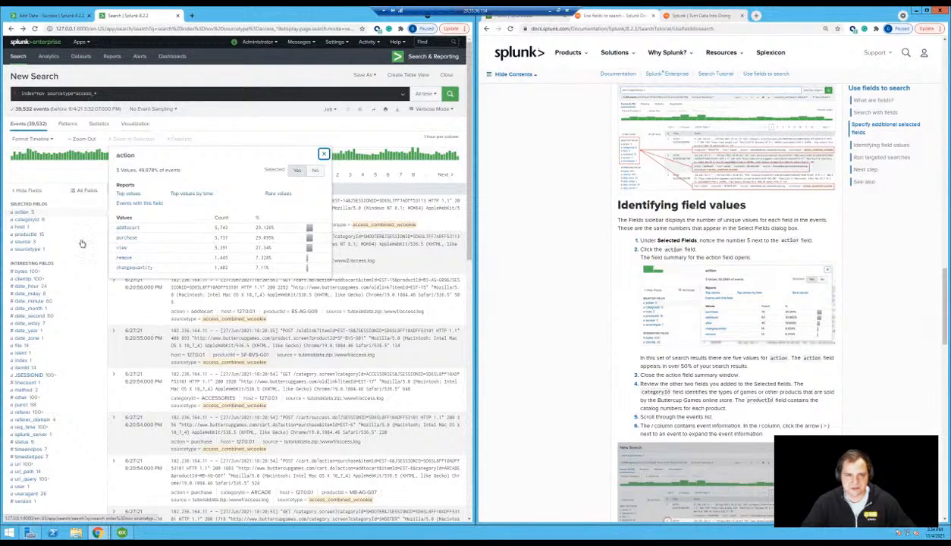
Filter the events to action=purchase, remove that filter and rerun the search for index=nov sourcetype=access_*
click(124, 238)
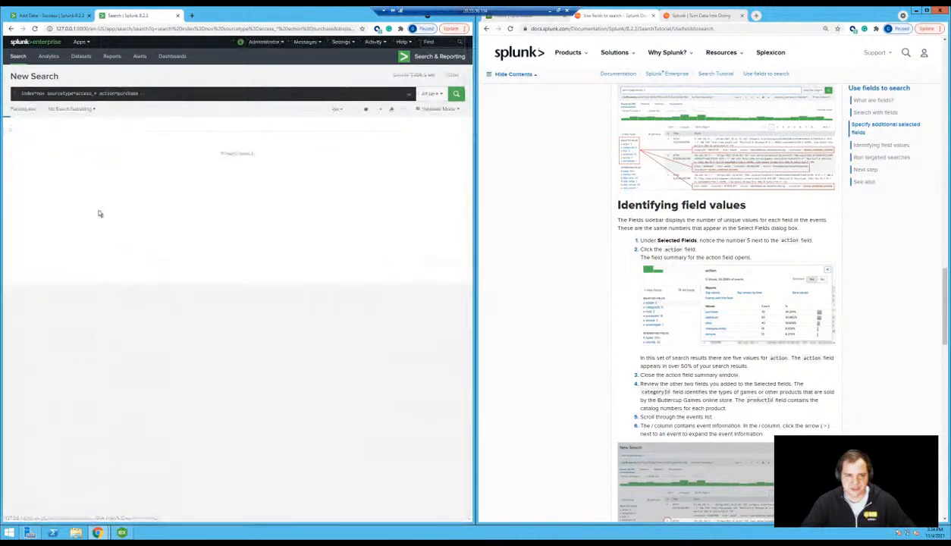
drag(157, 94, 100, 95)
key(BackSpace)
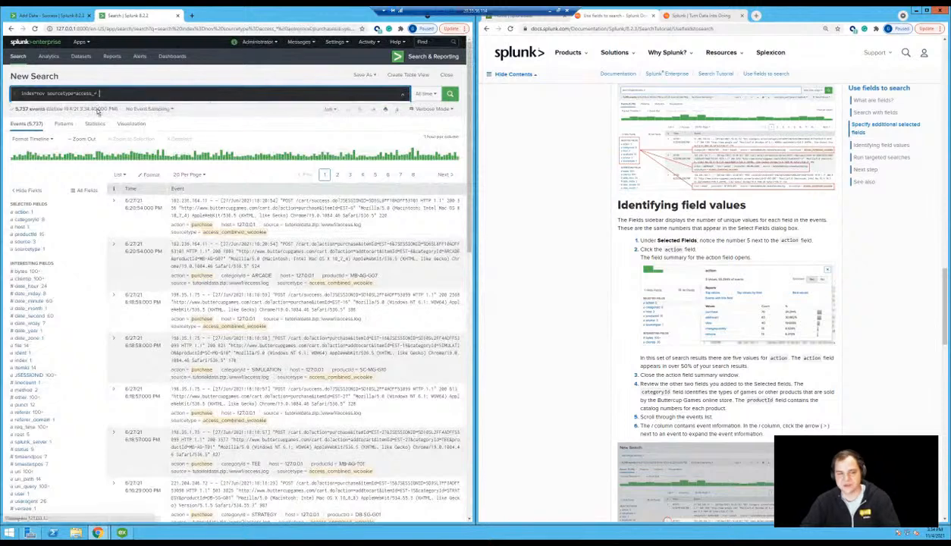
key(Return)
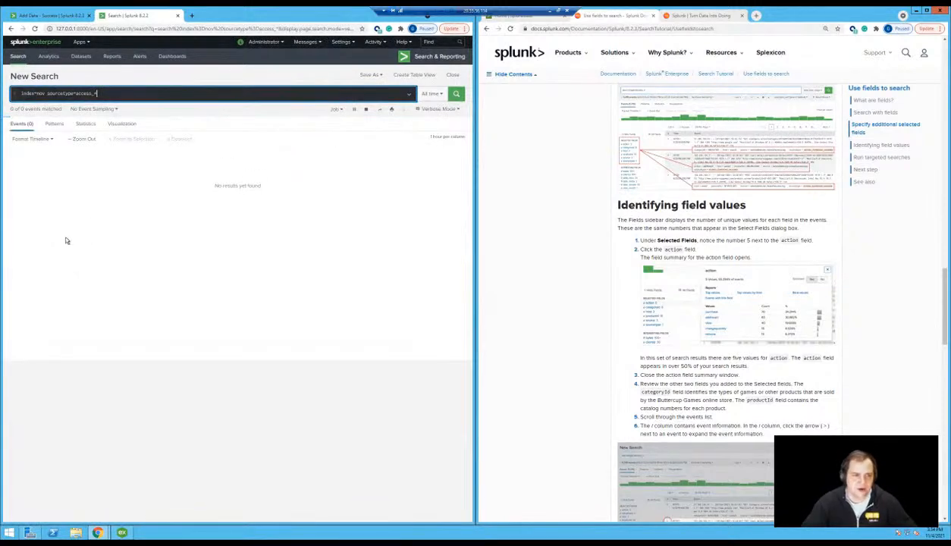
Chart the action field's top values by time, and rerun the search without the timechart command
click(21, 211)
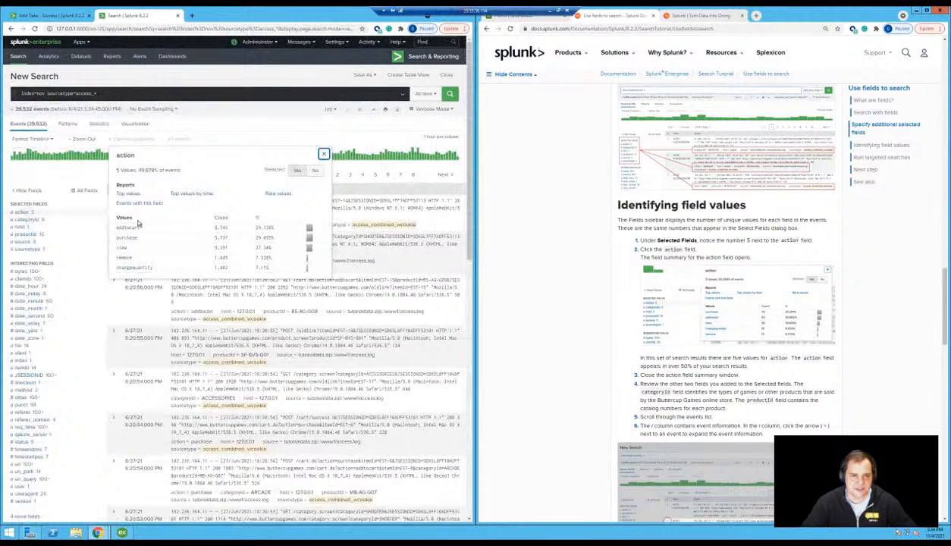
click(182, 194)
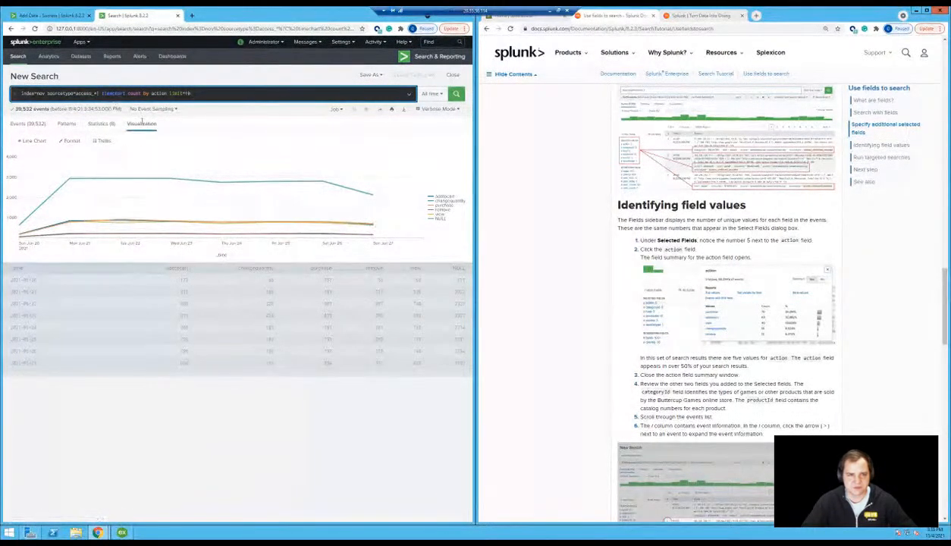
double_click(107, 94)
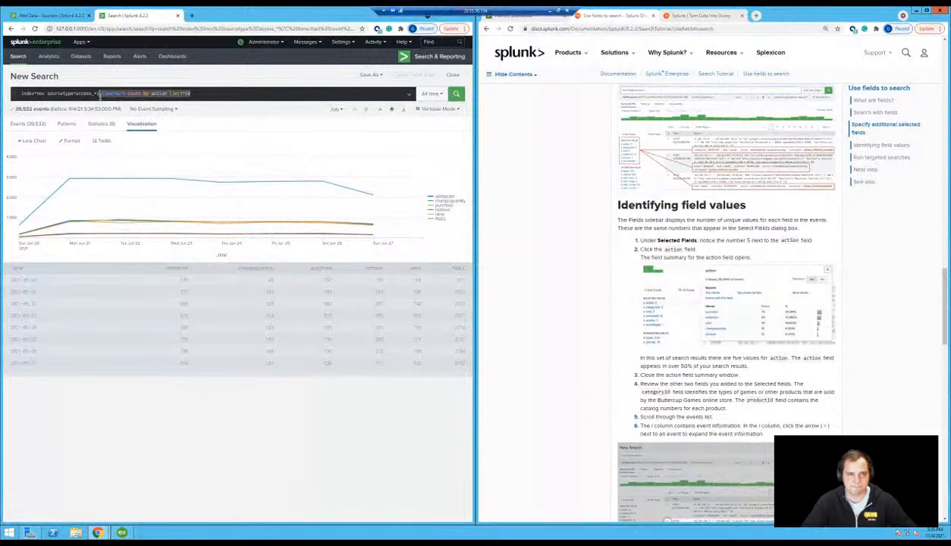
click(97, 94)
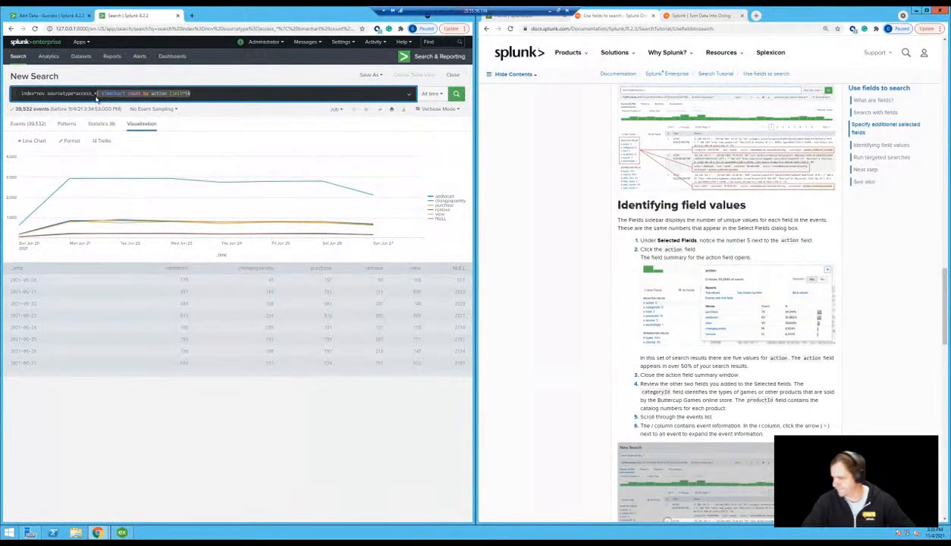
key(BackSpace)
key(Return)
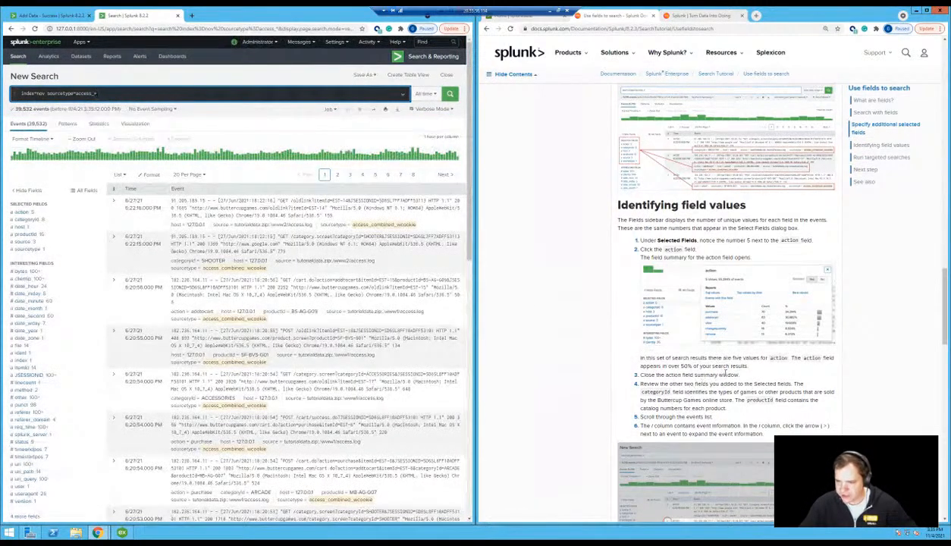
Review the value summaries of the selected fields action, categoryId and productId, closing each one
scroll(798, 372, down, 1)
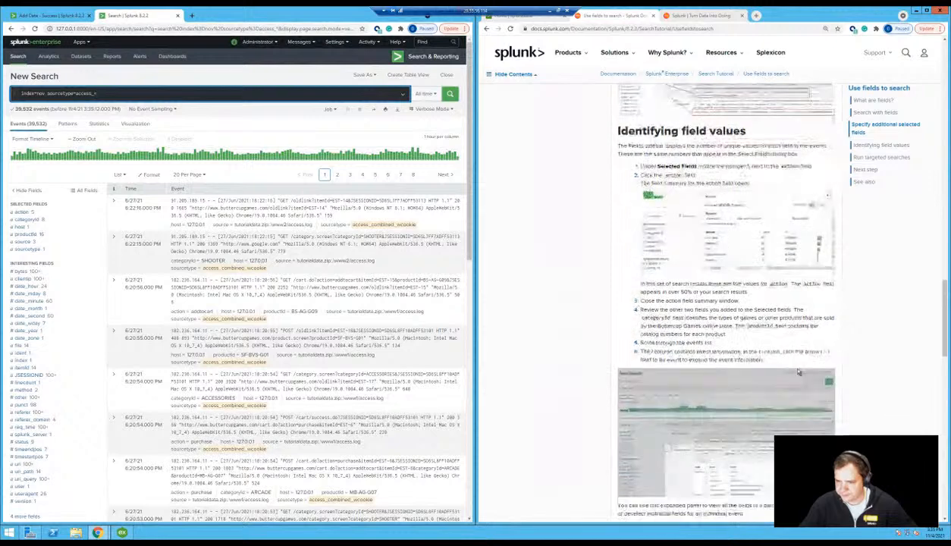
click(23, 213)
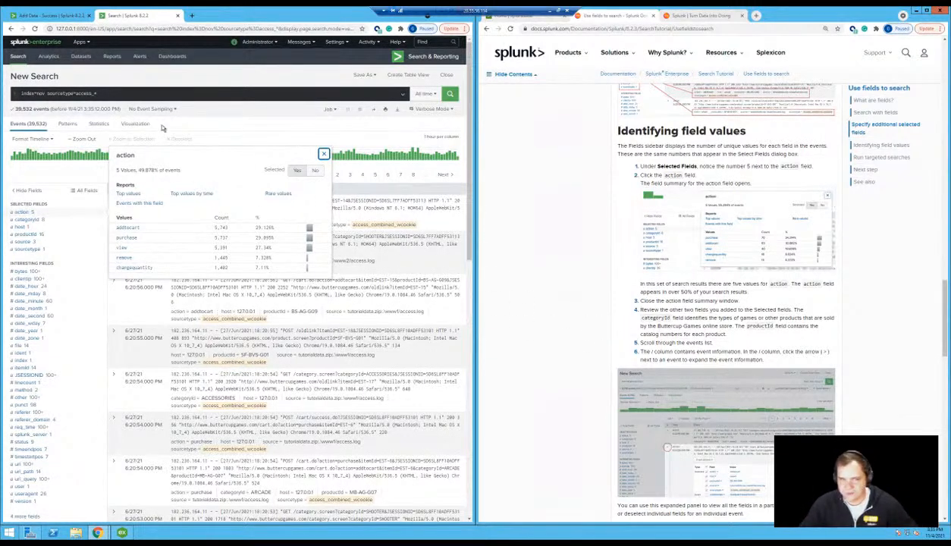
click(324, 154)
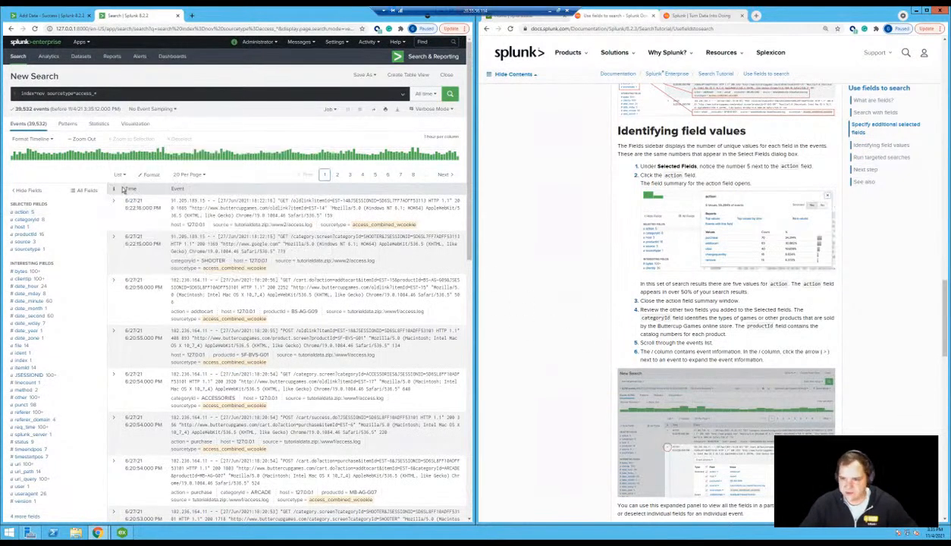
click(28, 220)
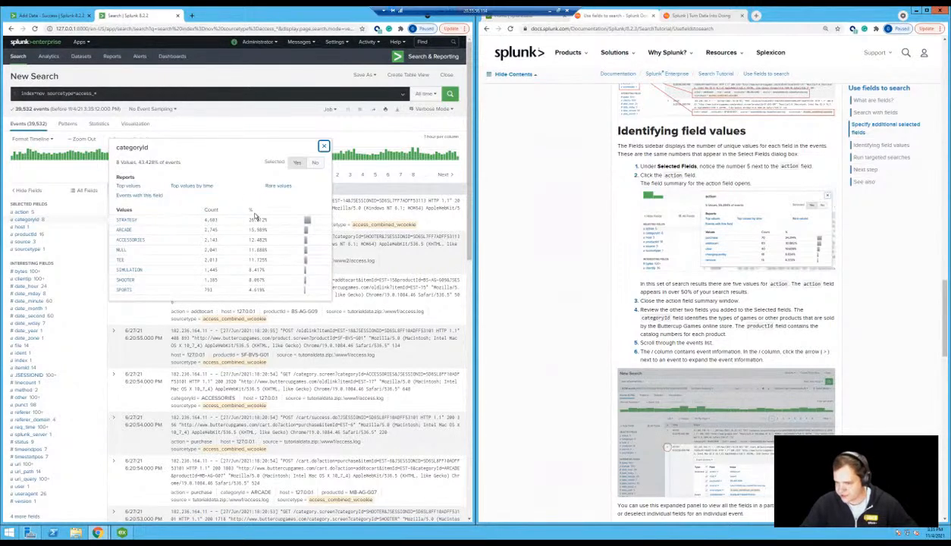
click(324, 146)
click(61, 235)
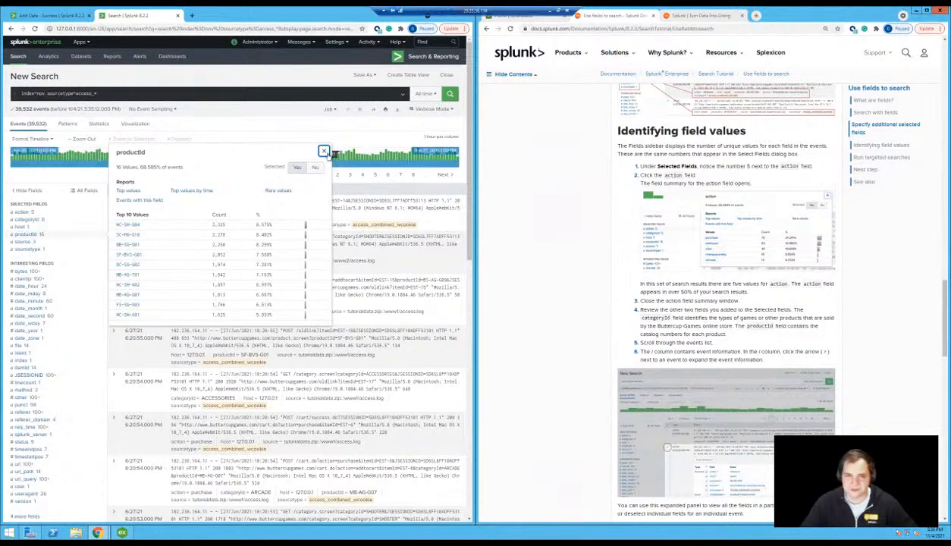
click(324, 150)
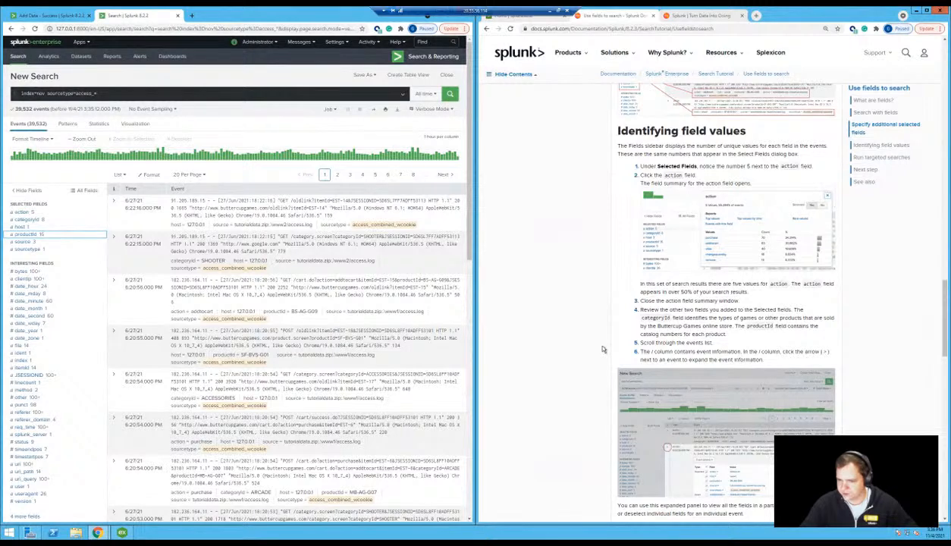
Expand the first event in the results to view all of its fields and values
scroll(603, 350, down, 3)
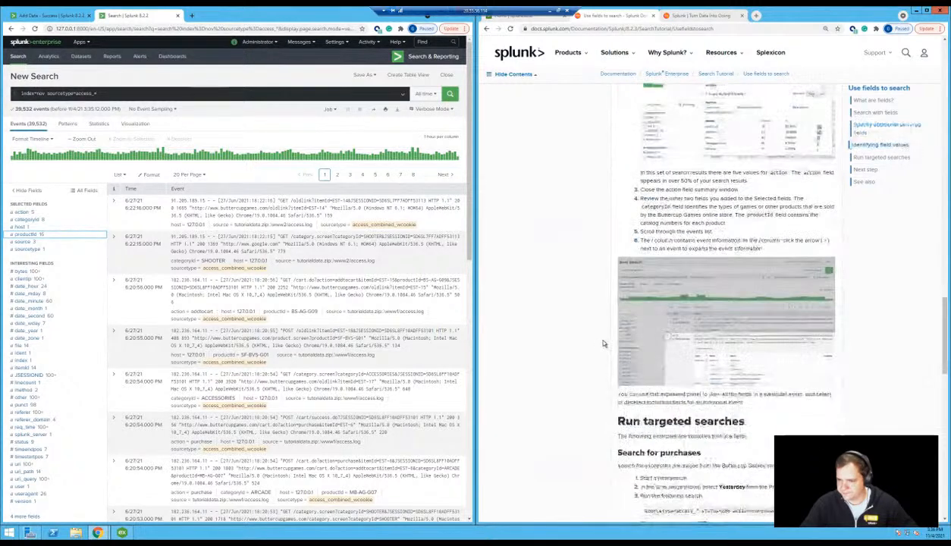
click(114, 201)
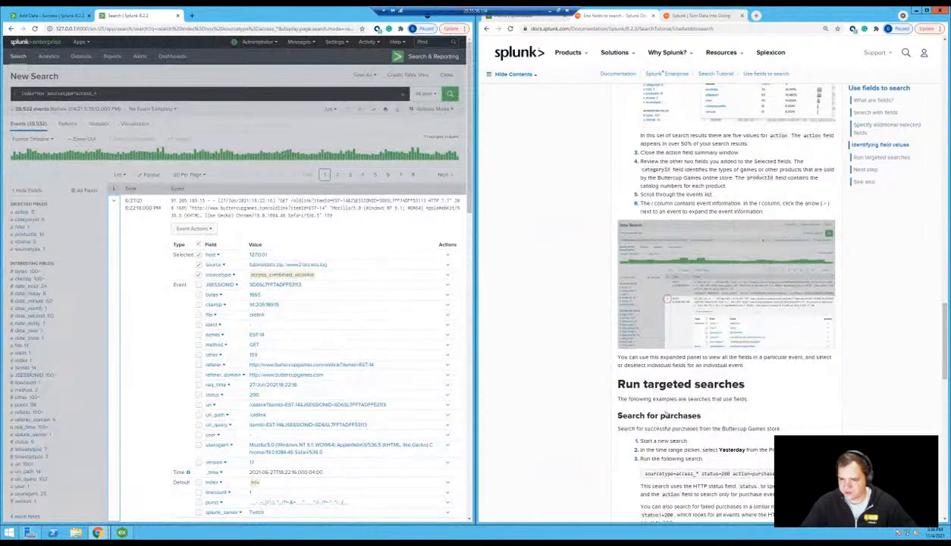
Copy the tutorial's successful-purchases query and run it as index=nov sourcetype=access_* status=200 action=purchase
scroll(652, 406, down, 3)
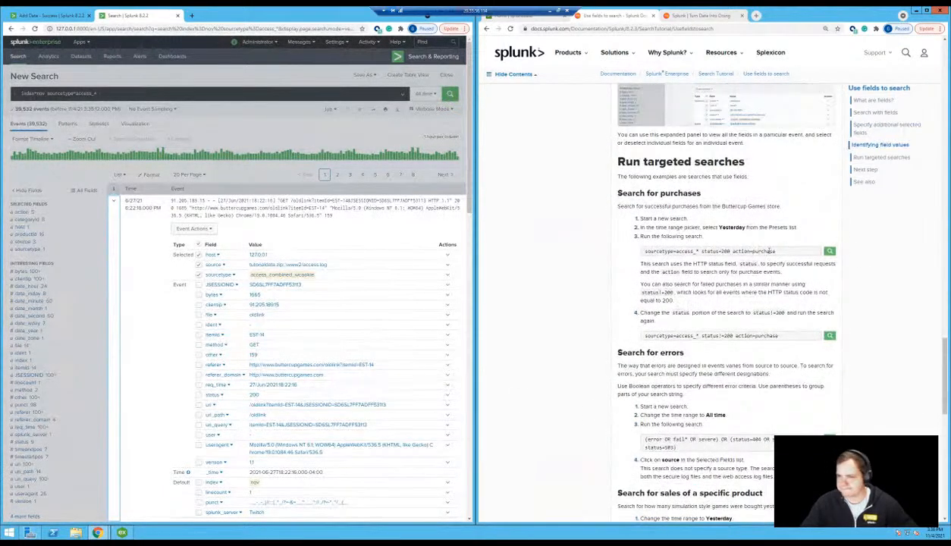
drag(777, 251, 639, 256)
key(ctrl+c)
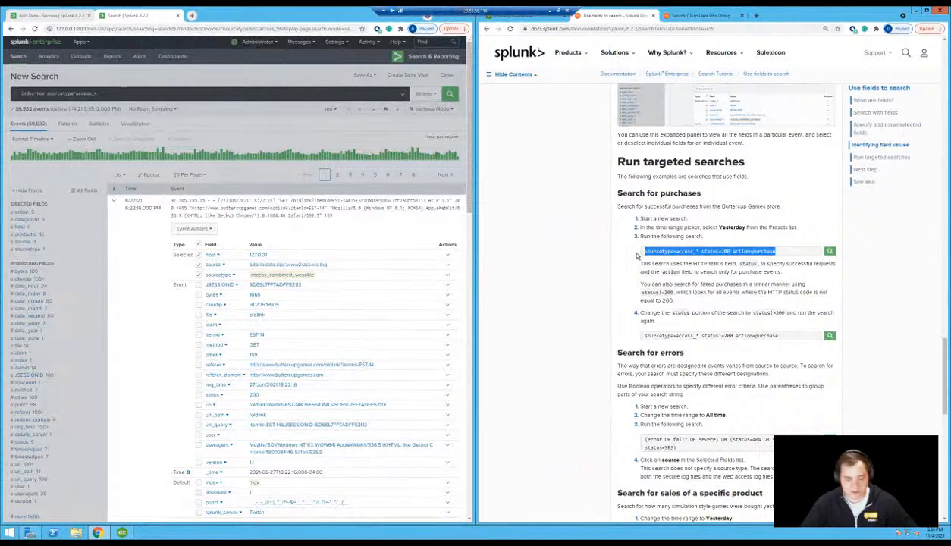
click(100, 94)
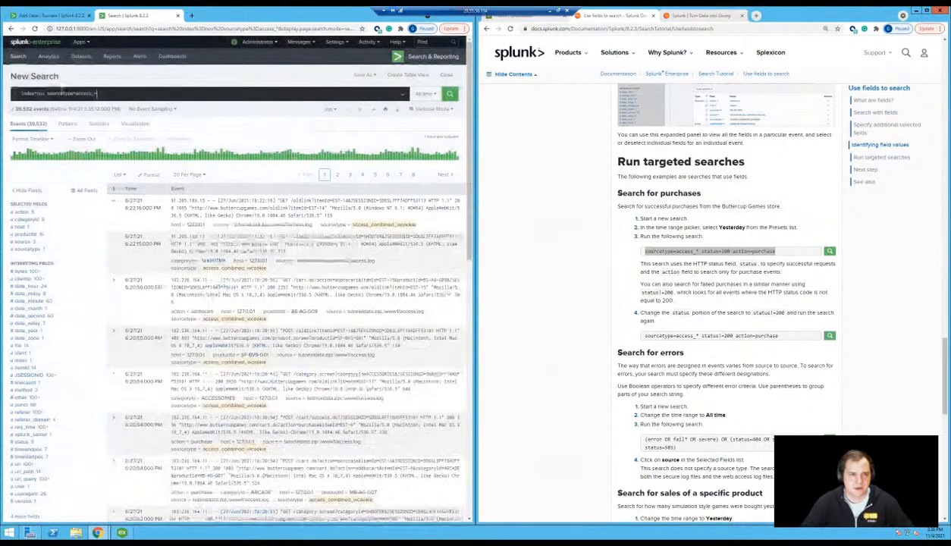
drag(98, 93, 50, 92)
key(ctrl+v)
key(Return)
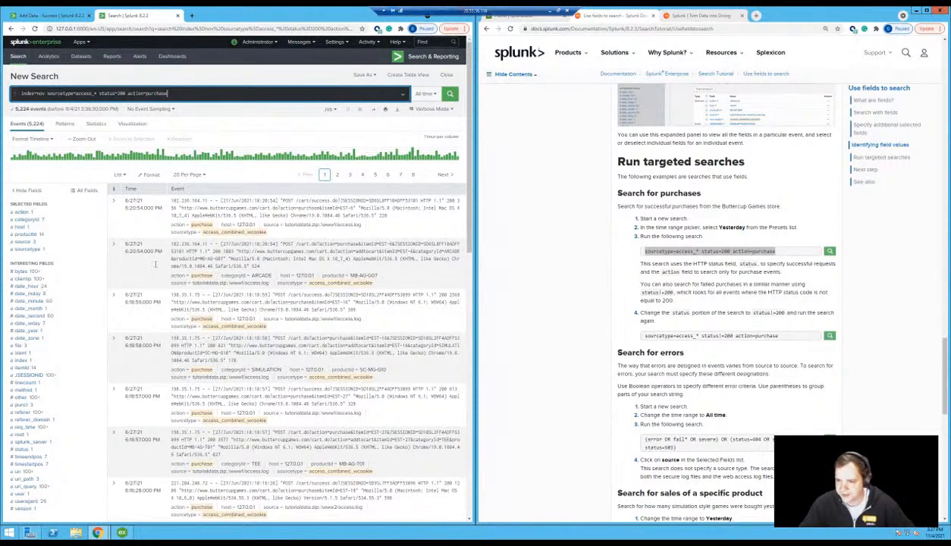
Change the status condition to status!=200 and rerun the search for failed purchases
click(117, 93)
text(!)
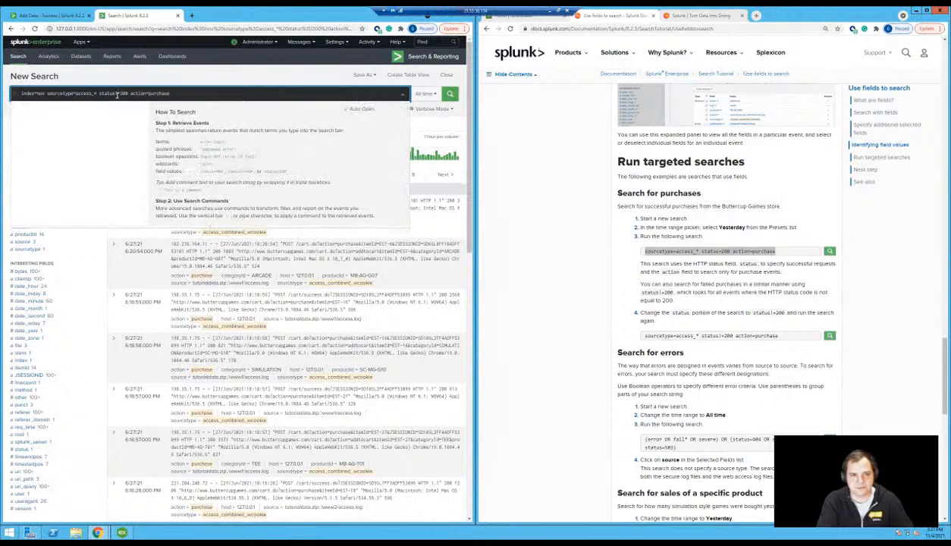
key(Return)
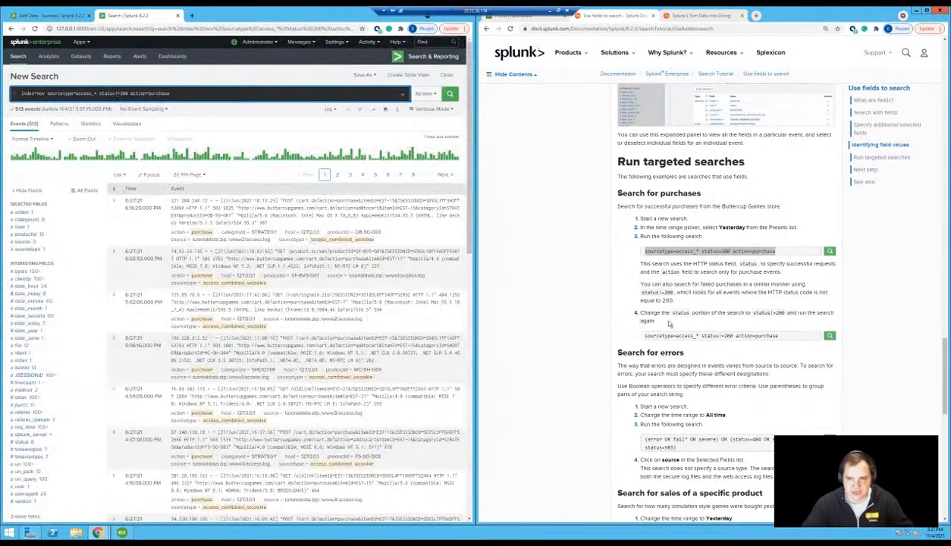
Copy the tutorial's error query and paste it over everything after index=nov in the search
scroll(677, 323, down, 2)
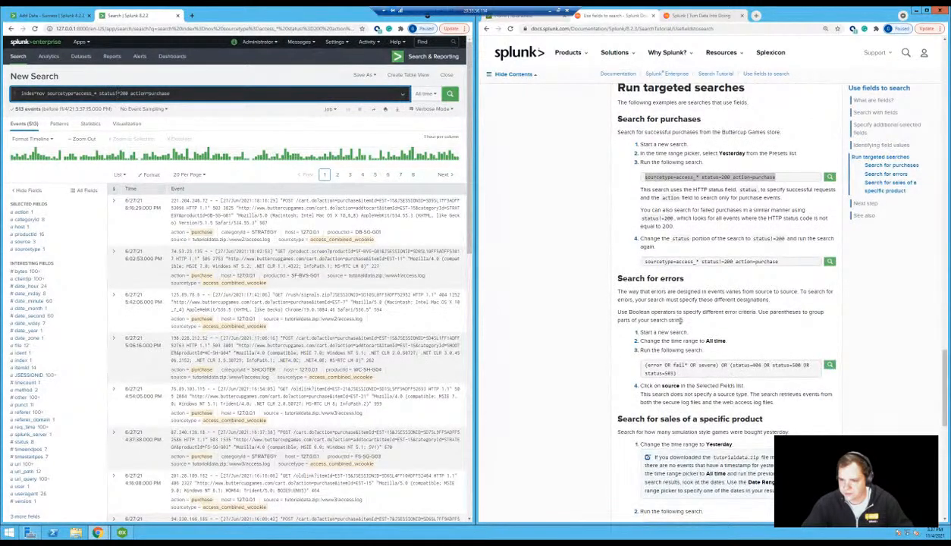
scroll(682, 320, down, 1)
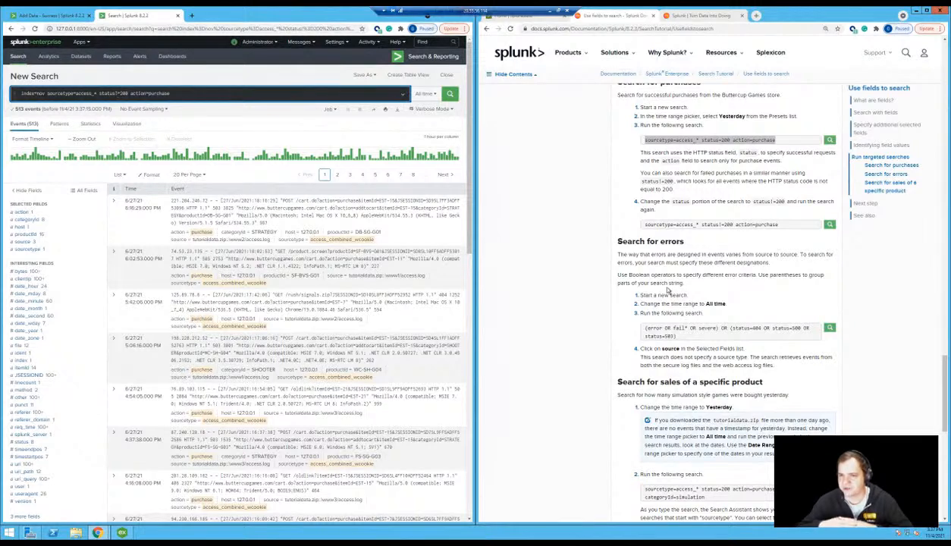
click(683, 339)
drag(683, 338, 621, 325)
key(ctrl+c)
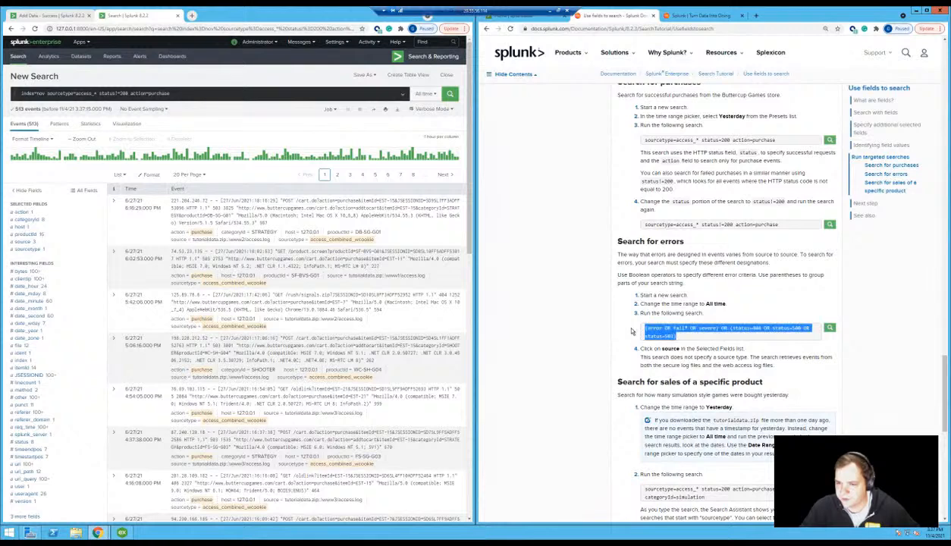
click(182, 95)
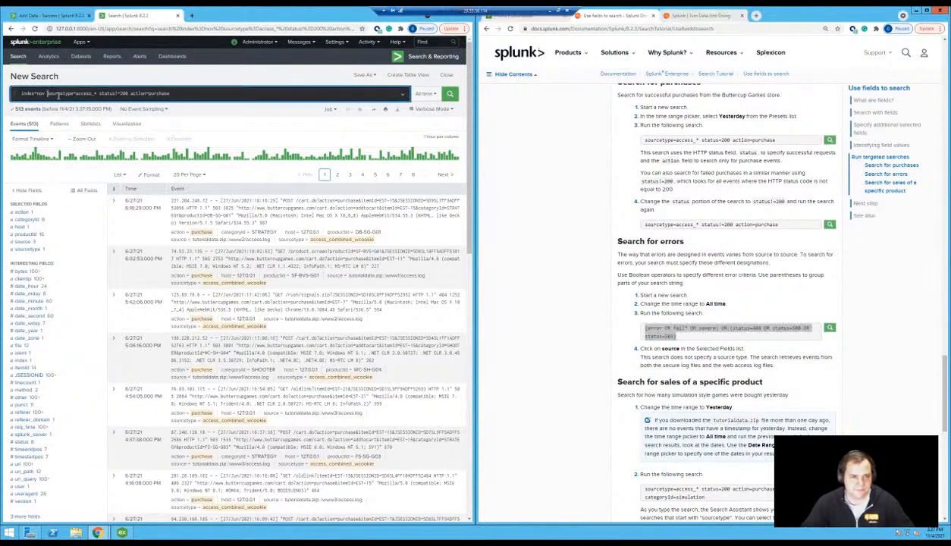
drag(171, 94, 46, 97)
key(ctrl+v)
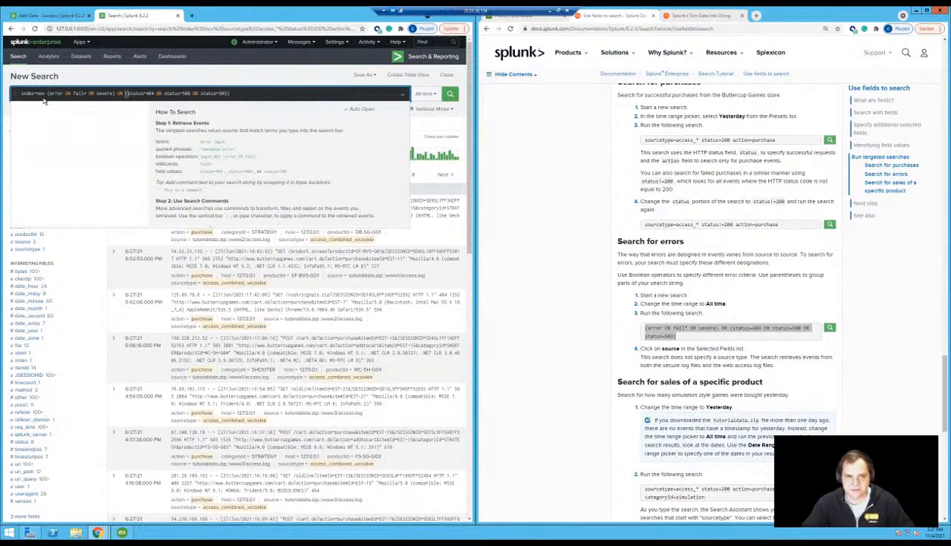
Enclose both OR groups of the error query in one outer pair of parentheses
click(47, 93)
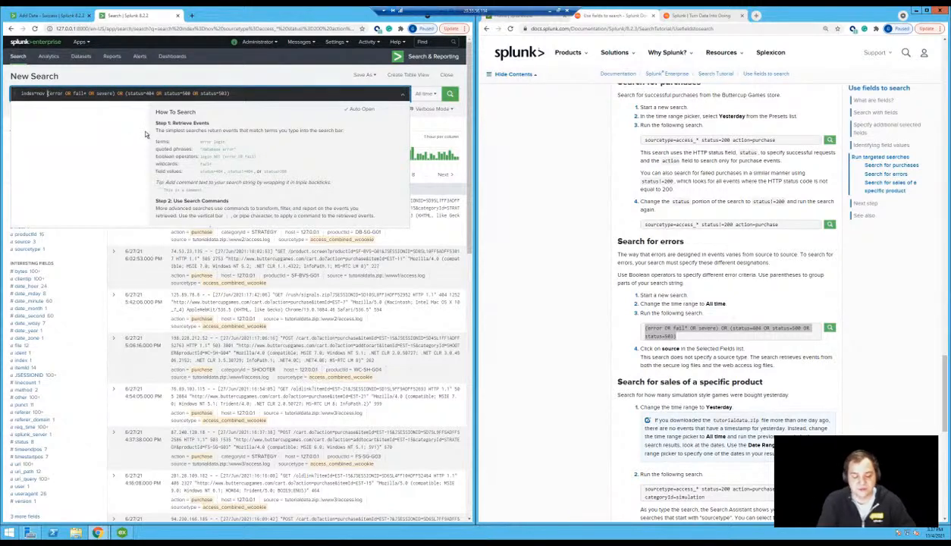
text(()
key(End)
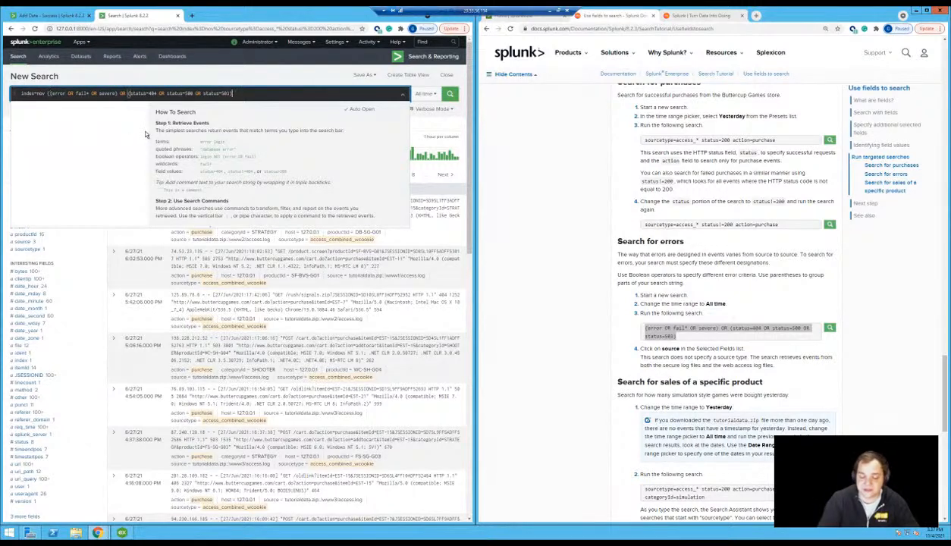
text())
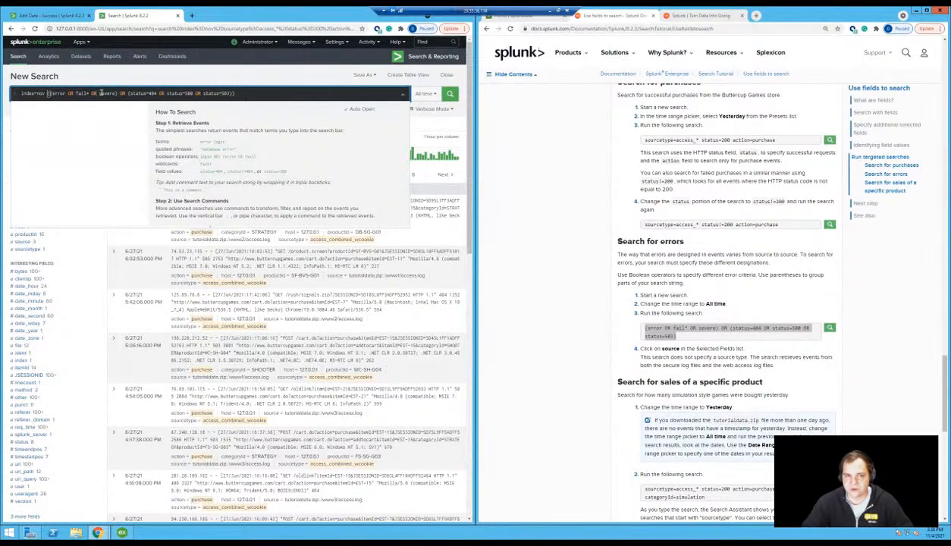
click(53, 93)
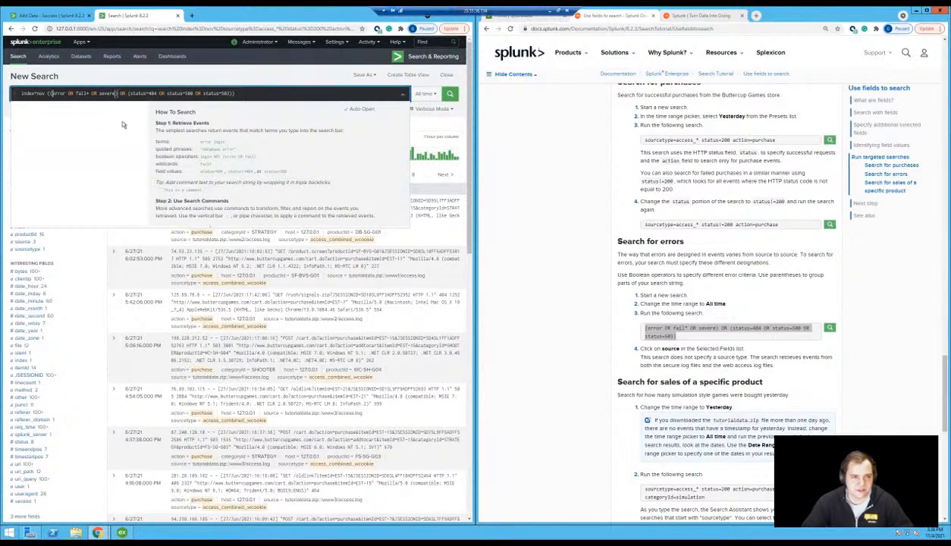
key(BackSpace)
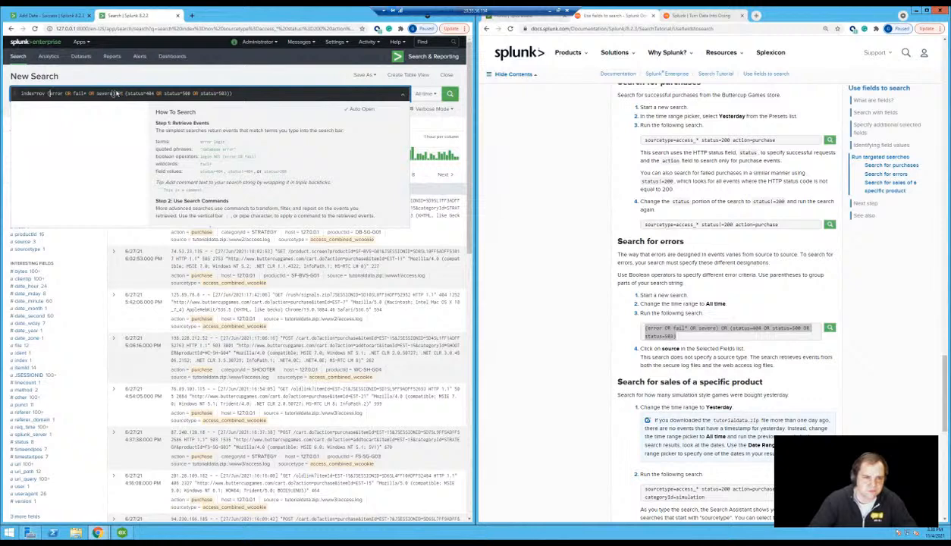
click(116, 93)
key(BackSpace)
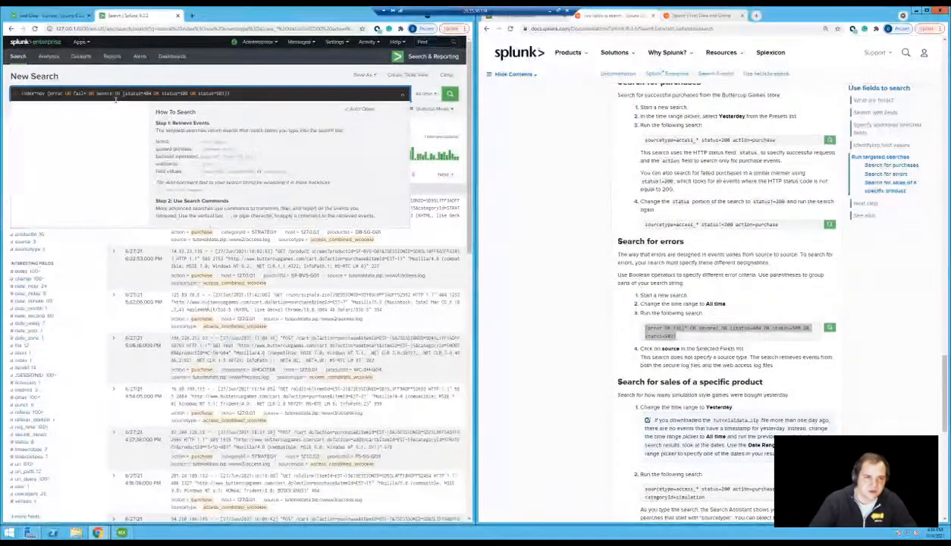
key(ctrl+z)
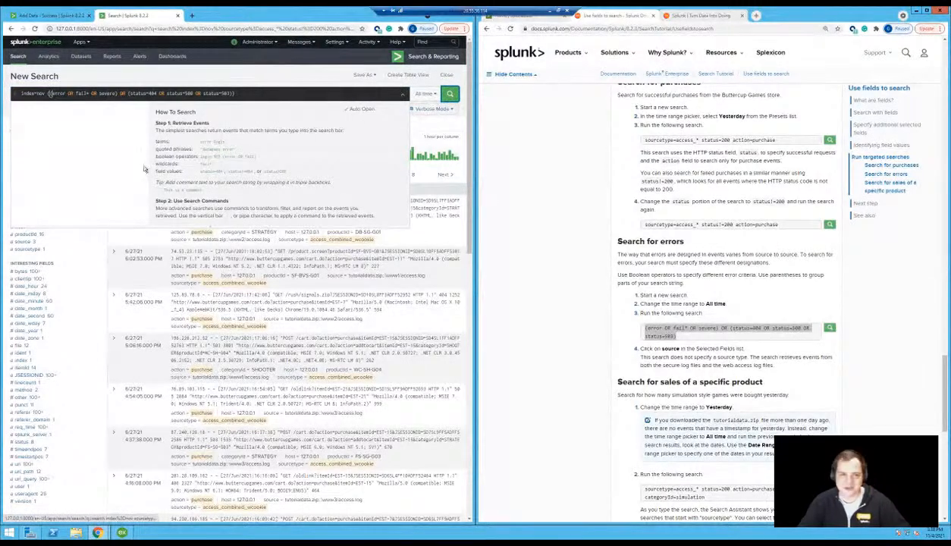
Run the error search index=nov ((error OR fail* OR severe) OR (status=404 OR status=500 OR status=503)) and review the source field's values
click(450, 94)
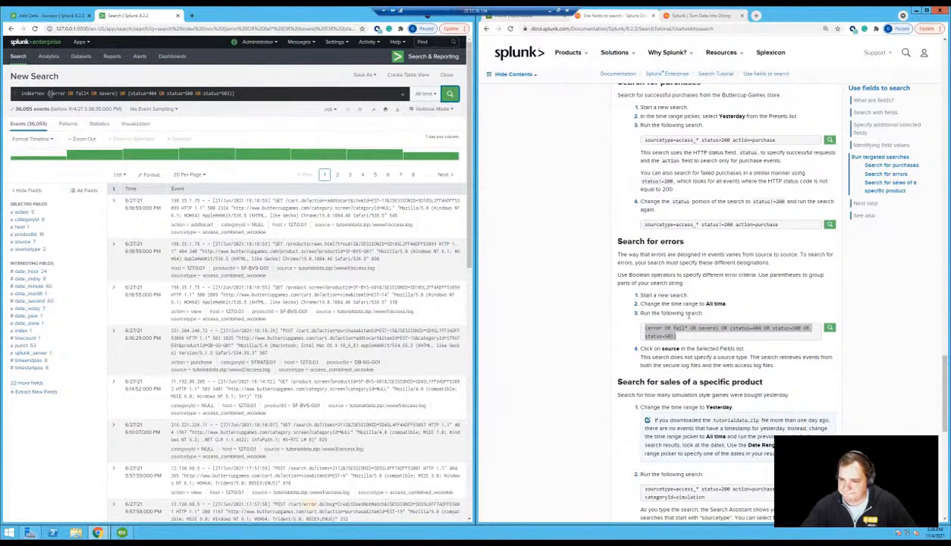
scroll(699, 365, down, 2)
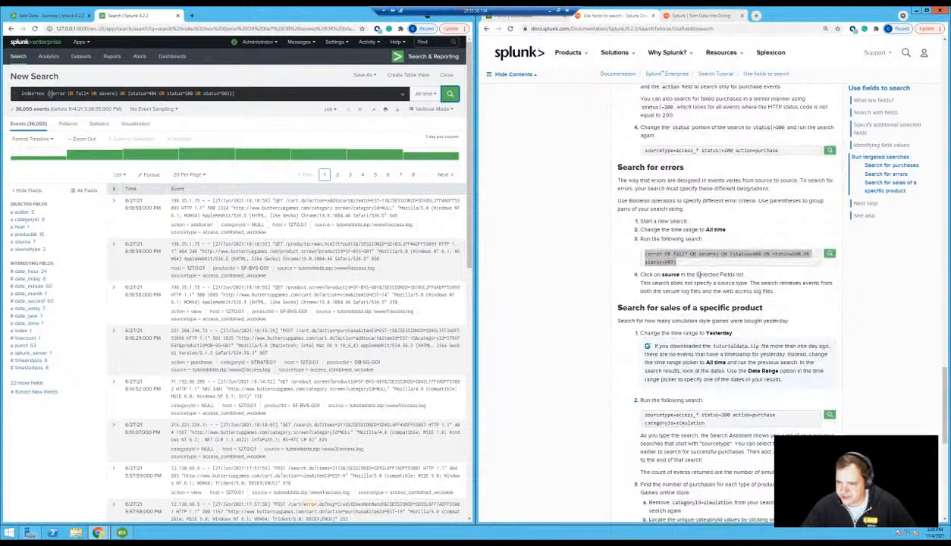
click(23, 242)
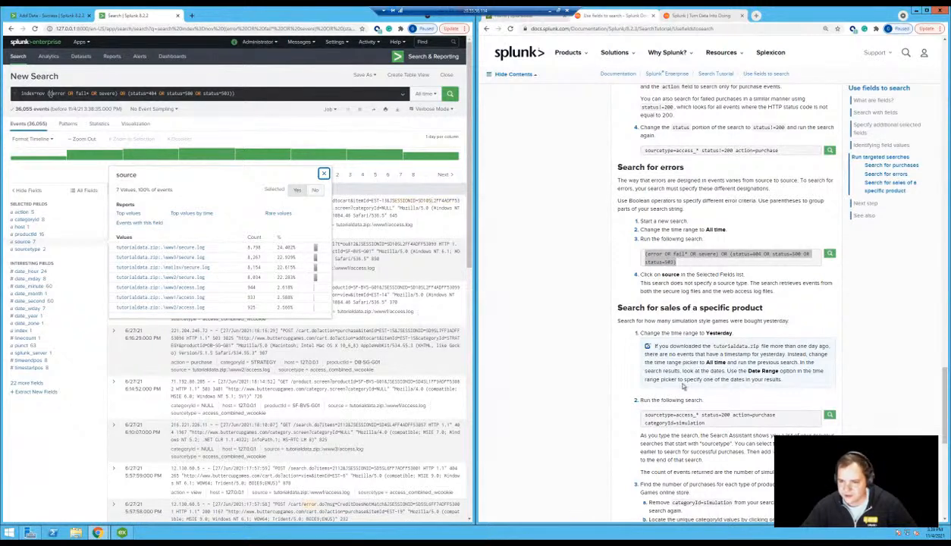
scroll(683, 386, down, 1)
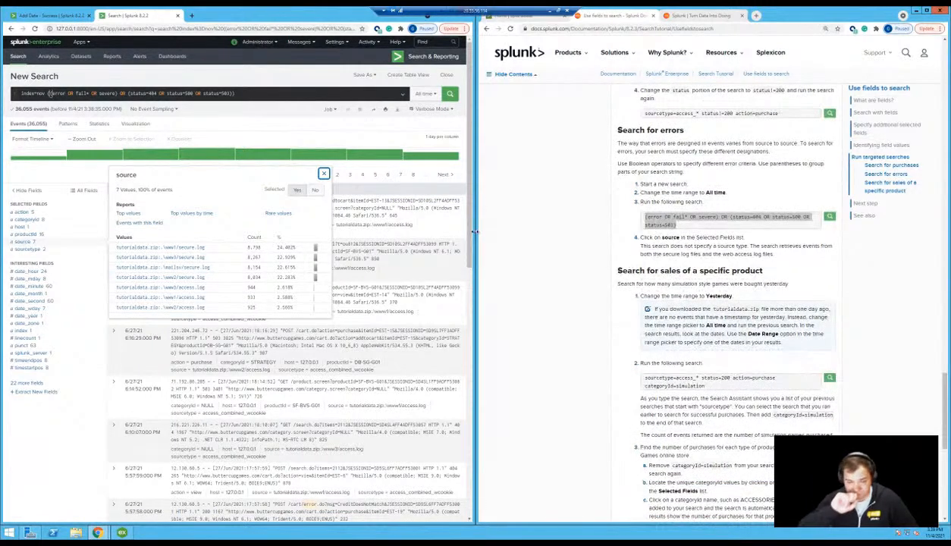
click(274, 76)
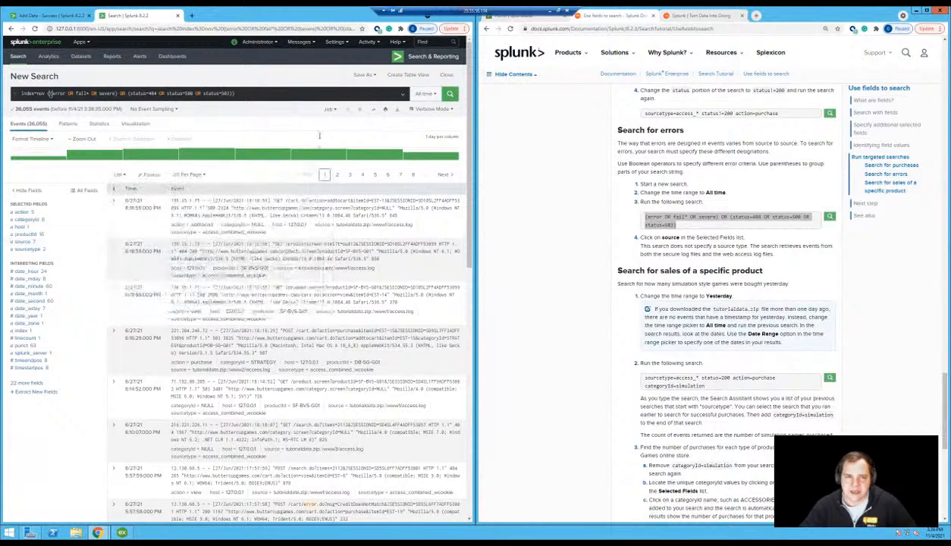
Try the error search with the Yesterday time range and return the range to All time
click(425, 94)
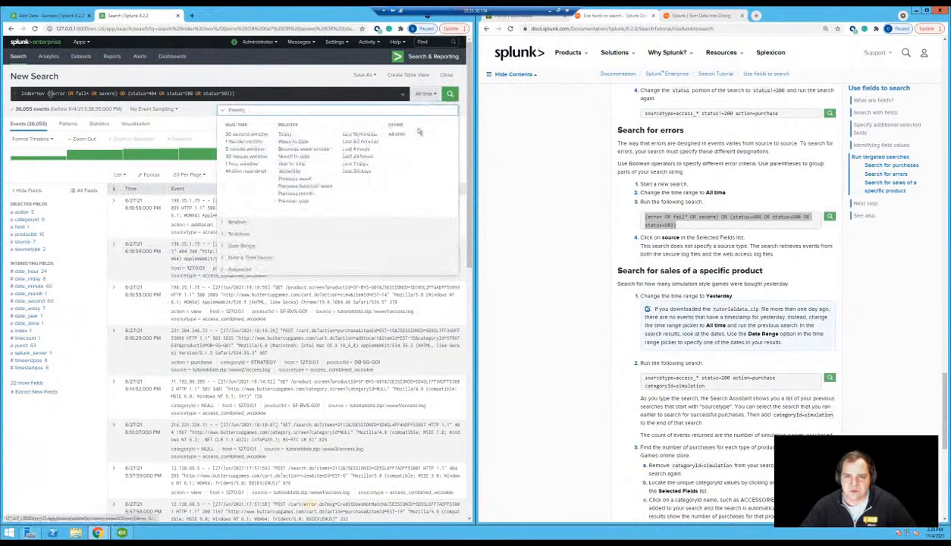
click(291, 173)
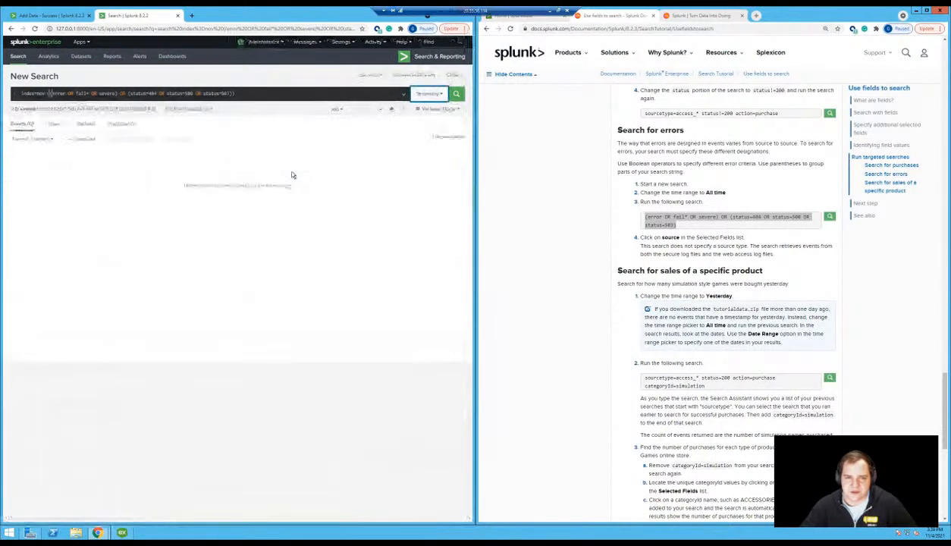
click(429, 94)
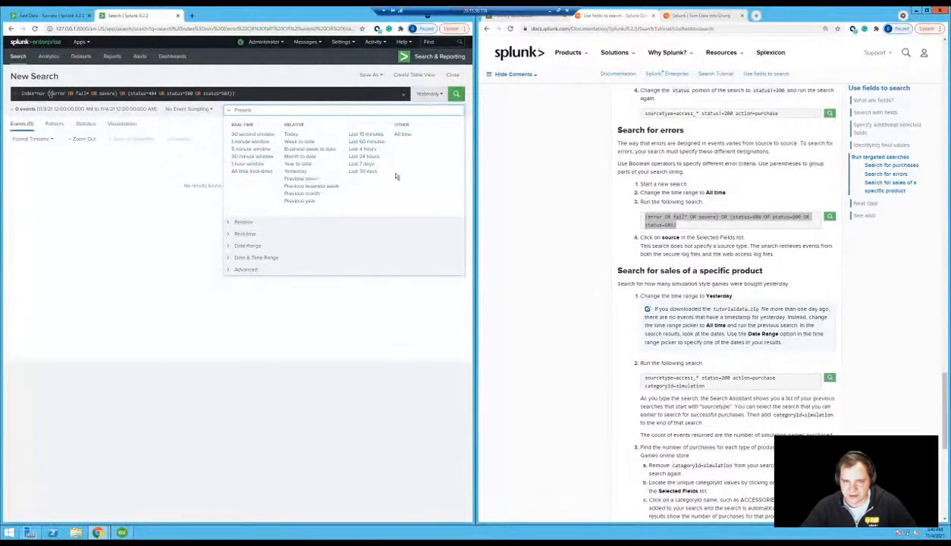
click(403, 135)
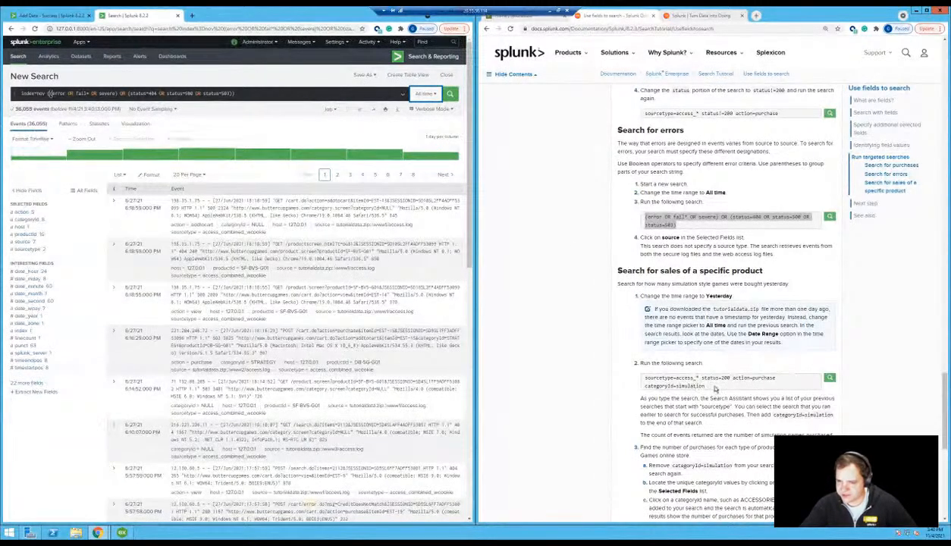
Copy the tutorial's product sales query and run it as index=nov sourcetype=access_* status=200 action=purchase categoryId=simulation
scroll(715, 389, down, 1)
drag(704, 348, 639, 338)
key(ctrl+c)
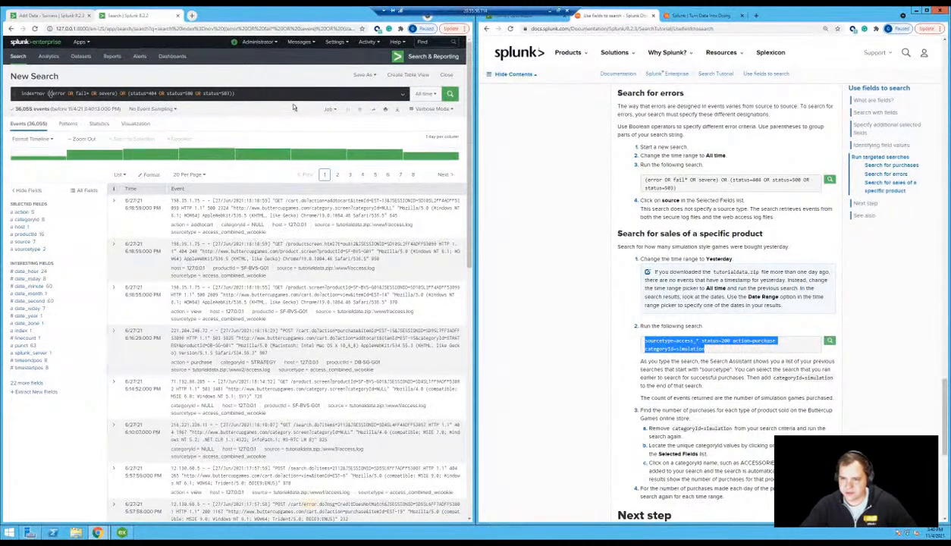
drag(253, 94, 47, 94)
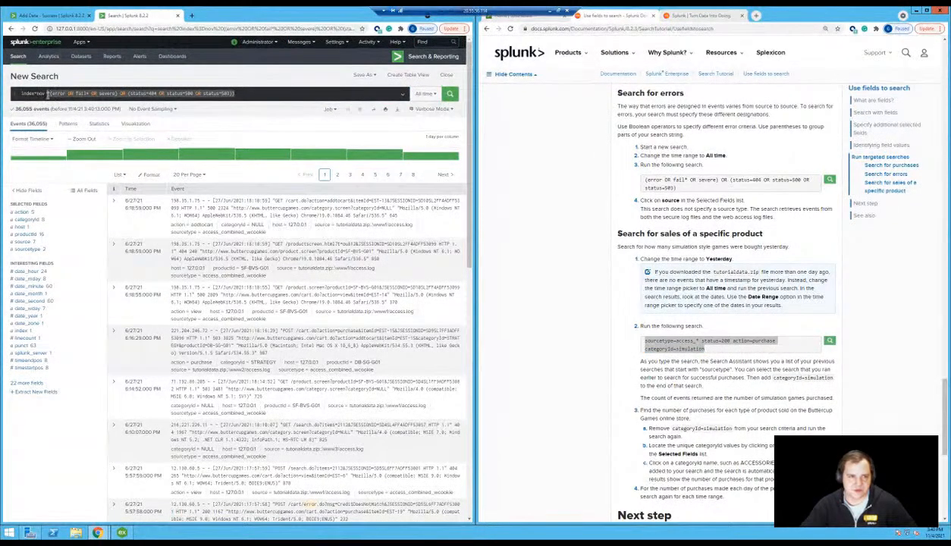
key(ctrl+v)
key(Return)
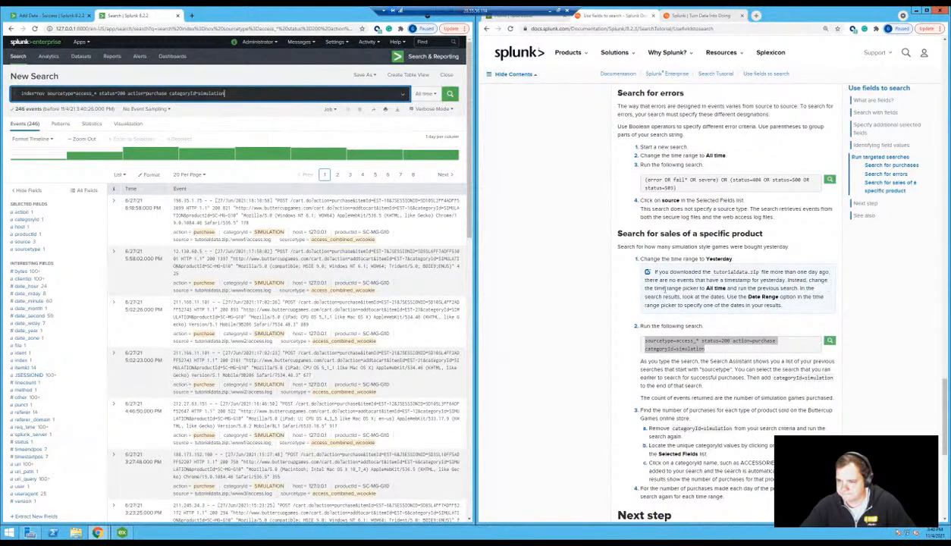
Rebuild the search from a suggested previous search and run it as index=nov sourcetype=access_* action=purchase categoryId=simulation
scroll(726, 296, down, 2)
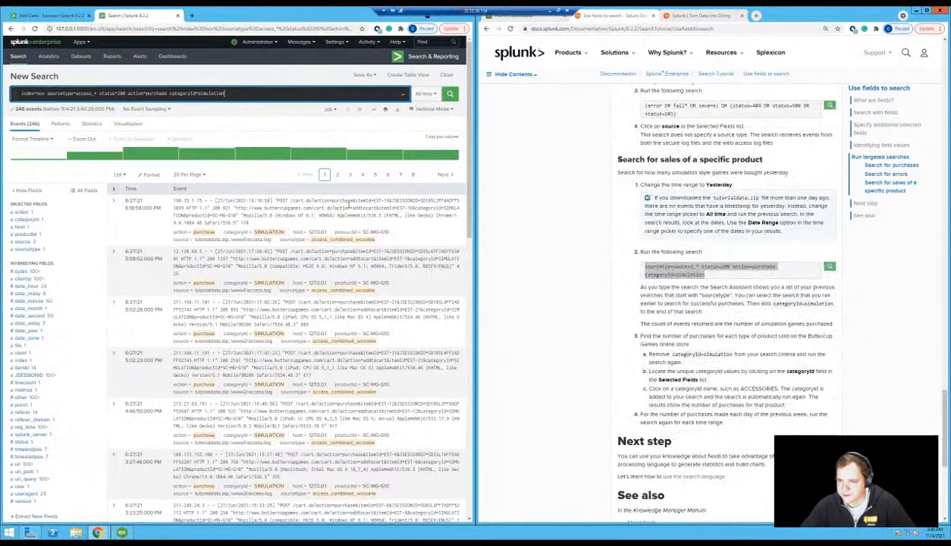
drag(225, 93, 47, 94)
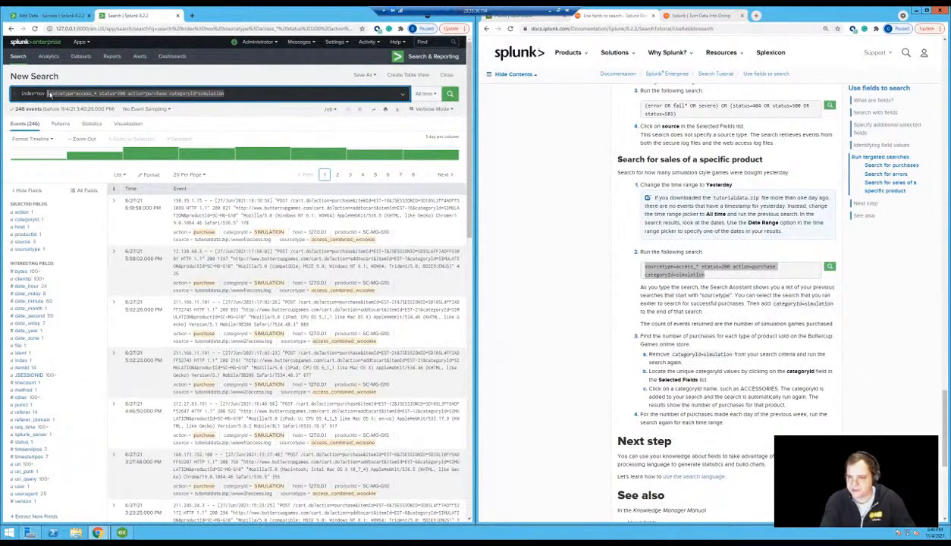
text(sourcetype=)
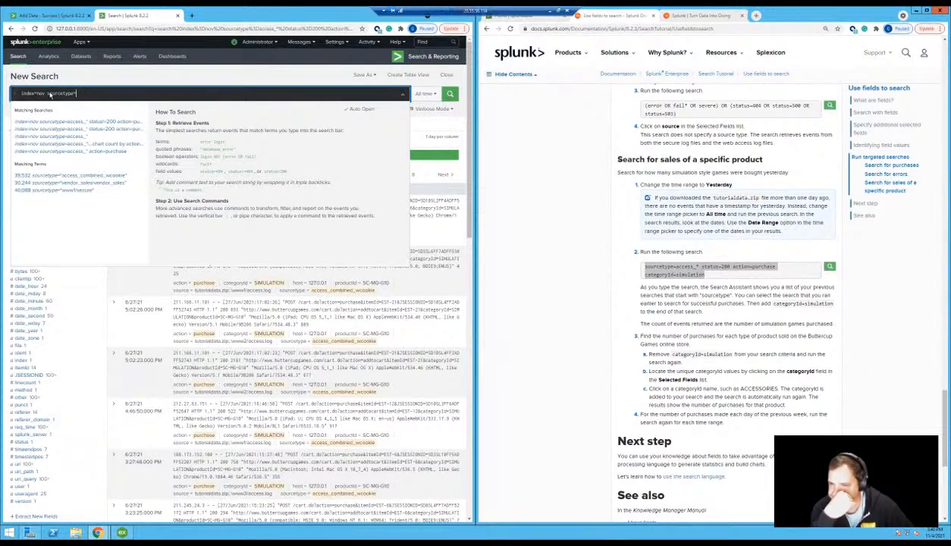
click(112, 151)
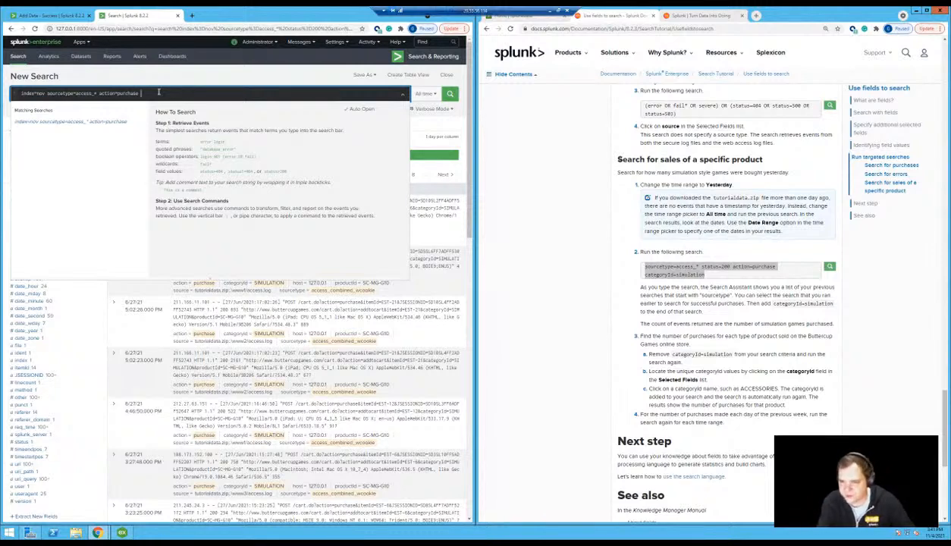
text(category)
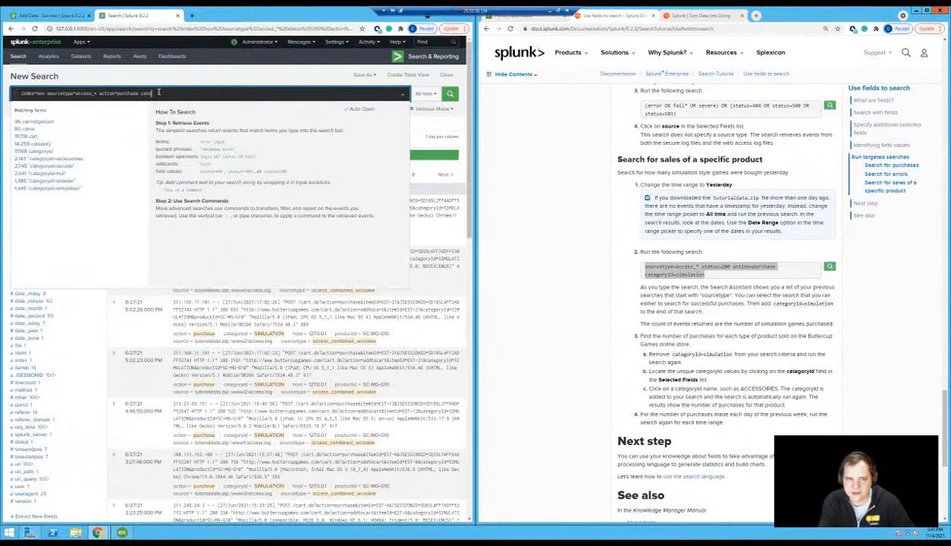
text(I)
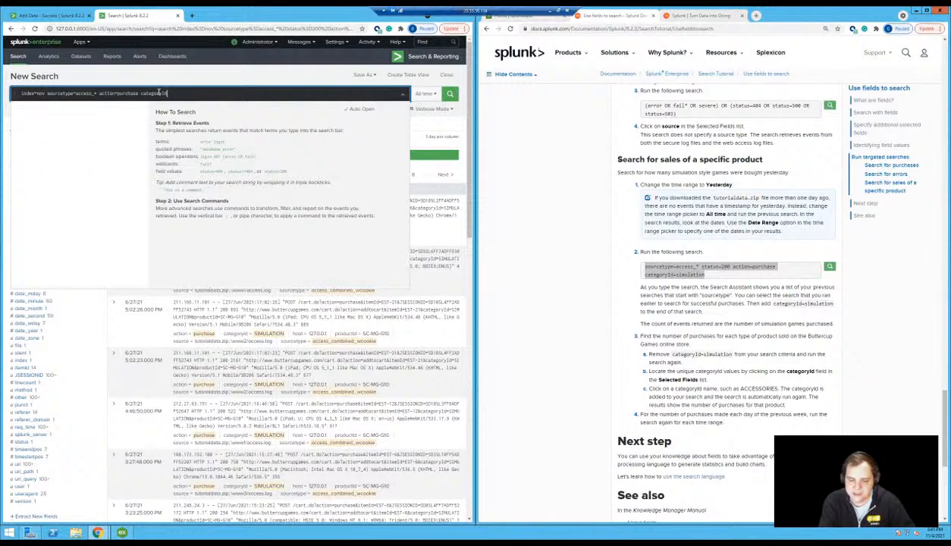
text(d=)
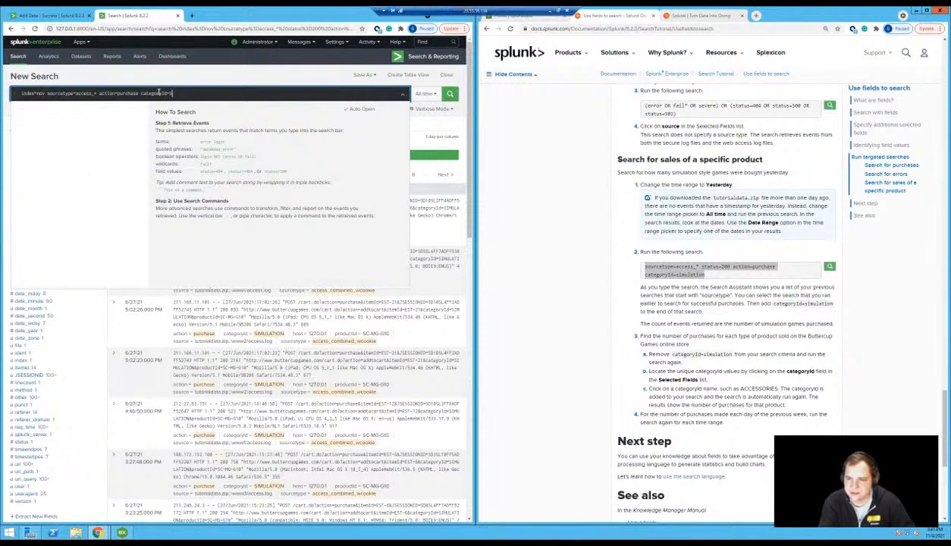
text(simulation)
key(Return)
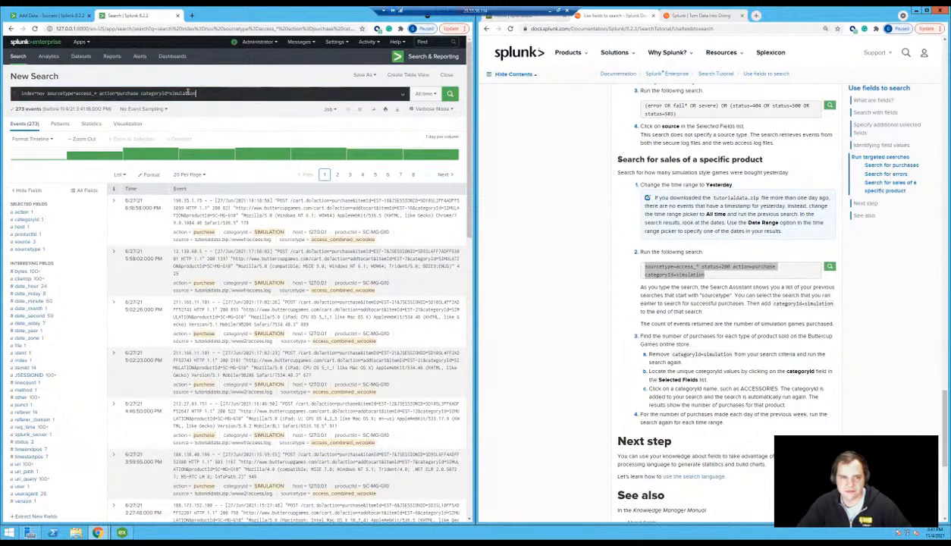
Remove categoryId=simulation from the search, rerun it and show the values of the categoryId field
drag(196, 93, 142, 94)
key(BackSpace)
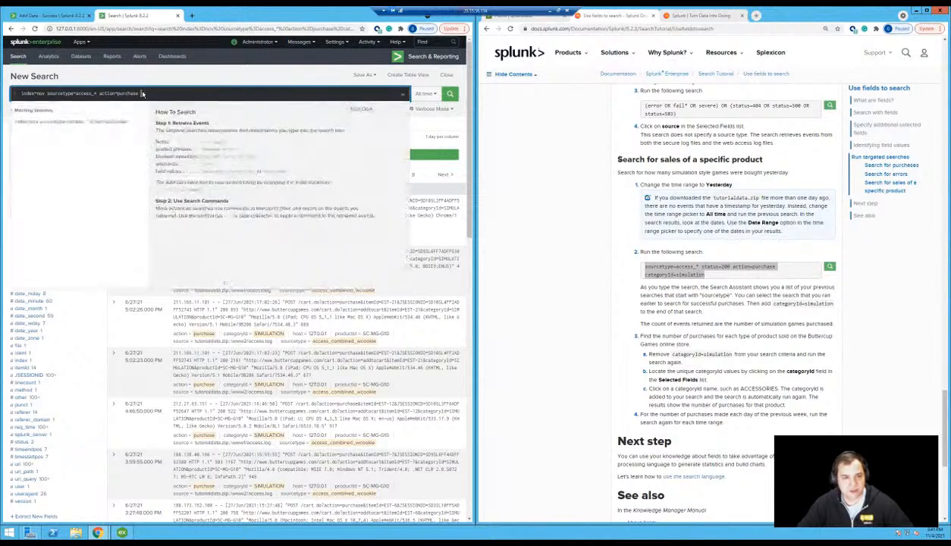
key(Return)
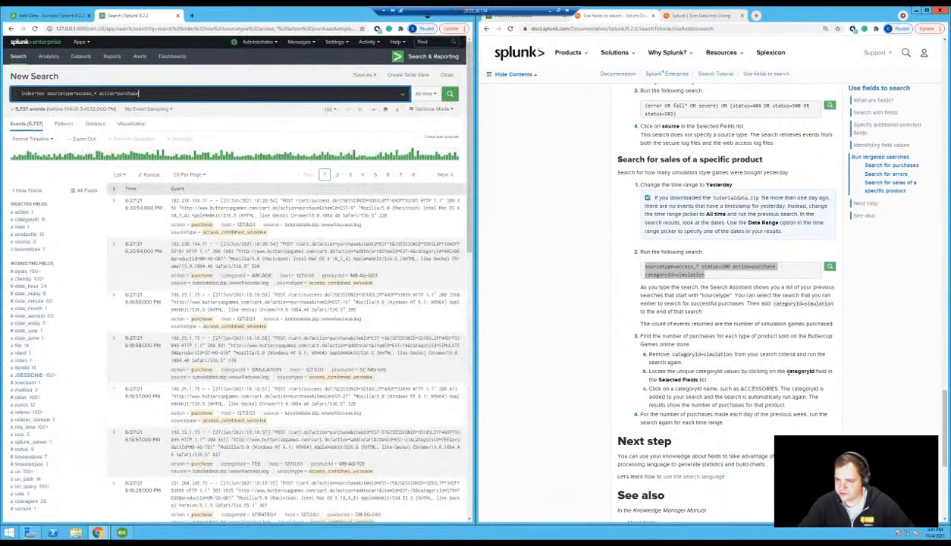
click(28, 219)
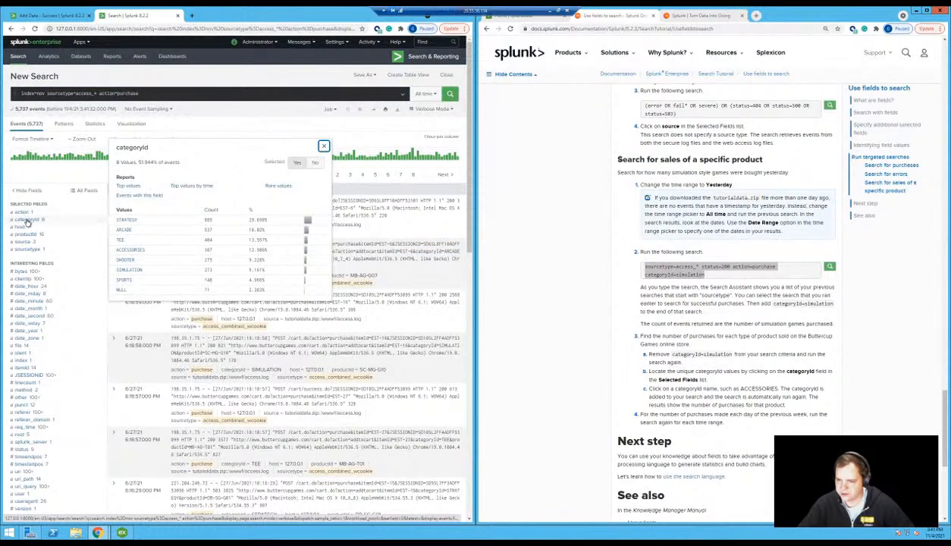
Narrow the purchase search to the ACCESSORIES category and open the tutorial's next page on using the search language
click(129, 250)
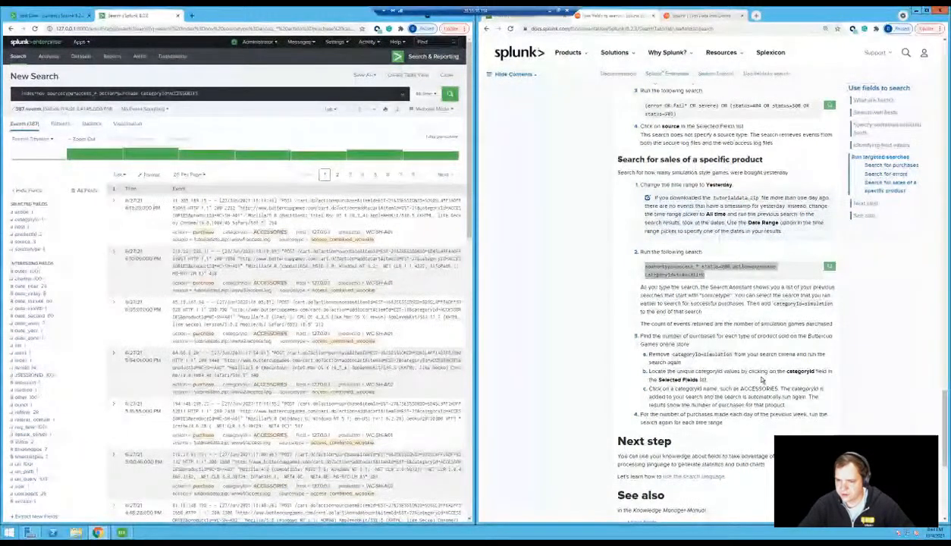
scroll(664, 453, down, 2)
click(794, 484)
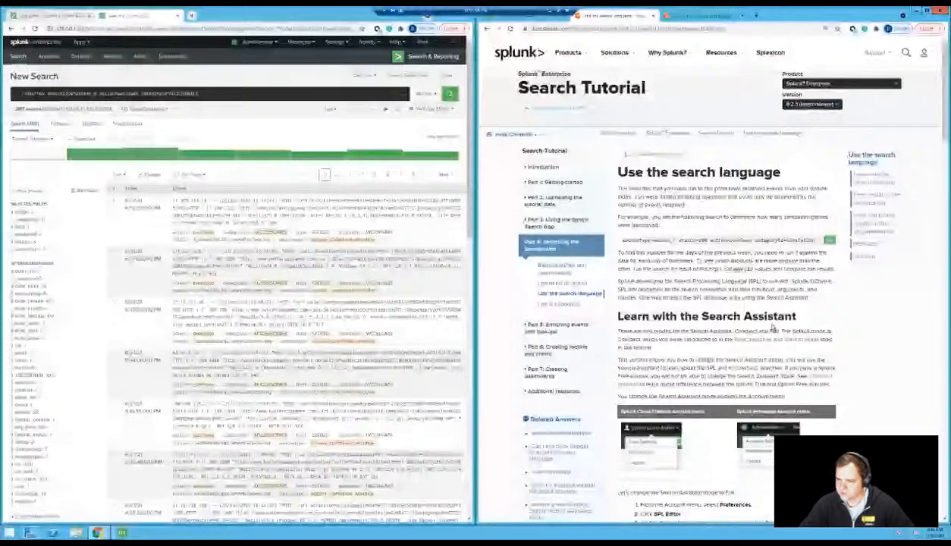
Start a new search, enter index=nov and set the time range to All time
scroll(772, 326, down, 3)
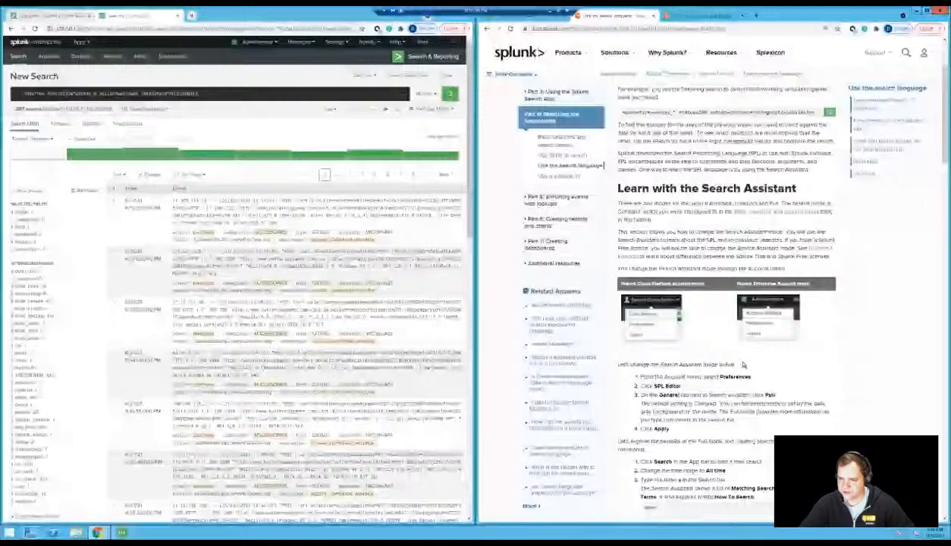
scroll(744, 365, down, 5)
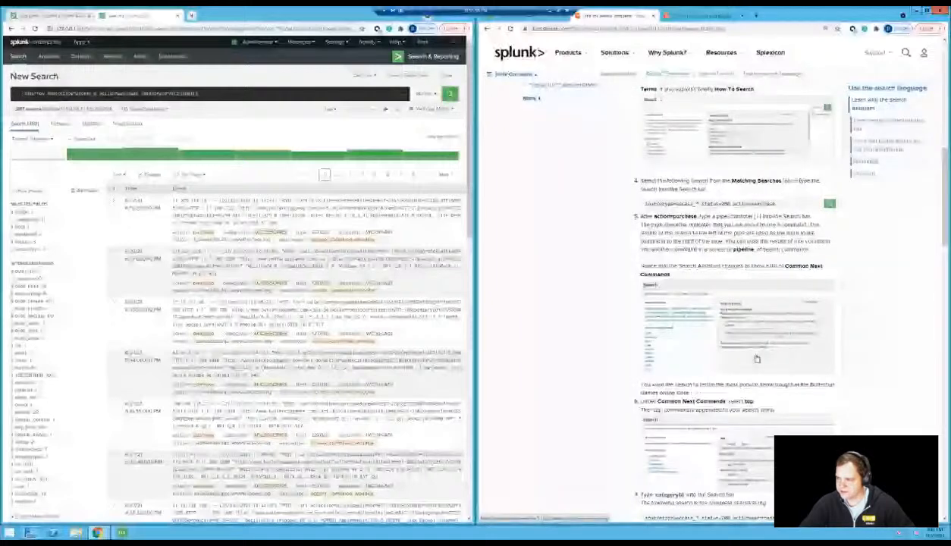
scroll(756, 359, down, 1)
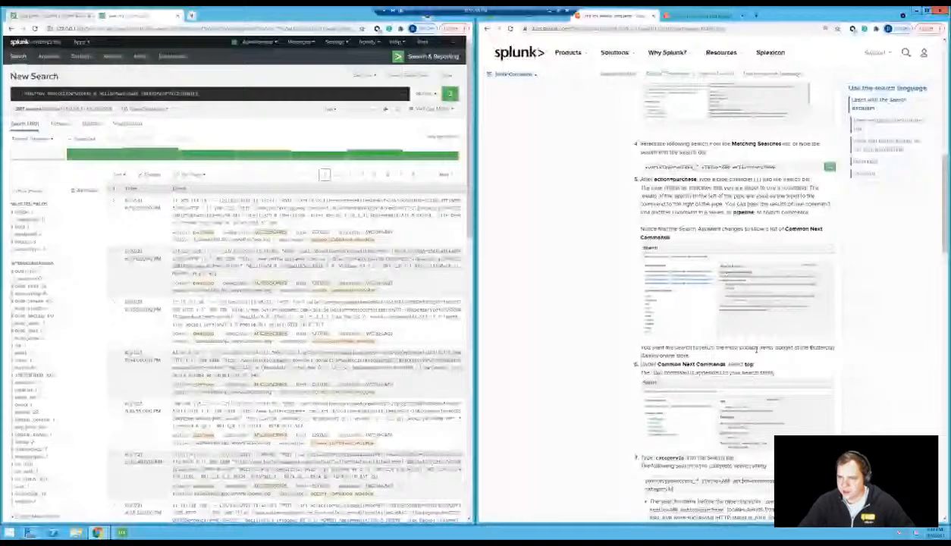
scroll(757, 350, up, 1)
scroll(755, 337, up, 5)
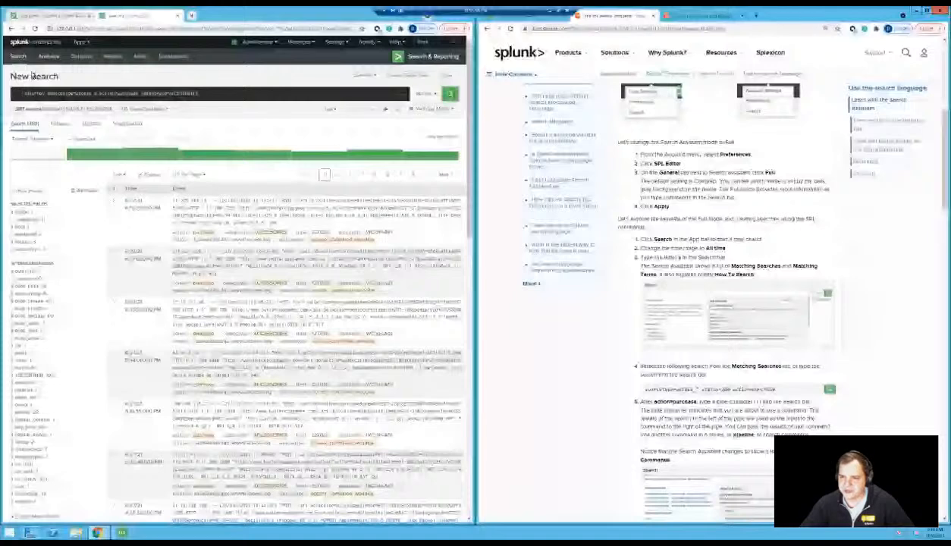
click(20, 58)
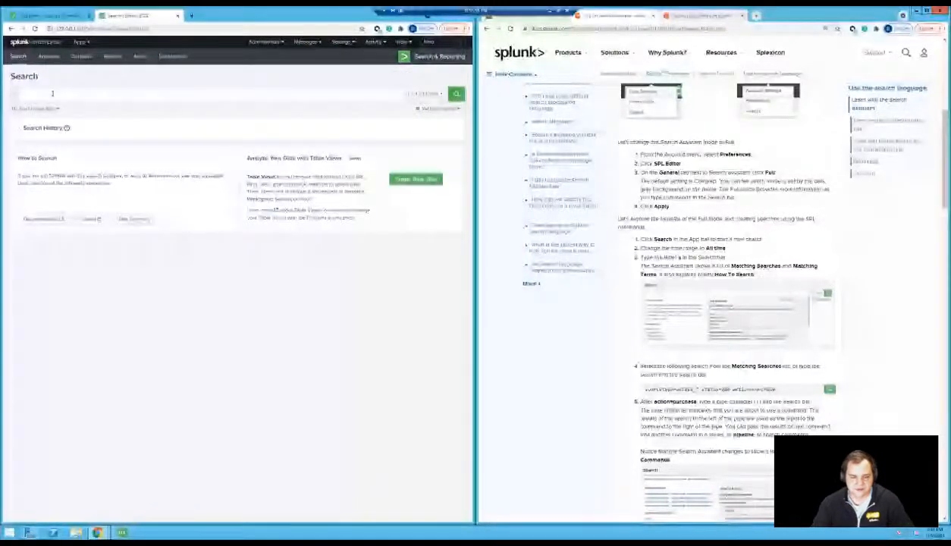
text(sou)
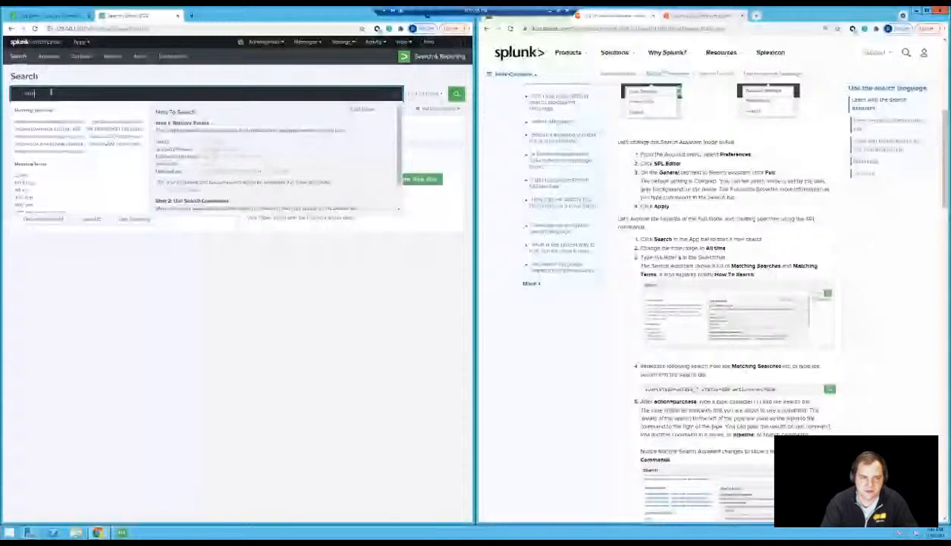
text(rce)
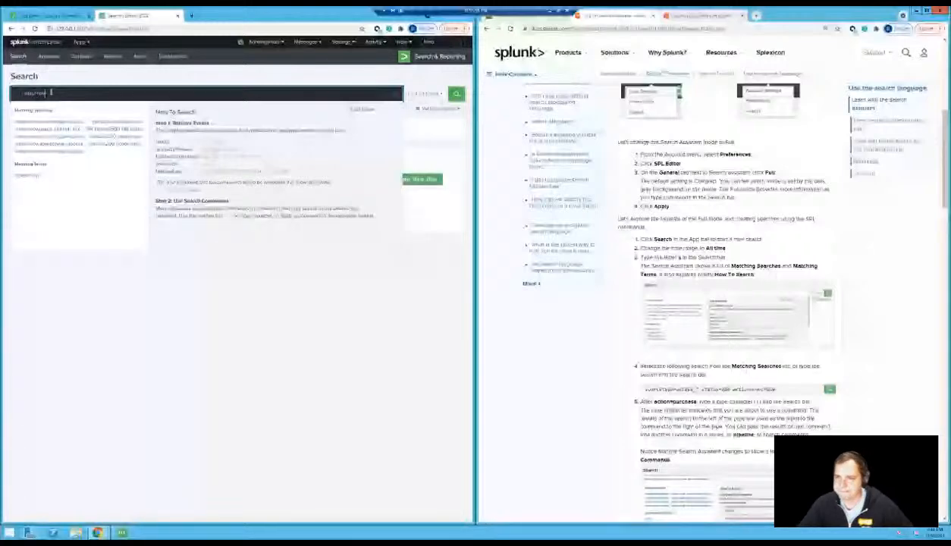
click(102, 80)
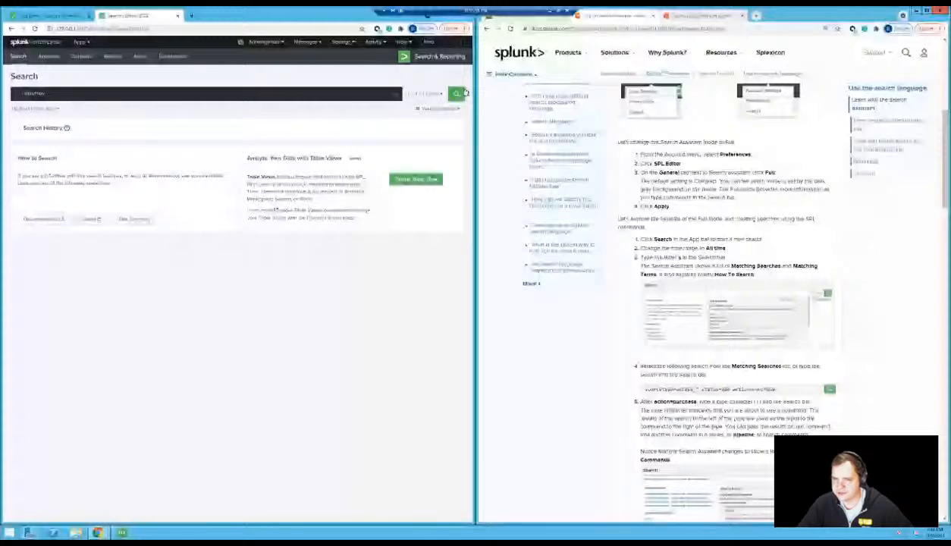
click(425, 94)
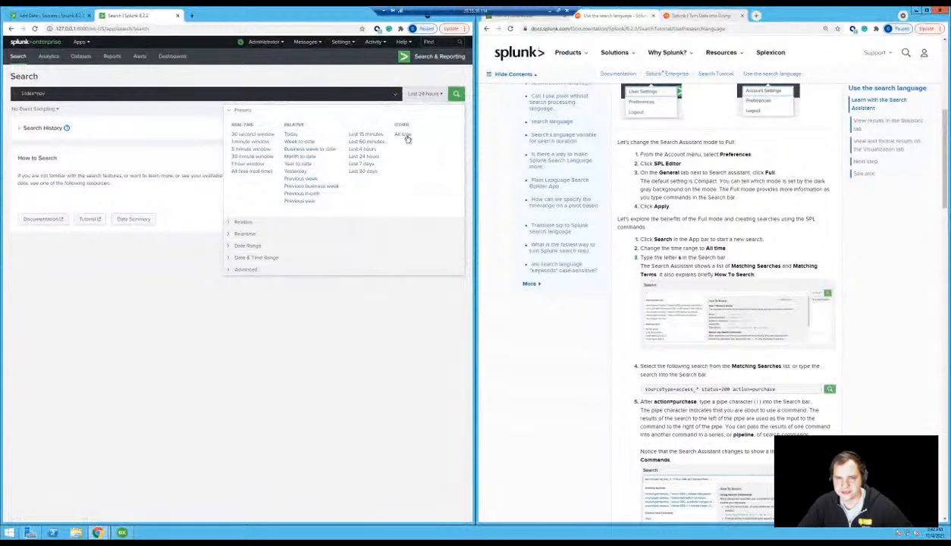
click(402, 134)
Run the suggested search index=nov sourcetype=access_* status=200 action=purchase and append a pipe character to the query
click(138, 94)
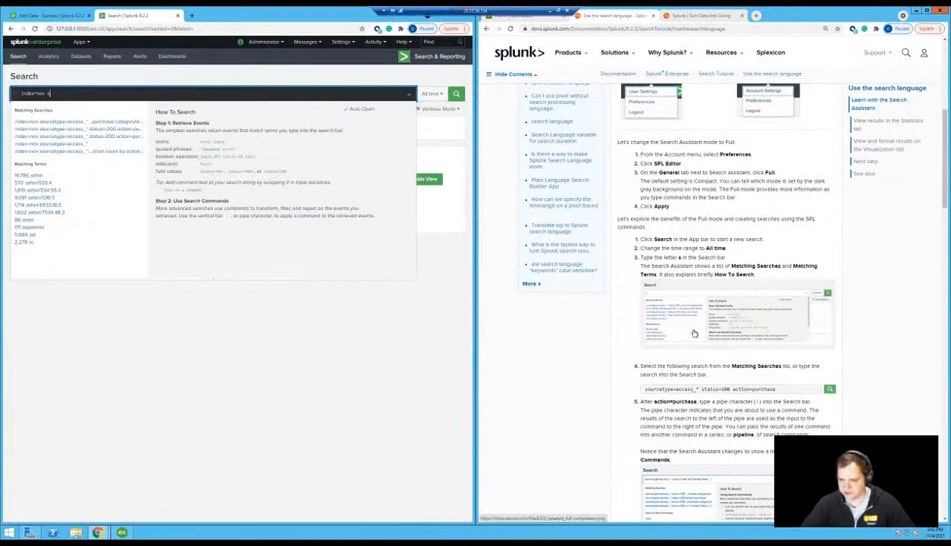
scroll(694, 199, up, 3)
scroll(713, 288, down, 5)
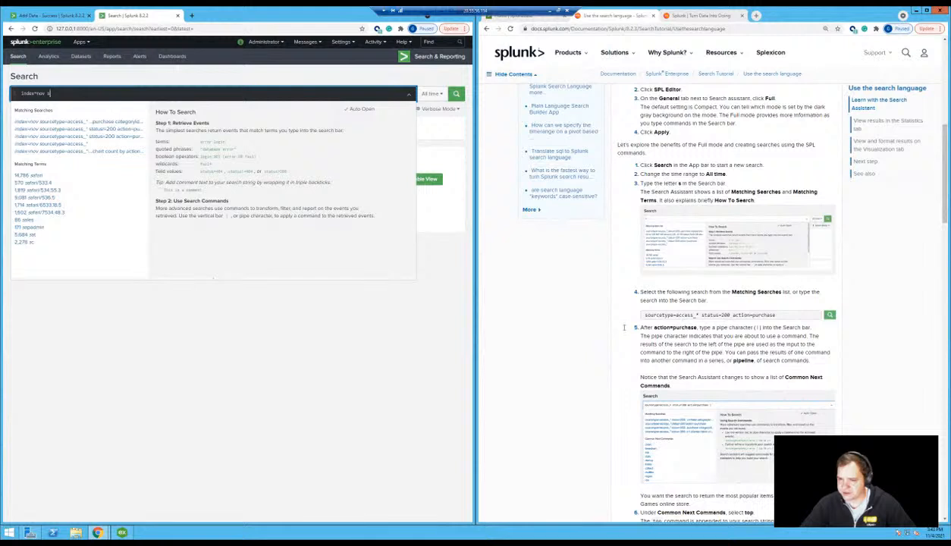
click(89, 141)
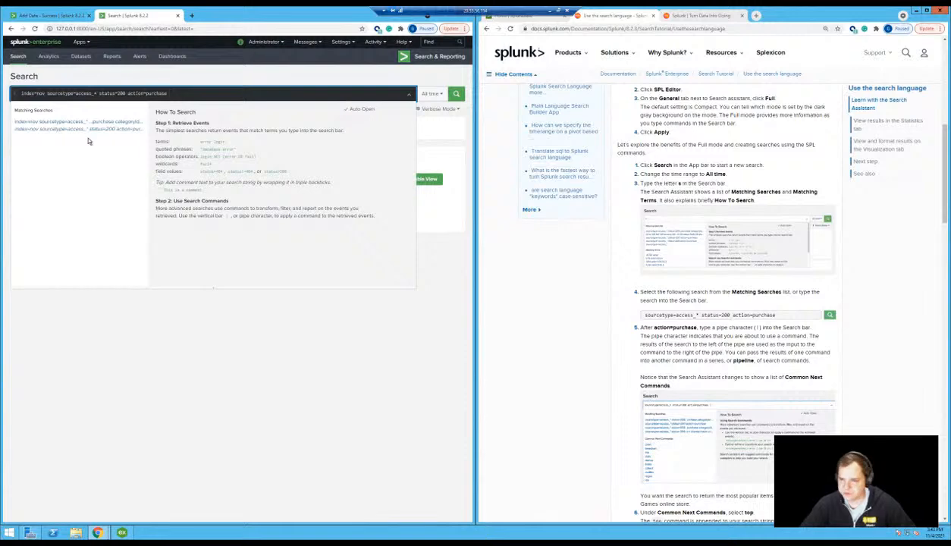
key(Return)
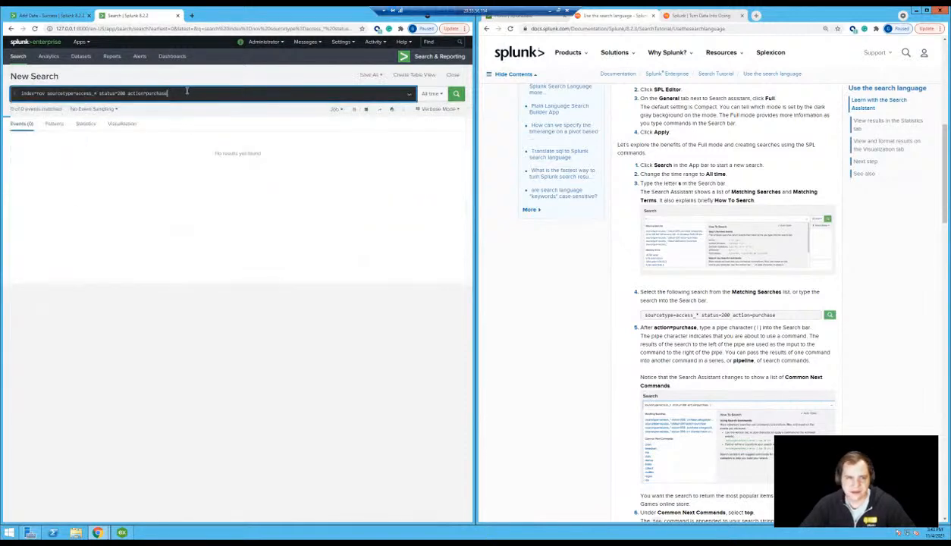
click(191, 96)
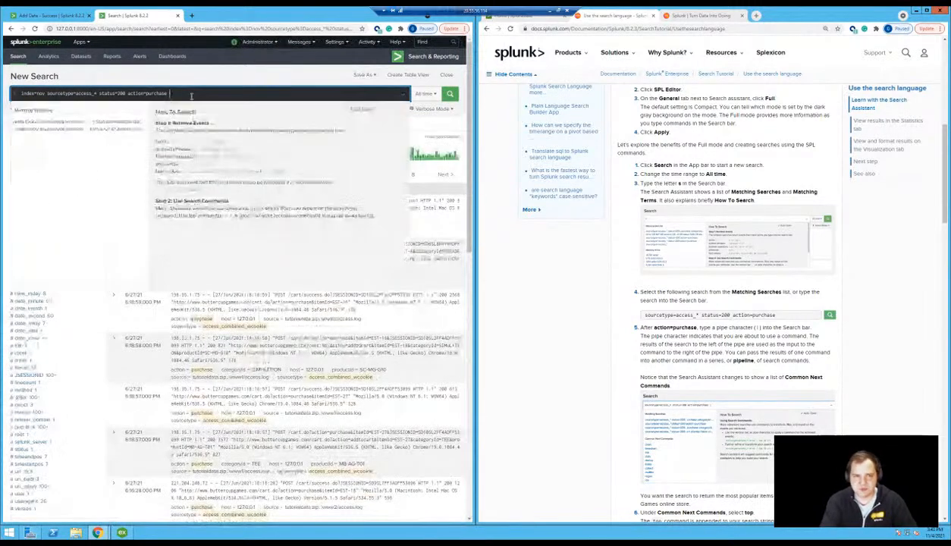
text(|)
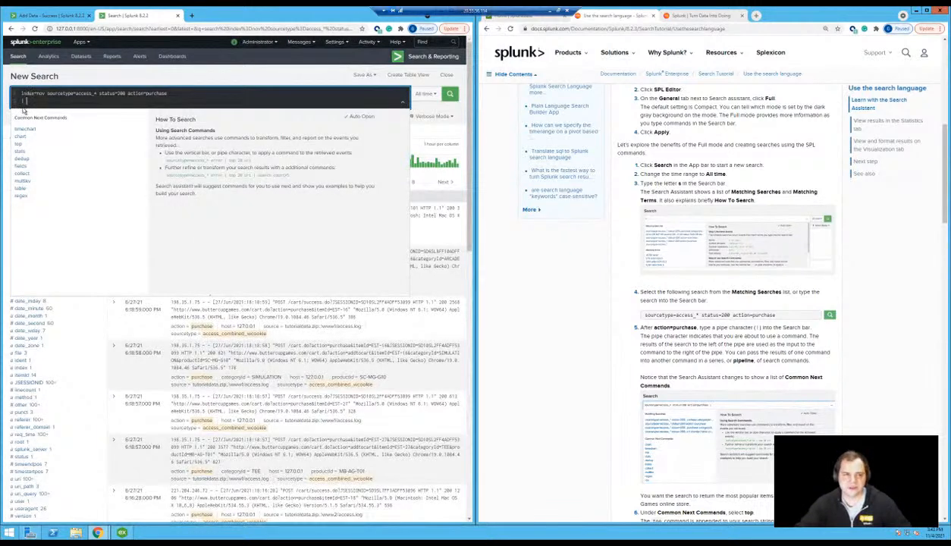
Review the Search assistant options in the SPL Editor preferences and close them without applying changes
click(298, 42)
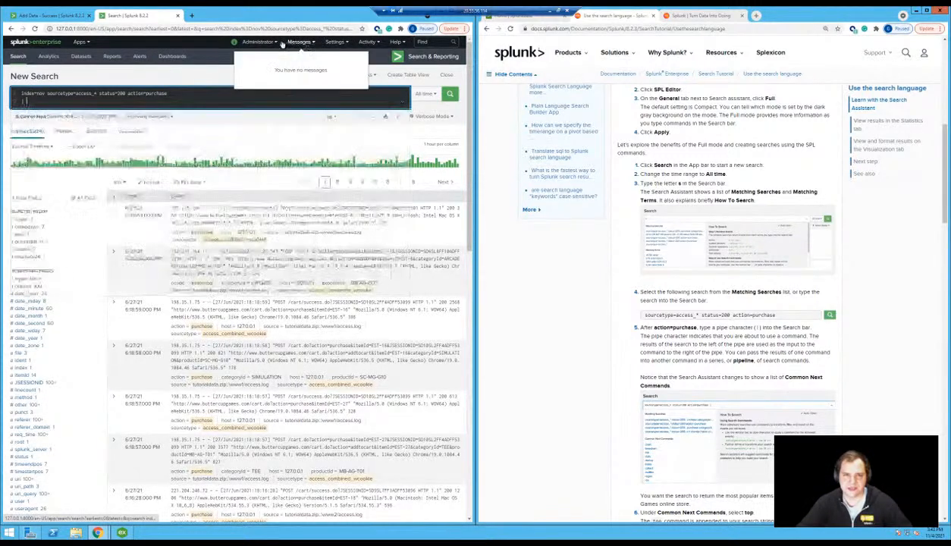
click(267, 43)
click(254, 67)
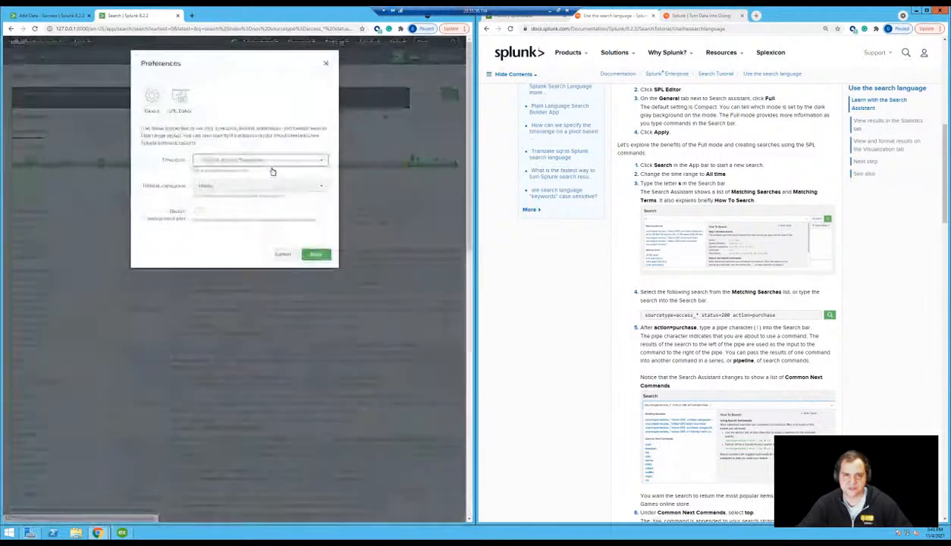
click(181, 99)
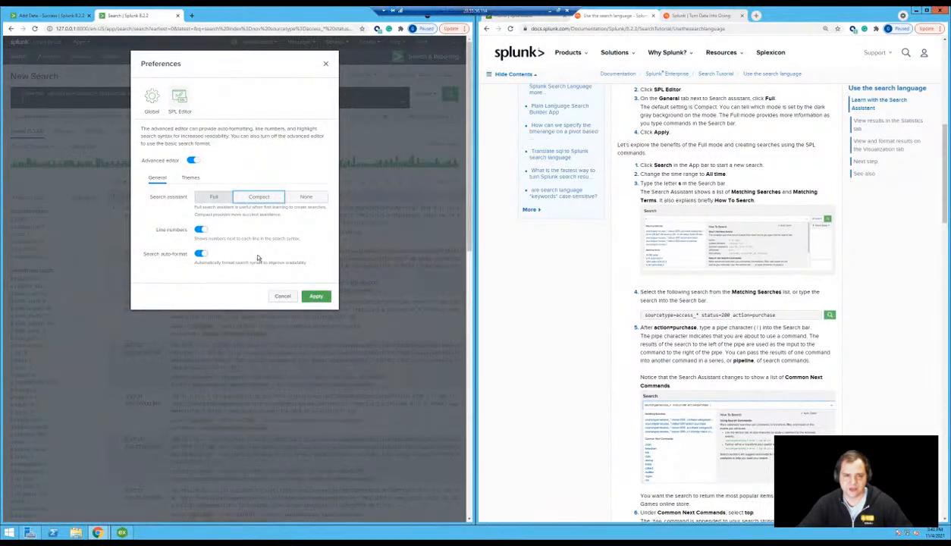
click(282, 296)
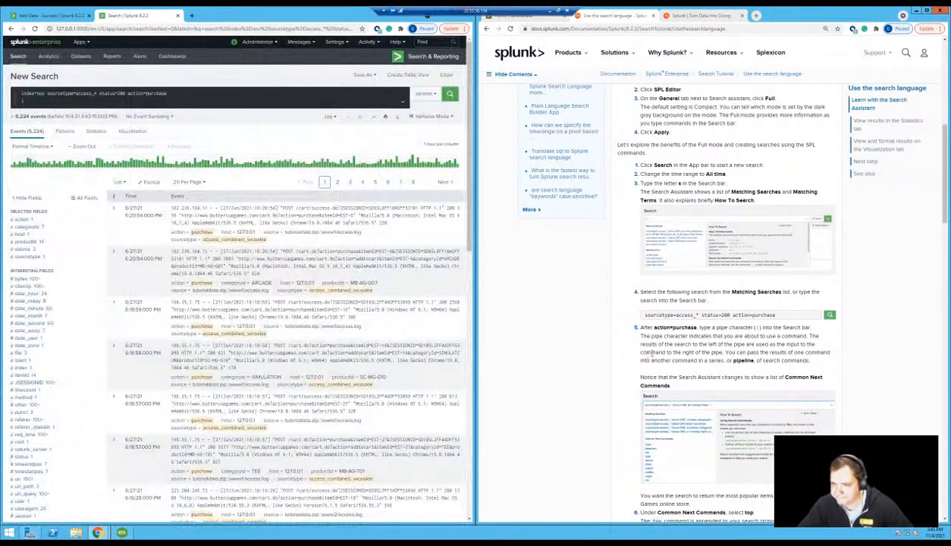
scroll(646, 348, down, 1)
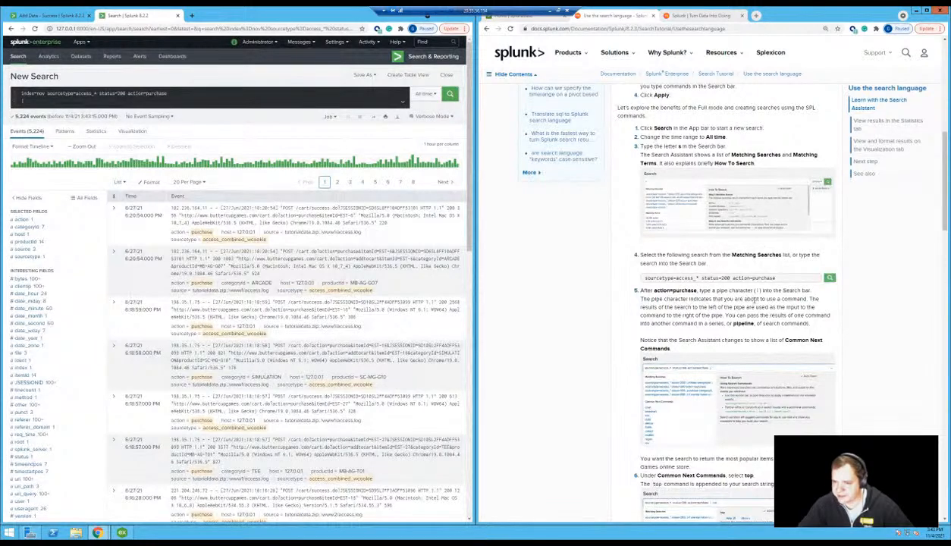
scroll(755, 301, down, 1)
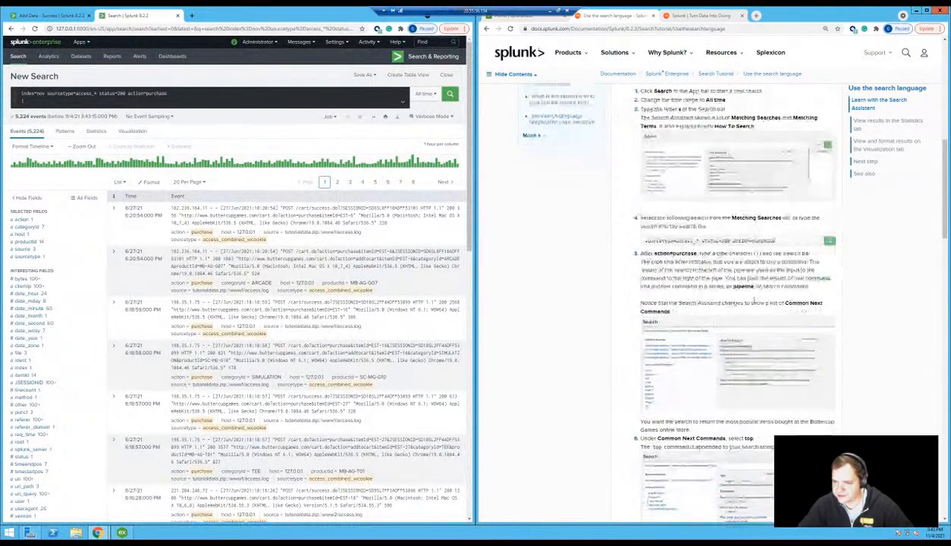
click(42, 99)
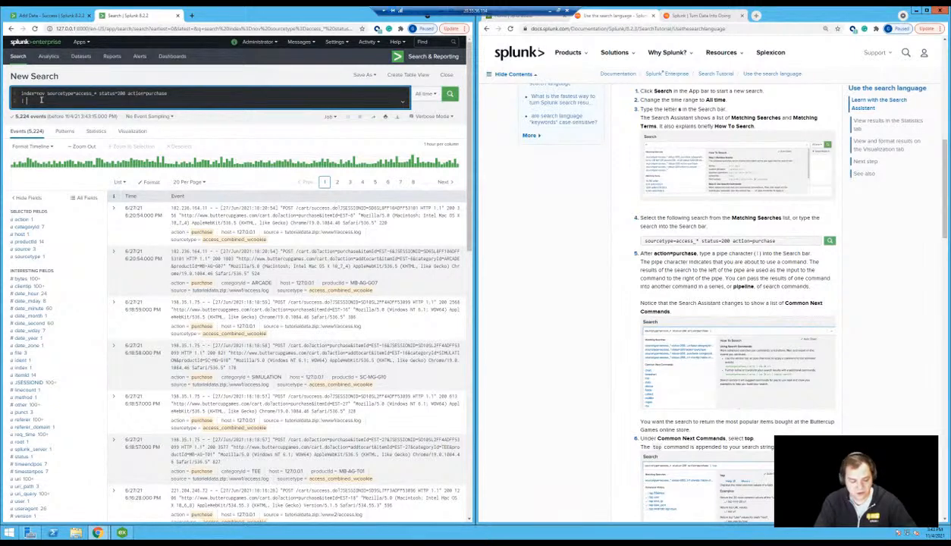
text(|)
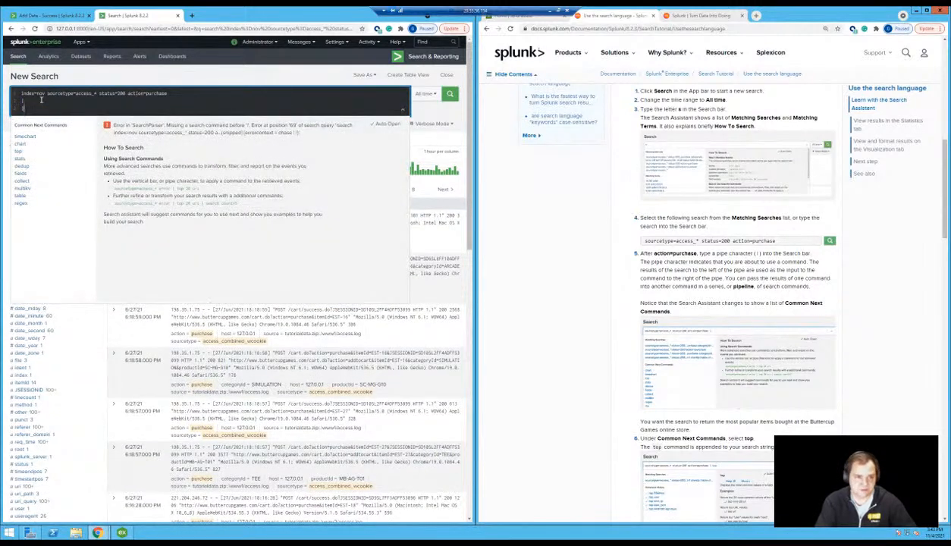
key(BackSpace)
key(BackSpace)
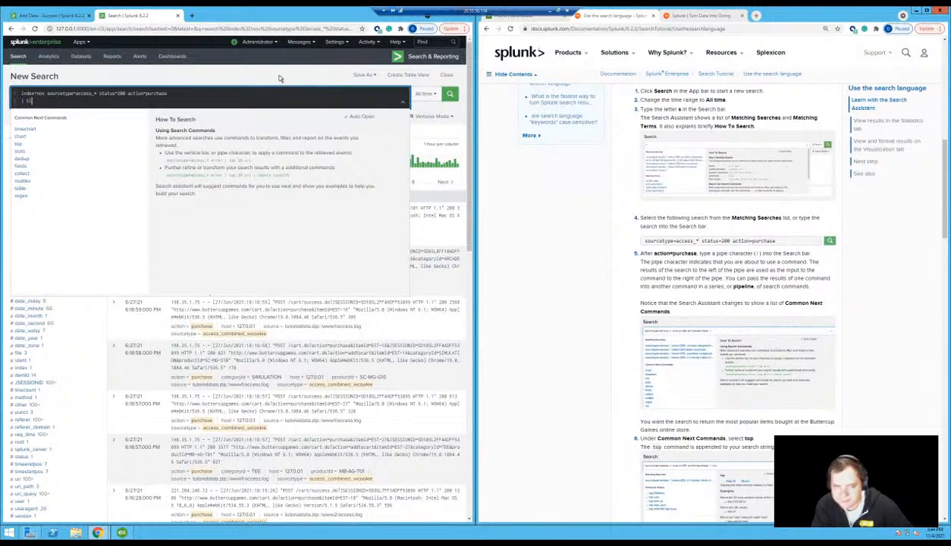
Complete the piped part of the purchase search with top categoryId and run it
text(top)
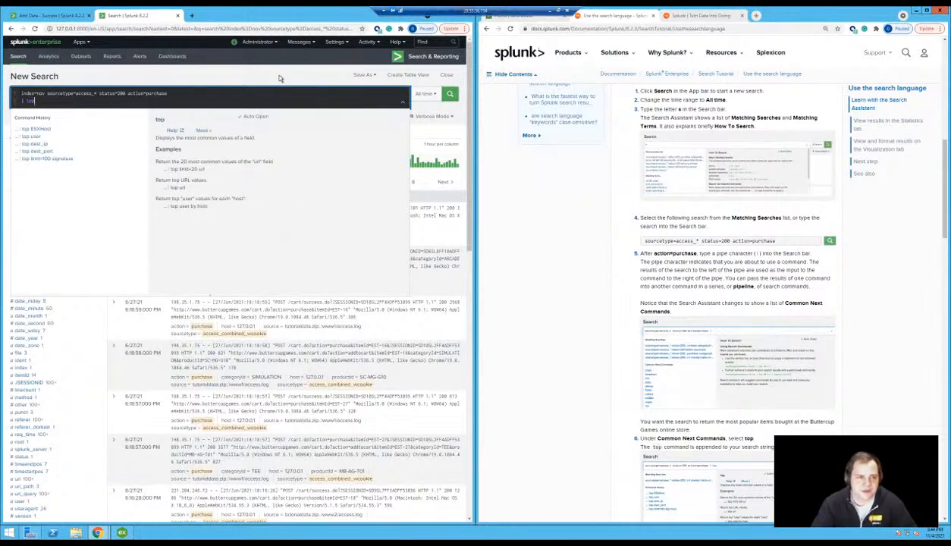
scroll(679, 374, down, 3)
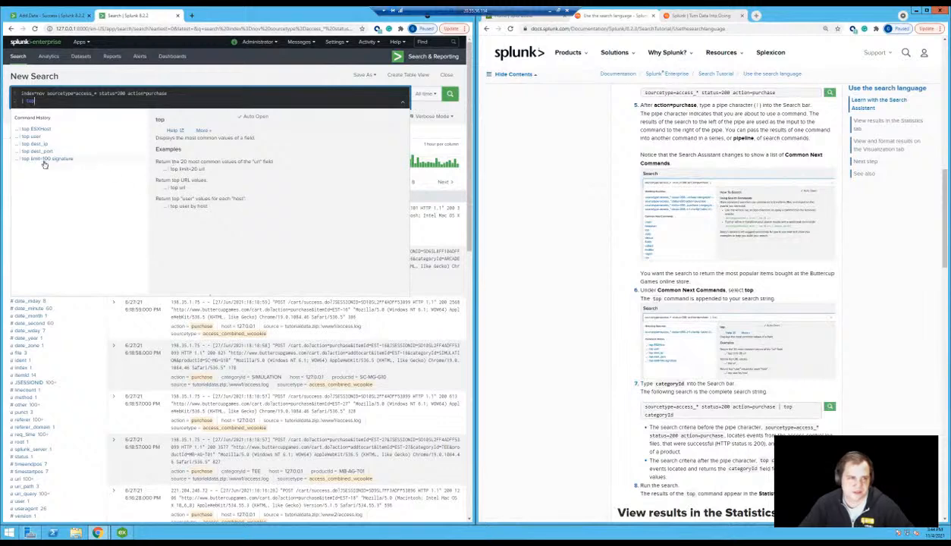
text(ca)
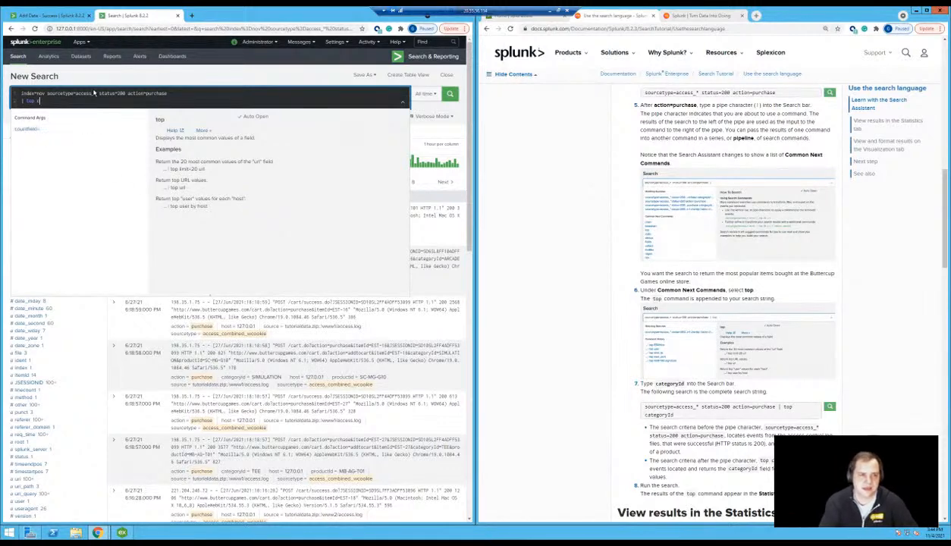
text(t)
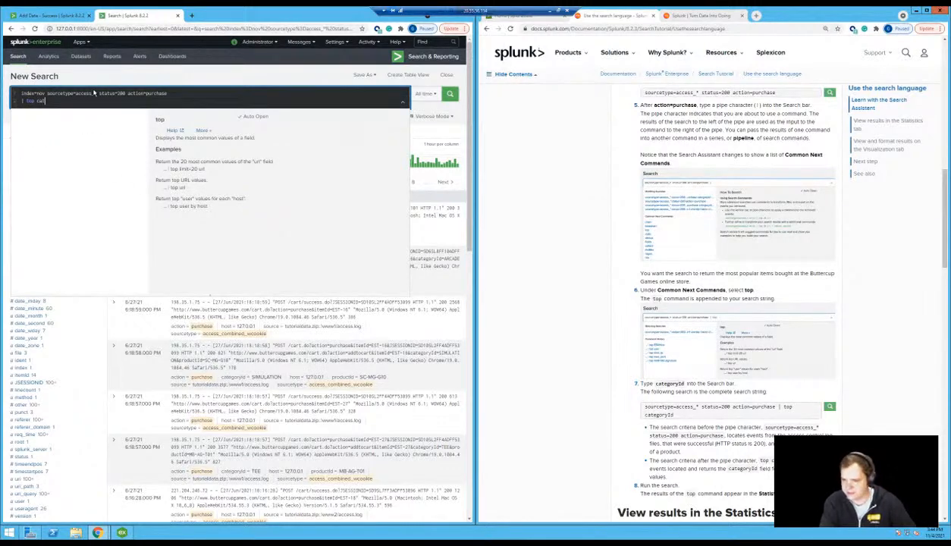
text(egory)
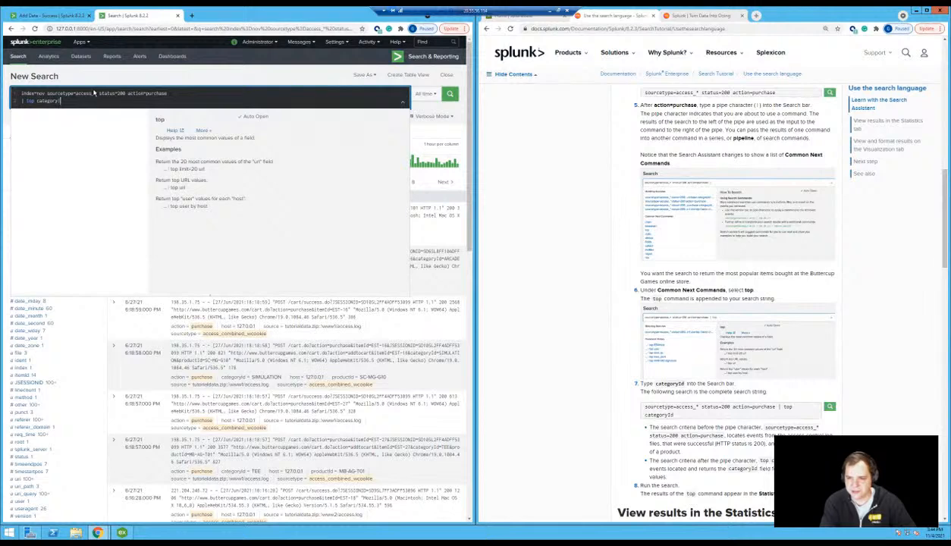
text(Id)
key(Return)
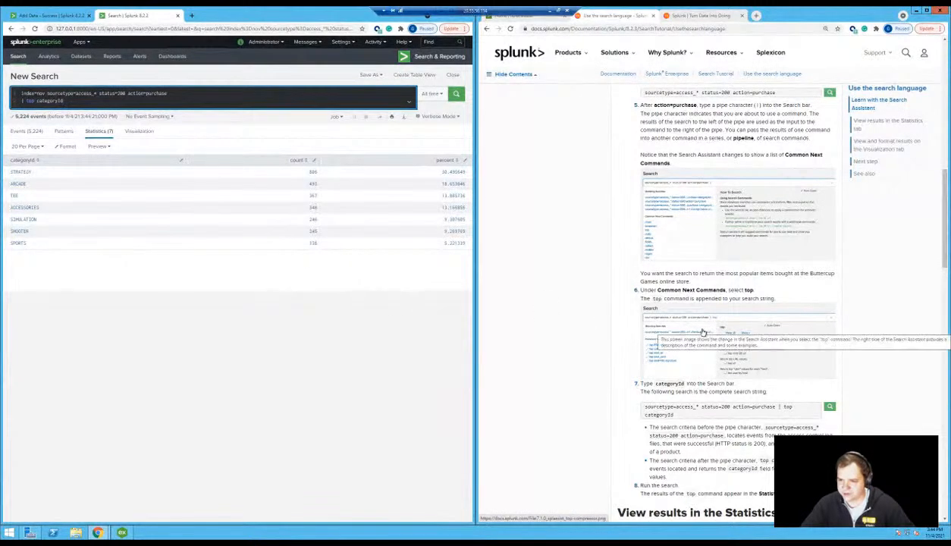
Read the tutorial's section on viewing results as statistics and display the events behind the top categoryId search
scroll(703, 333, down, 2)
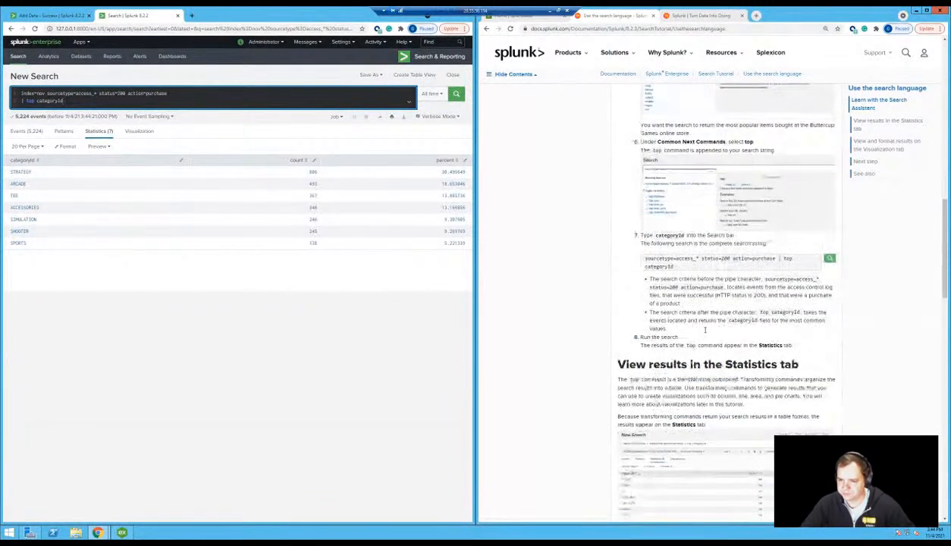
scroll(704, 330, down, 1)
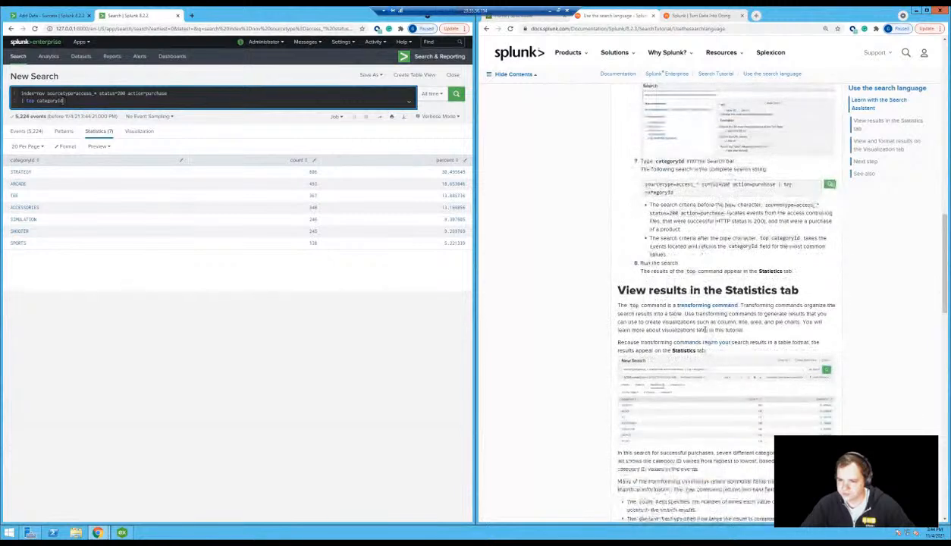
click(18, 133)
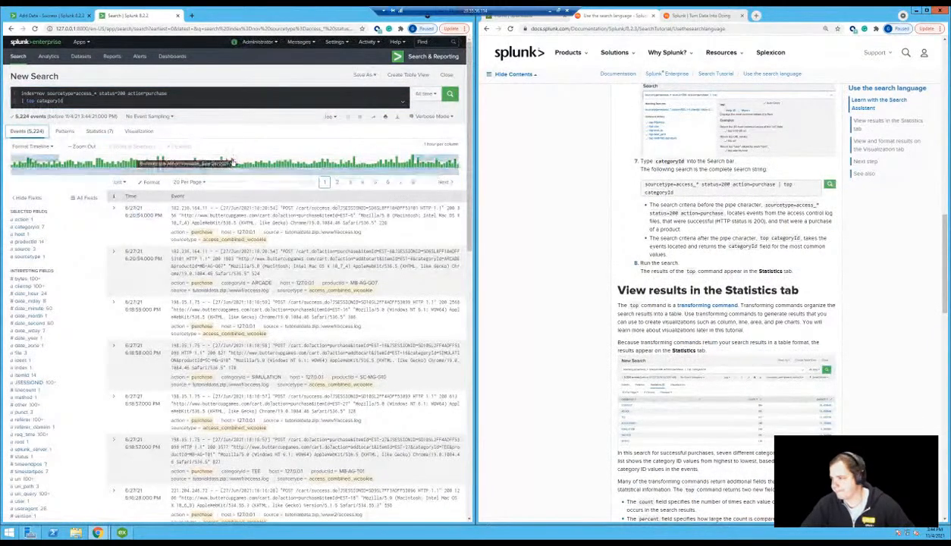
Display the statistics of the top categoryId search and review the Fast, Smart and Verbose search modes without changing the mode
click(99, 131)
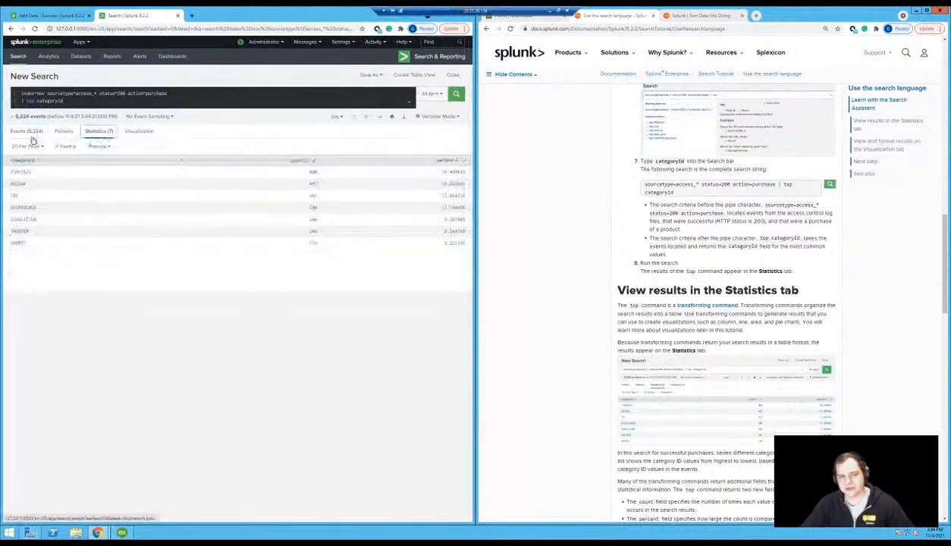
click(458, 118)
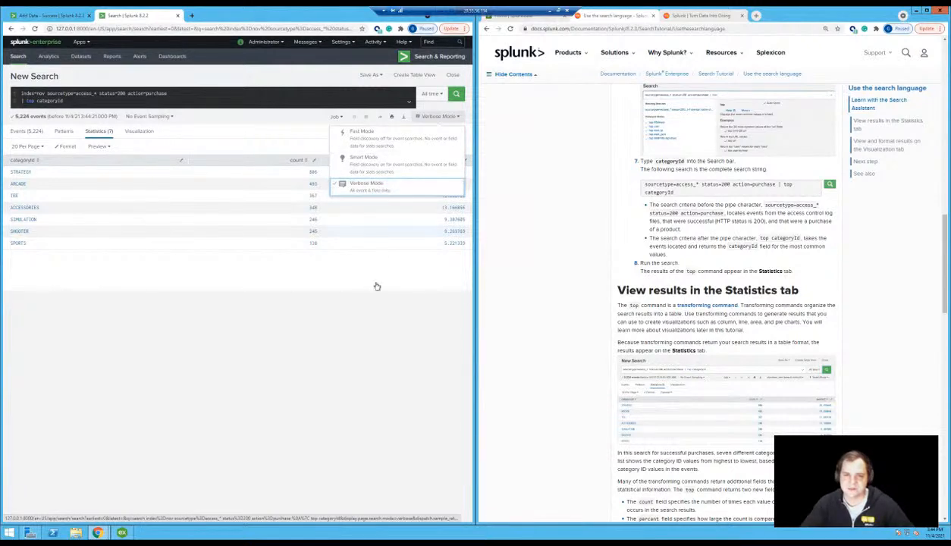
click(418, 199)
click(444, 117)
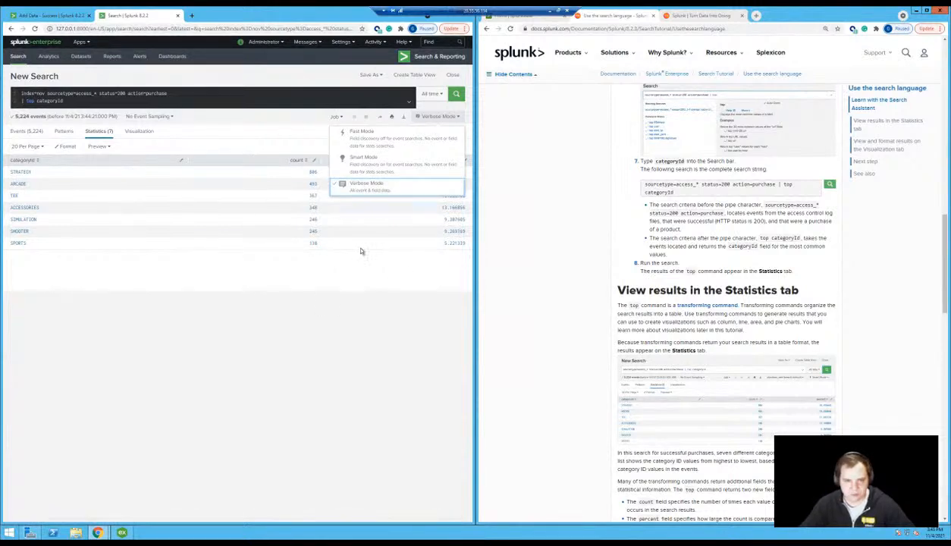
click(339, 301)
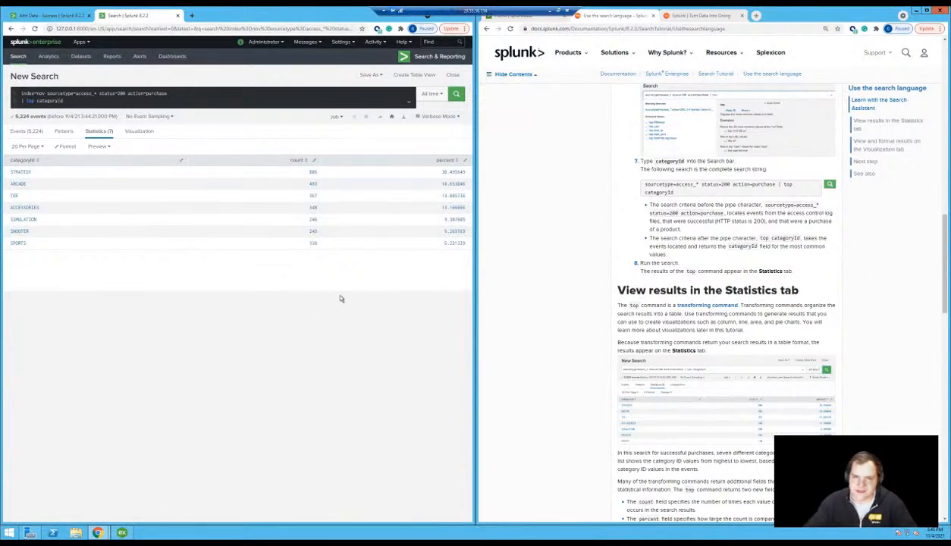
click(443, 116)
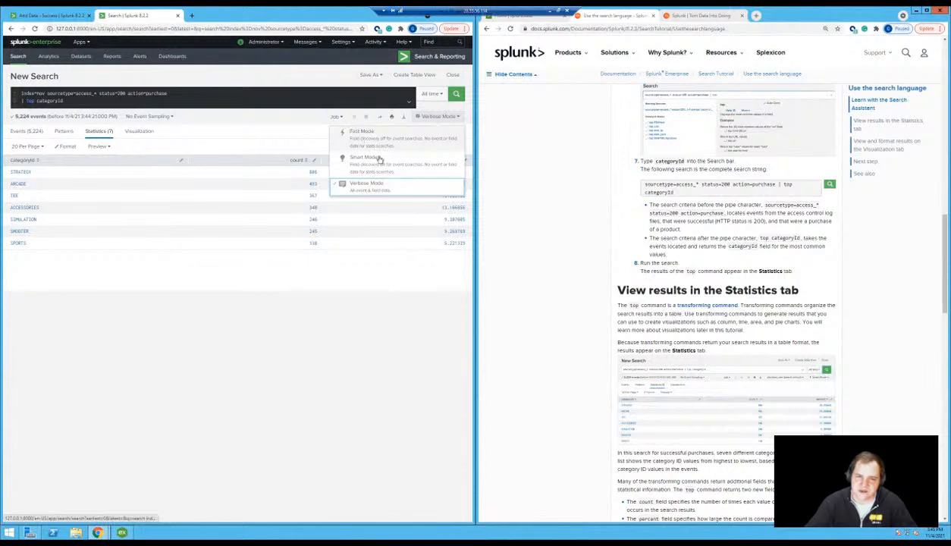
click(250, 127)
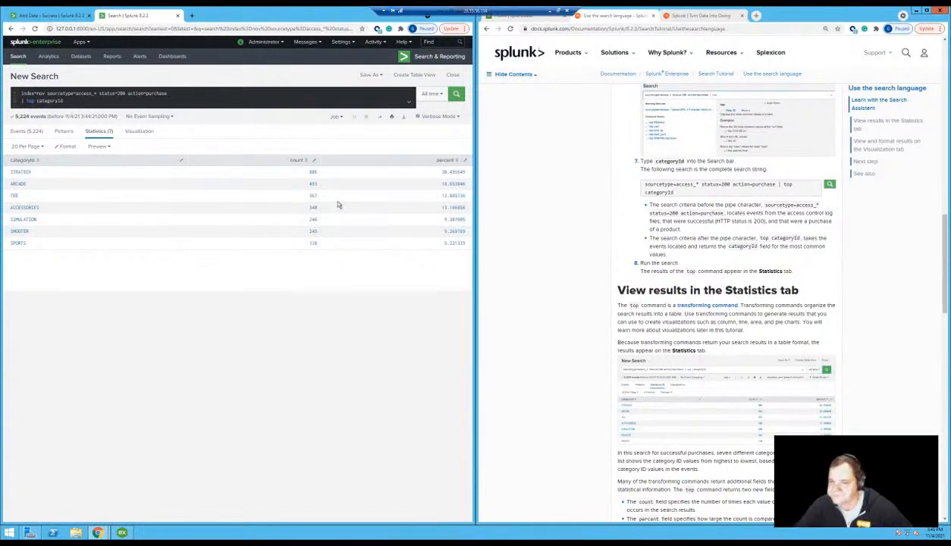
Switch the top categoryId search to Fast Mode and check its events
scroll(693, 342, down, 3)
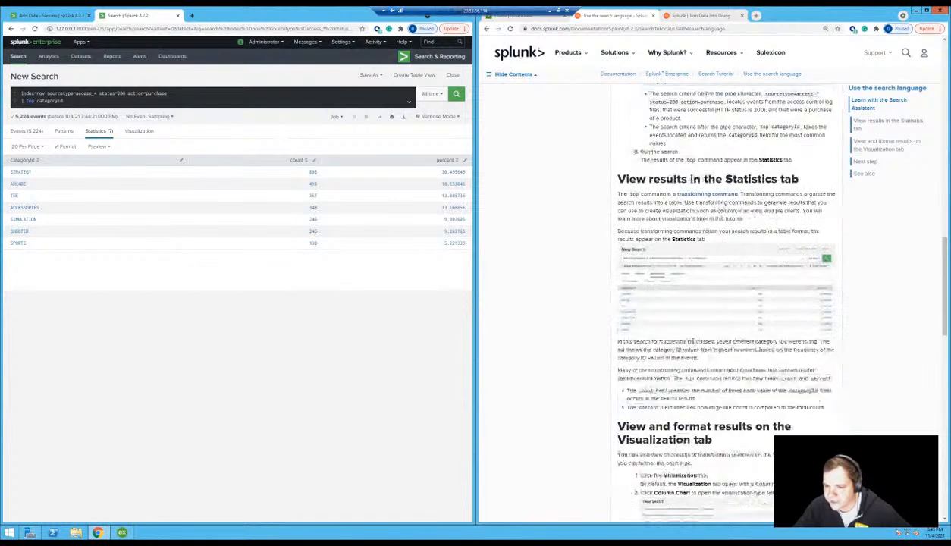
scroll(693, 342, down, 3)
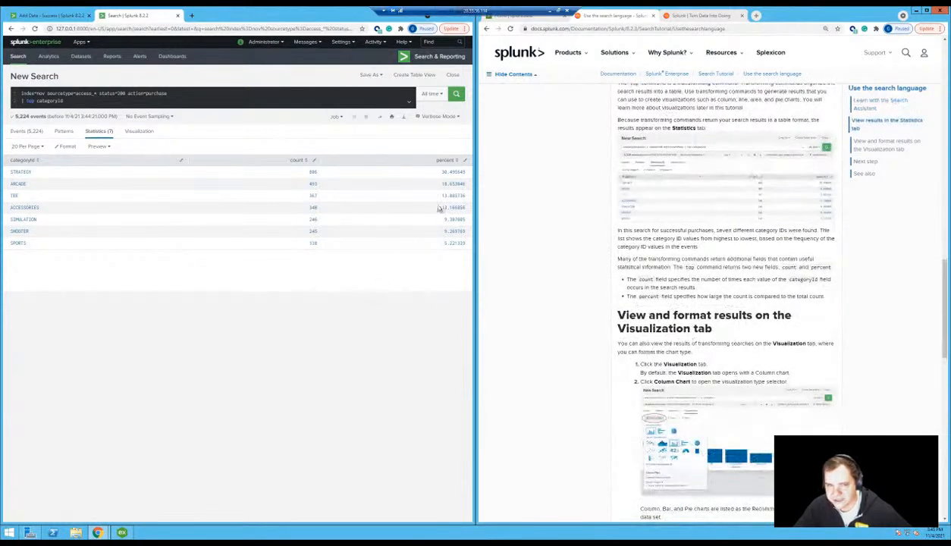
click(438, 117)
click(427, 139)
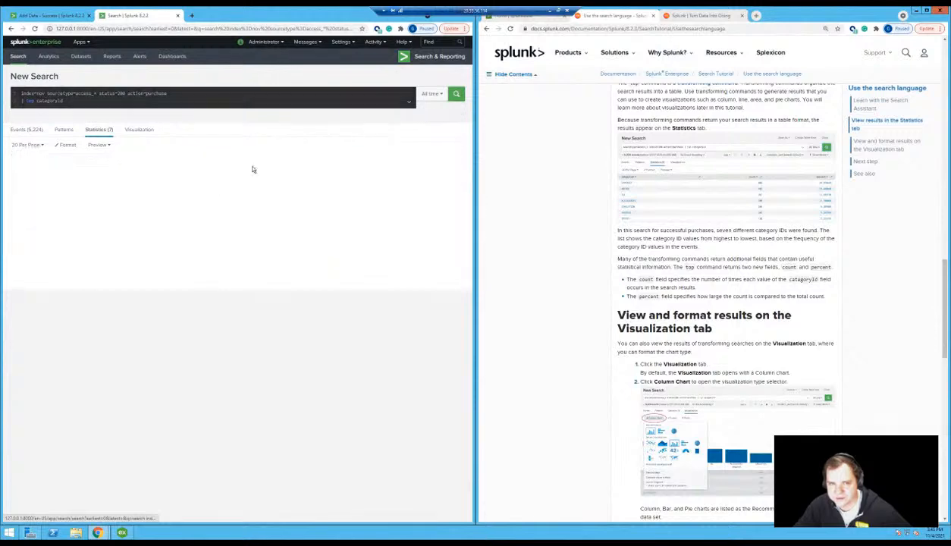
click(19, 133)
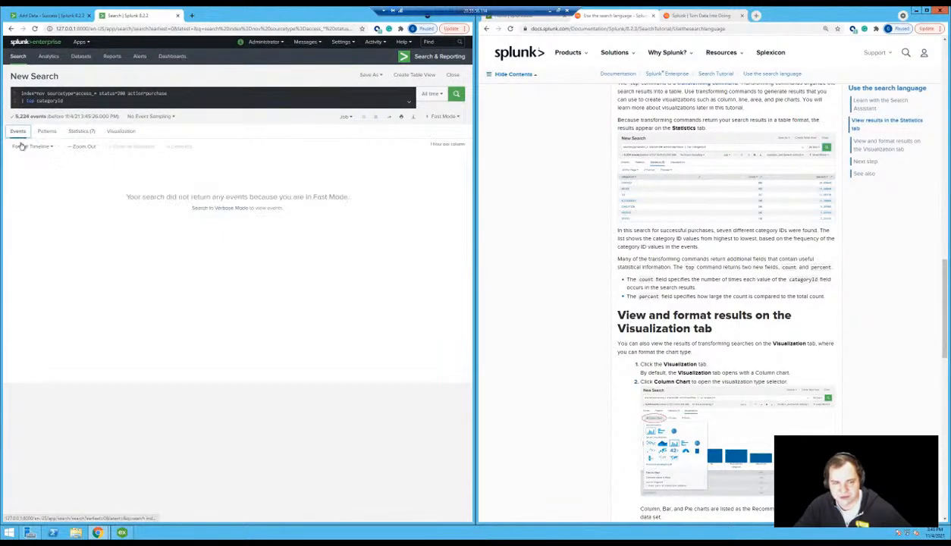
Set the search back to Verbose Mode and check its events and statistics
click(440, 118)
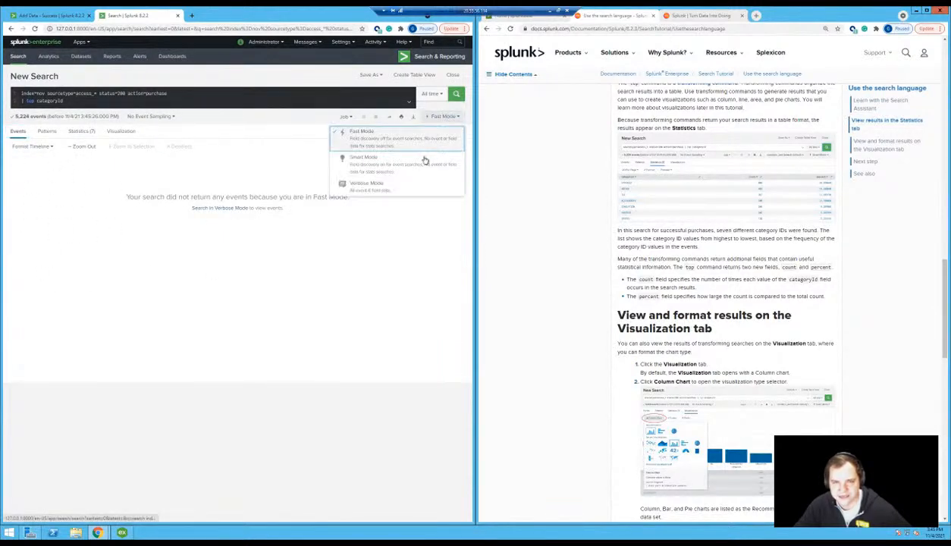
click(395, 184)
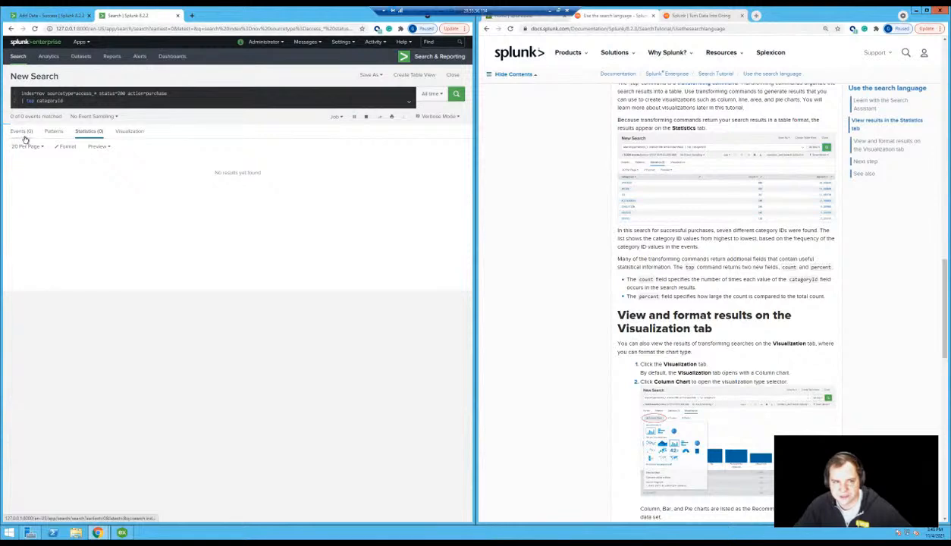
click(22, 132)
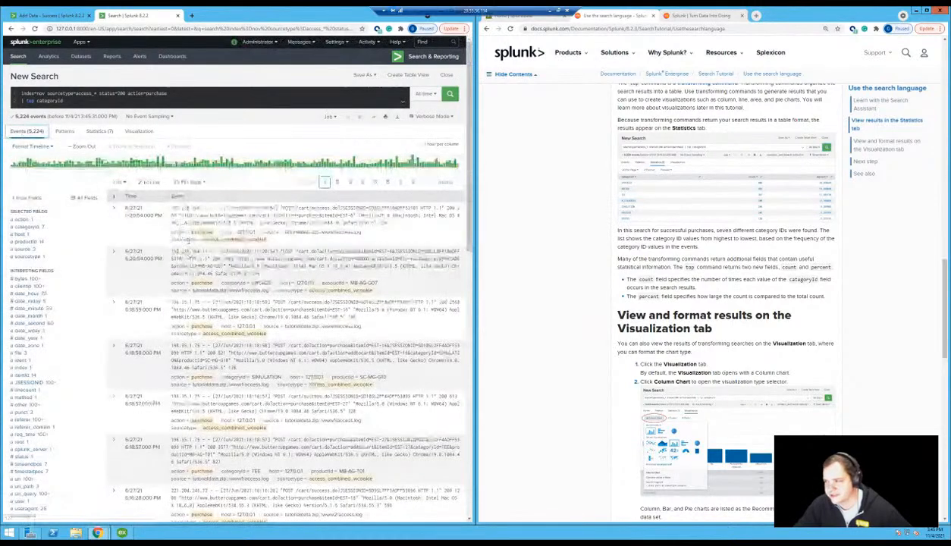
click(101, 132)
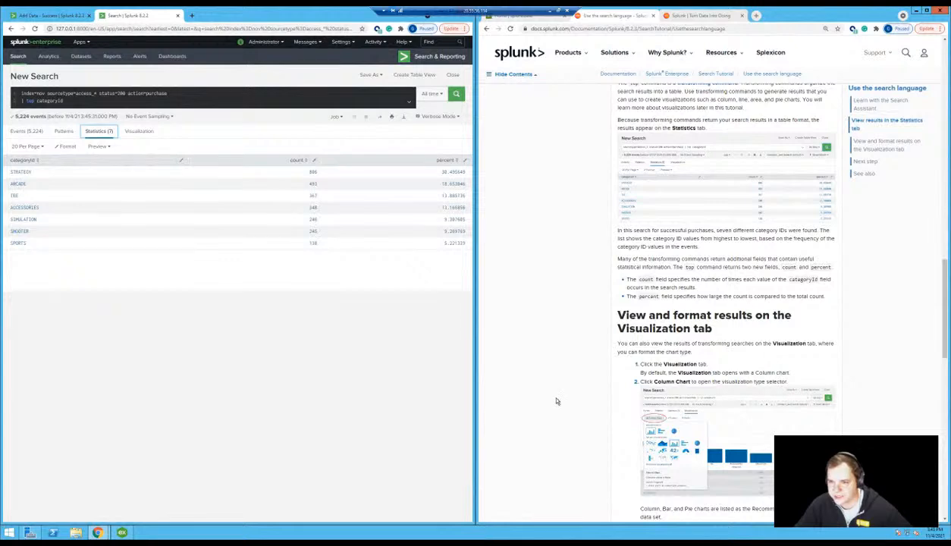
Open the visualization of the top categoryId results and change the chart type to Pie Chart
scroll(616, 387, down, 1)
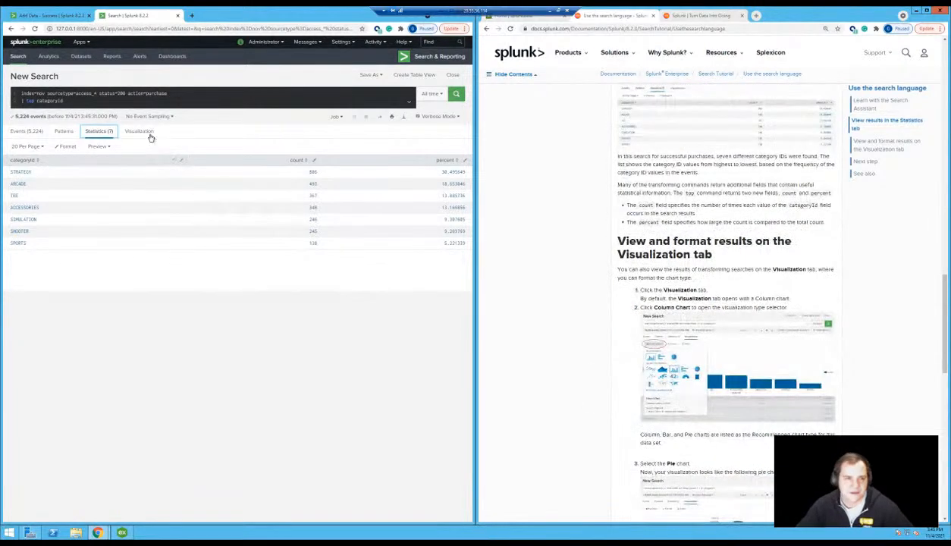
click(150, 134)
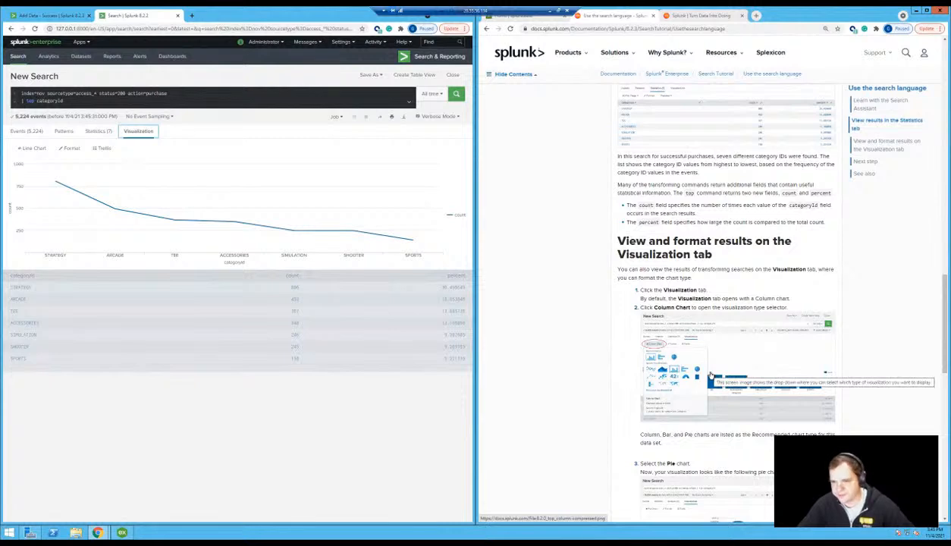
scroll(696, 366, down, 2)
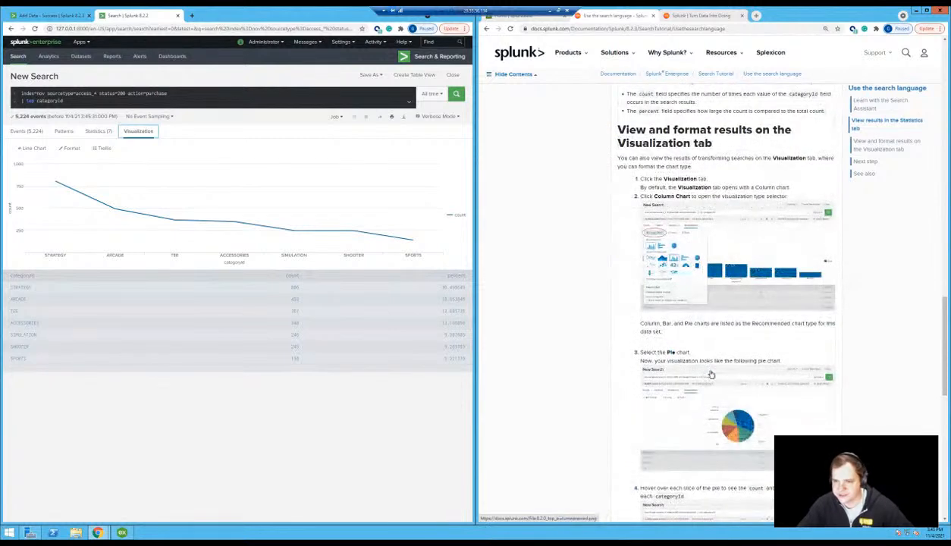
click(34, 148)
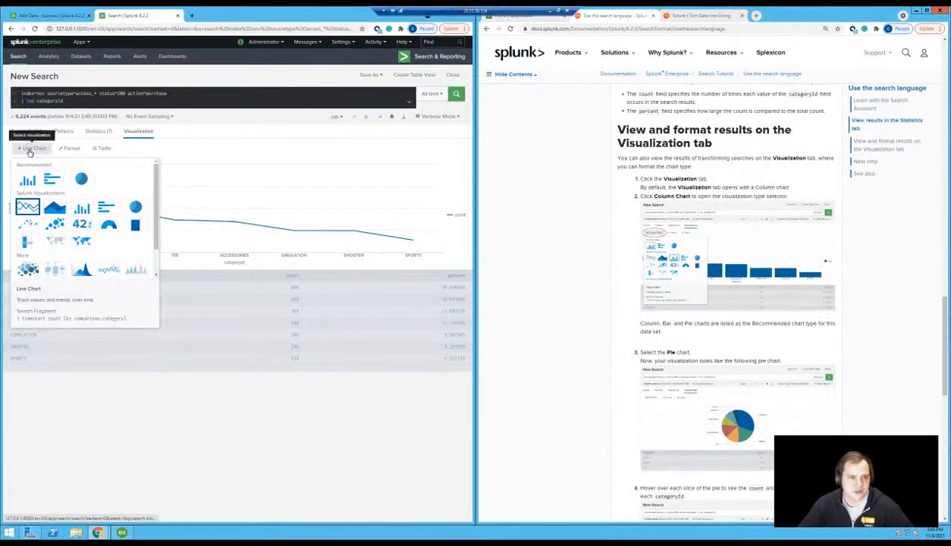
click(81, 179)
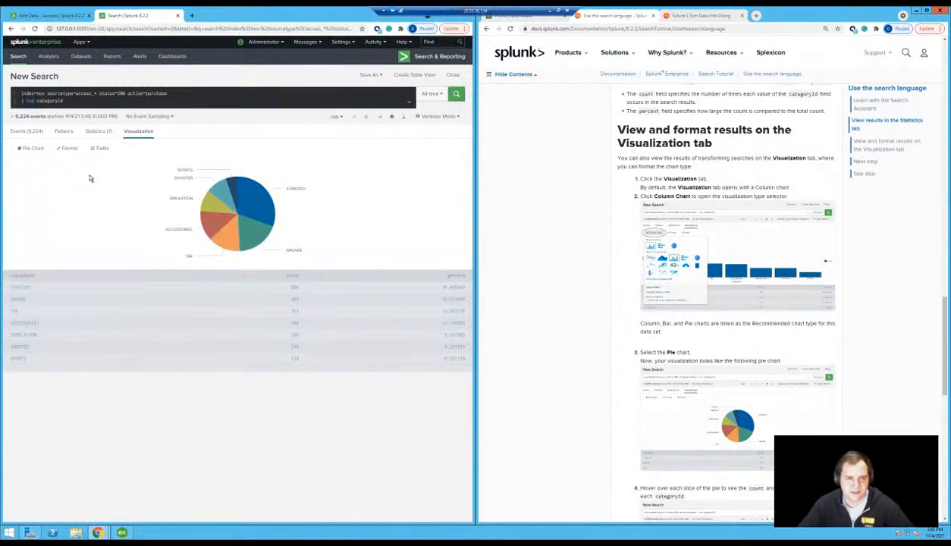
Try the Bar Chart type for the category results and switch back to the Pie Chart
click(34, 149)
click(56, 180)
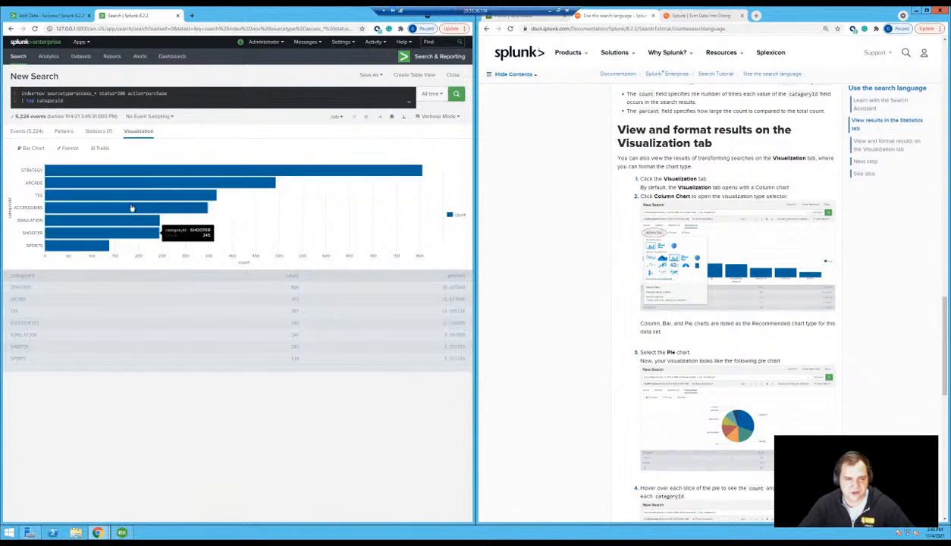
click(33, 148)
click(82, 180)
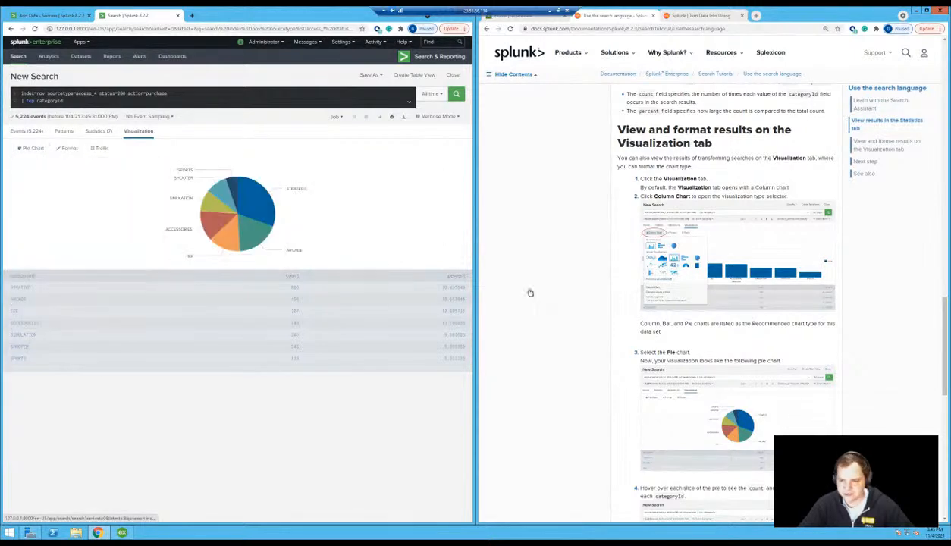
Examine the pie chart's format options, the available chart types and the Trellis layout settings without changing them
scroll(756, 469, down, 1)
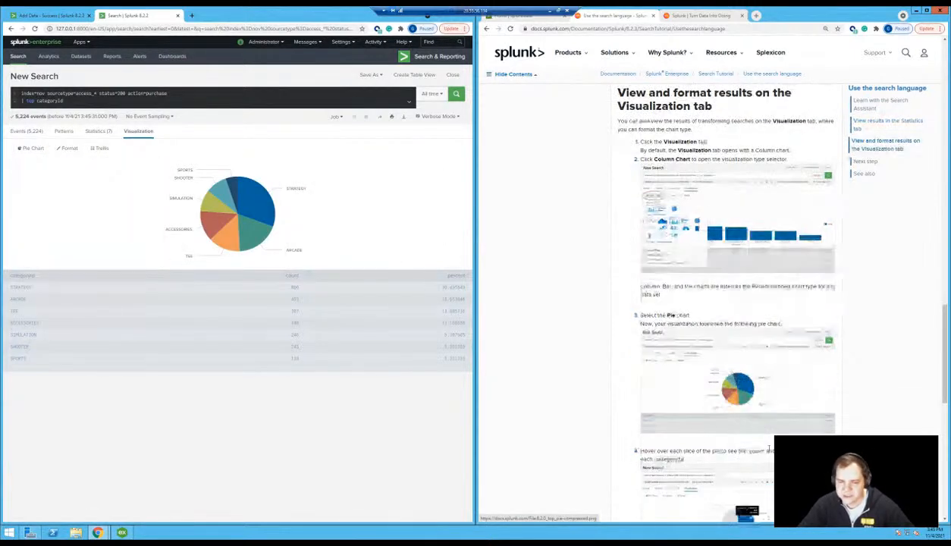
scroll(769, 449, down, 1)
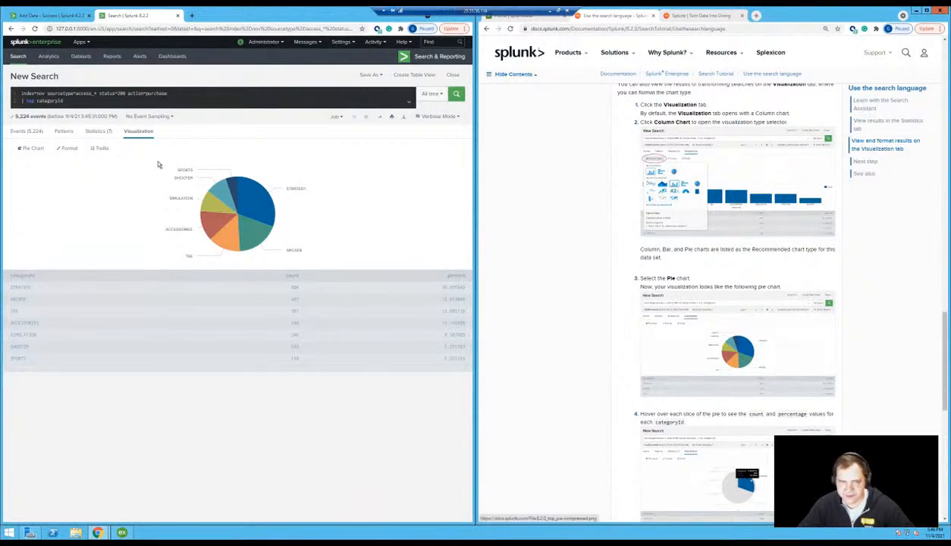
click(69, 148)
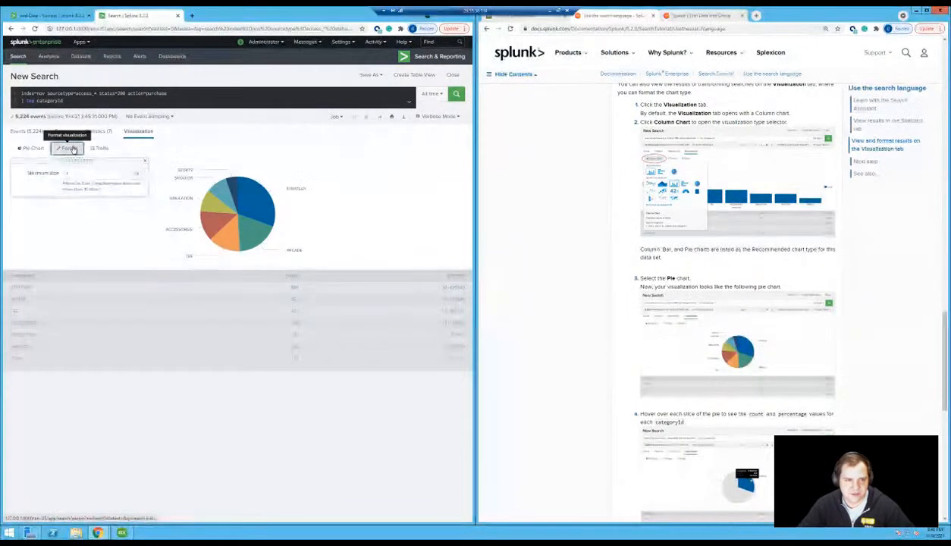
click(68, 210)
click(32, 148)
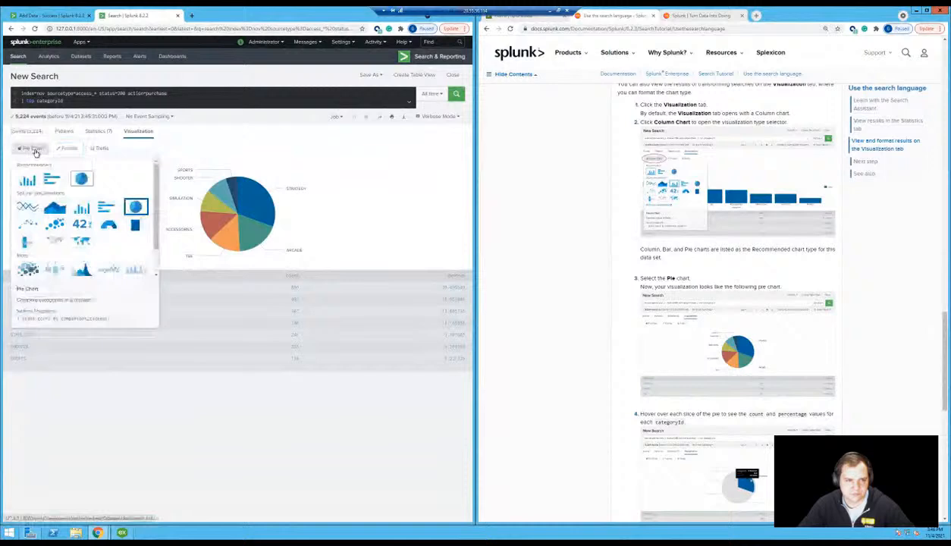
click(103, 151)
click(99, 150)
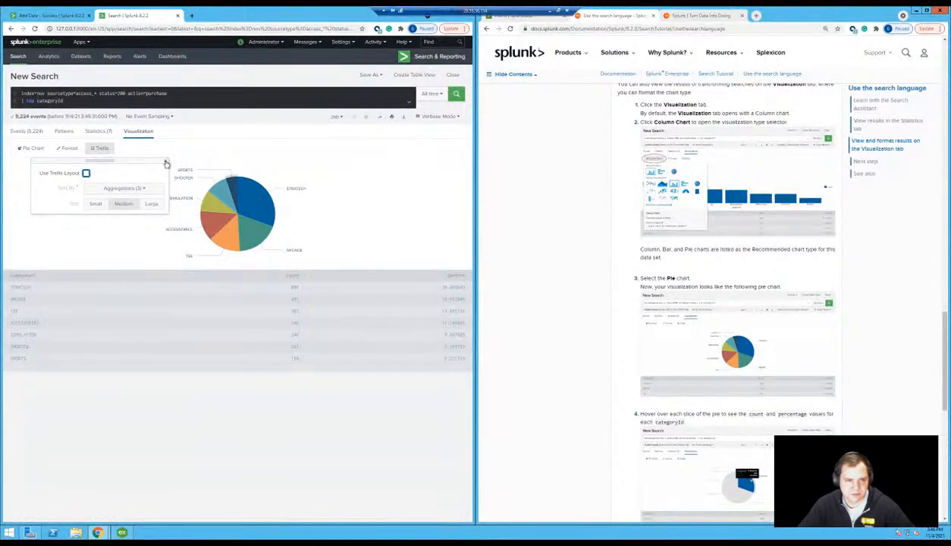
click(99, 148)
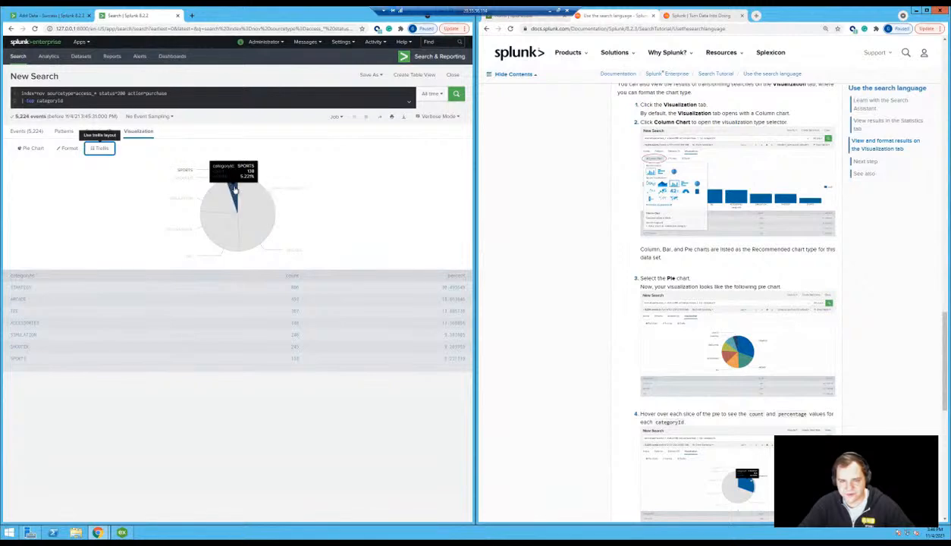
Drill down into the pie chart's STRATEGY slice to inspect its purchase events, and return to the chart
scroll(817, 393, down, 3)
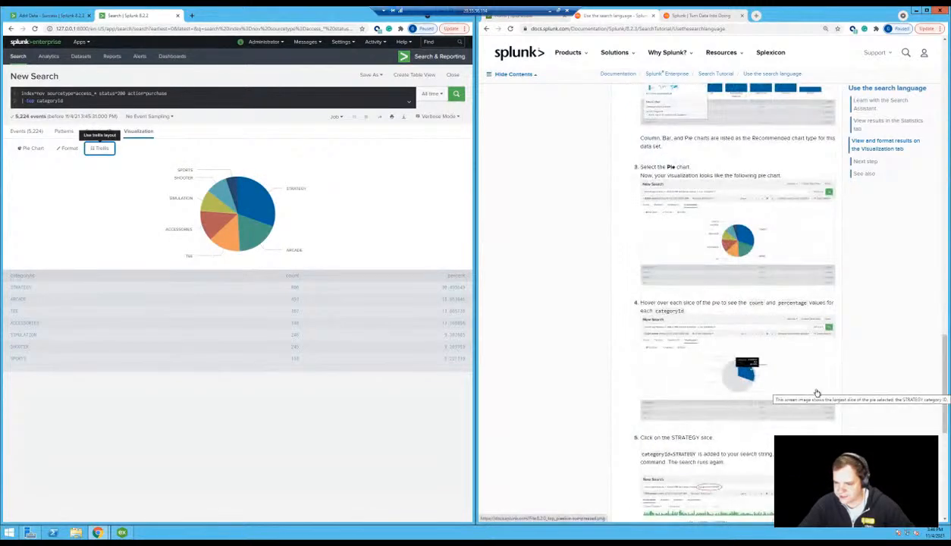
scroll(640, 326, down, 2)
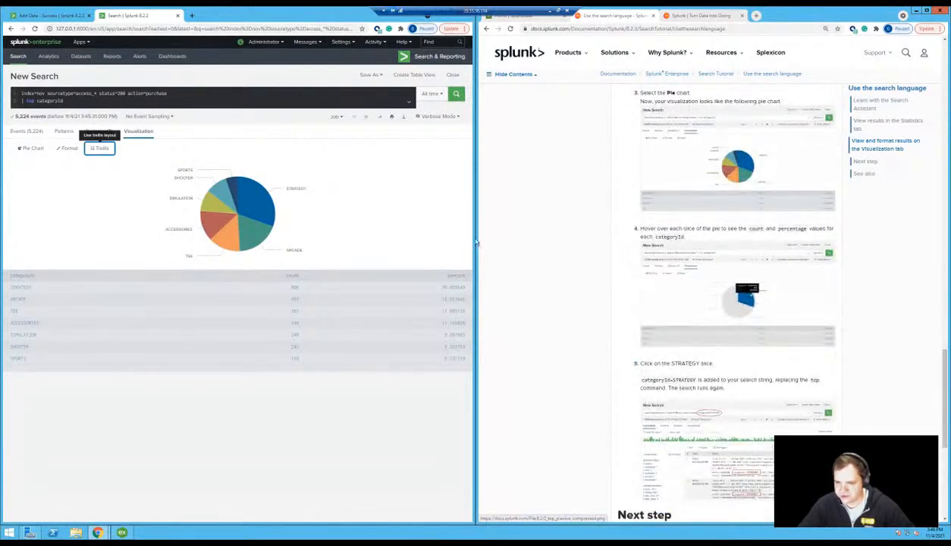
click(254, 195)
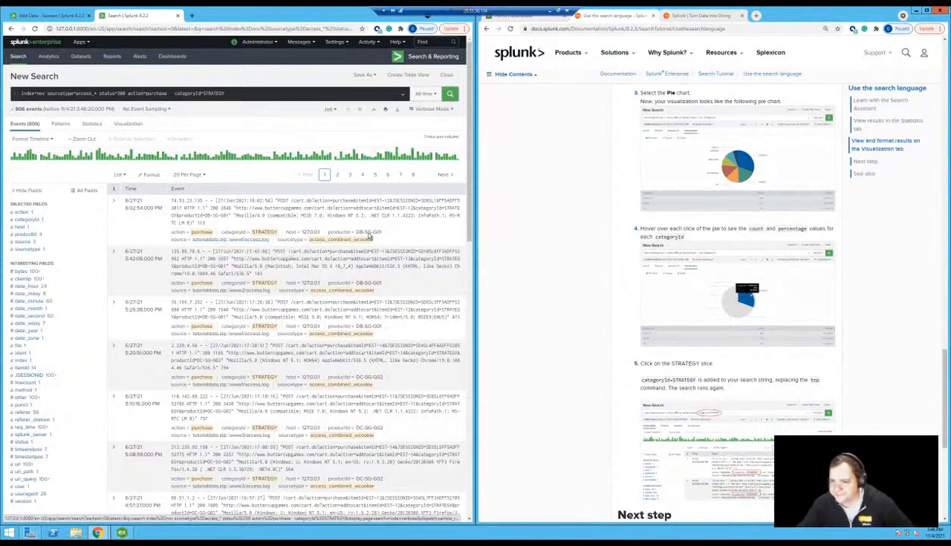
scroll(747, 326, down, 2)
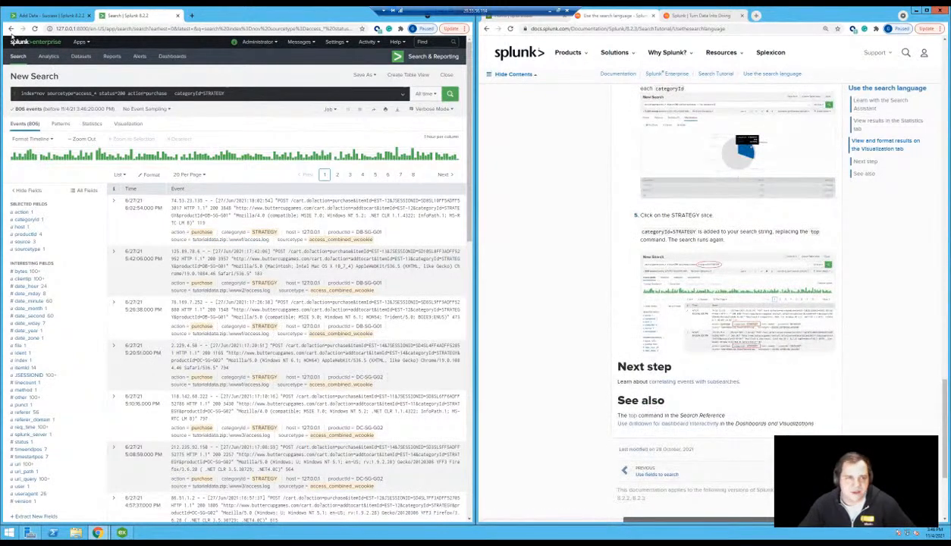
click(11, 28)
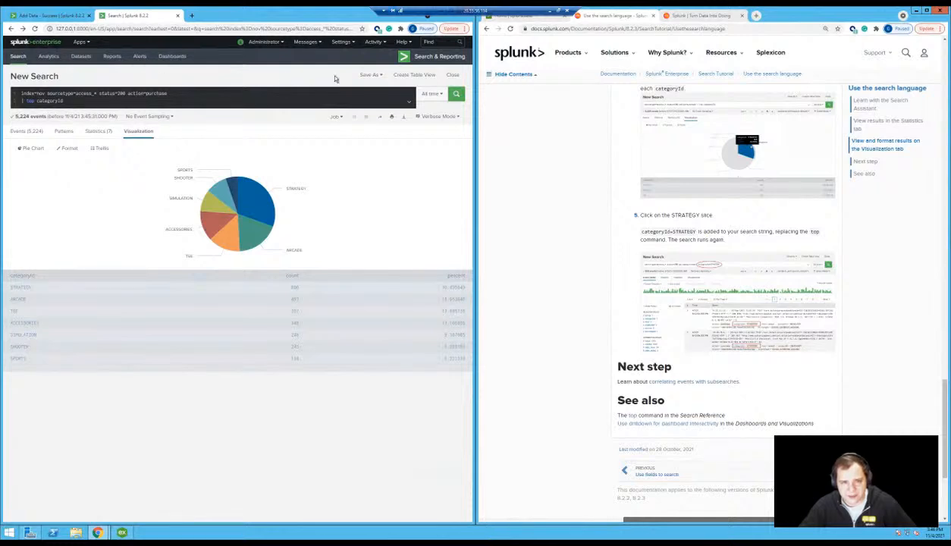
Start saving the category pie chart as a panel in a new dashboard titled Nov Fun
click(374, 76)
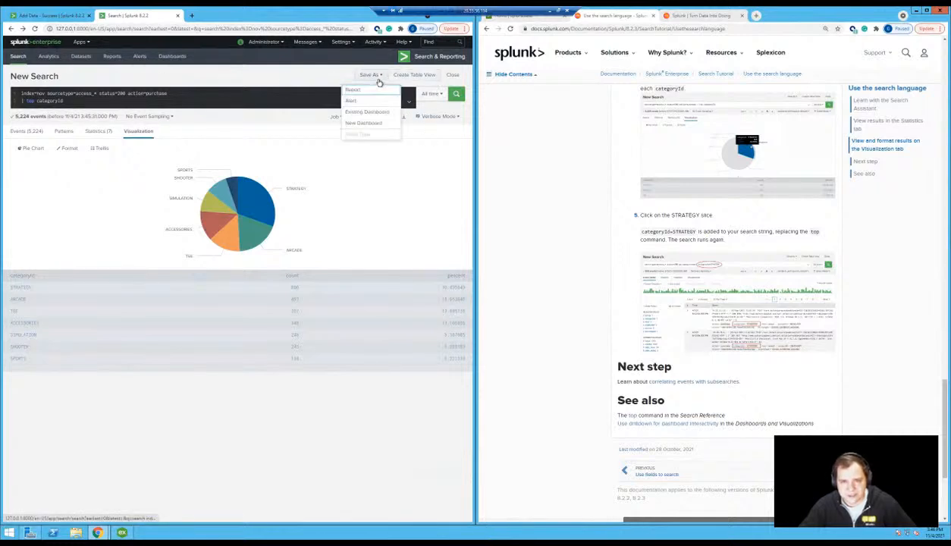
click(359, 125)
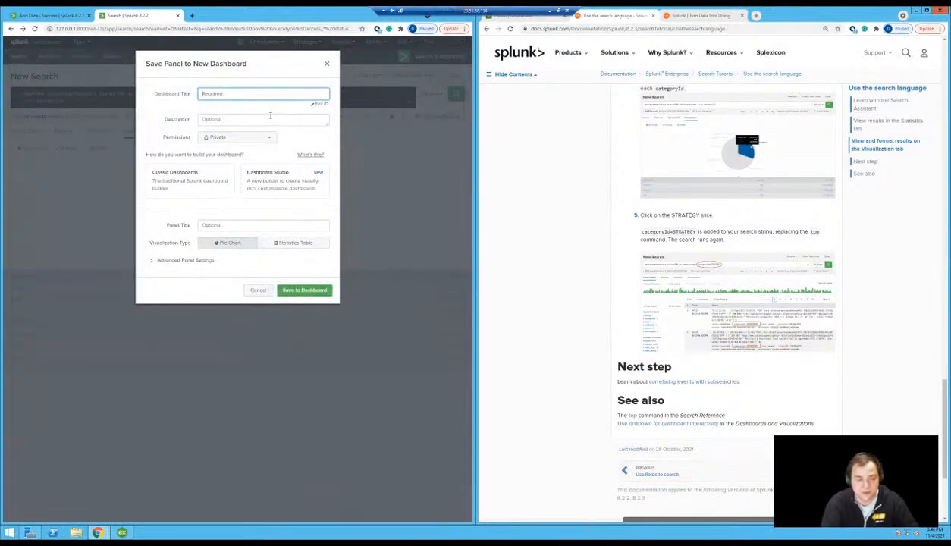
text(New)
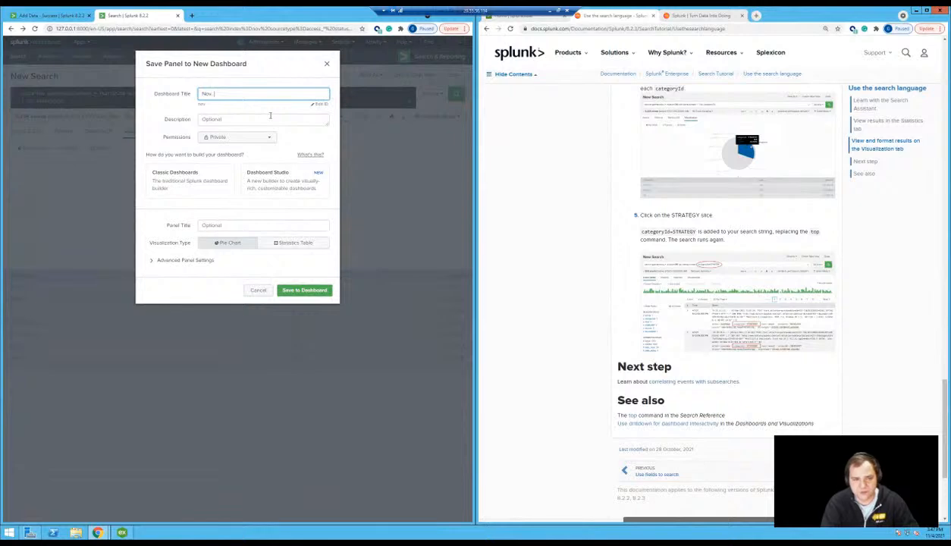
text(v. For)
key(BackSpace)
key(BackSpace)
text(un)
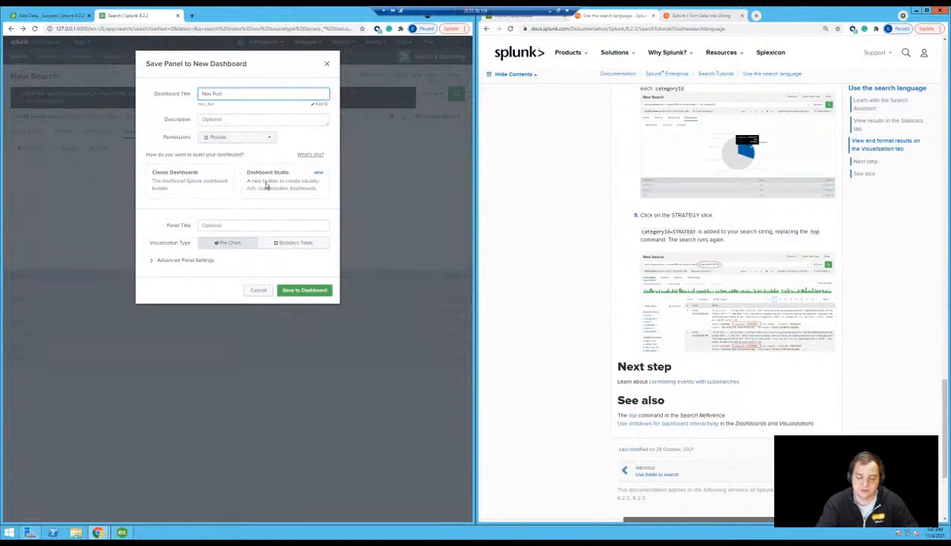
Build it with Classic Dashboards, title the panel Top Category ID, and save and view the dashboard
click(171, 180)
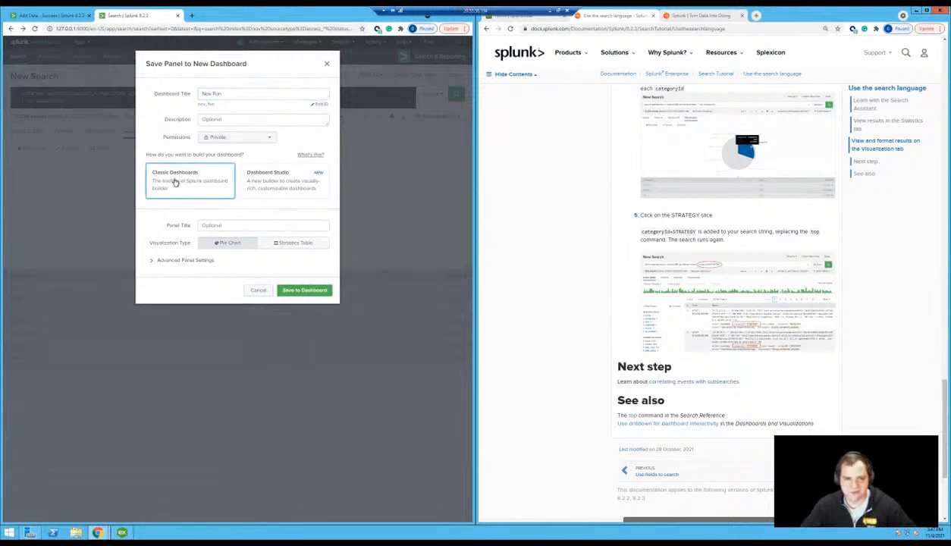
click(234, 228)
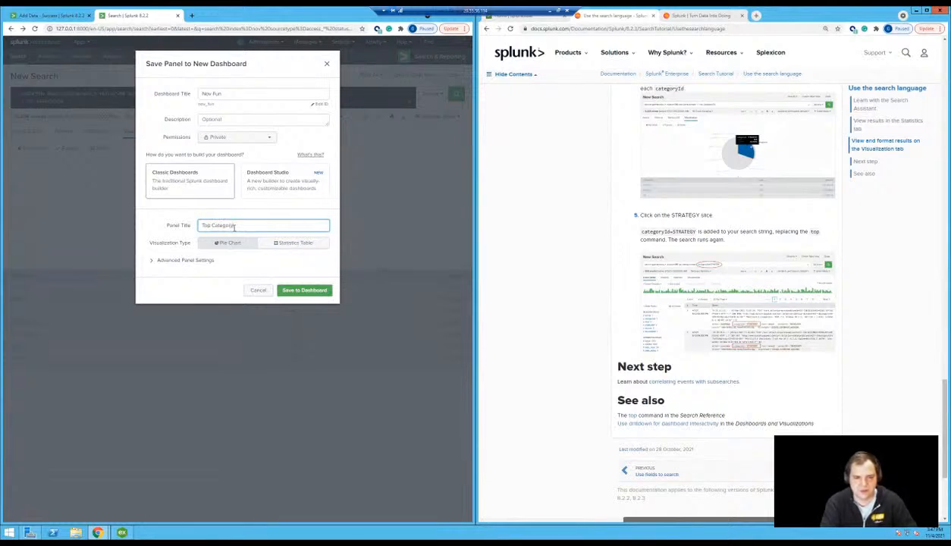
click(316, 291)
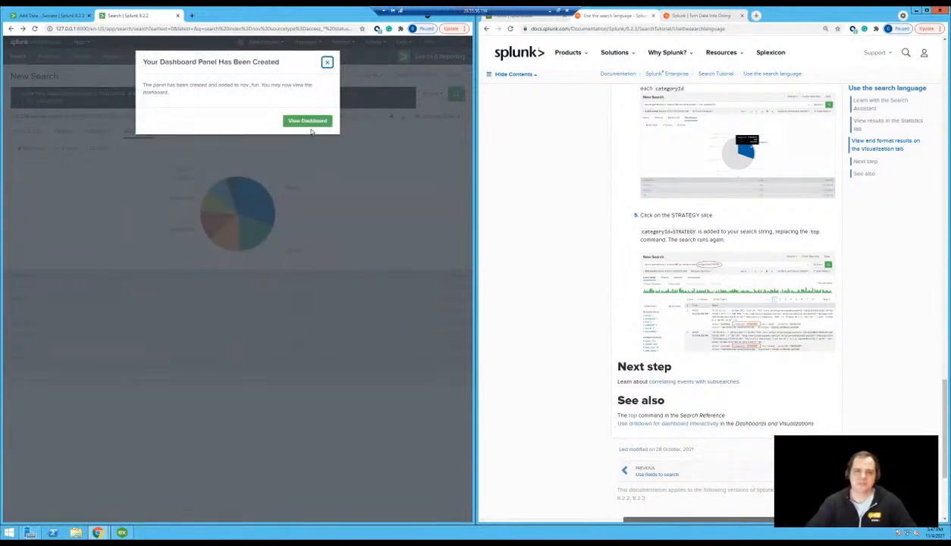
click(311, 122)
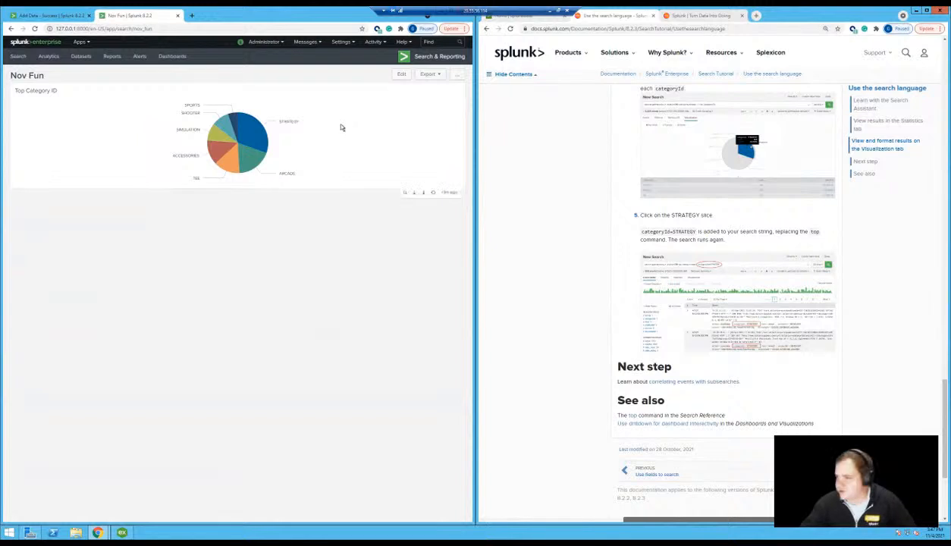
Examine the Nov Fun dashboard's edit mode, export options and app-level permissions without saving any changes
click(402, 76)
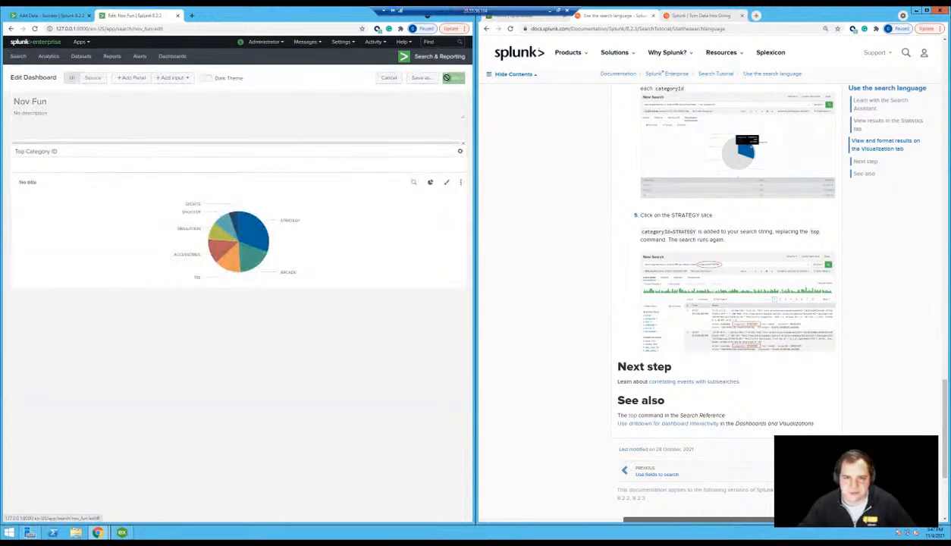
click(388, 78)
click(427, 73)
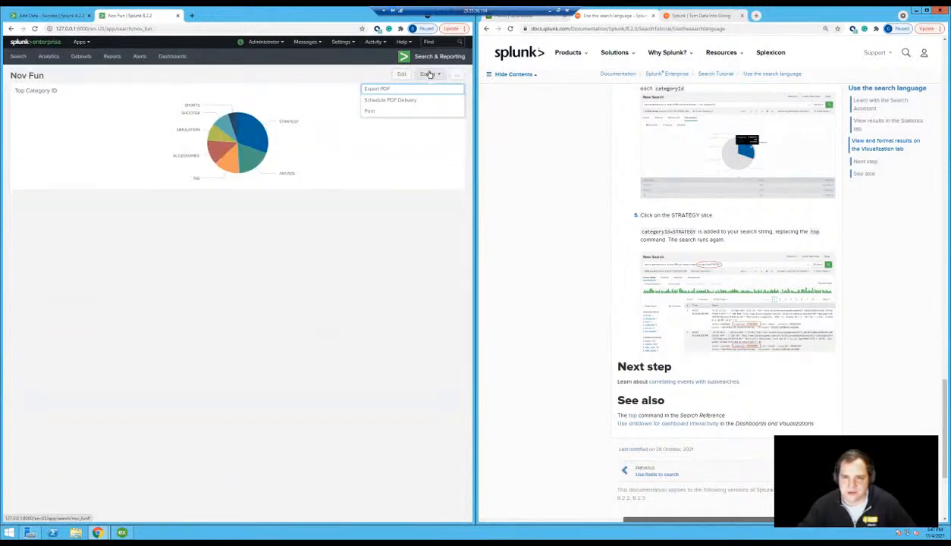
click(457, 74)
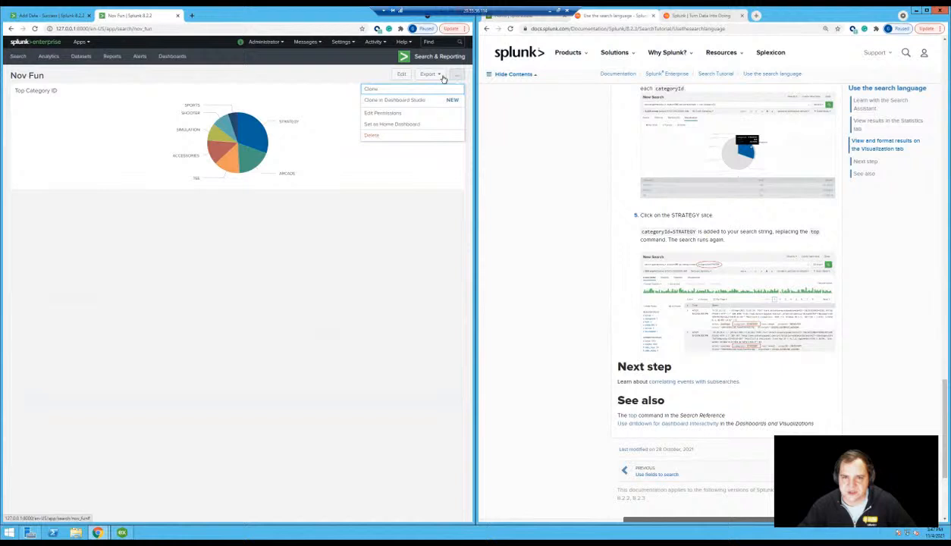
click(380, 113)
click(269, 131)
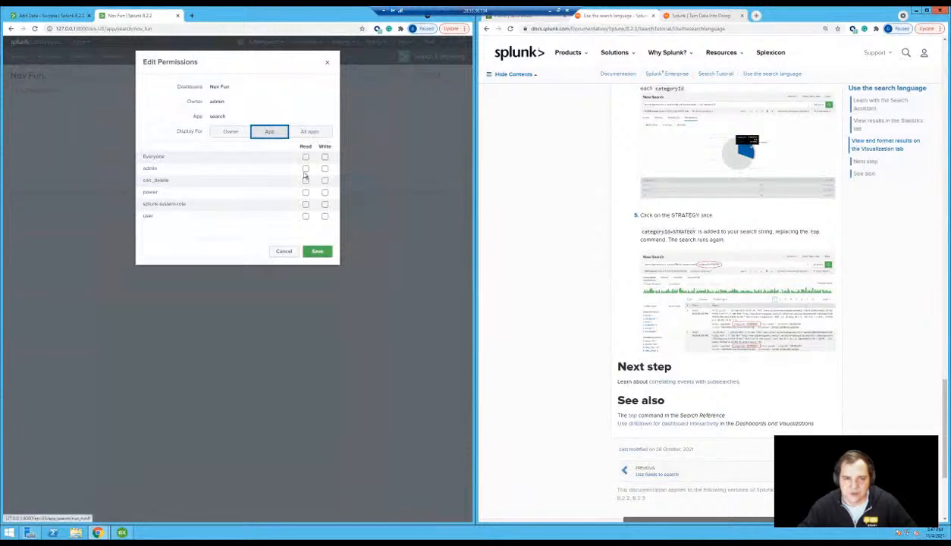
click(283, 251)
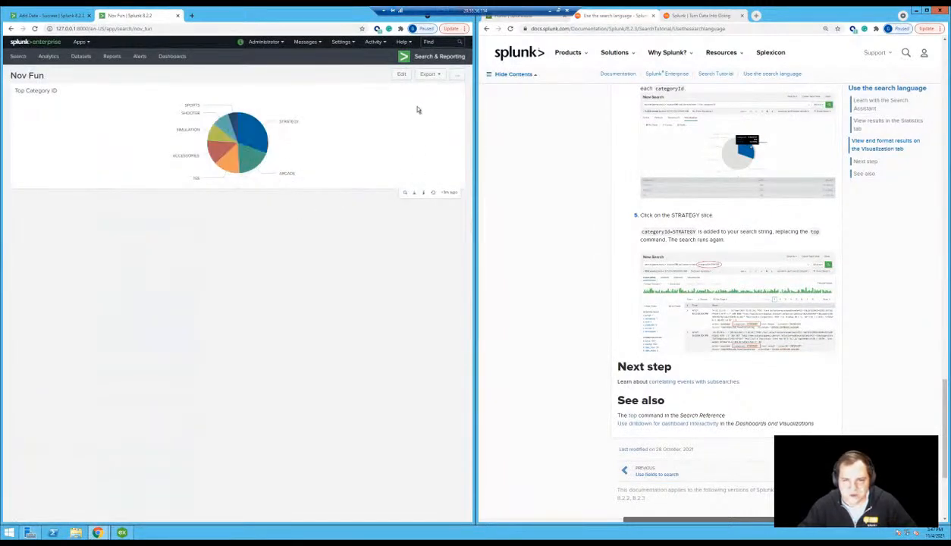
Put the Nov Fun dashboard in edit mode and add a Time input to it
click(402, 74)
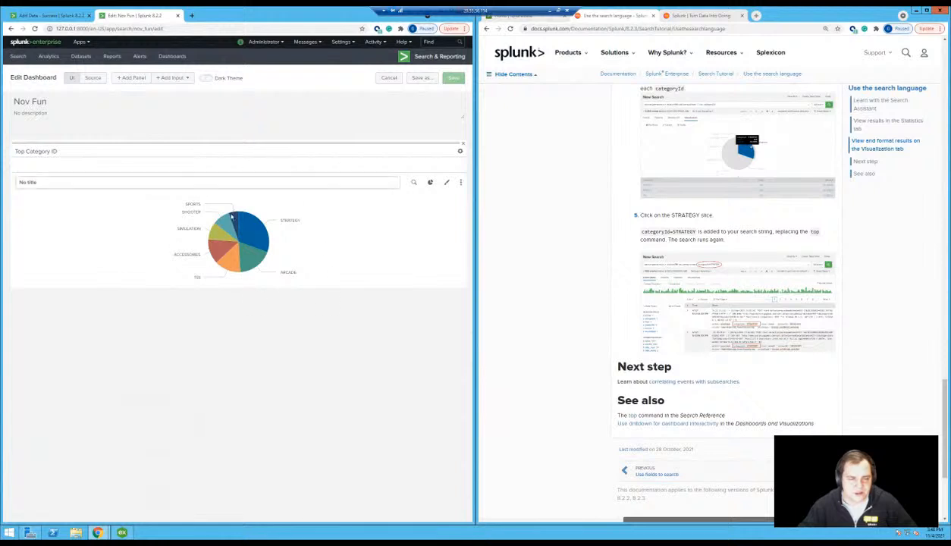
click(171, 77)
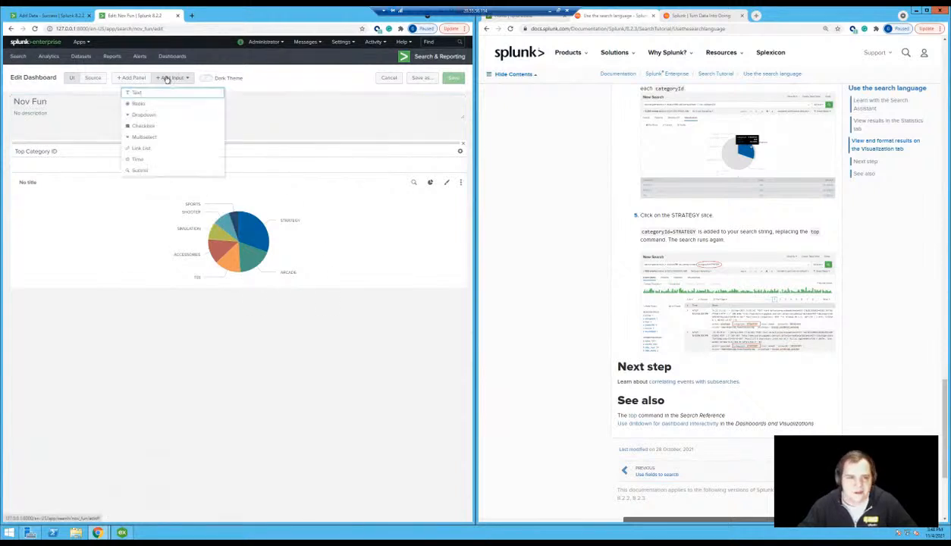
click(154, 159)
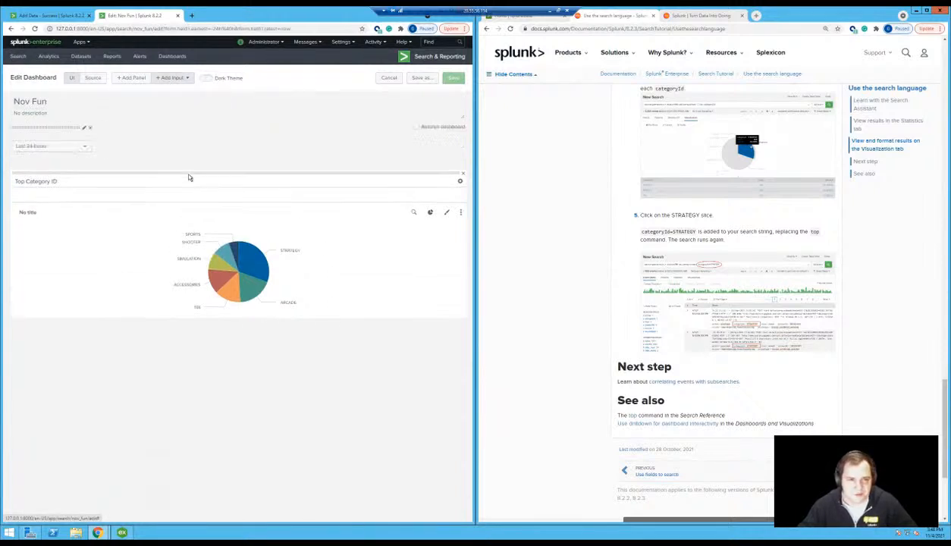
Set the time input's token name to myTime and apply it
click(84, 127)
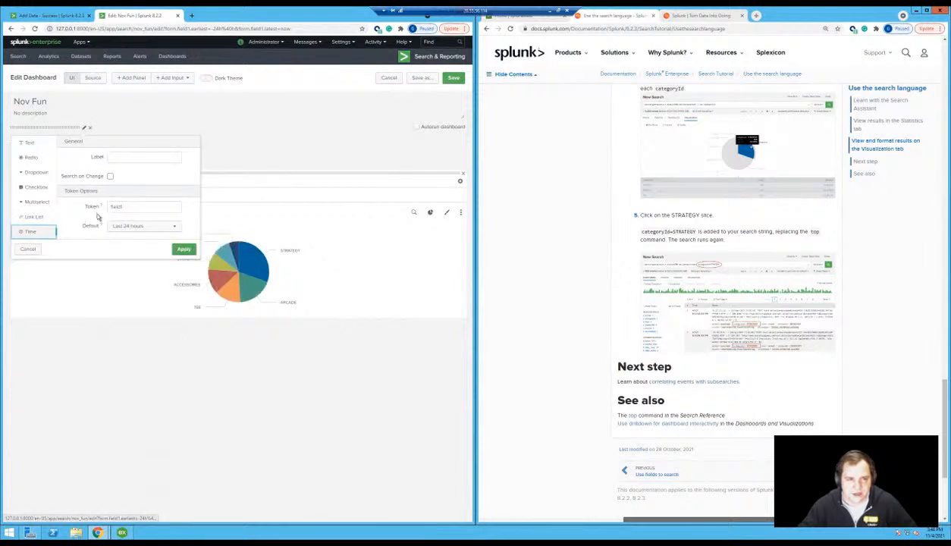
click(178, 127)
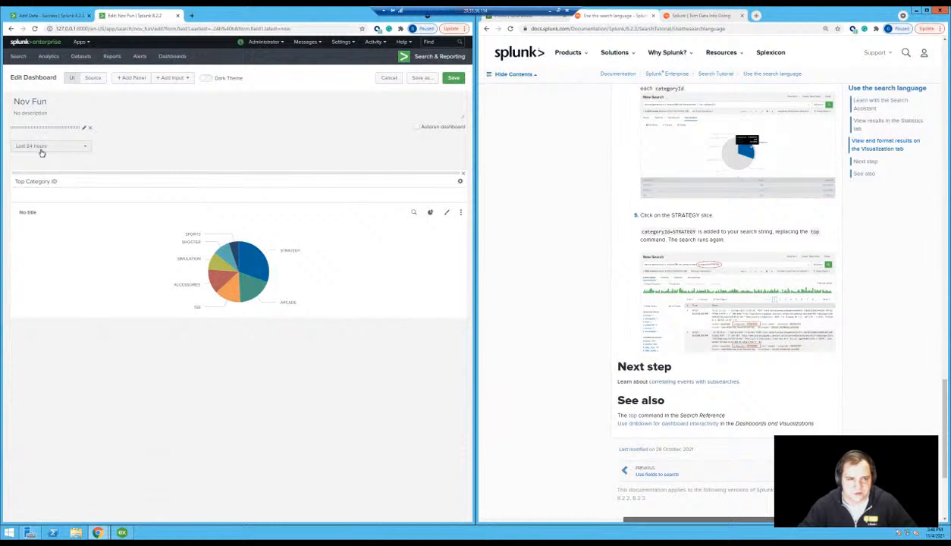
click(84, 128)
double_click(126, 207)
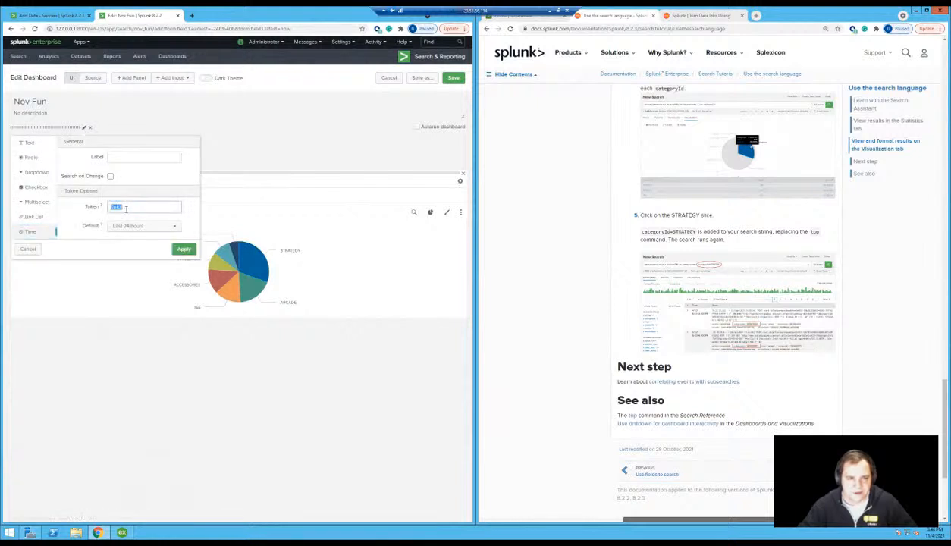
text(my)
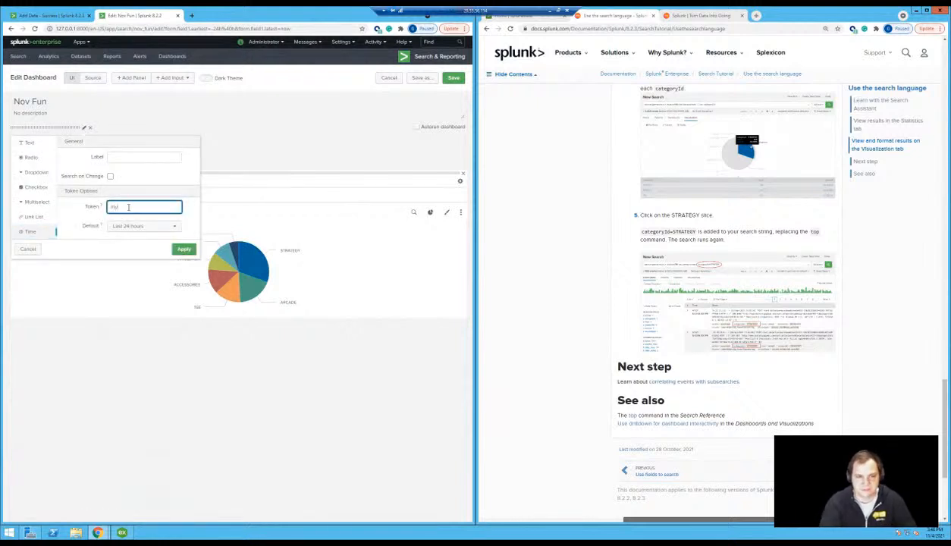
text(time)
click(185, 250)
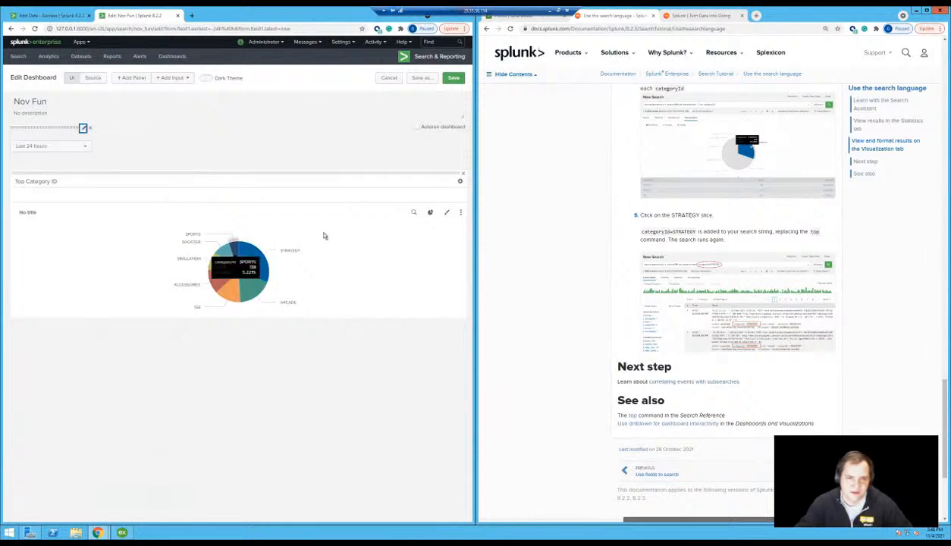
Set the Top Category ID panel's search time range to Shared Time Picker (myTime) and apply it
click(413, 213)
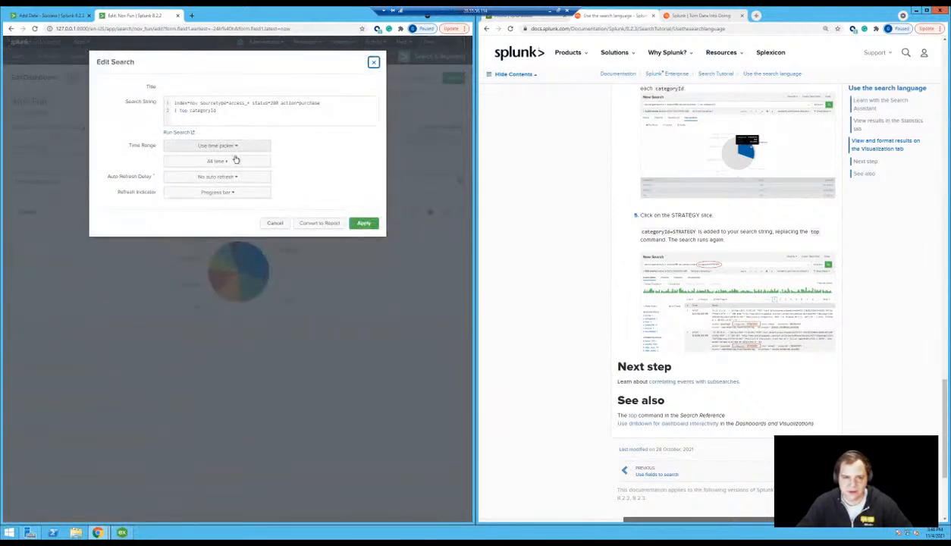
click(373, 61)
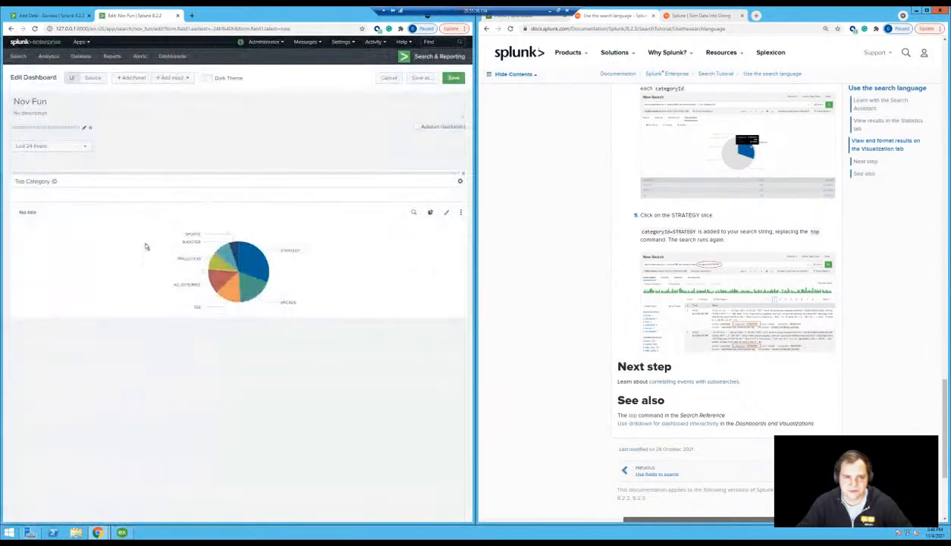
click(414, 212)
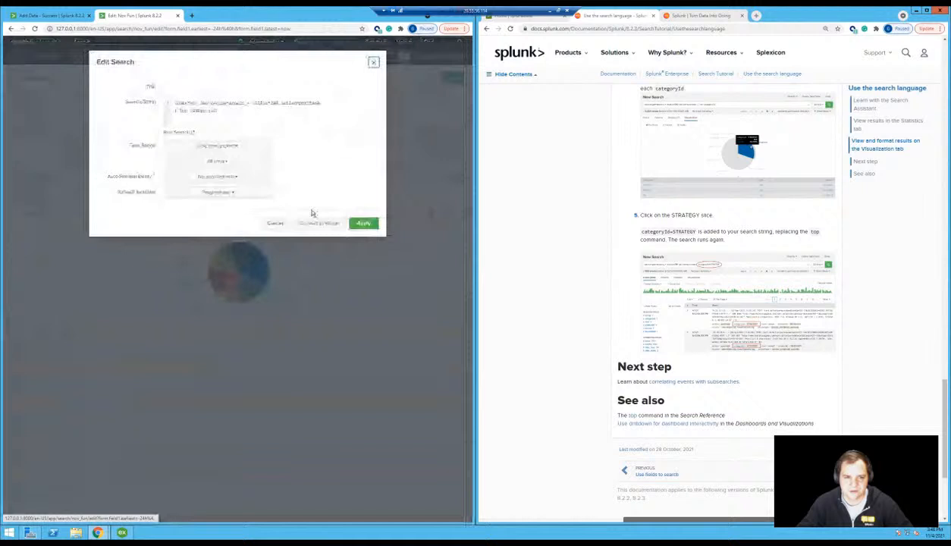
click(250, 146)
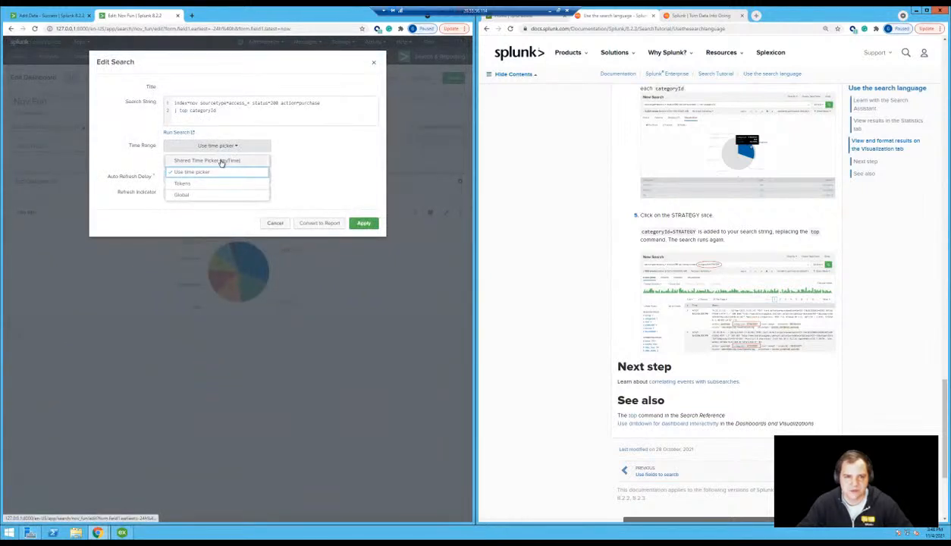
click(185, 161)
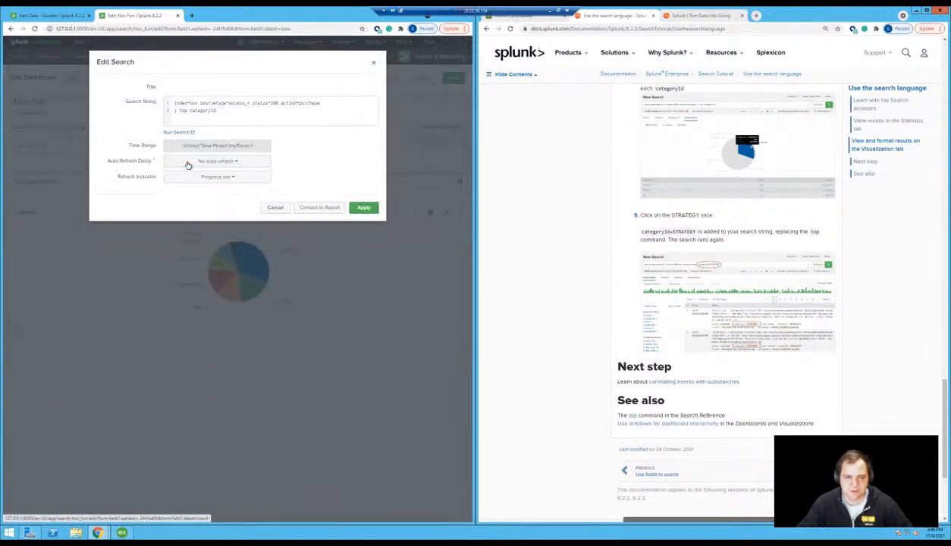
click(363, 206)
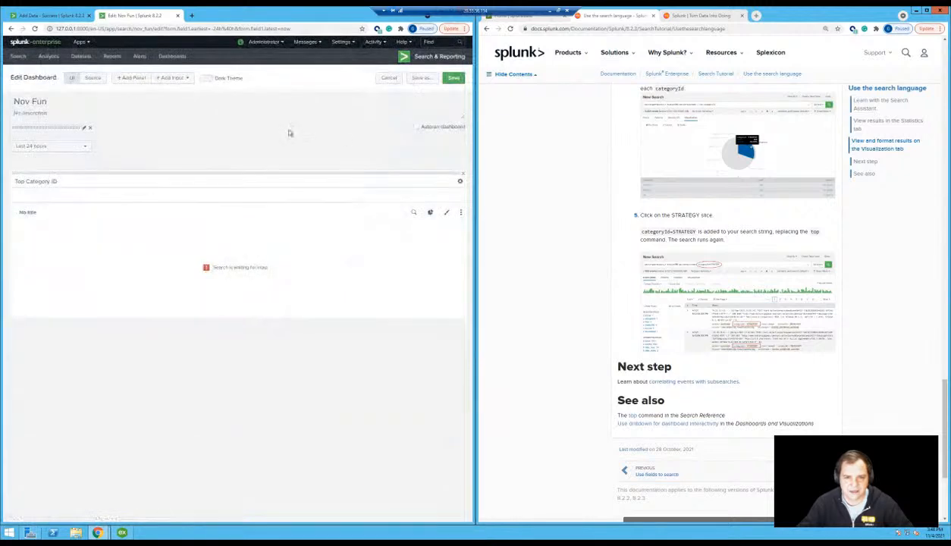
Set the dashboard's time picker to All time and save the dashboard
click(87, 148)
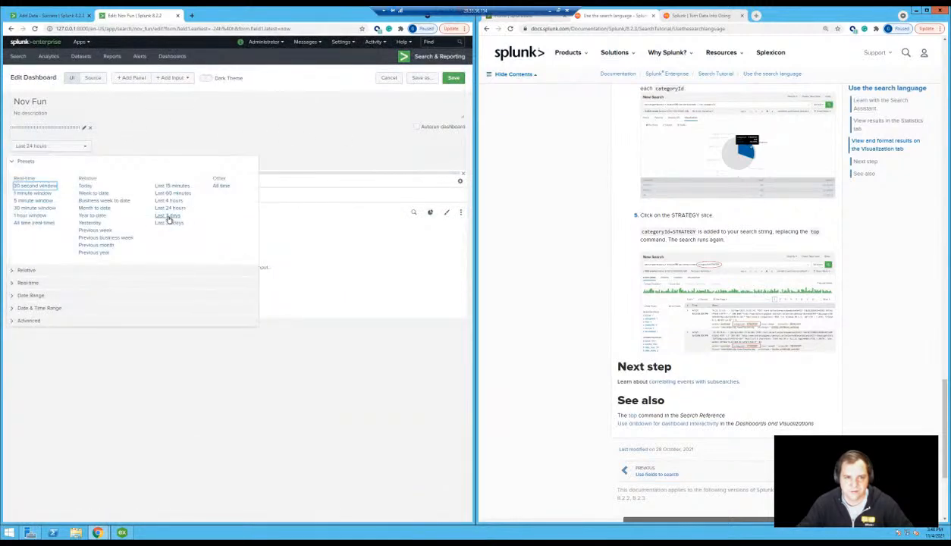
click(221, 186)
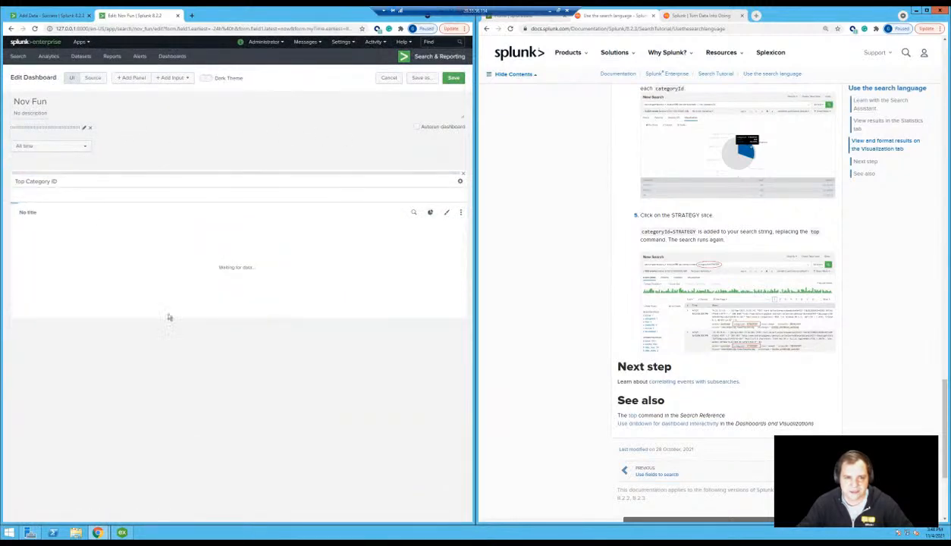
click(58, 146)
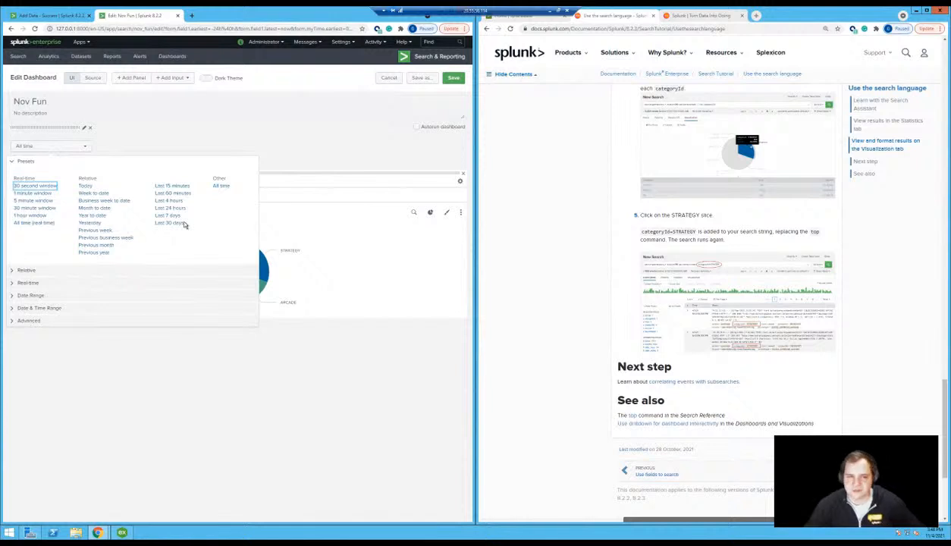
click(453, 77)
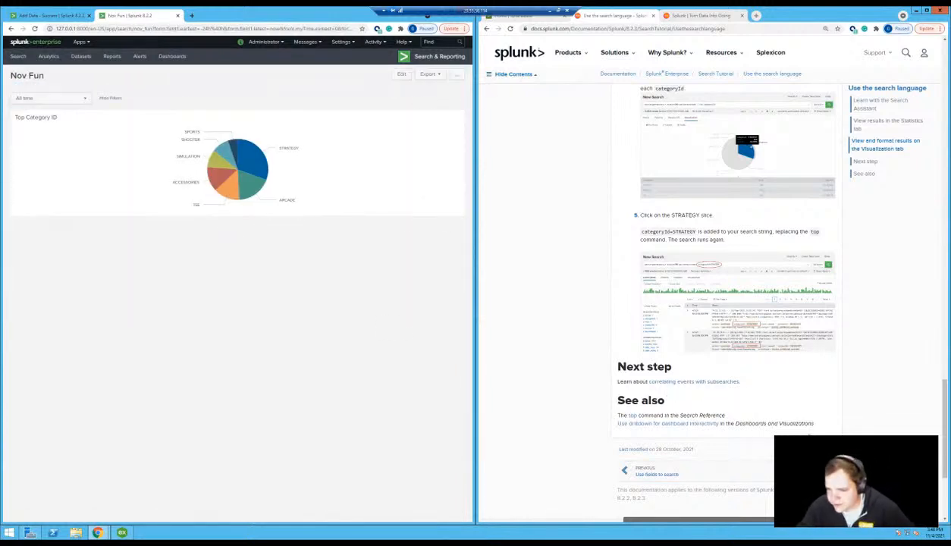
Open the tutorial topic on correlating events with subsearches at Example 1, and open a new blank search in Splunk
click(683, 381)
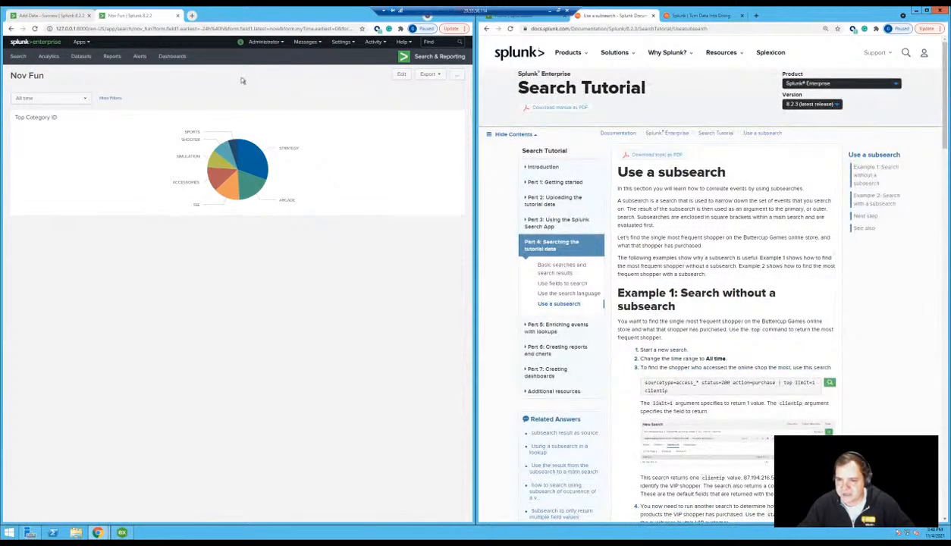
scroll(645, 277, down, 2)
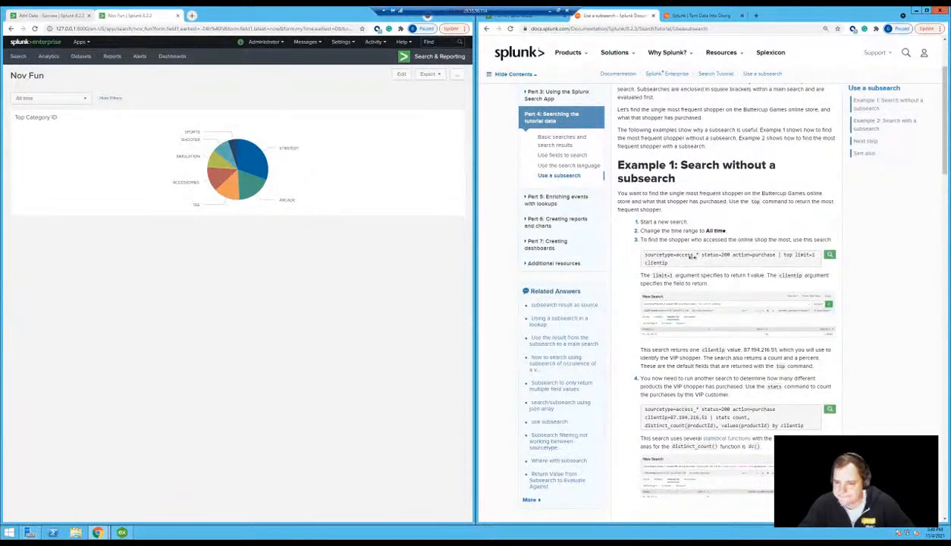
click(49, 58)
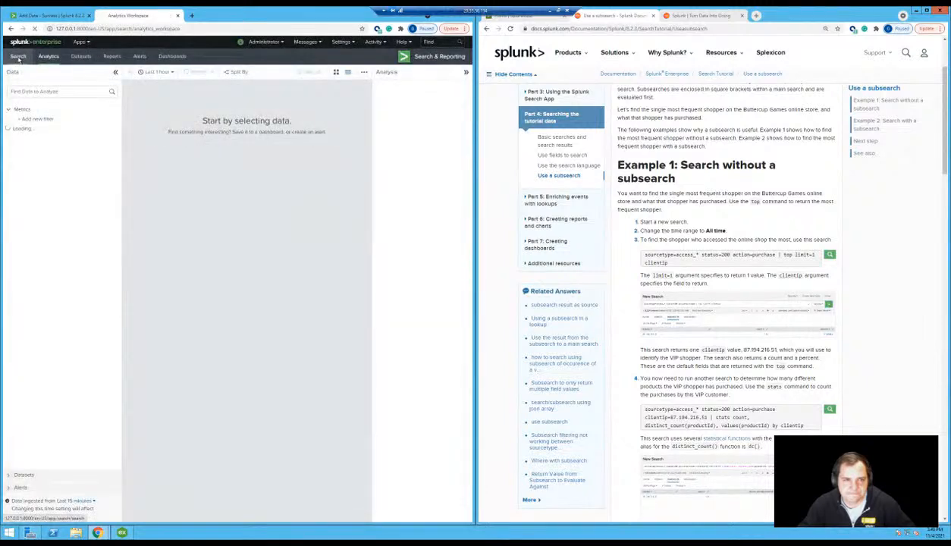
click(19, 60)
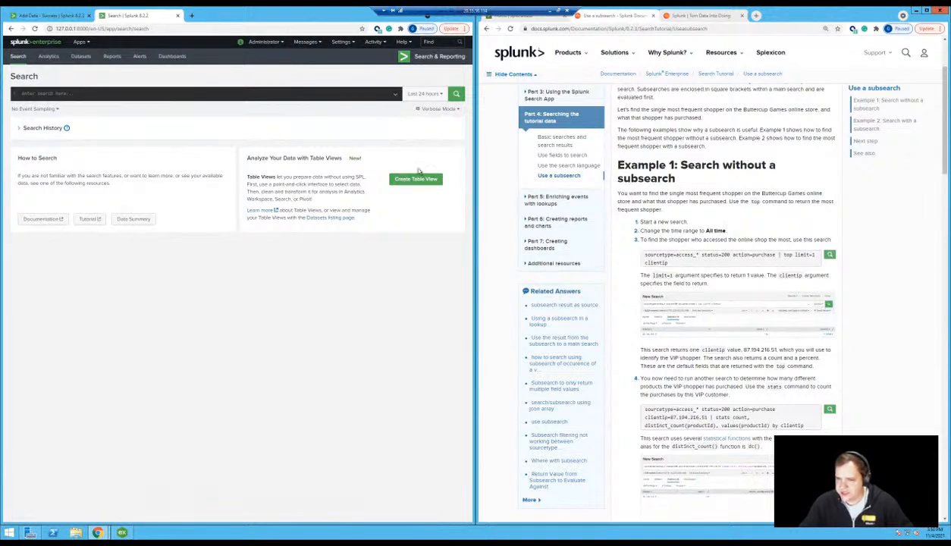
Set the search time range to All time and copy the tutorial's step 3 search that returns the top clientip
click(413, 94)
click(404, 133)
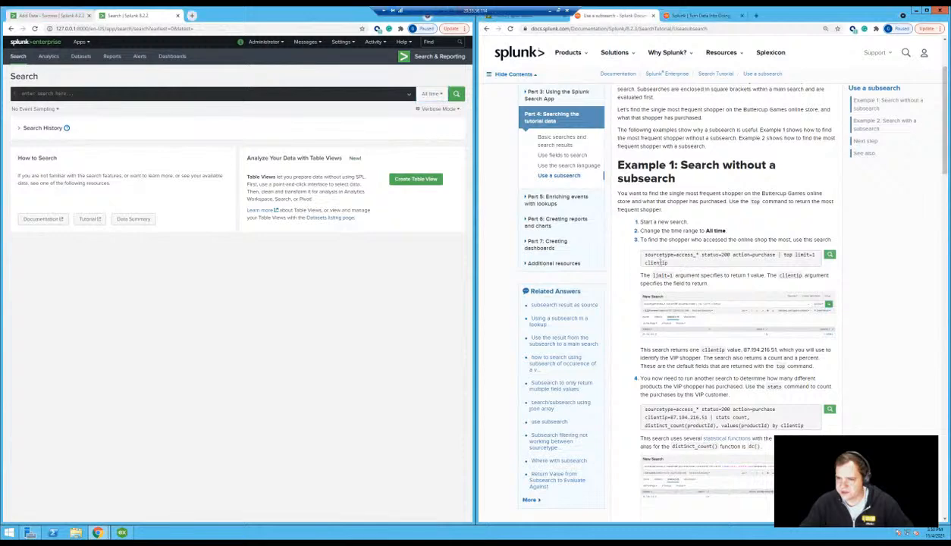
triple_click(645, 261)
right_click(649, 260)
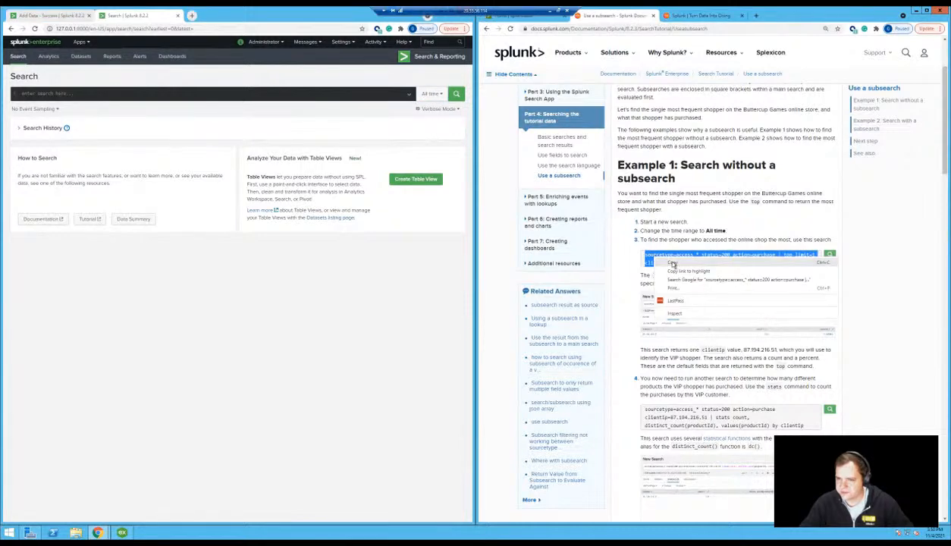
click(672, 265)
Run index=nov sourcetype=access_* status=200 action=purchase | top limit=1 clientip, with the piped top command on its own line
click(121, 92)
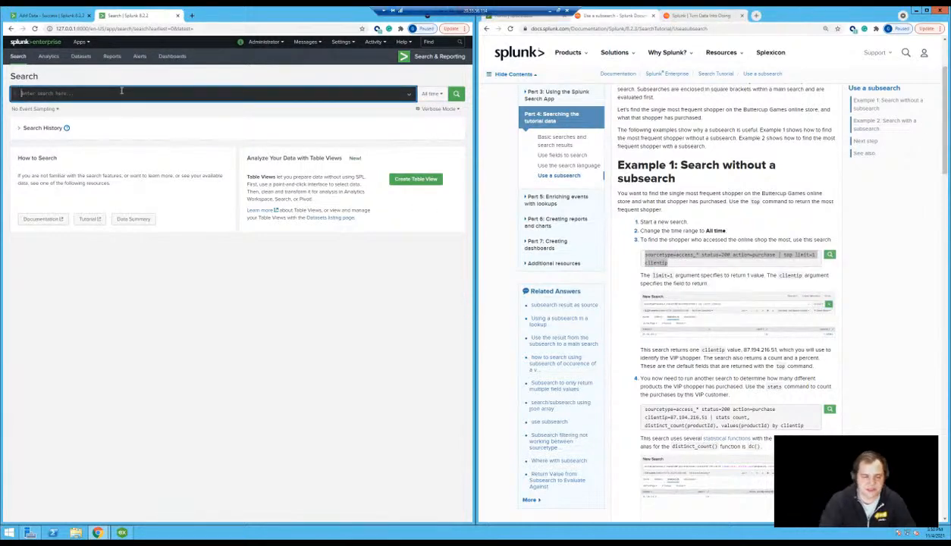
text(index=nov)
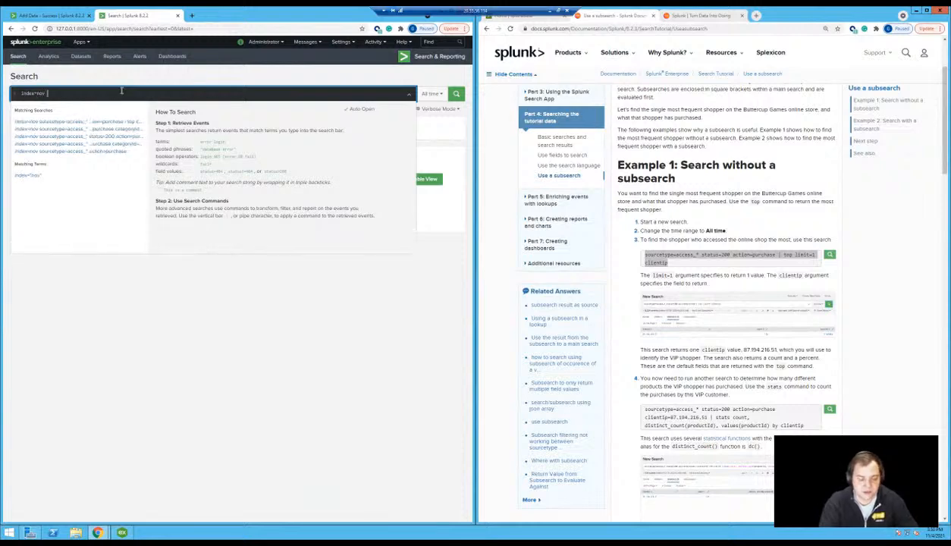
key(ctrl+v)
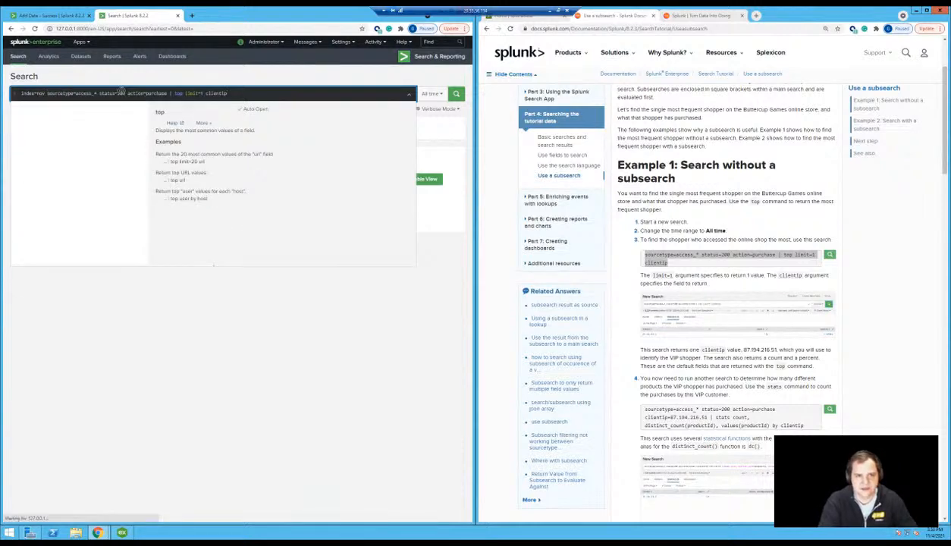
key(Return)
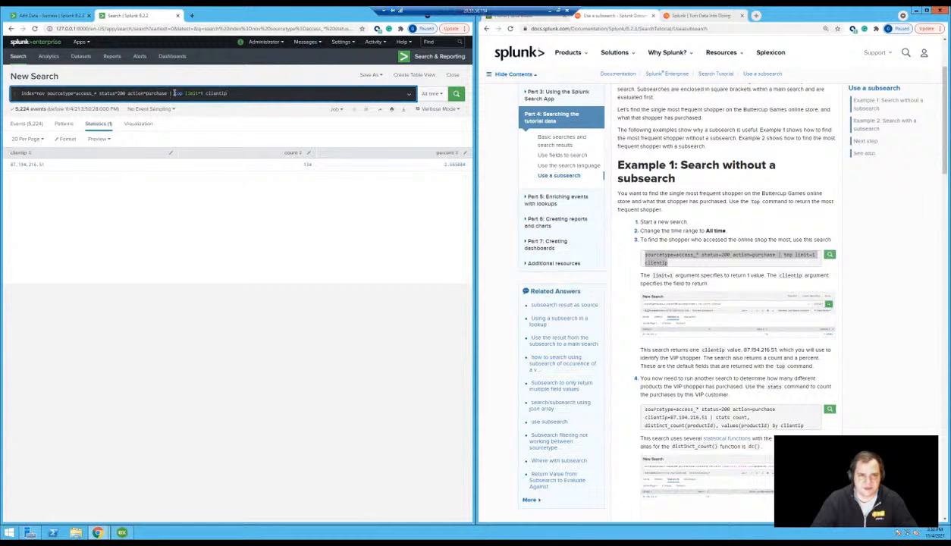
click(134, 98)
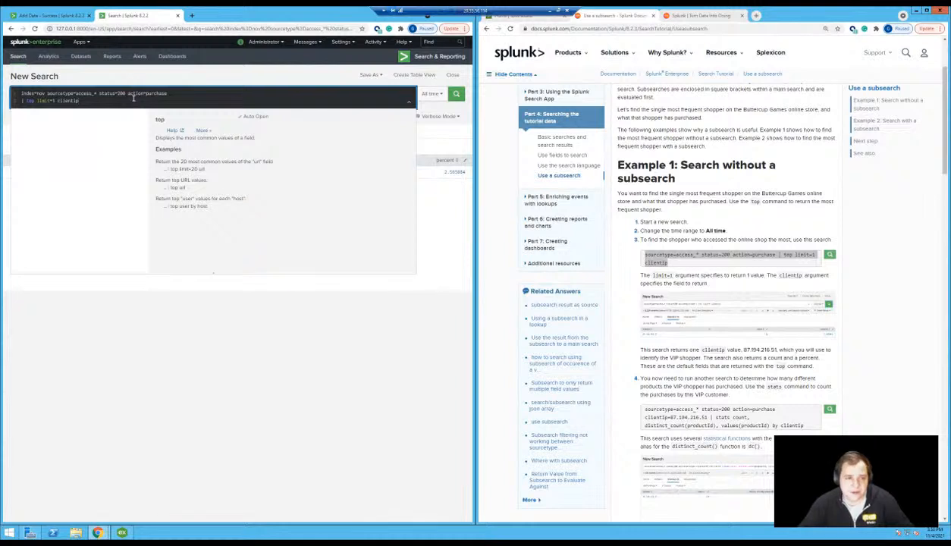
key(Return)
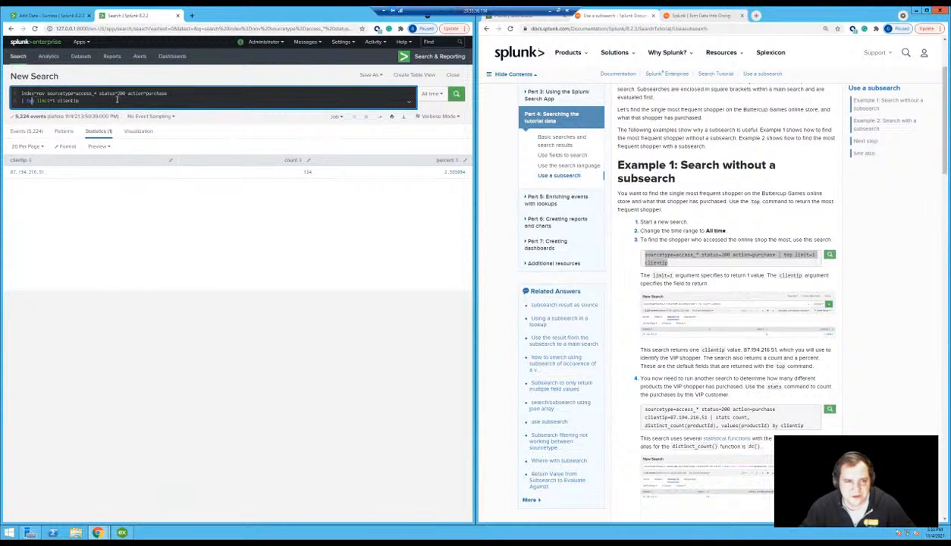
Expand the search assistant's details for the top command and open its full documentation page
click(408, 101)
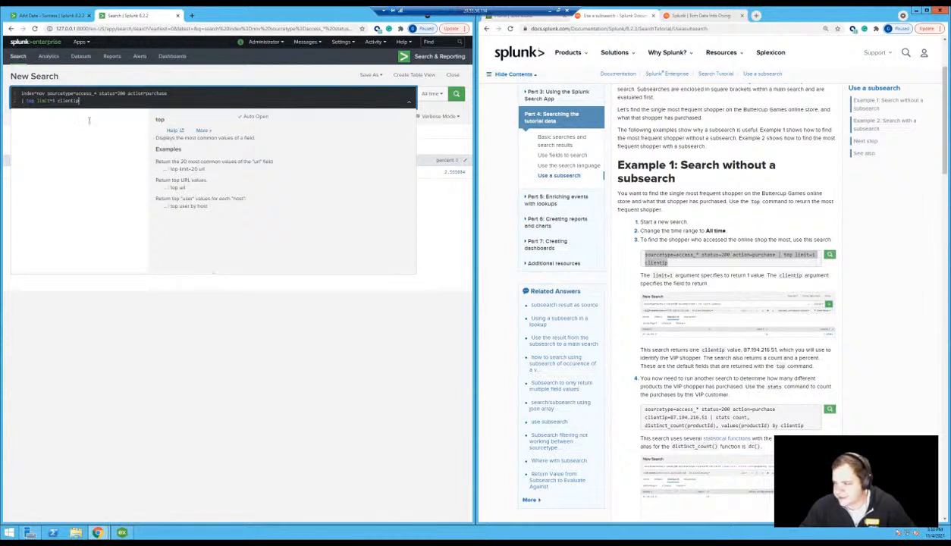
click(202, 131)
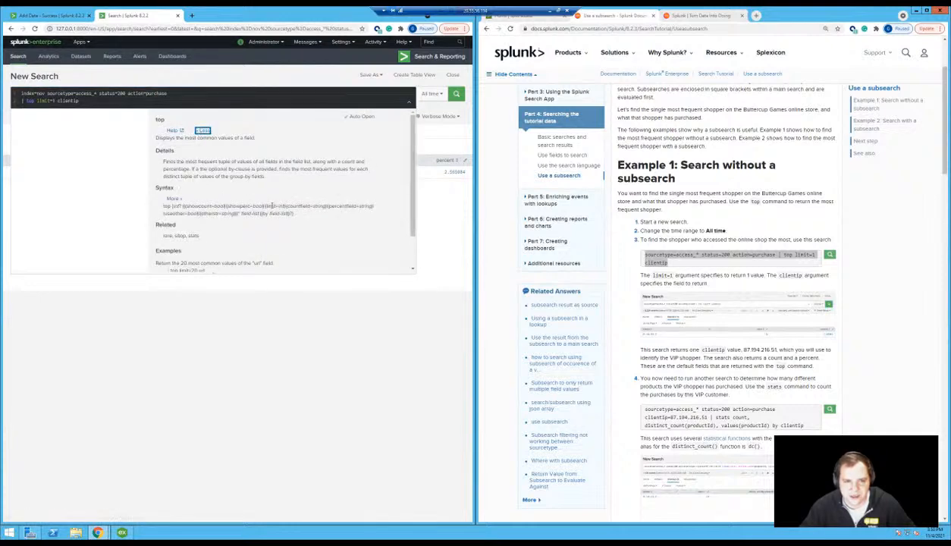
scroll(214, 184, down, 3)
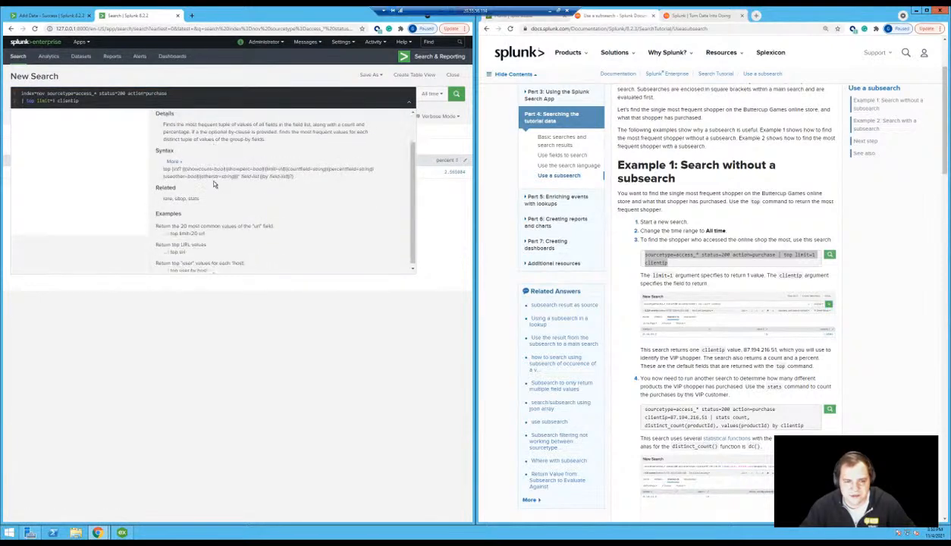
scroll(214, 184, up, 3)
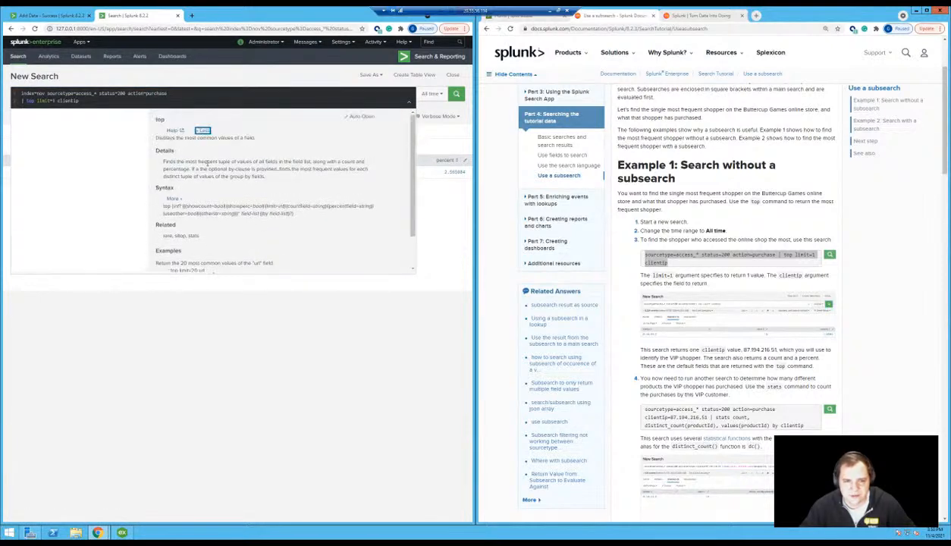
click(175, 132)
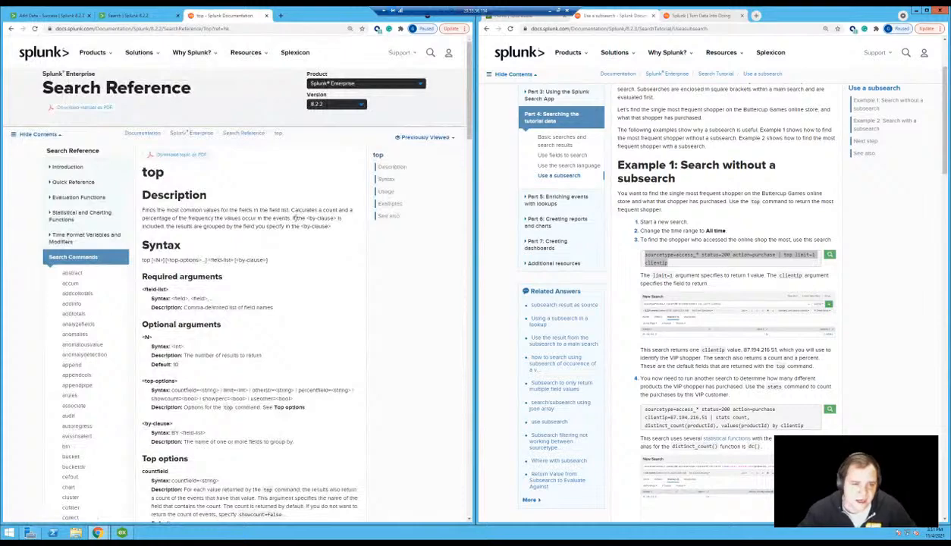
Read the top command reference from its syntax and default fields through the examples to the related commands under See also
scroll(352, 286, down, 3)
scroll(352, 286, down, 7)
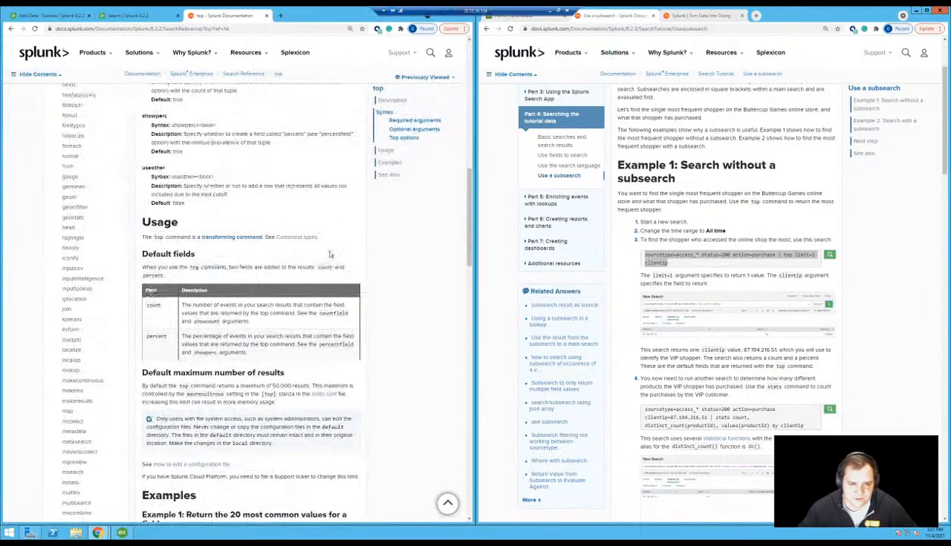
scroll(331, 258, down, 3)
scroll(331, 255, down, 1)
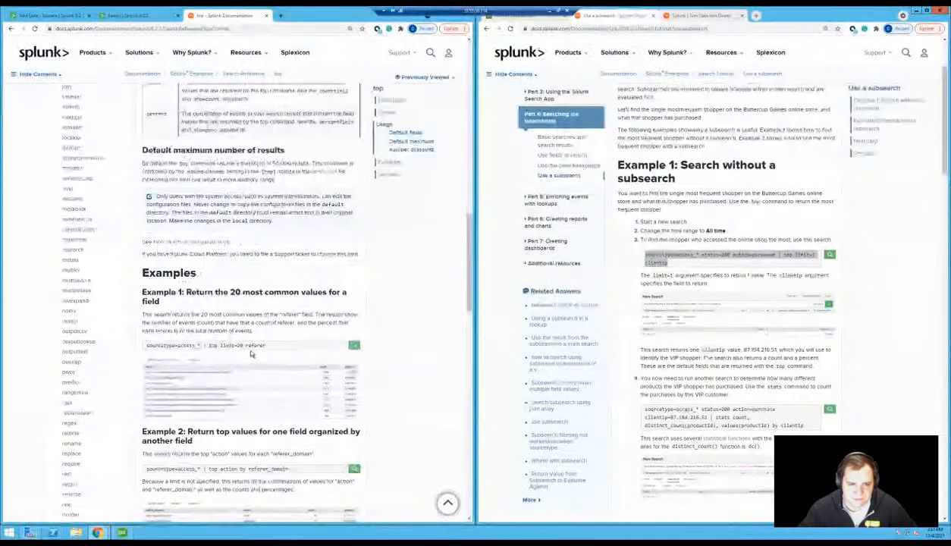
scroll(251, 354, down, 3)
scroll(251, 353, up, 5)
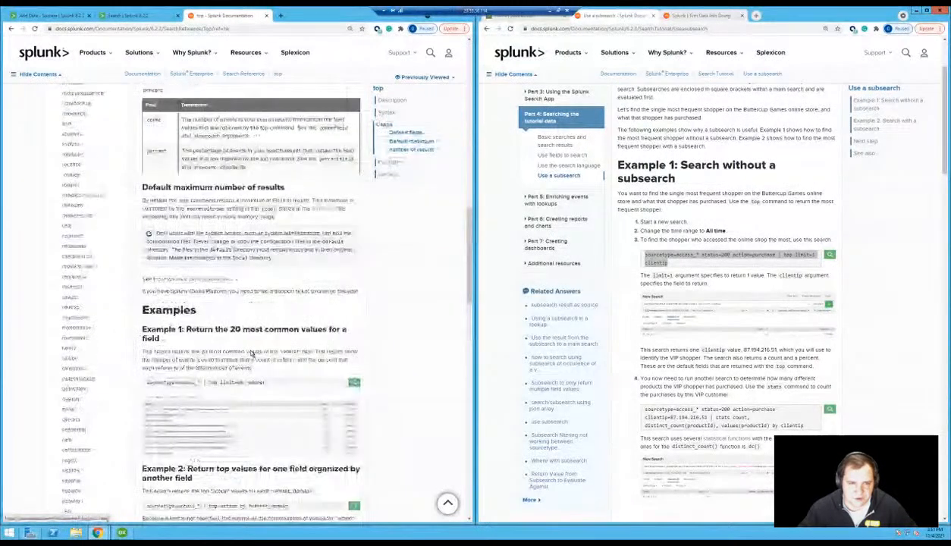
scroll(247, 334, down, 2)
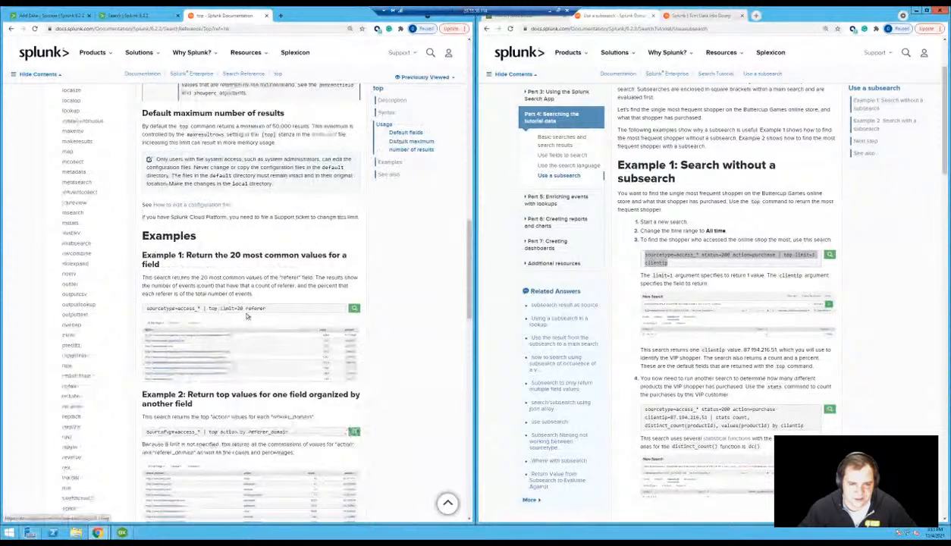
scroll(230, 343, down, 8)
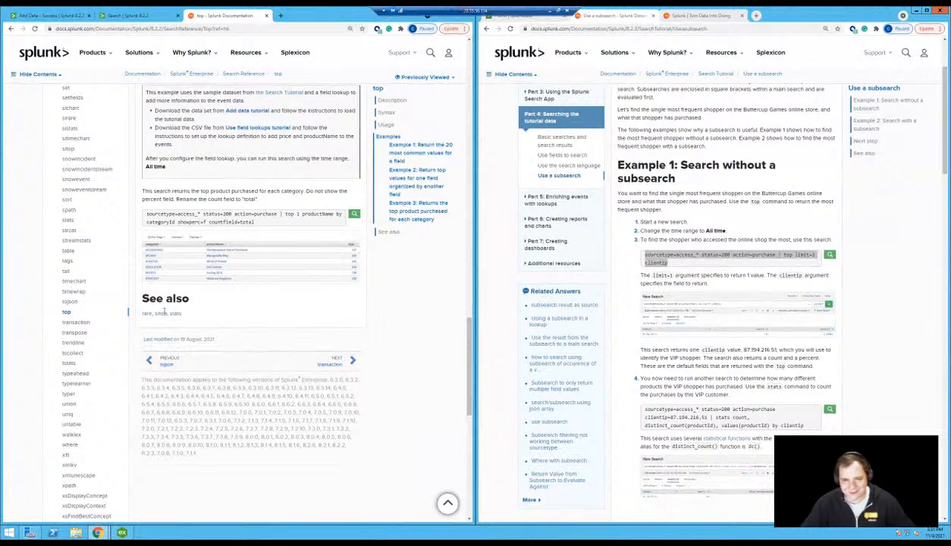
drag(182, 313, 141, 313)
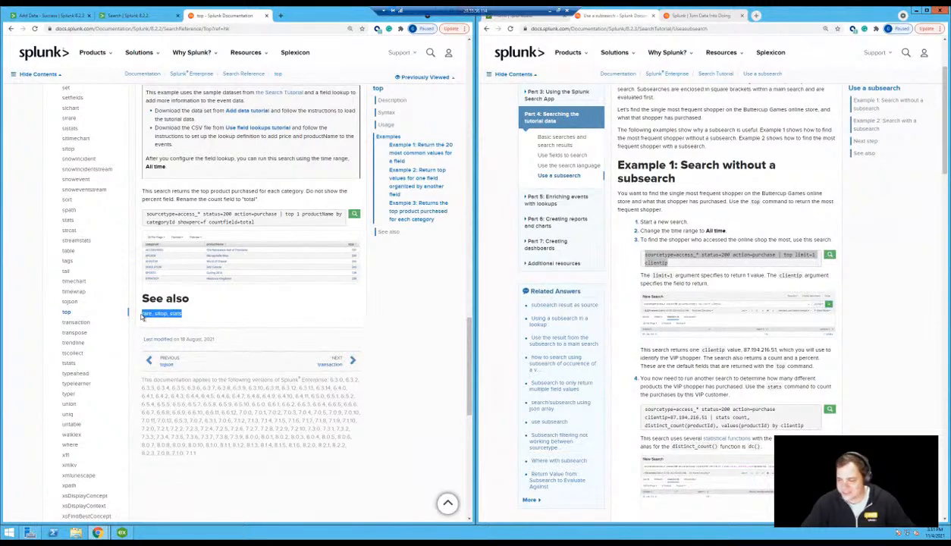
click(223, 318)
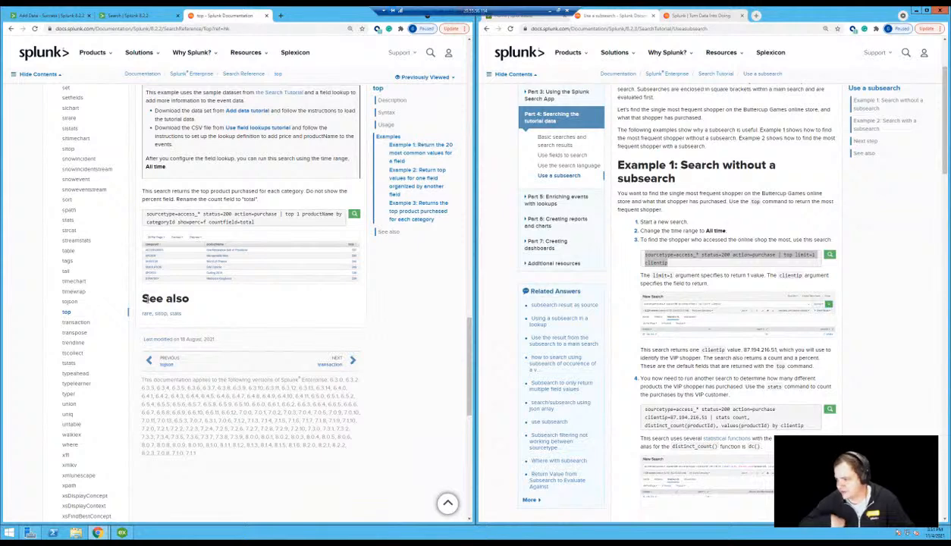
Read step 4 of Example 1 in the tutorial, check the related commands in the top reference, and return to the Splunk search
click(137, 15)
click(255, 331)
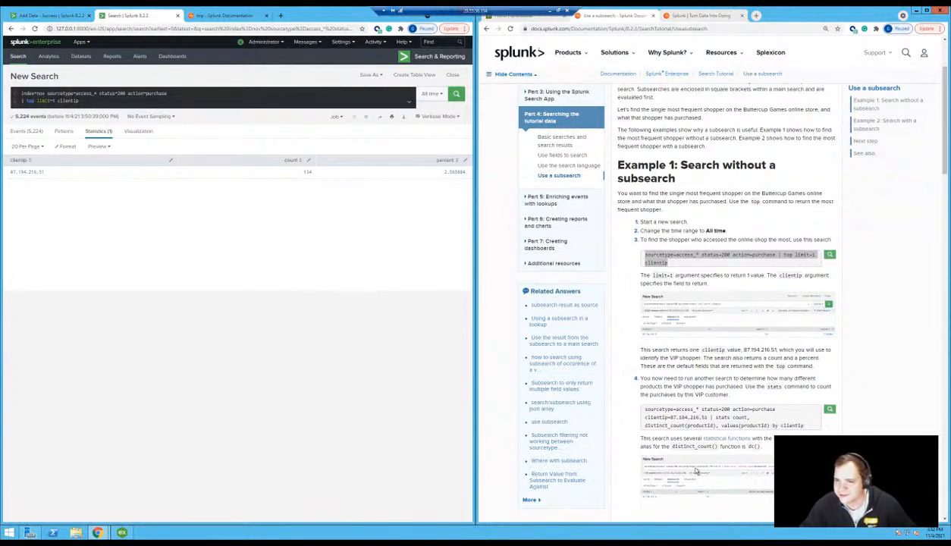
scroll(717, 403, down, 1)
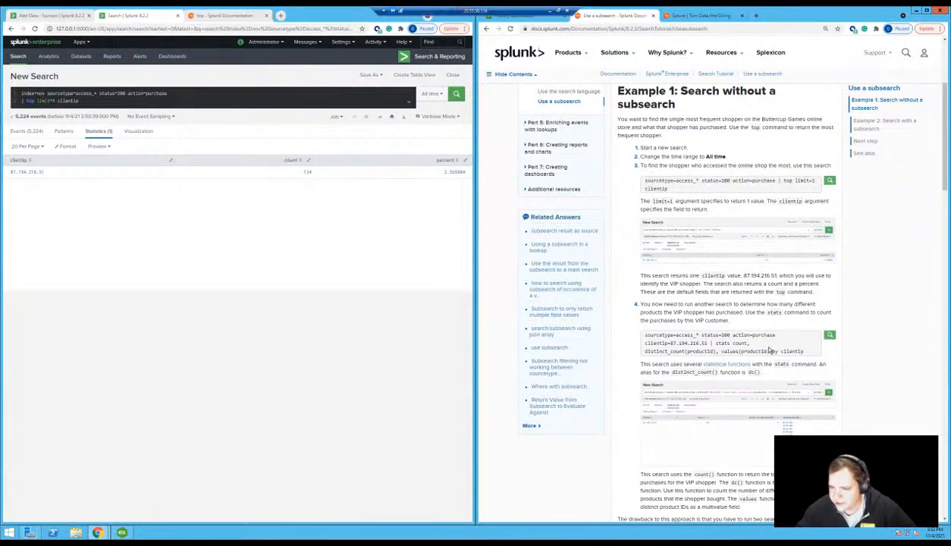
scroll(769, 350, down, 1)
click(229, 16)
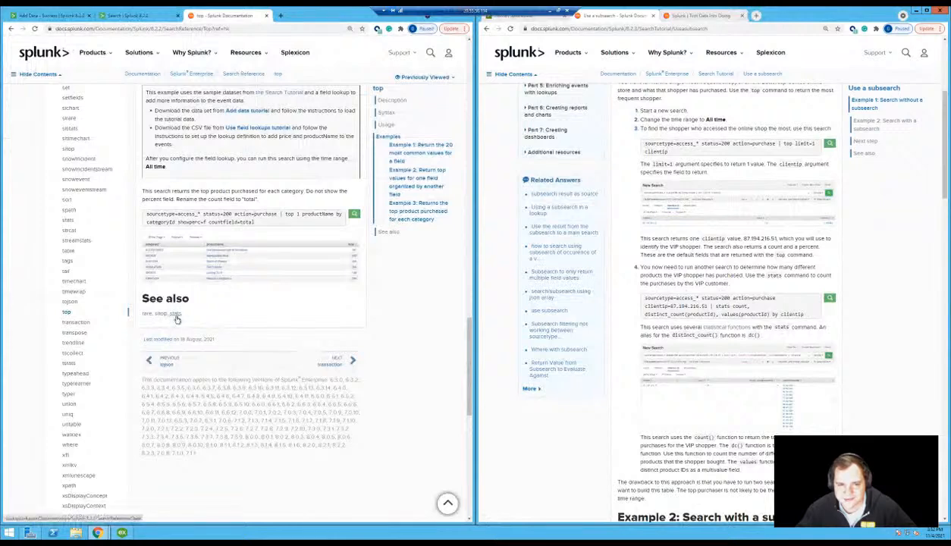
click(130, 16)
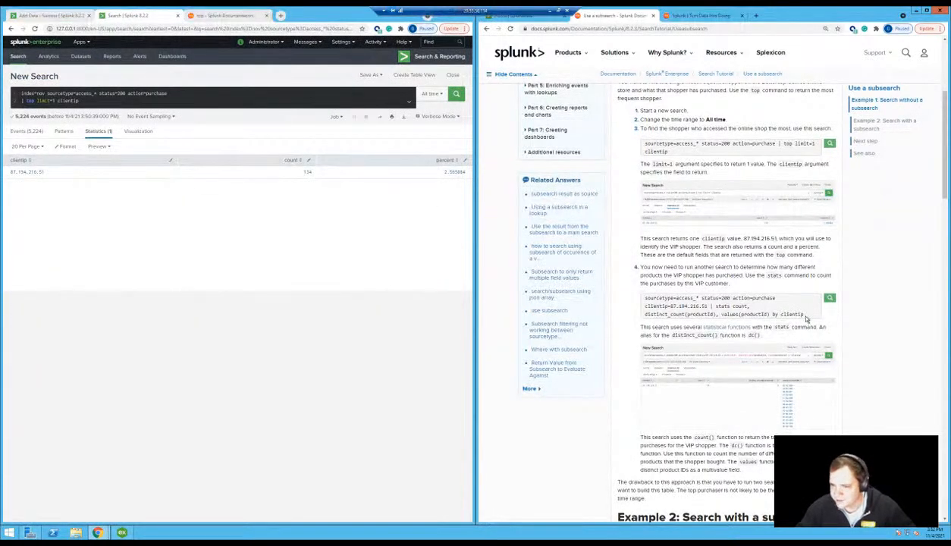
Copy sourcetype=access_* status=200 action=purchase clientip=87.194.216.51 from the tutorial's step 4 search, leaving out the stats part
drag(806, 318, 645, 301)
click(697, 304)
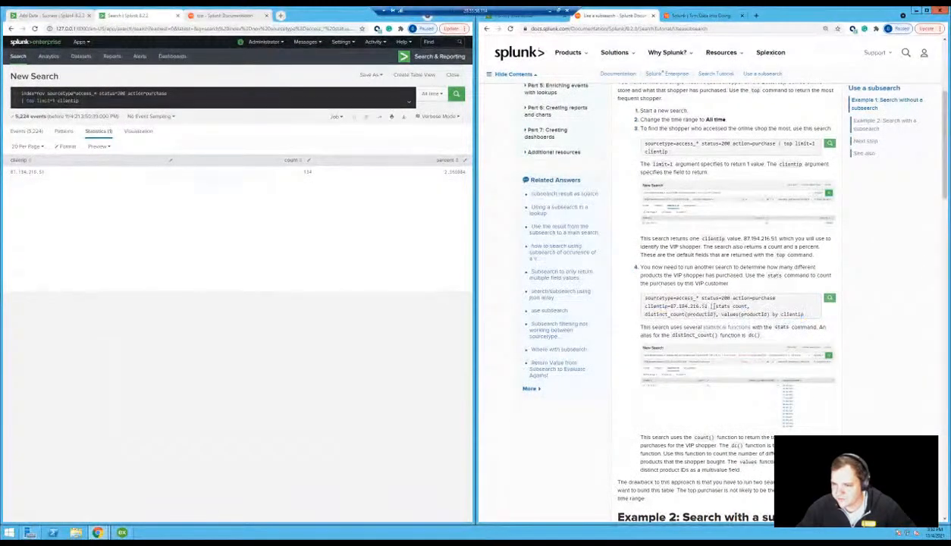
drag(713, 306, 641, 296)
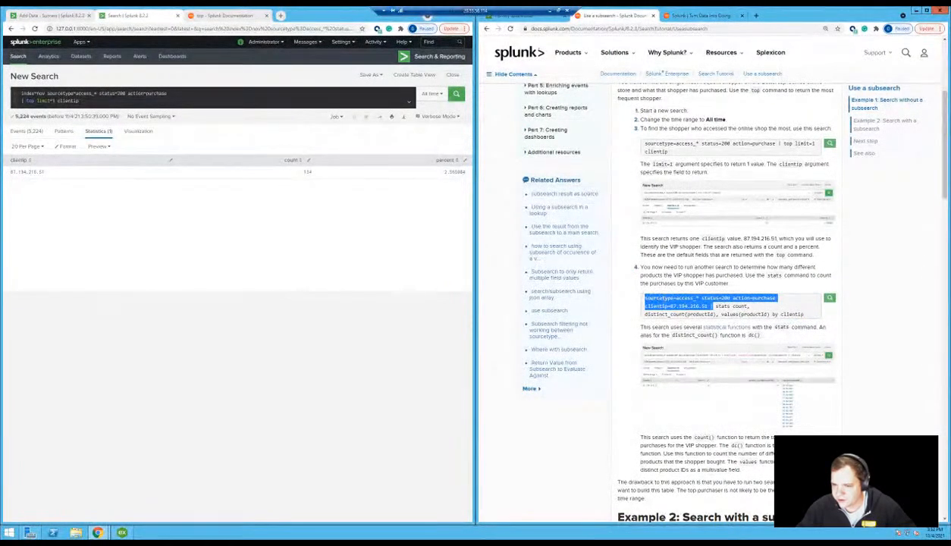
click(707, 306)
drag(707, 305, 641, 296)
key(ctrl+c)
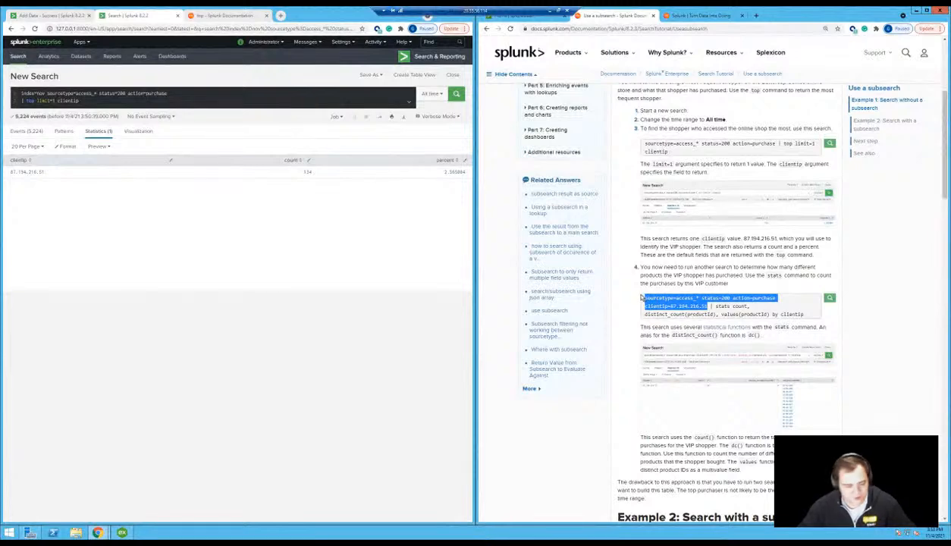
Try a new search on clientip 87.194.216.51 from the result row and go back to the top clientip search
click(114, 102)
key(ctrl+a)
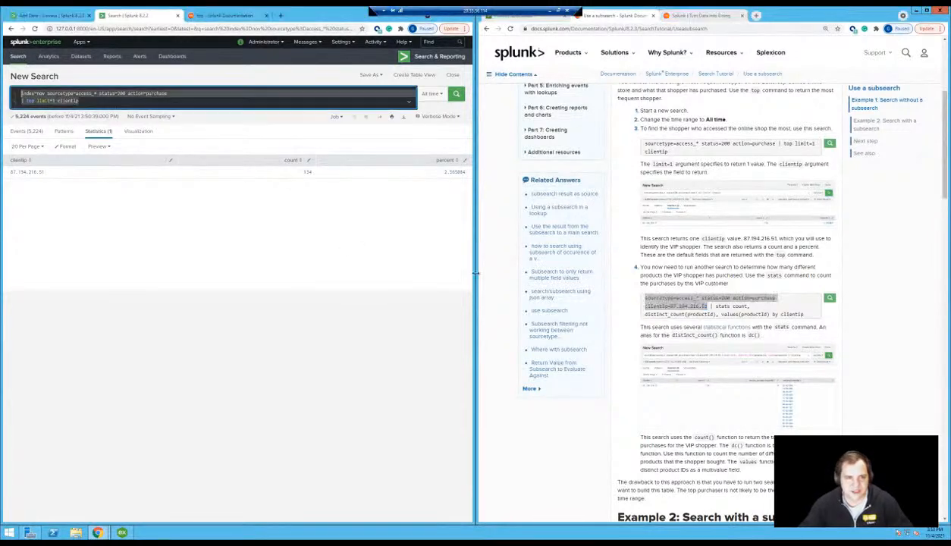
click(23, 173)
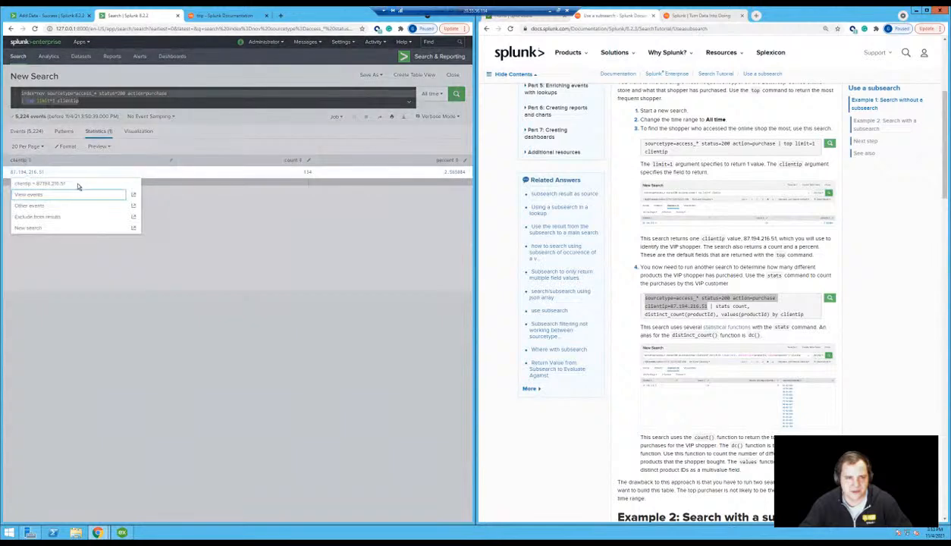
click(27, 227)
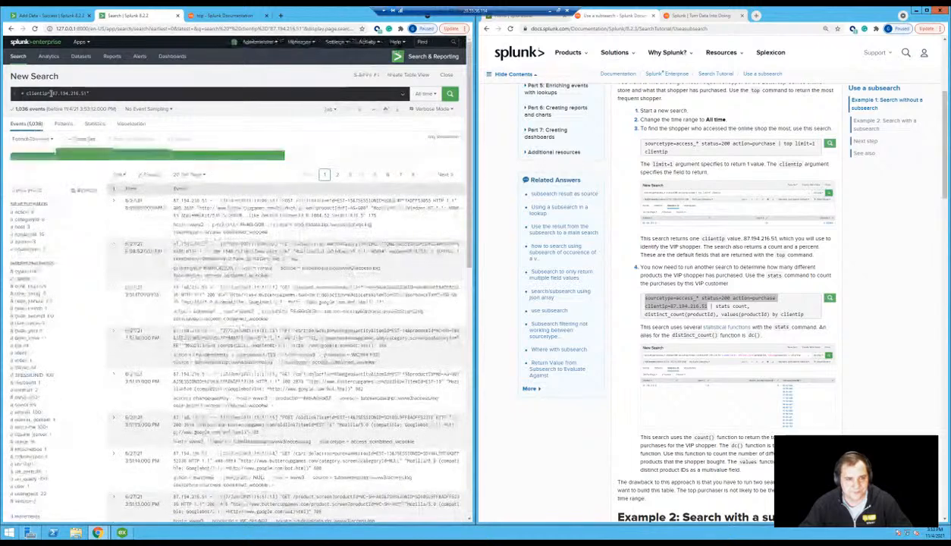
click(12, 29)
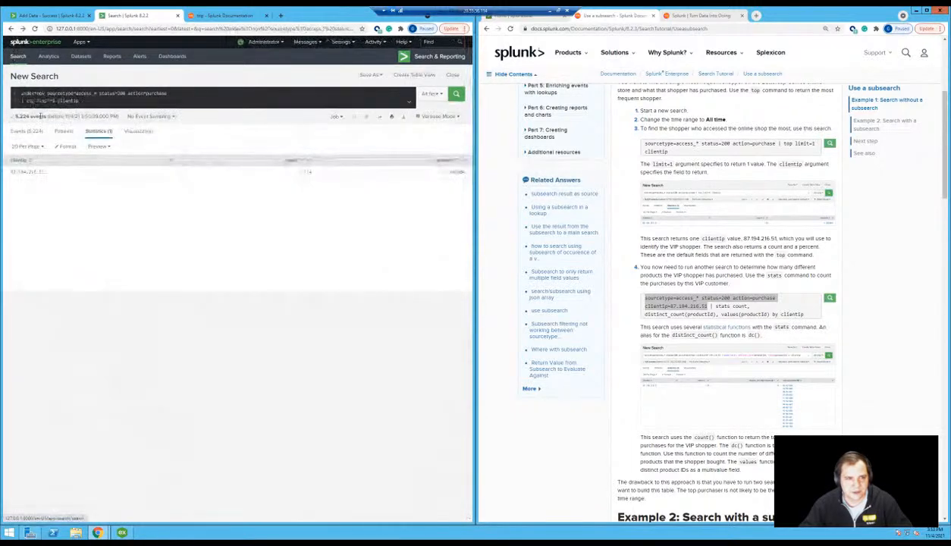
Open the new search for the resulting clientip in a separate browser tab and return to the original search tab
click(33, 172)
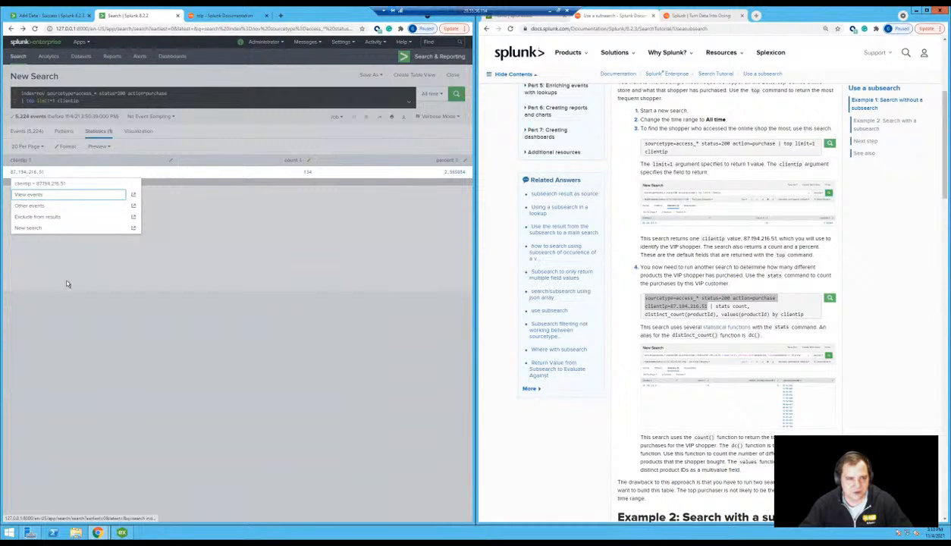
click(134, 231)
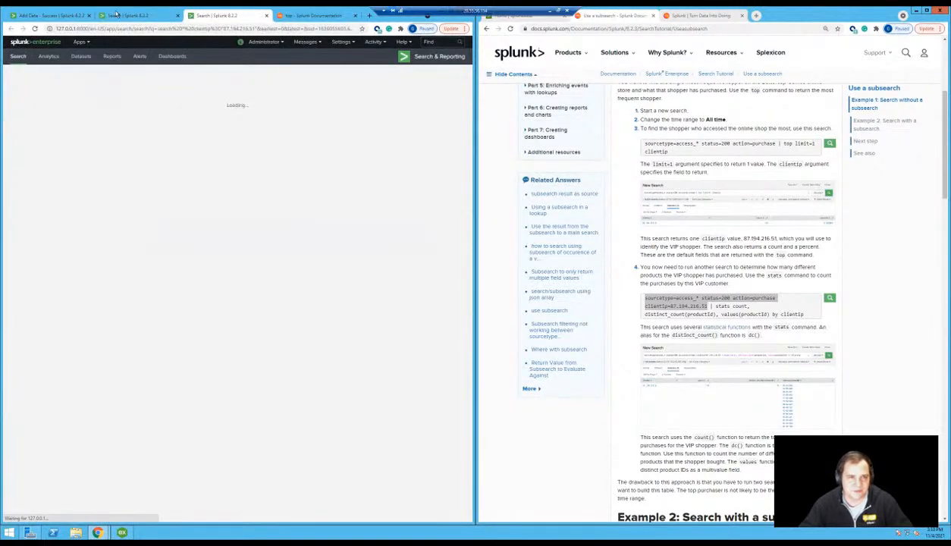
click(117, 16)
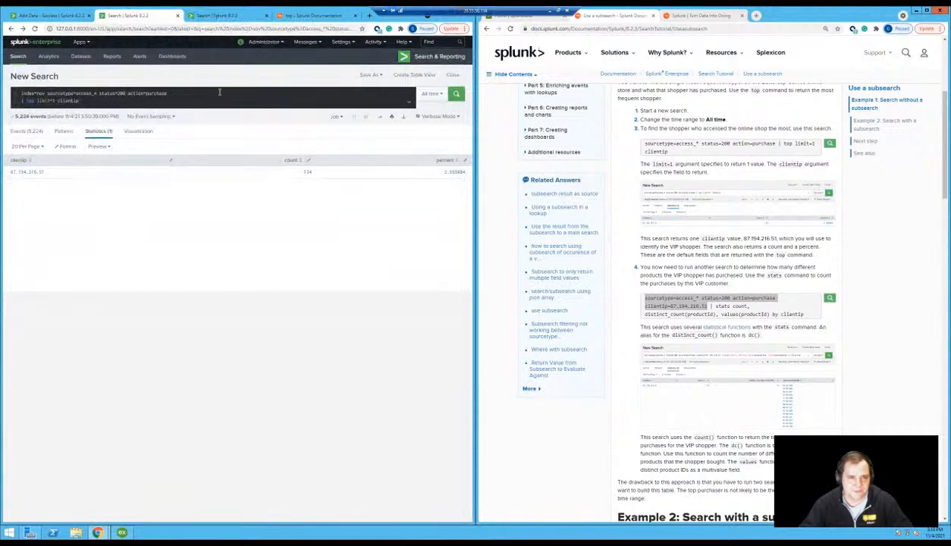
Replace the query with the copied clientip=87.194.216.51 purchase search, prefix it with index=nov, and run it
click(160, 97)
key(ctrl+a)
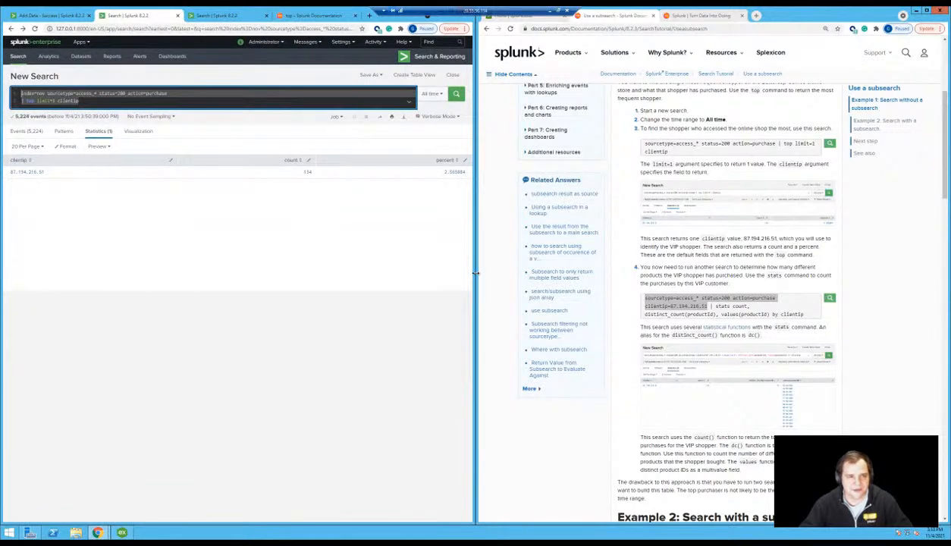
key(ctrl+v)
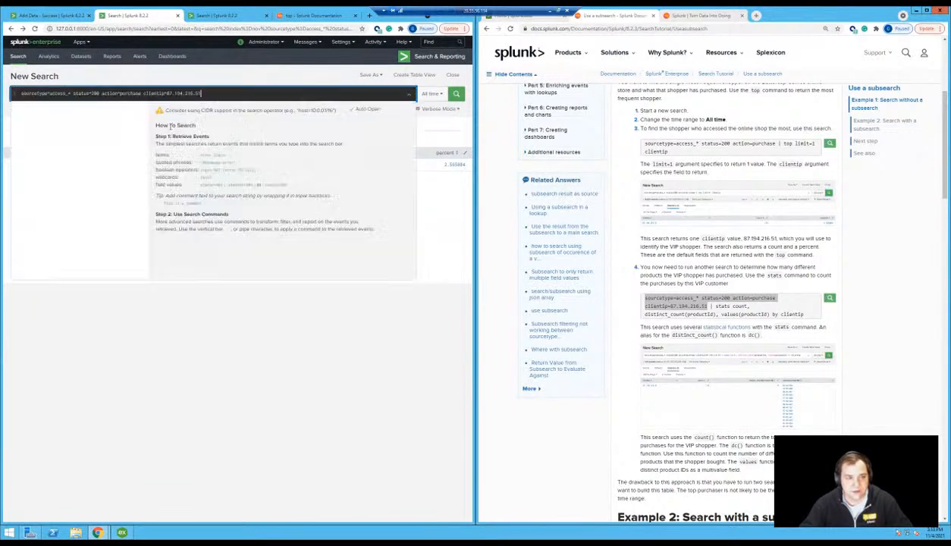
click(22, 93)
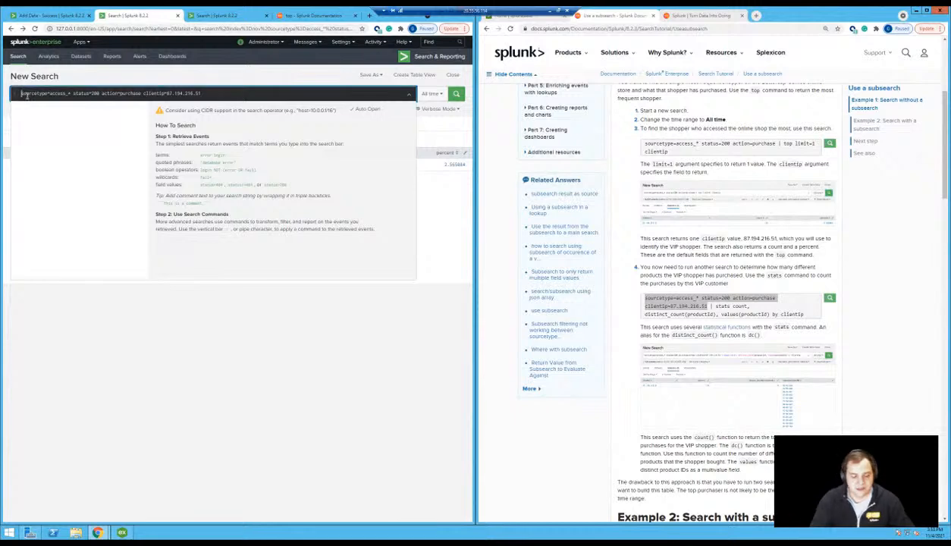
text(index)
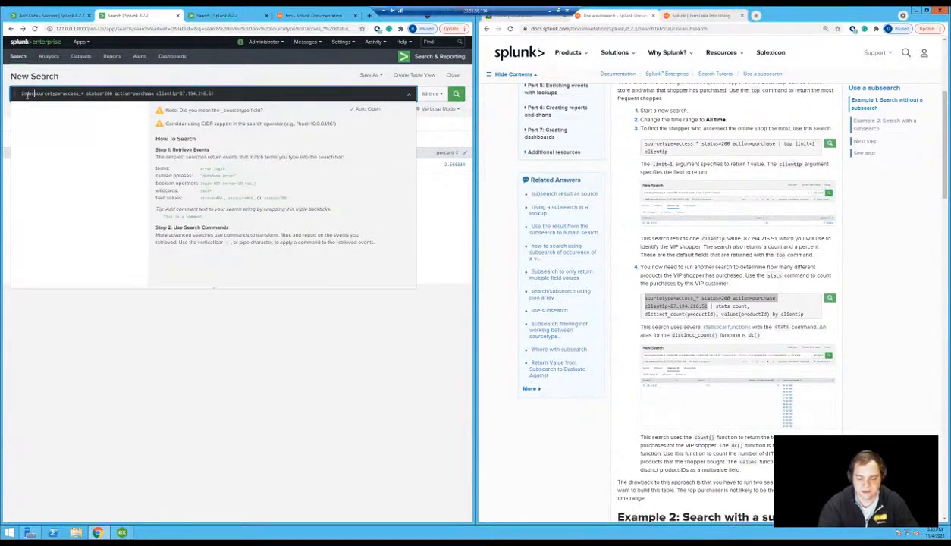
text(=nov)
key(Return)
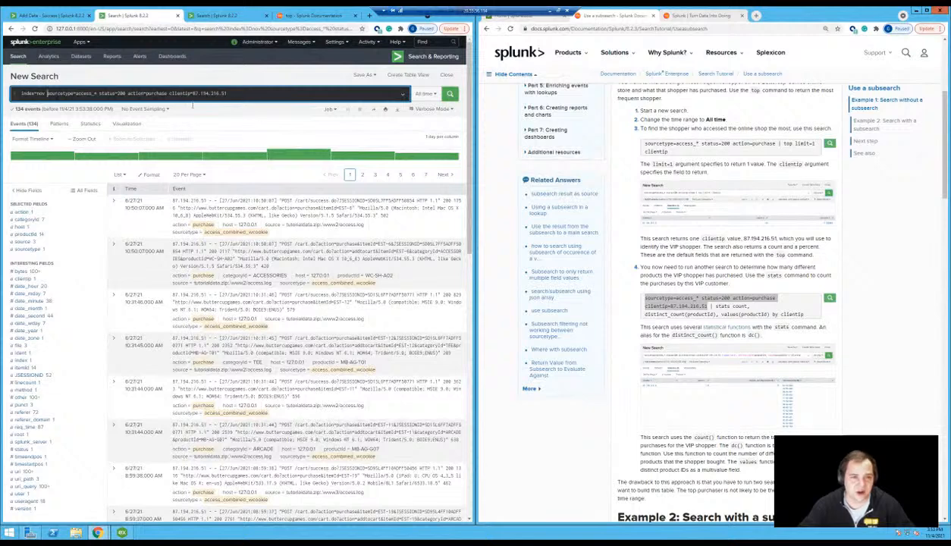
Add | stats count on a new line of the query, following the tutorial's step 4, and run the search
click(247, 92)
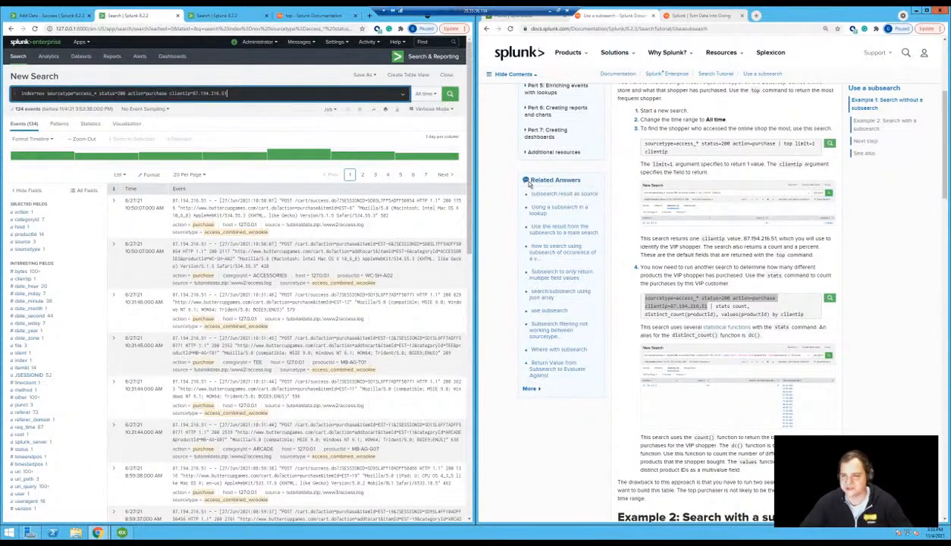
drag(808, 316, 713, 307)
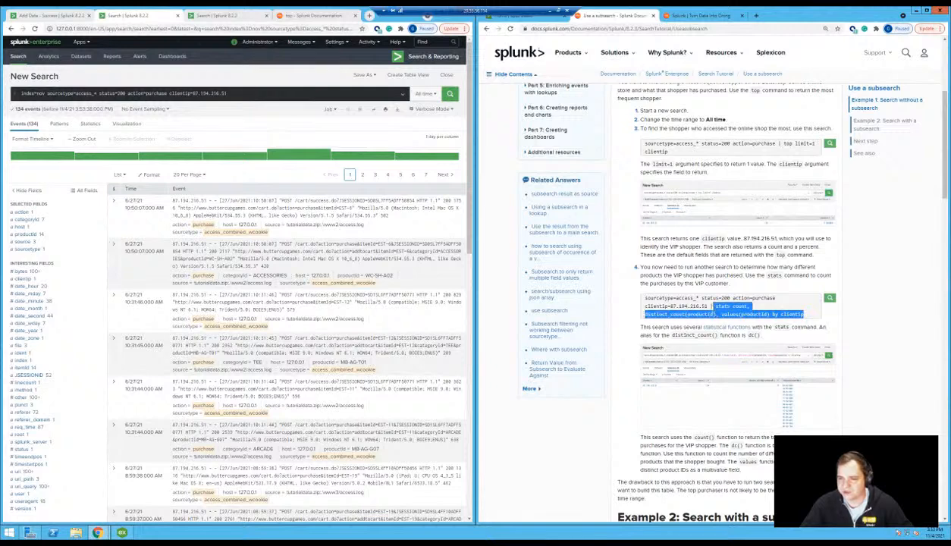
click(738, 307)
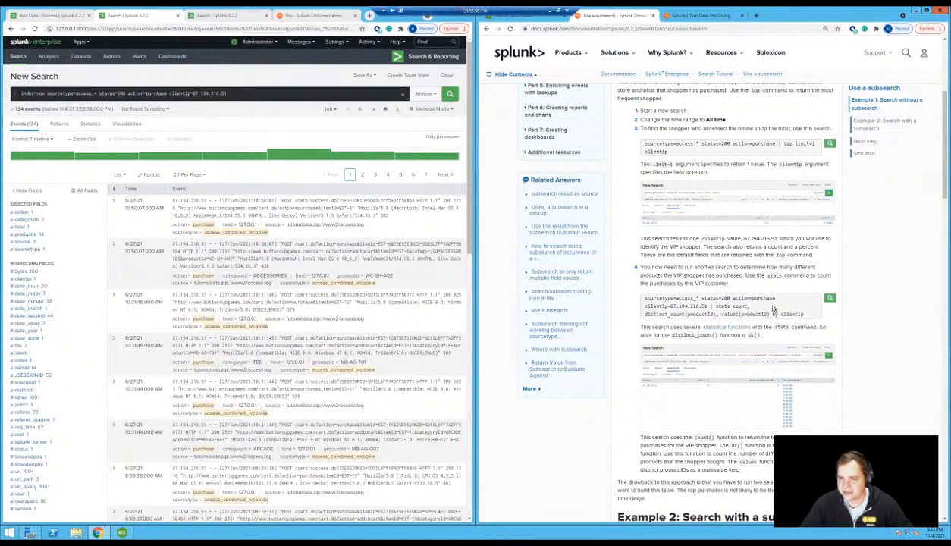
click(241, 93)
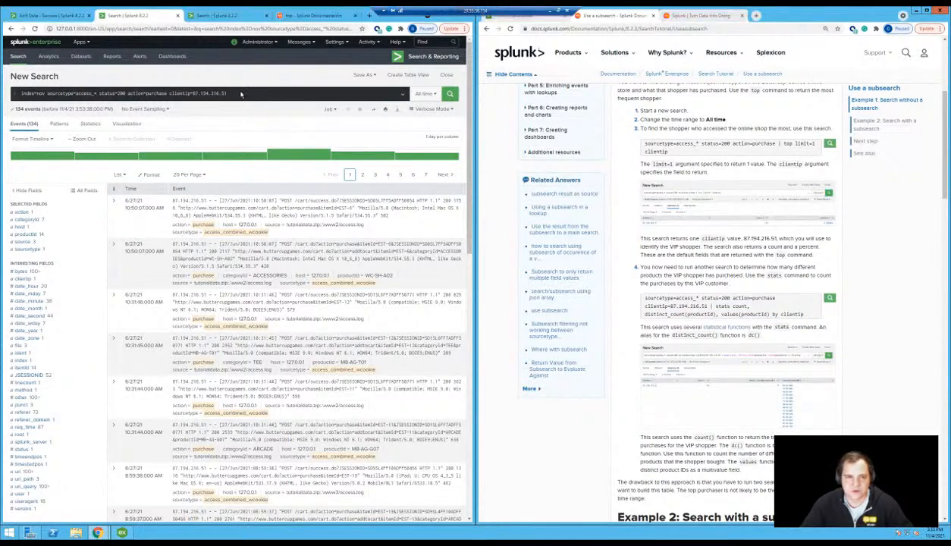
key(shift+Return)
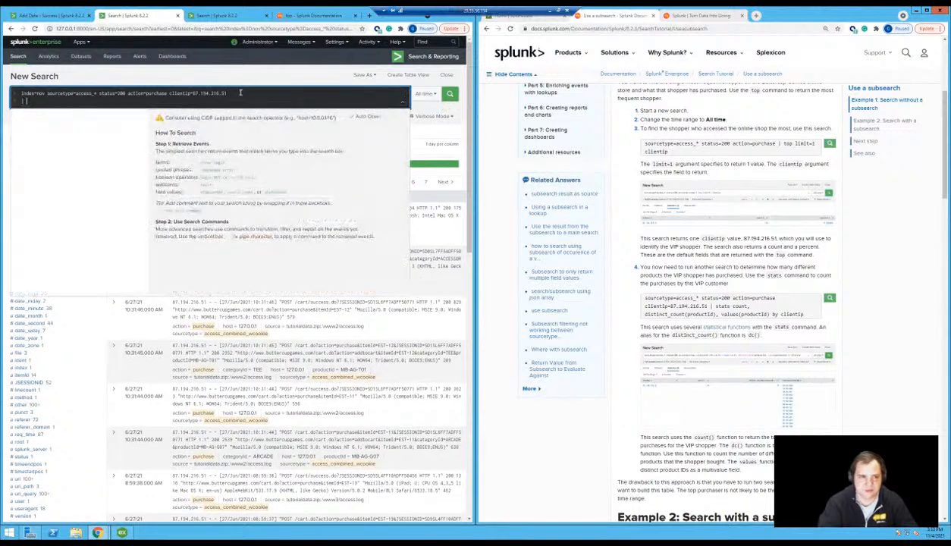
text(|)
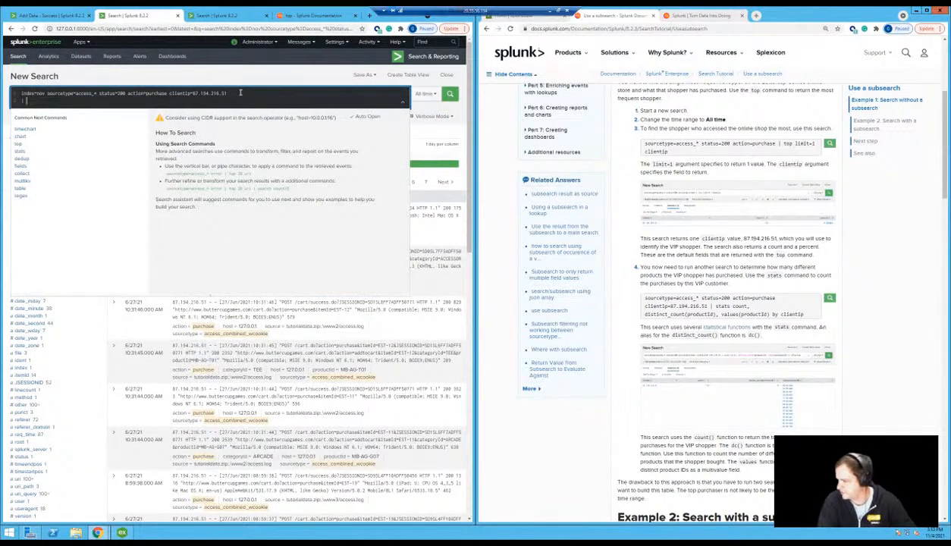
text( stat)
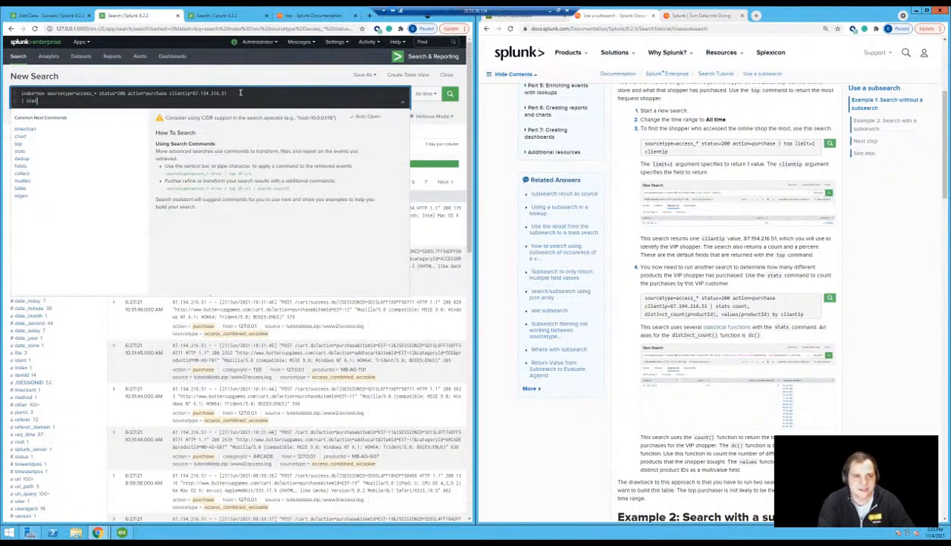
text(s count)
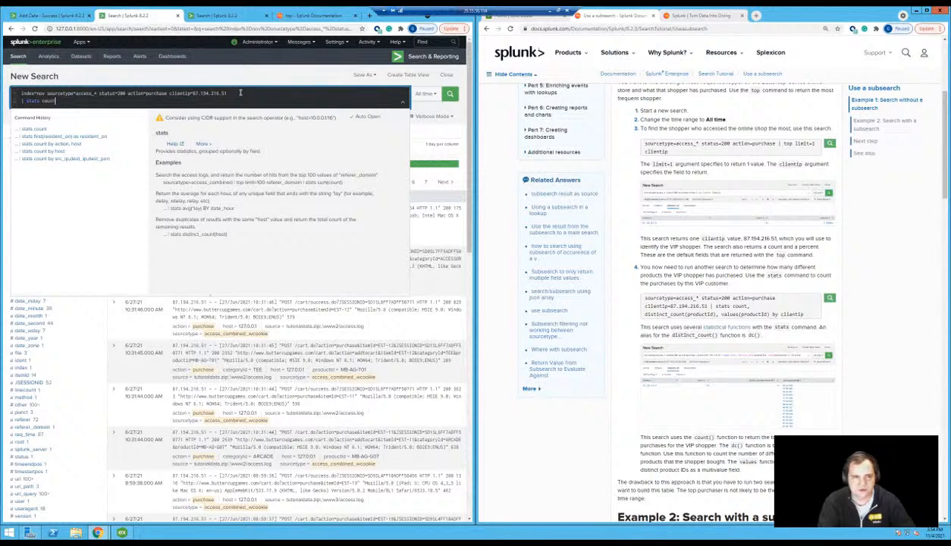
key(Return)
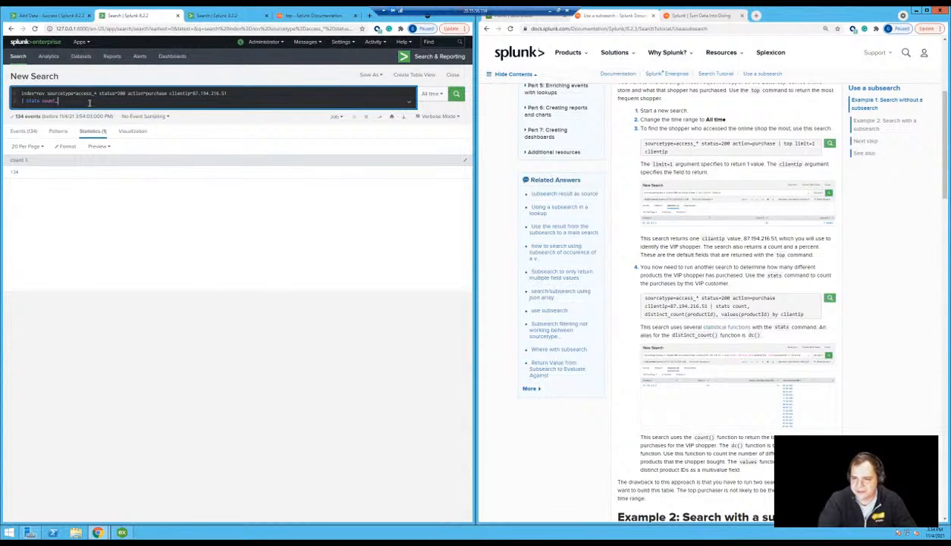
Extend the stats command after count with a distinct count of productID and run the search
text(distinct_)
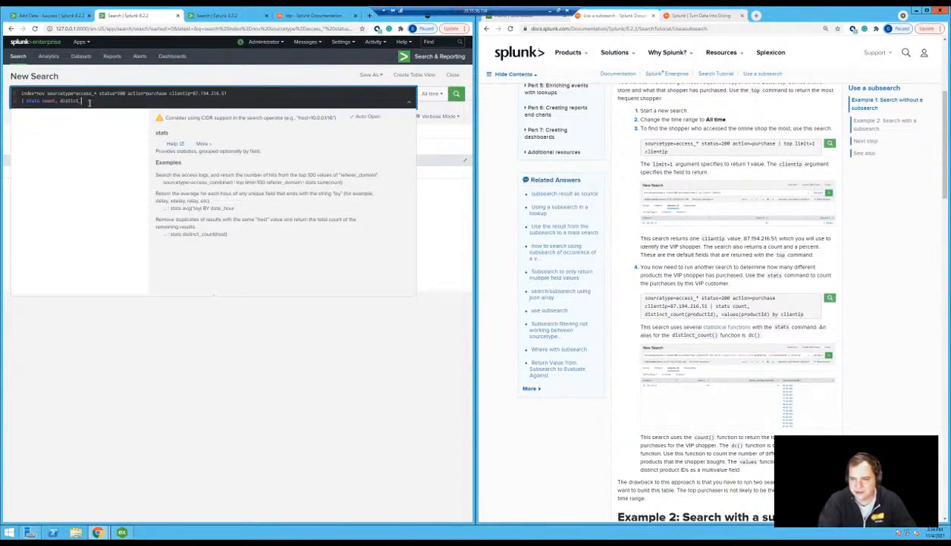
text(count)
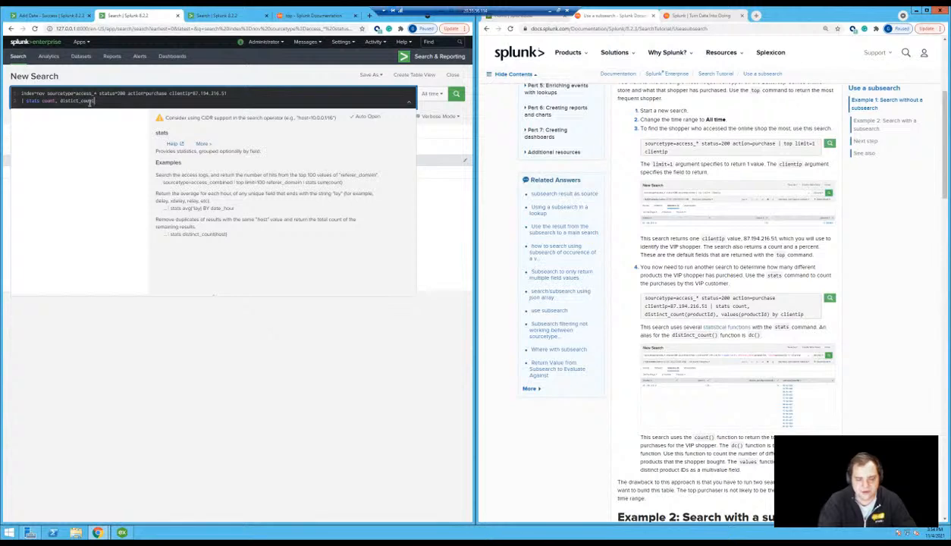
text((productI)
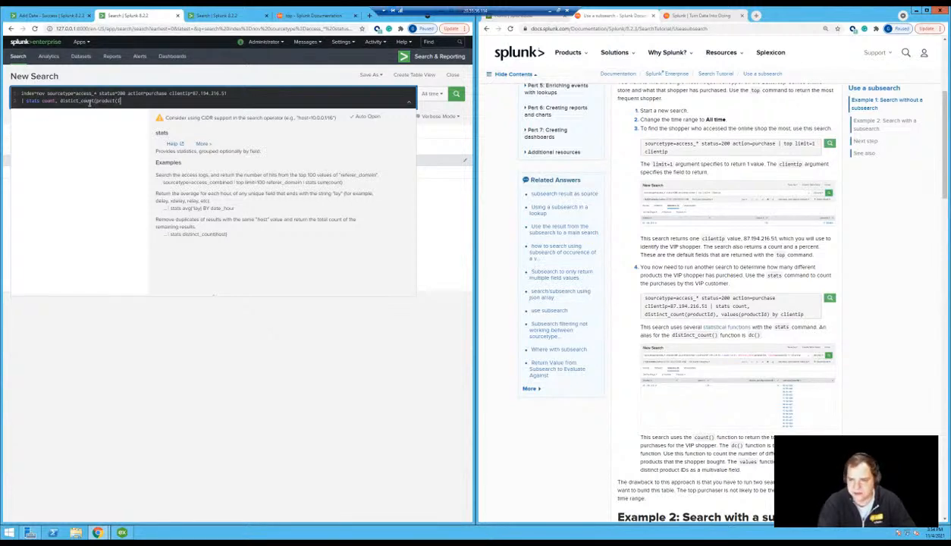
key(BackSpace)
key(BackSpace)
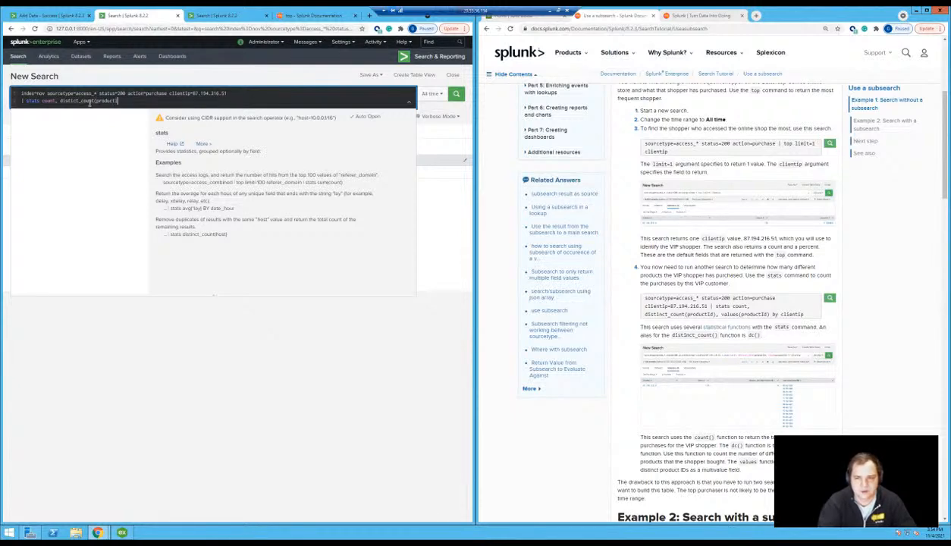
text())
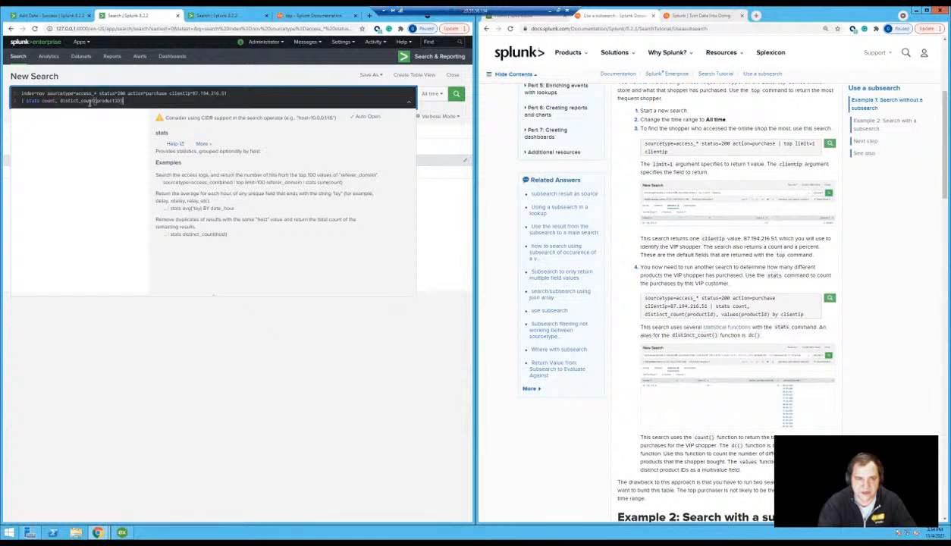
key(Return)
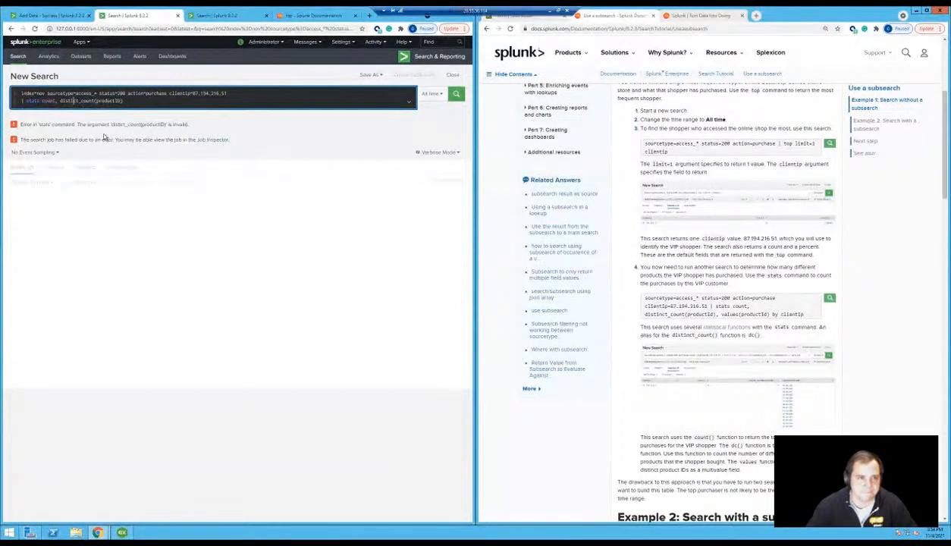
Correct the function name to distinct_count and its field to productId, rerunning the search
text(n)
key(Return)
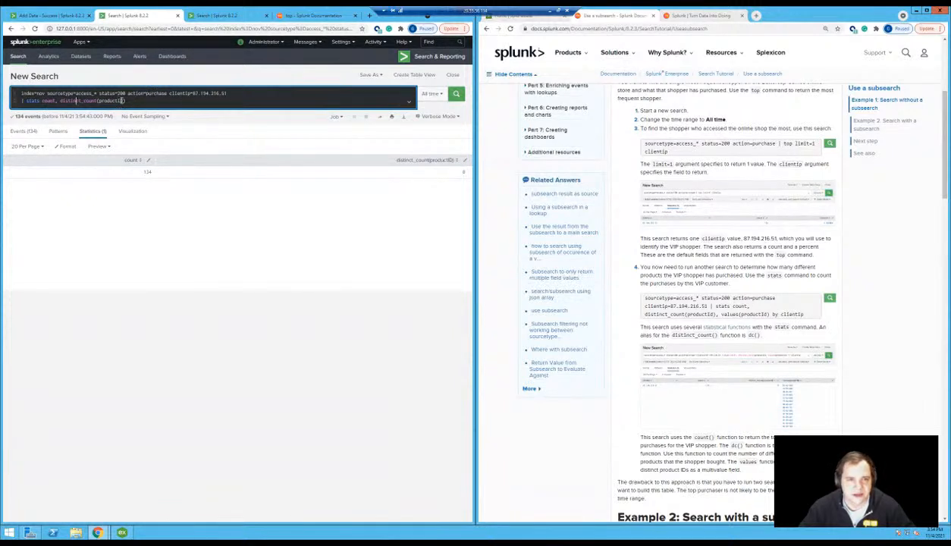
key(Return)
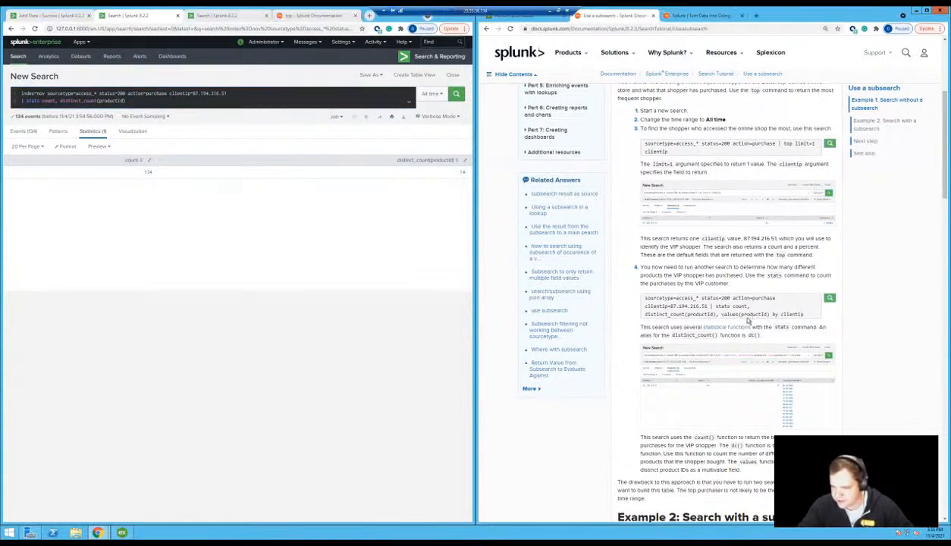
Copy values(productId) by clientip from the tutorial's step 4, append it to the stats command after a comma, and run the search
drag(710, 314, 807, 318)
key(ctrl+c)
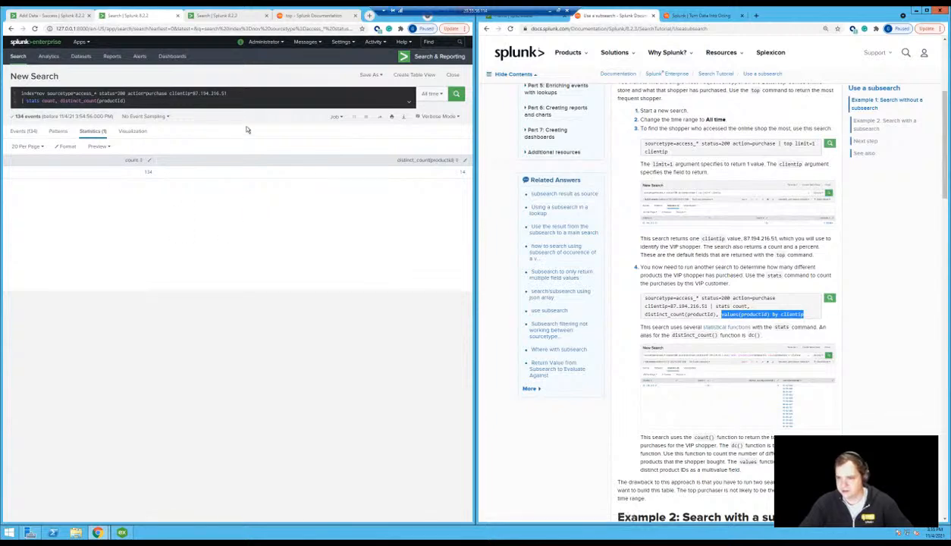
click(220, 106)
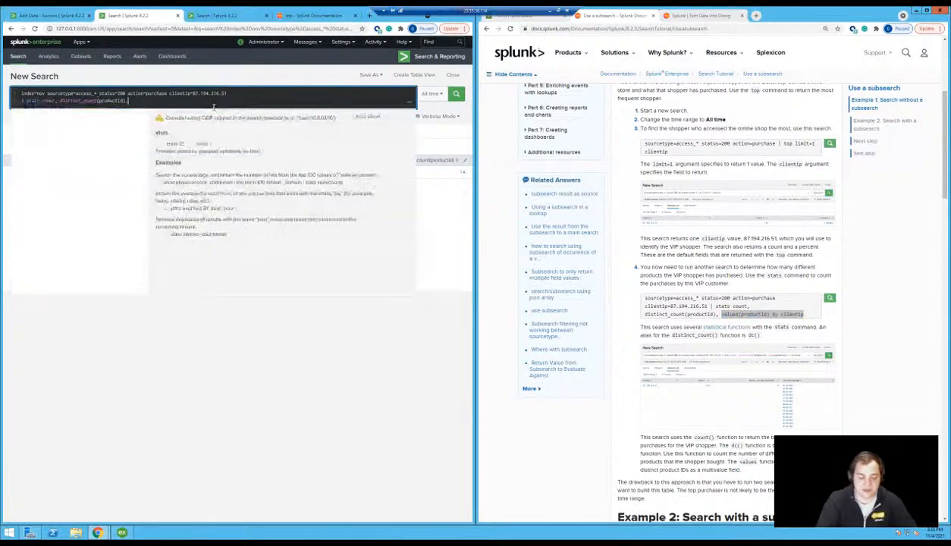
text(,)
key(ctrl+v)
key(Return)
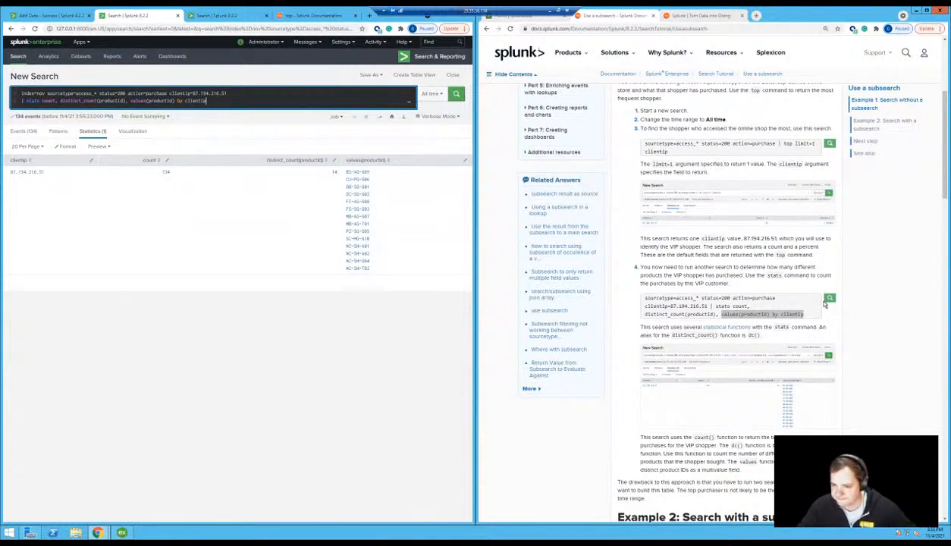
Read on in the tutorial to Example 2: Search with a subsearch, covering its first two steps
scroll(825, 304, down, 1)
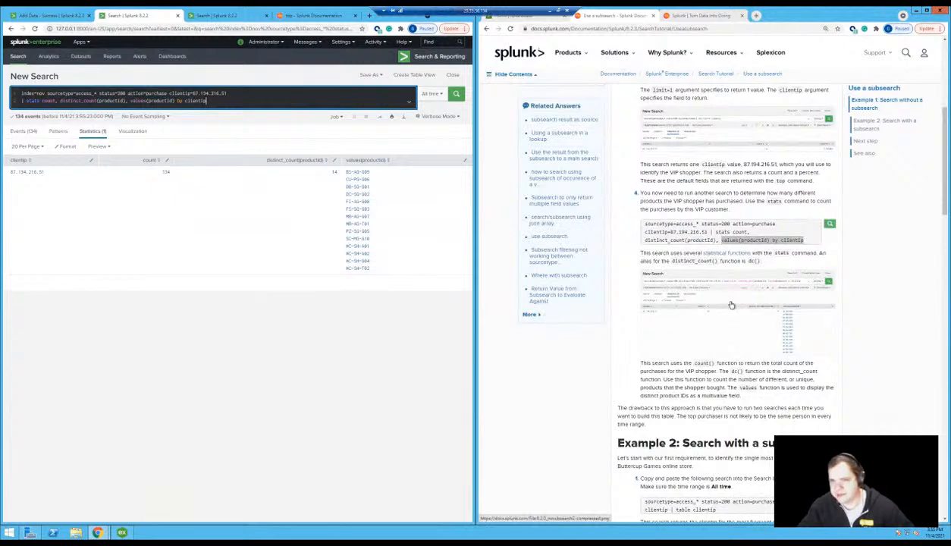
scroll(731, 305, down, 3)
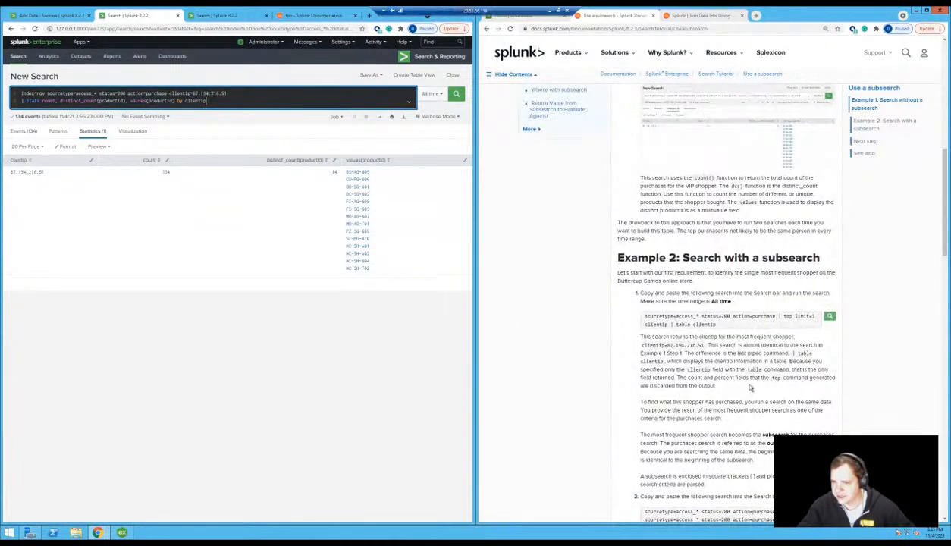
scroll(749, 388, down, 2)
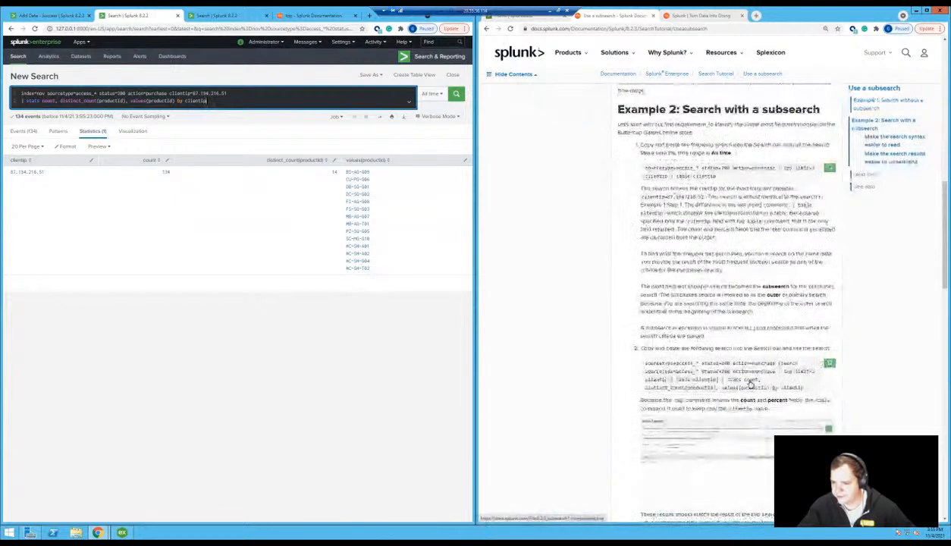
scroll(750, 384, up, 1)
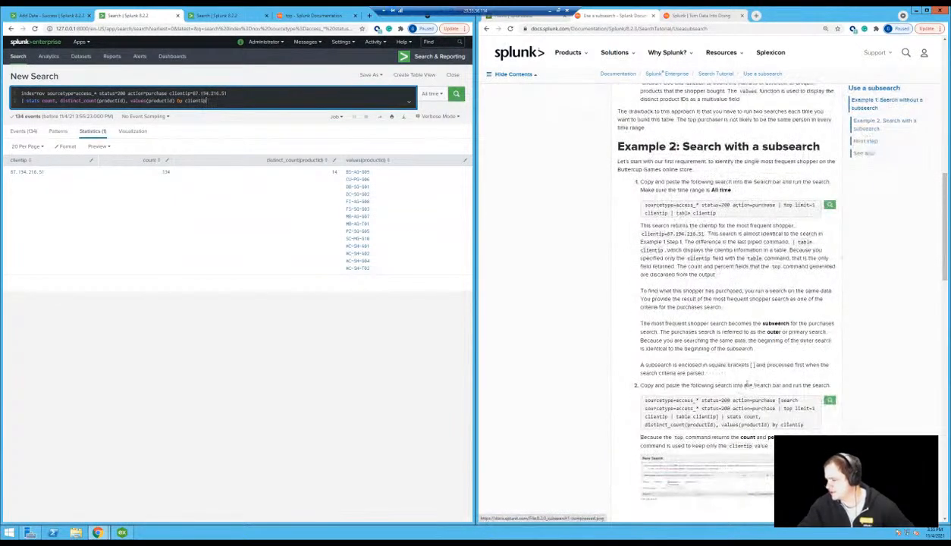